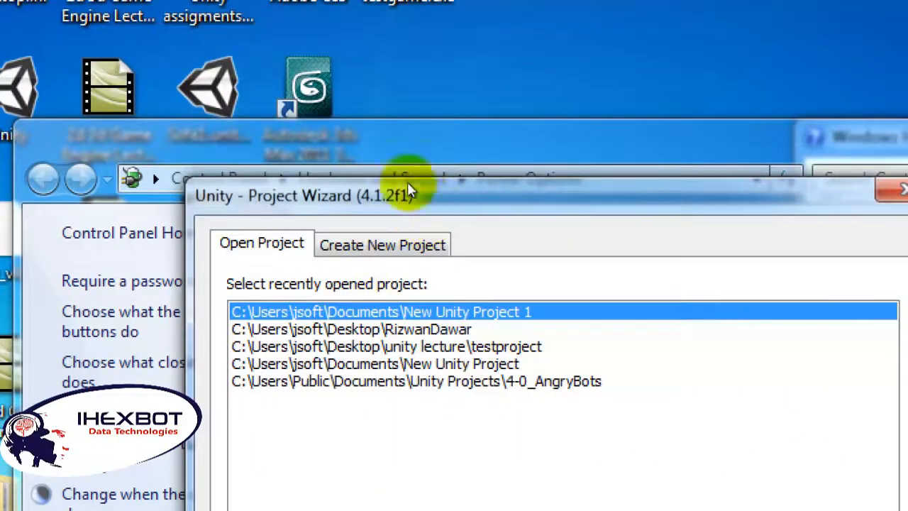
Step: Create New Unity Project 2 in the Documents folder, importing the Character Controller and Male Character Pack packages
{"action": "left_click", "coordinate": [382, 245]}
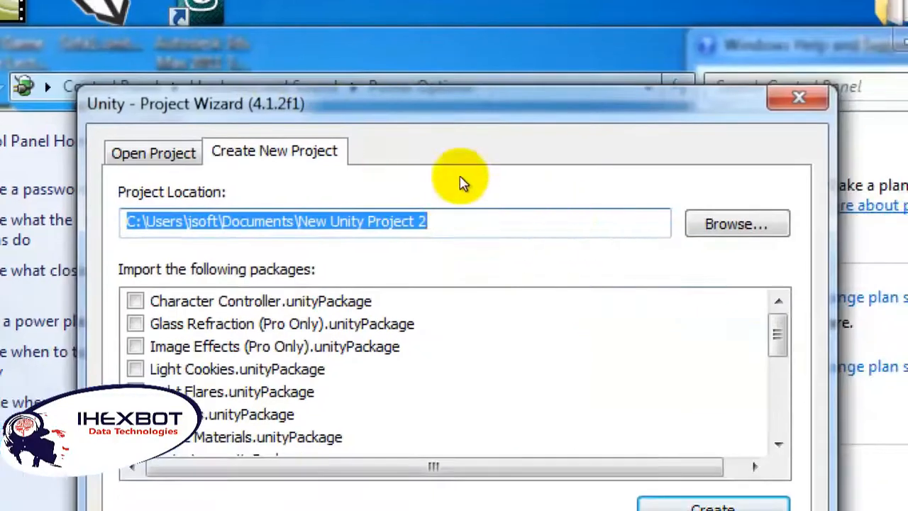
{"action": "left_click", "coordinate": [464, 199]}
{"action": "left_click_drag", "start_coordinate": [461, 201], "coordinate": [376, 202]}
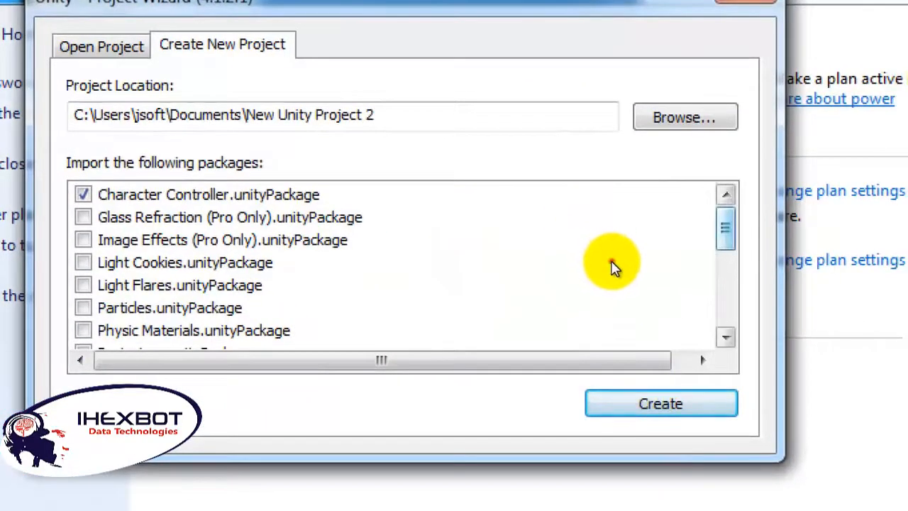
{"action": "scroll", "coordinate": [606, 291], "scroll_direction": "down", "scroll_amount": 4}
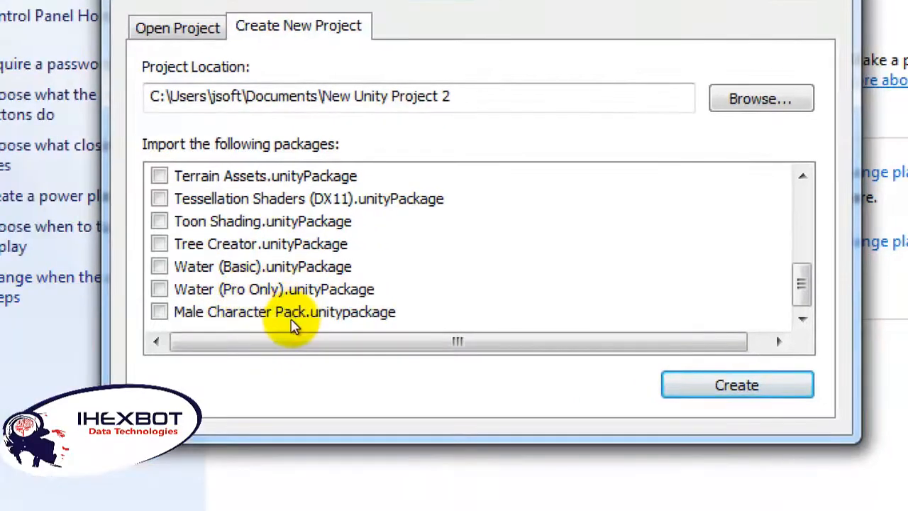
{"action": "left_click", "coordinate": [296, 313]}
{"action": "scroll", "coordinate": [344, 313], "scroll_direction": "up", "scroll_amount": 5}
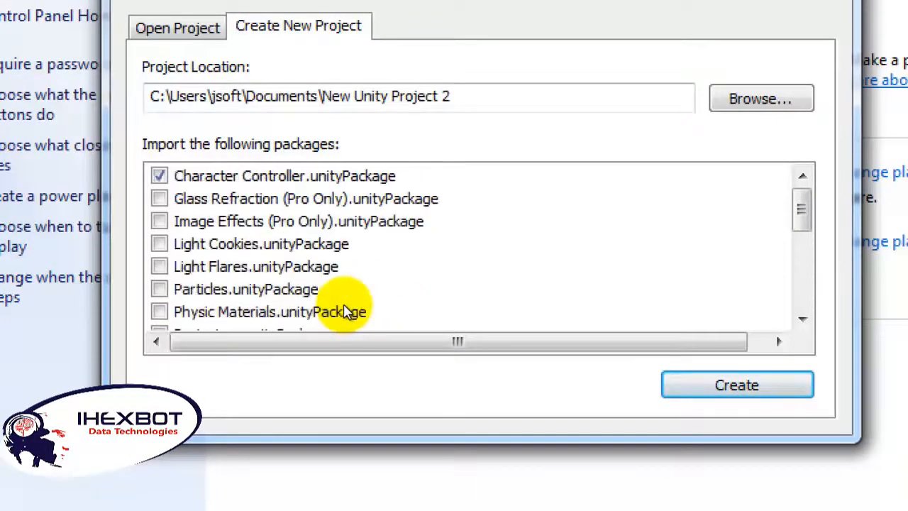
{"action": "scroll", "coordinate": [345, 312], "scroll_direction": "down", "scroll_amount": 2}
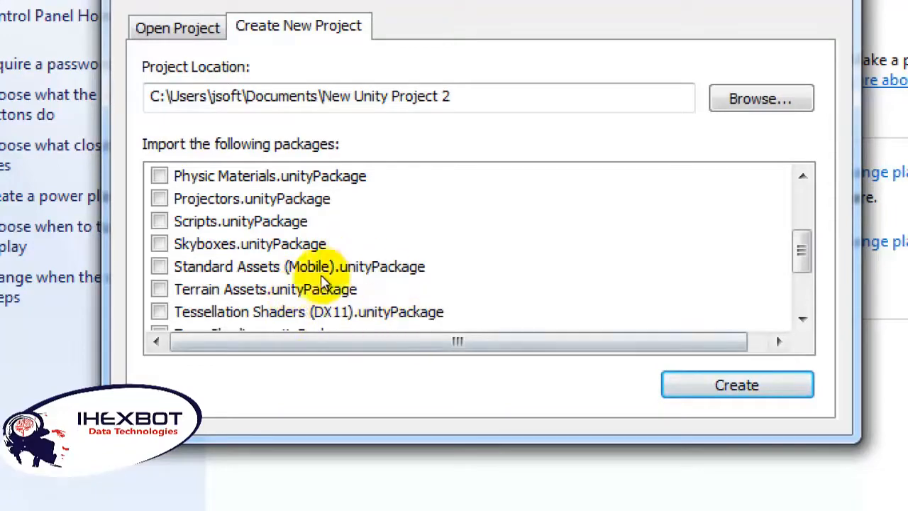
{"action": "left_click", "coordinate": [591, 353]}
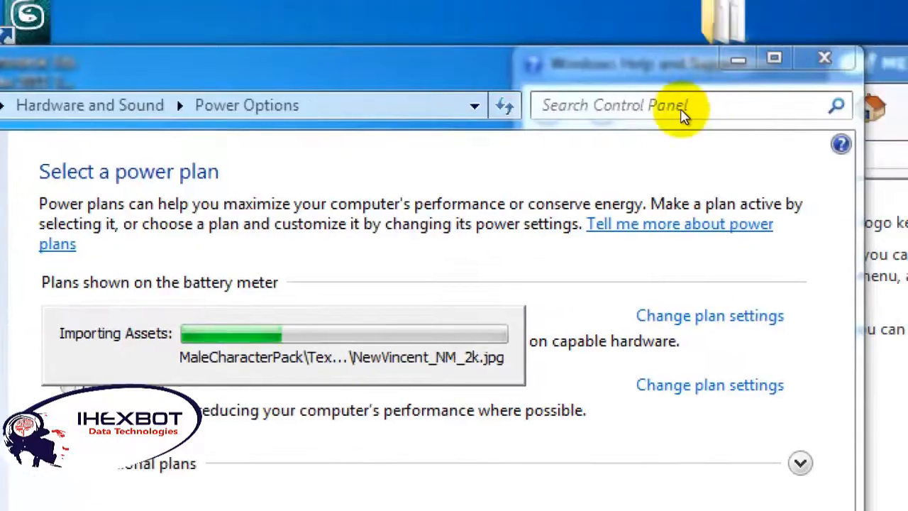
Step: Minimize the Power Options, Windows Help and Yahoo Messenger windows, and close the Asset Store after looking through its package list
{"action": "left_click", "coordinate": [679, 114]}
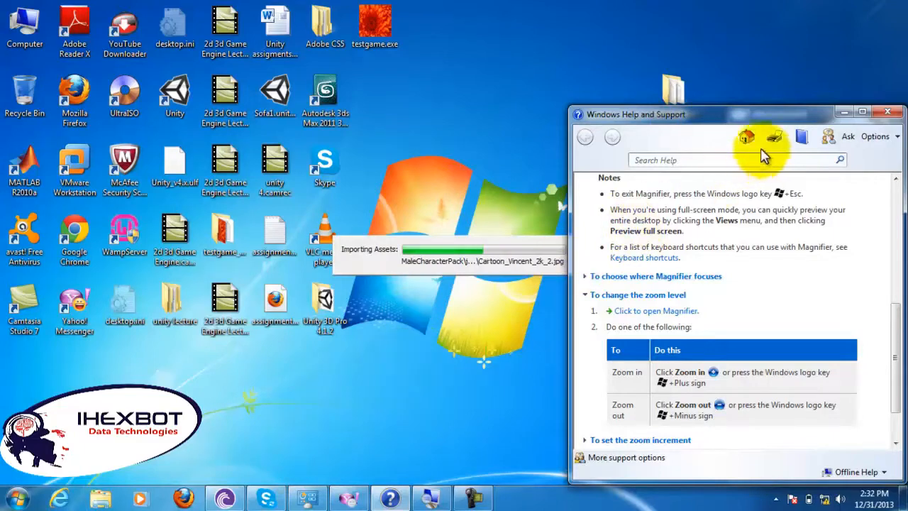
{"action": "left_click", "coordinate": [842, 112]}
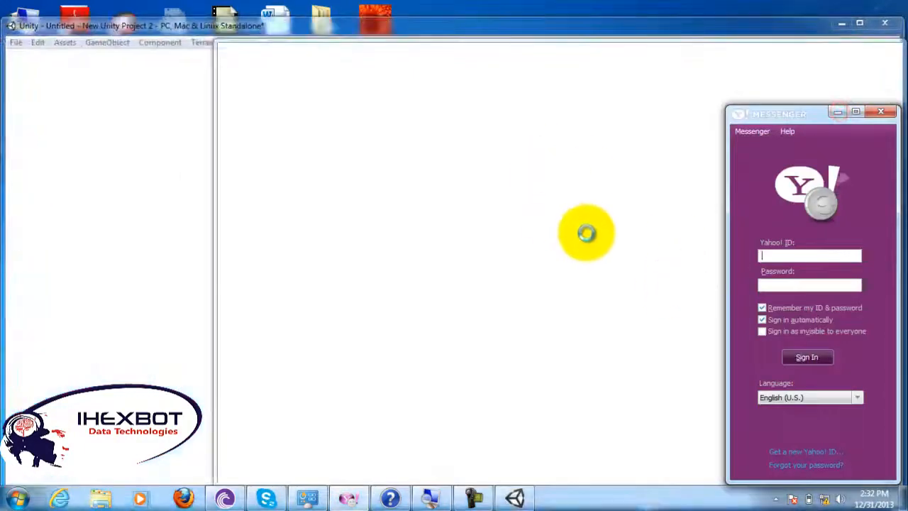
{"action": "left_click", "coordinate": [837, 113]}
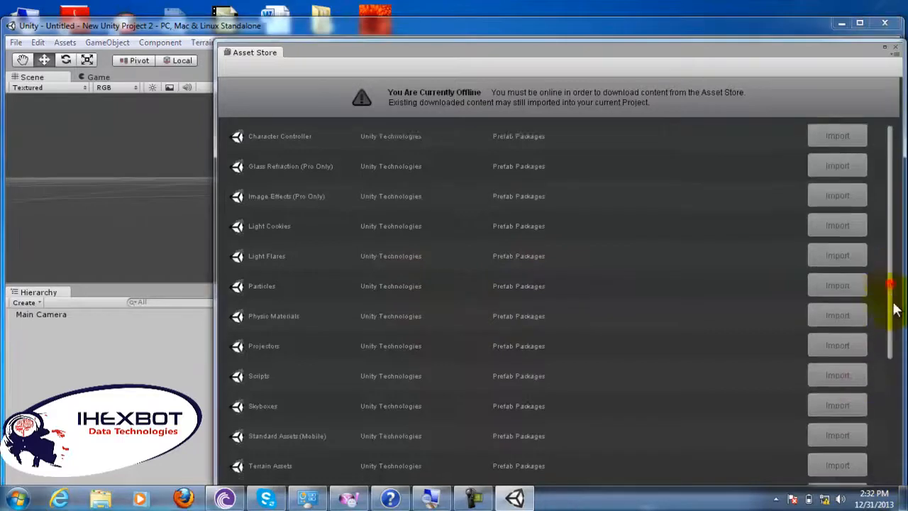
{"action": "left_click_drag", "start_coordinate": [892, 304], "coordinate": [876, 433]}
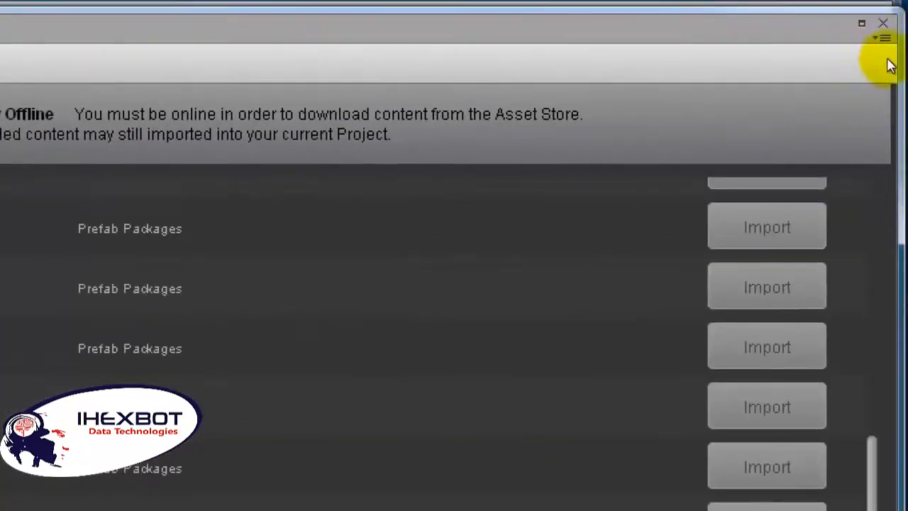
{"action": "left_click", "coordinate": [883, 24]}
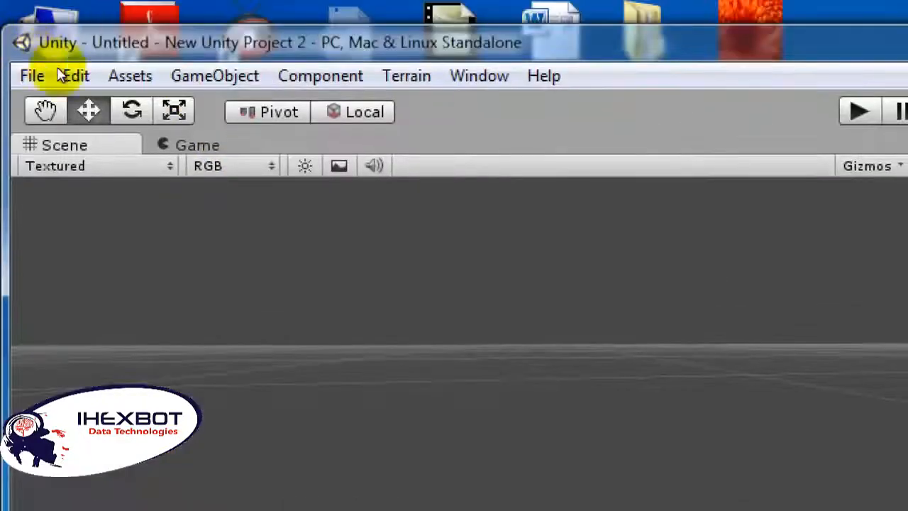
Step: Create a plane in the scene and delete it again
{"action": "left_click", "coordinate": [215, 76]}
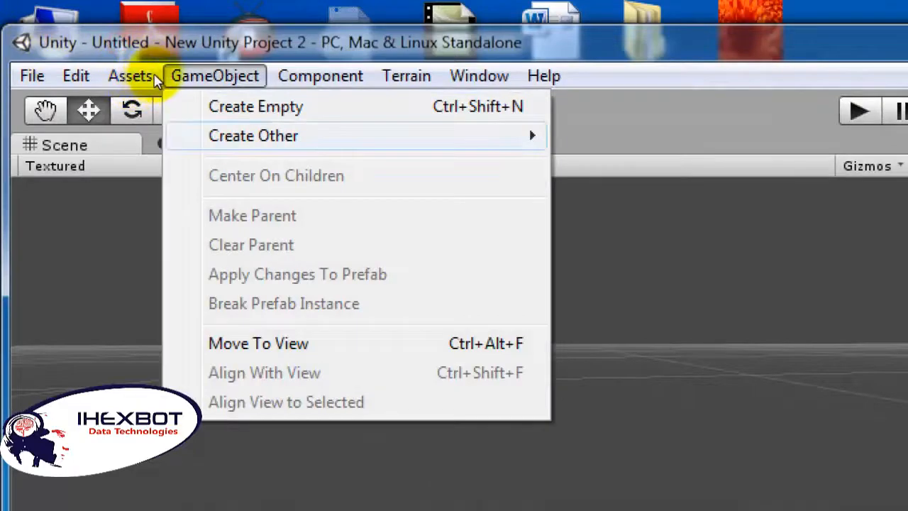
{"action": "mouse_move", "coordinate": [305, 135]}
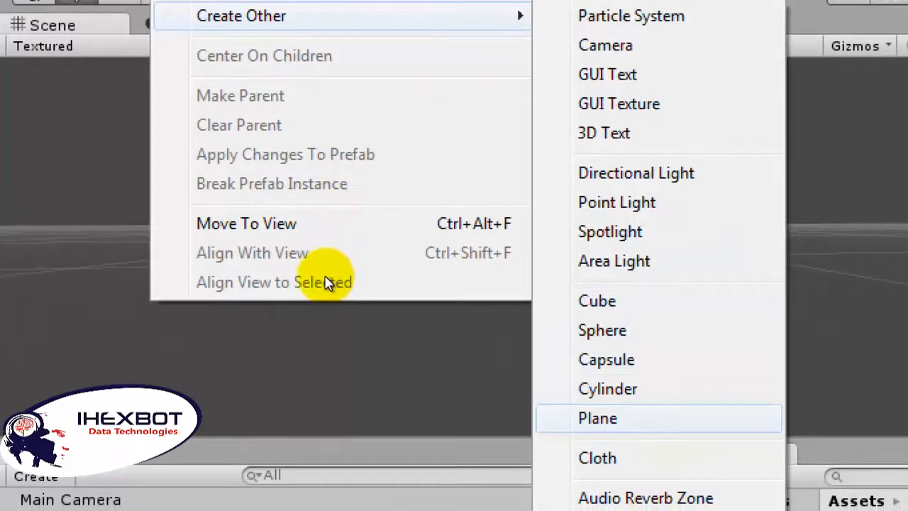
{"action": "left_click", "coordinate": [324, 277]}
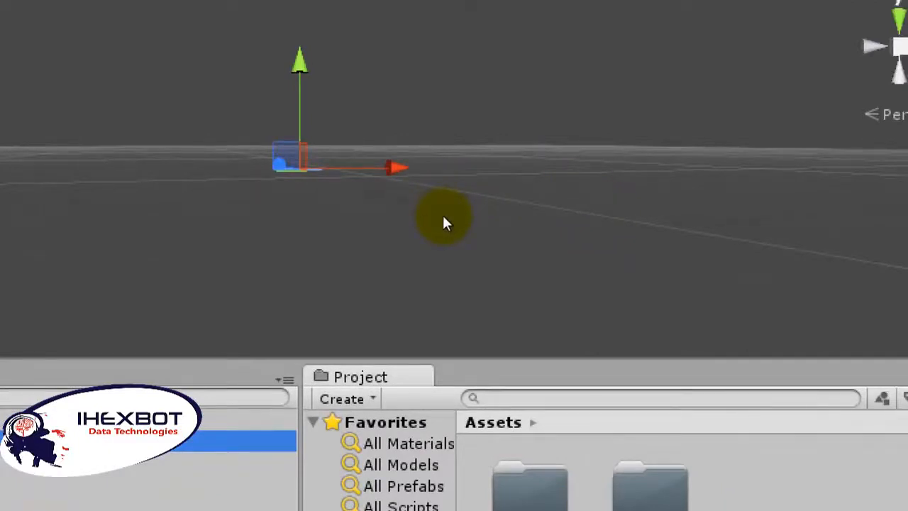
{"action": "scroll", "coordinate": [443, 217], "scroll_direction": "up", "scroll_amount": 10}
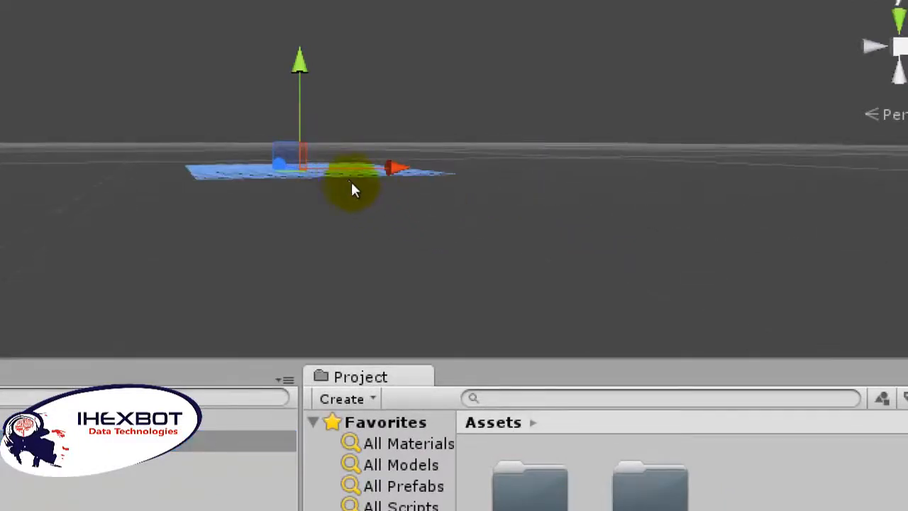
{"action": "scroll", "coordinate": [355, 190], "scroll_direction": "up", "scroll_amount": 6}
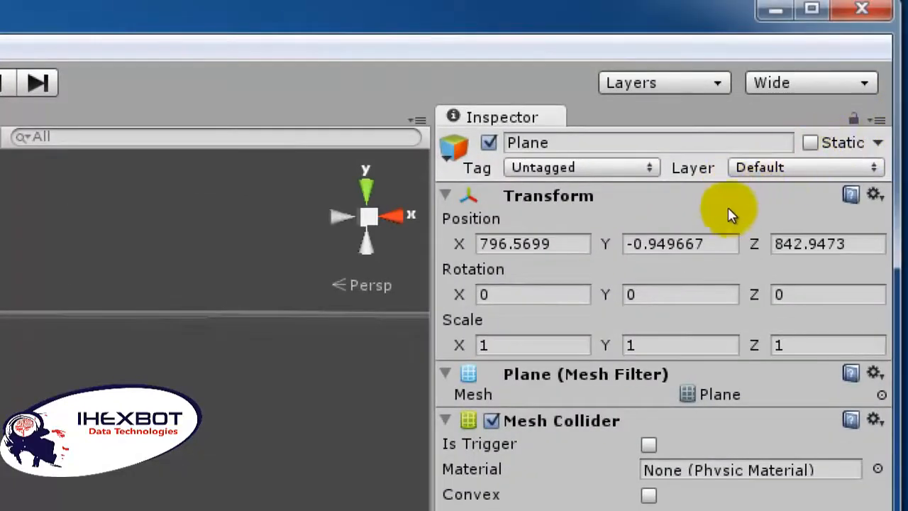
{"action": "left_click", "coordinate": [483, 346]}
{"action": "left_click", "coordinate": [482, 346]}
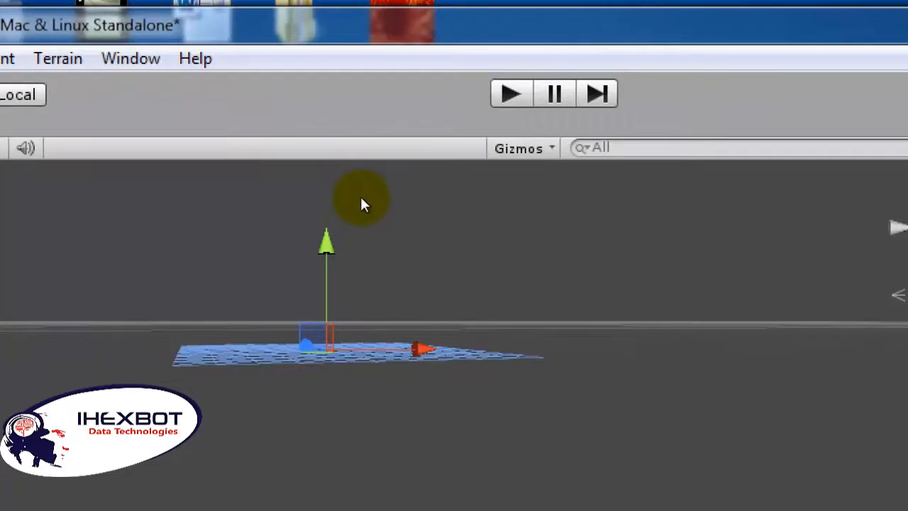
{"action": "key", "text": "Delete"}
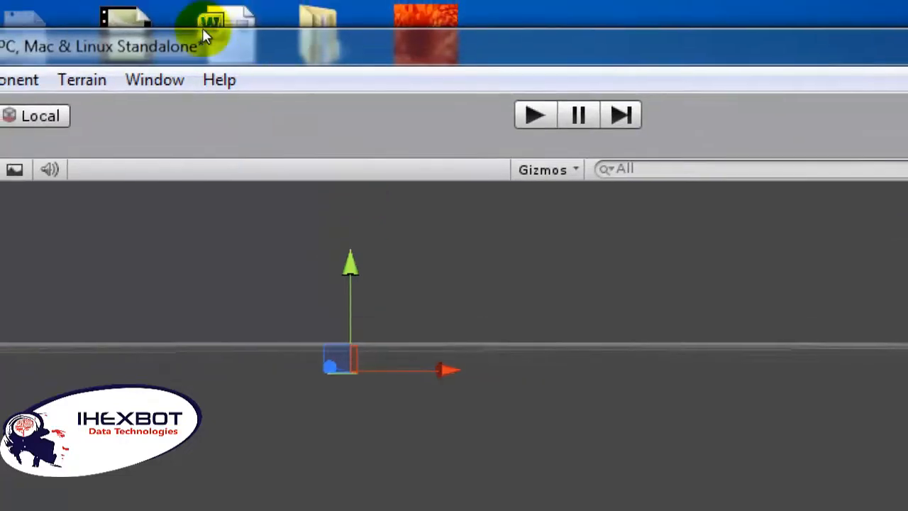
Step: Create a terrain in the scene as the ground surface
{"action": "left_click", "coordinate": [59, 59]}
{"action": "left_click", "coordinate": [144, 110]}
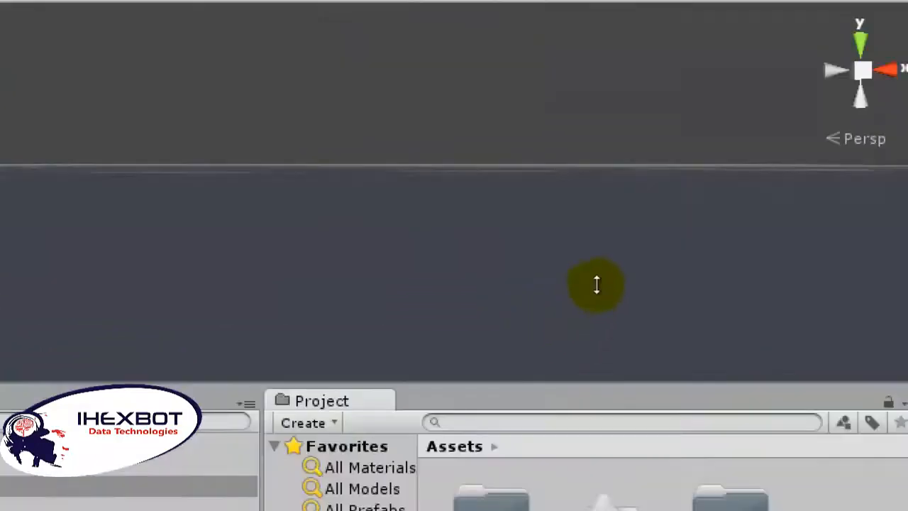
{"action": "scroll", "coordinate": [477, 231], "scroll_direction": "down", "scroll_amount": 3}
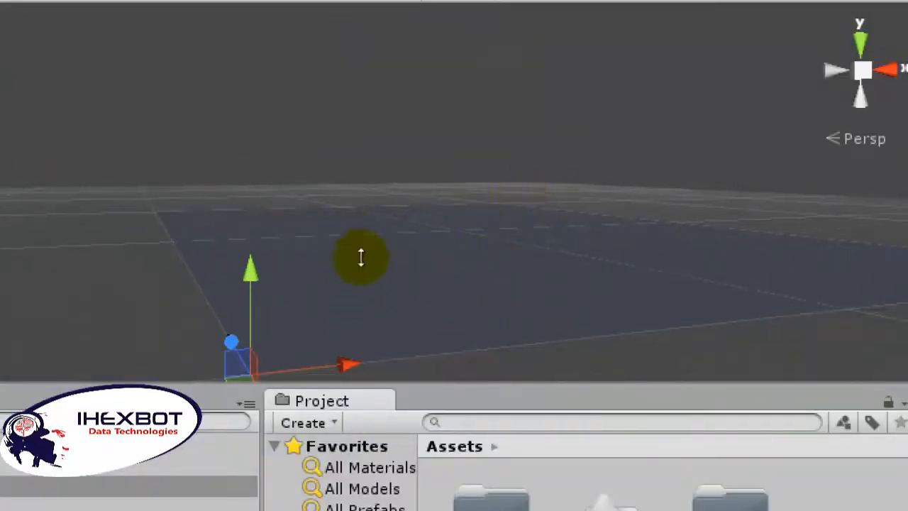
{"action": "mouse_move", "coordinate": [332, 220]}
{"action": "left_mouse_down"}
{"action": "mouse_move", "coordinate": [328, 205]}
{"action": "mouse_move", "coordinate": [330, 220]}
{"action": "left_mouse_up"}
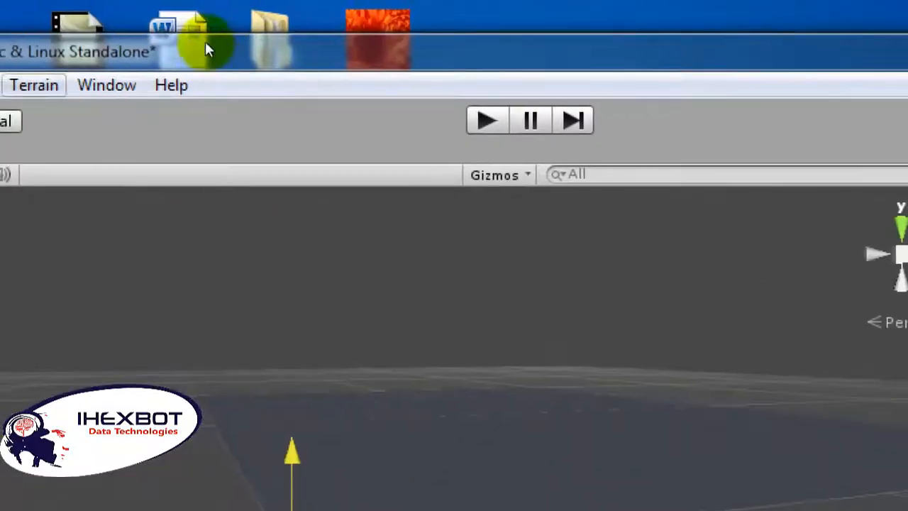
Step: Set the terrain's width and length to 100 in the heightmap resolution settings
{"action": "left_click", "coordinate": [23, 85]}
{"action": "left_click", "coordinate": [248, 204]}
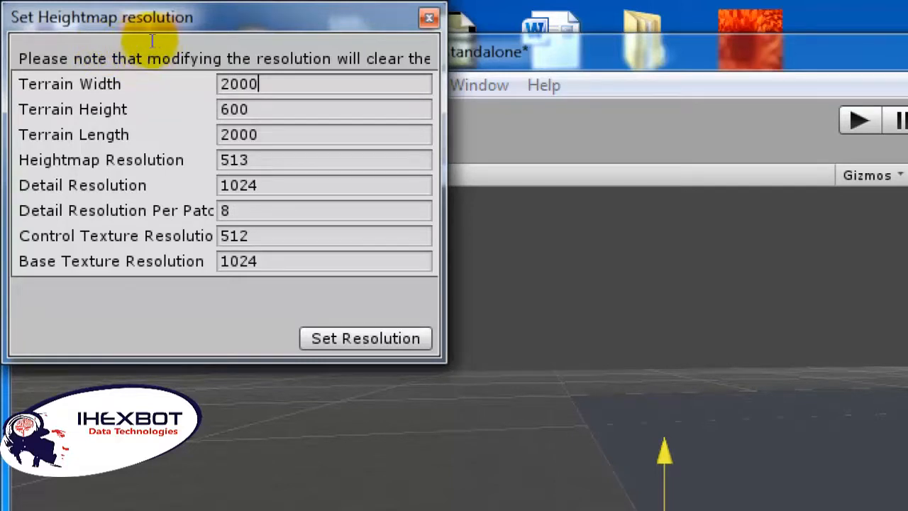
{"action": "key", "text": "ctrl+a"}
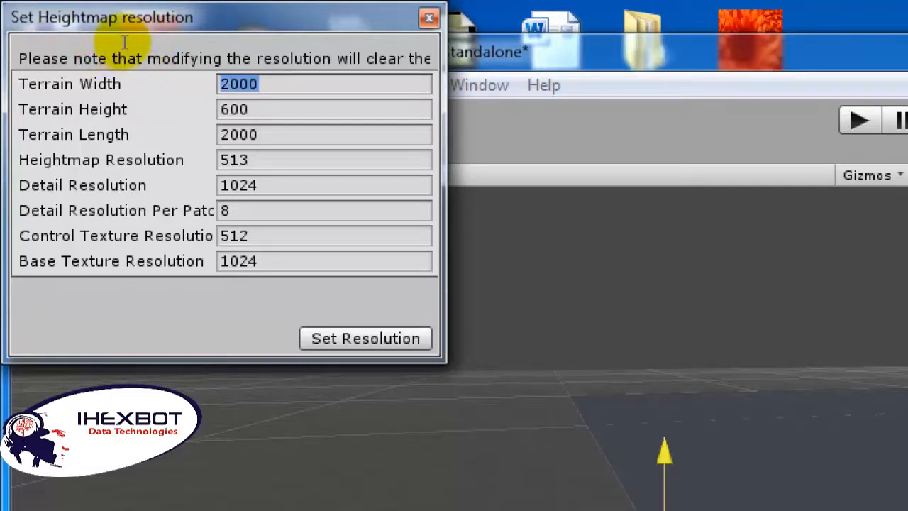
{"action": "type", "text": "1"}
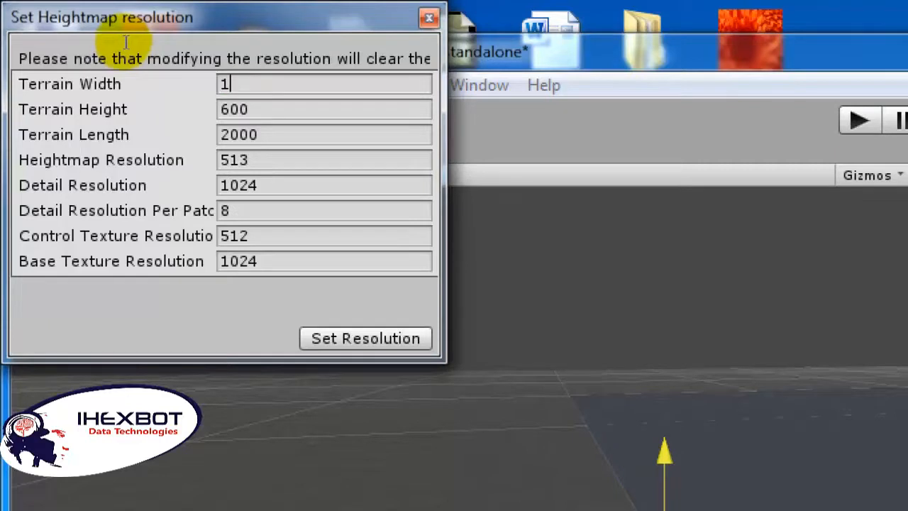
{"action": "type", "text": "00"}
{"action": "key", "text": "Tab"}
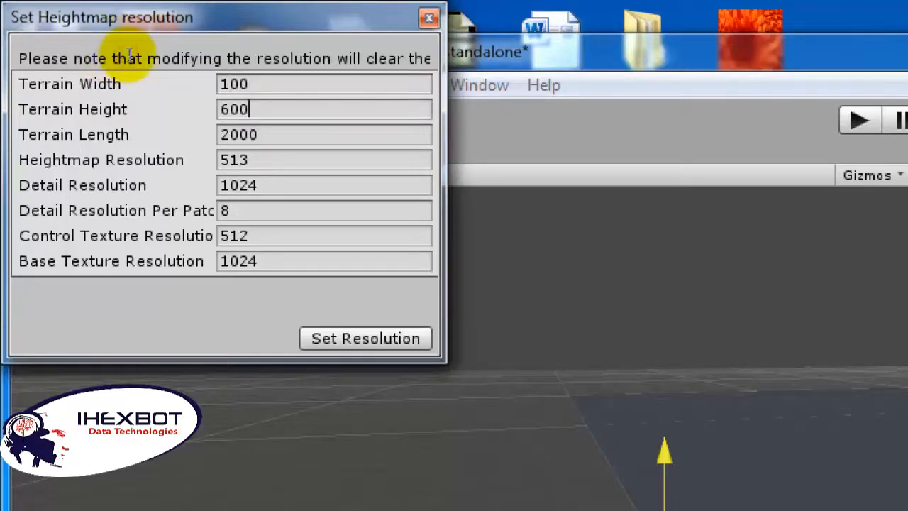
{"action": "key", "text": "ctrl+a"}
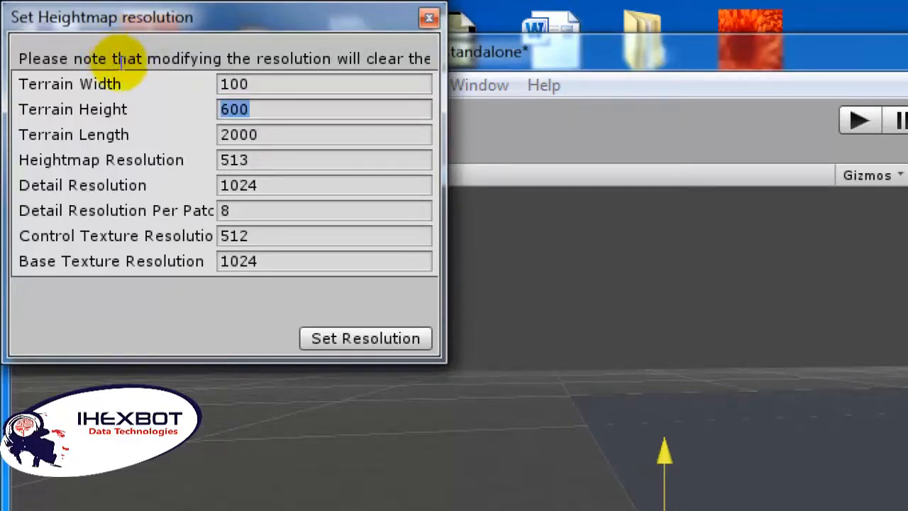
{"action": "key", "text": "Tab"}
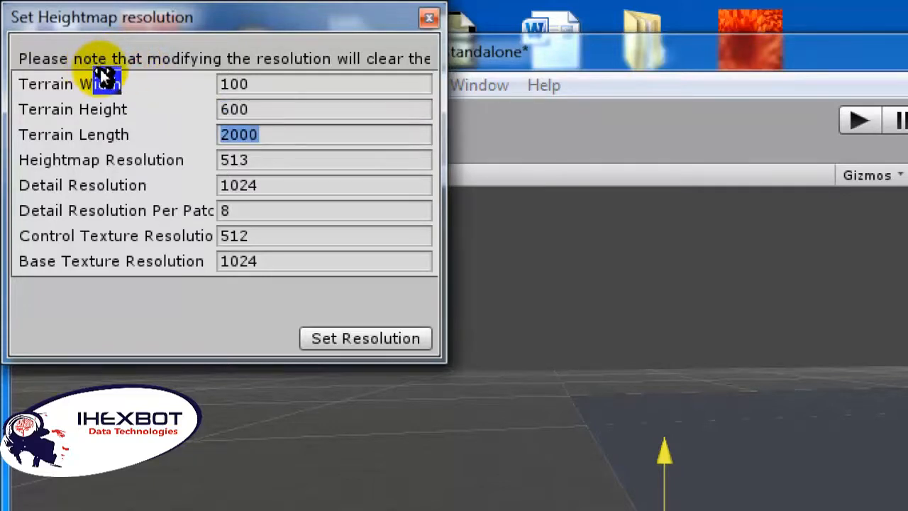
{"action": "type", "text": "1"}
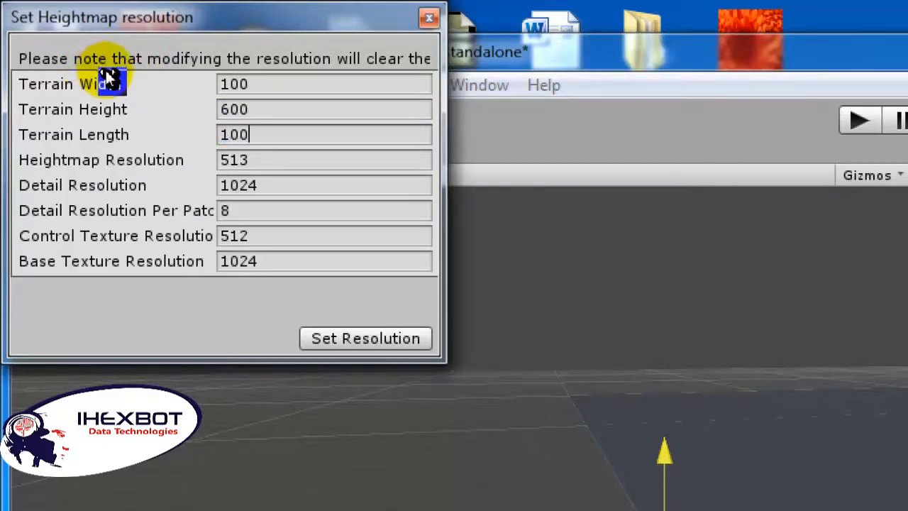
{"action": "key", "text": "Return"}
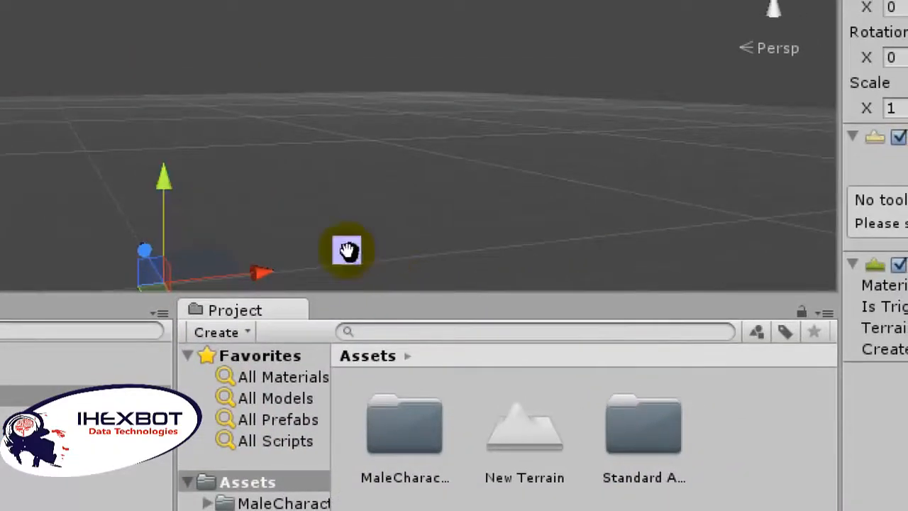
Step: Examine the resized terrain in the scene from different distances and angles
{"action": "scroll", "coordinate": [347, 250], "scroll_direction": "down", "scroll_amount": 5}
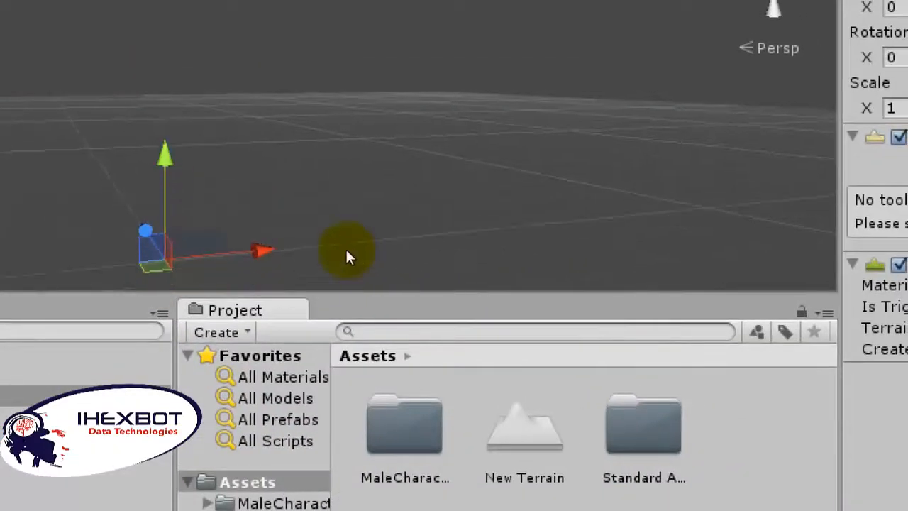
{"action": "scroll", "coordinate": [350, 250], "scroll_direction": "down", "scroll_amount": 2}
{"action": "scroll", "coordinate": [350, 250], "scroll_direction": "up", "scroll_amount": 2}
{"action": "scroll", "coordinate": [350, 251], "scroll_direction": "up", "scroll_amount": 2}
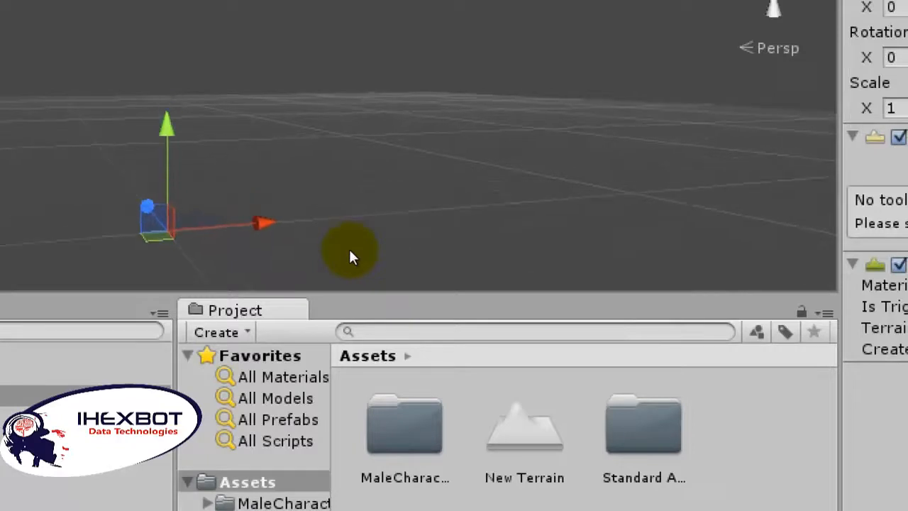
{"action": "left_click_drag", "start_coordinate": [333, 200], "coordinate": [324, 243]}
{"action": "middle_click_drag", "start_coordinate": [296, 244], "coordinate": [414, 250]}
{"action": "left_click_drag", "start_coordinate": [414, 251], "coordinate": [386, 217], "text": "alt"}
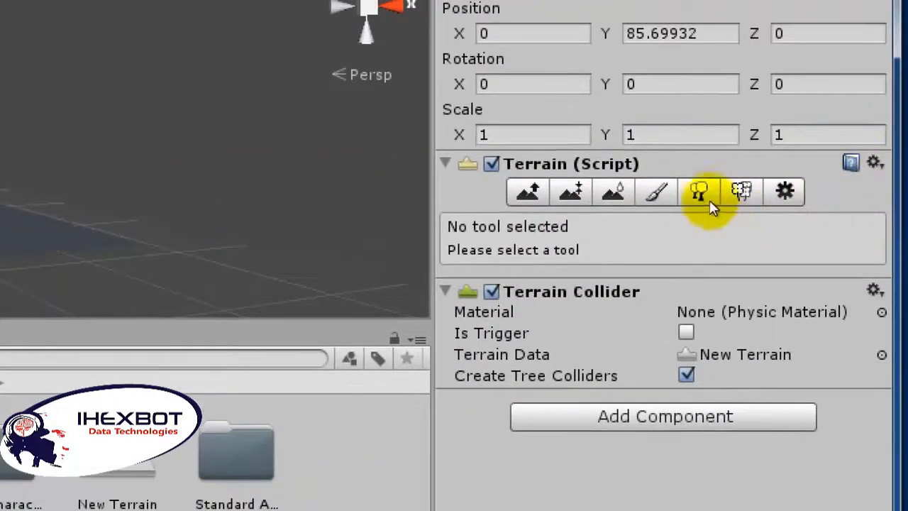
Step: Set the terrain's scale to 2 on the X, Y and Z axes
{"action": "left_click", "coordinate": [696, 193]}
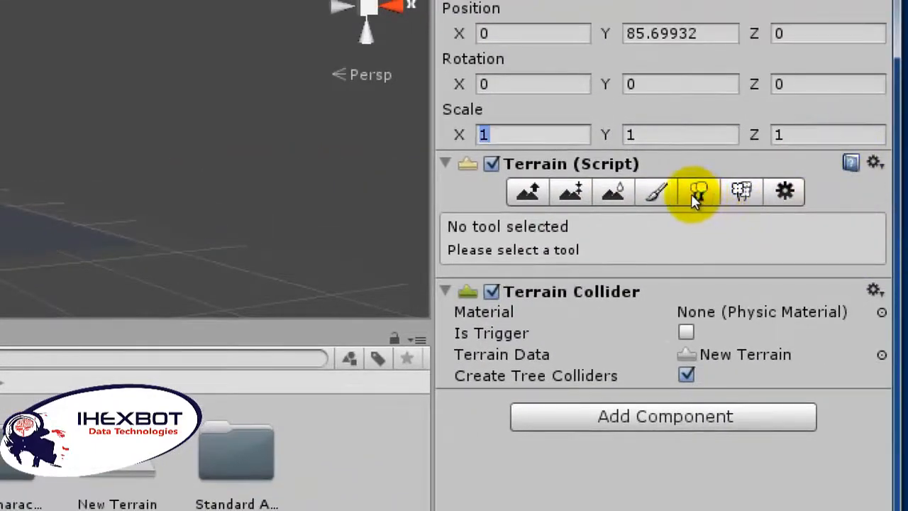
{"action": "left_click", "coordinate": [697, 195]}
{"action": "left_click", "coordinate": [697, 193]}
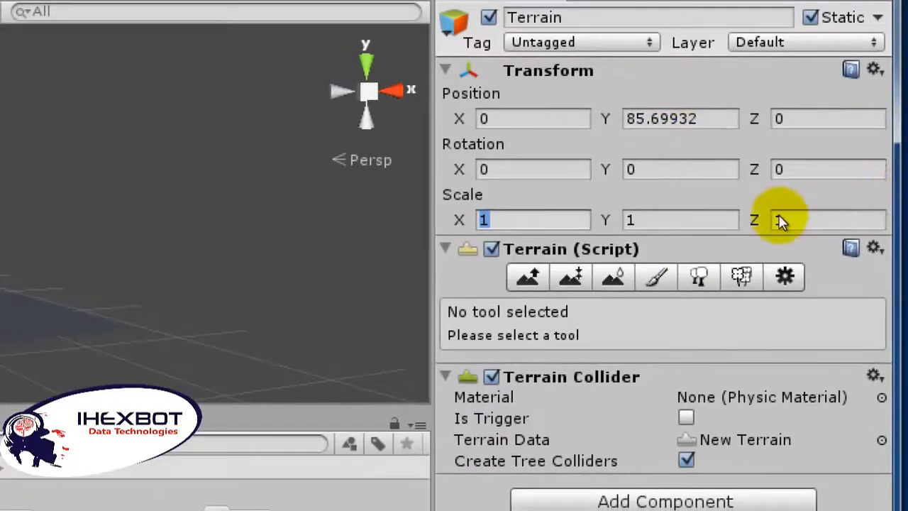
{"action": "type", "text": "2"}
{"action": "key", "text": "Tab"}
{"action": "type", "text": "2"}
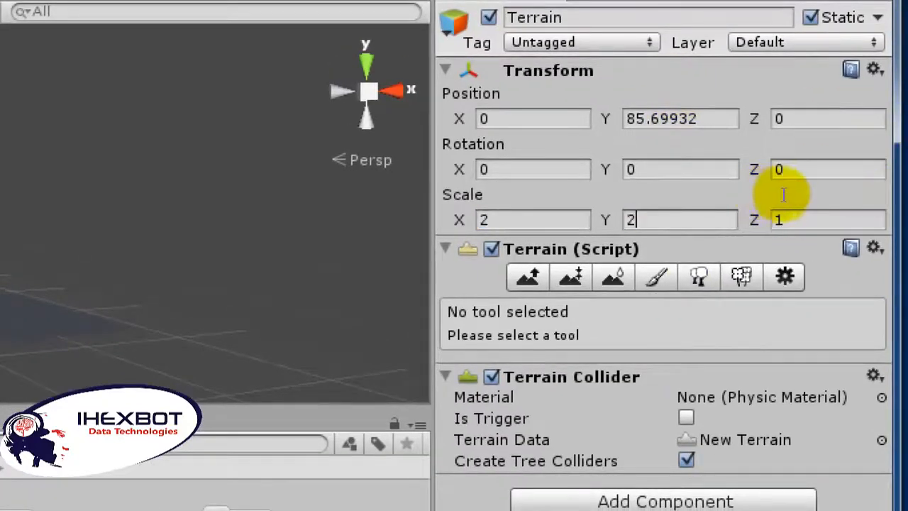
{"action": "key", "text": "Tab"}
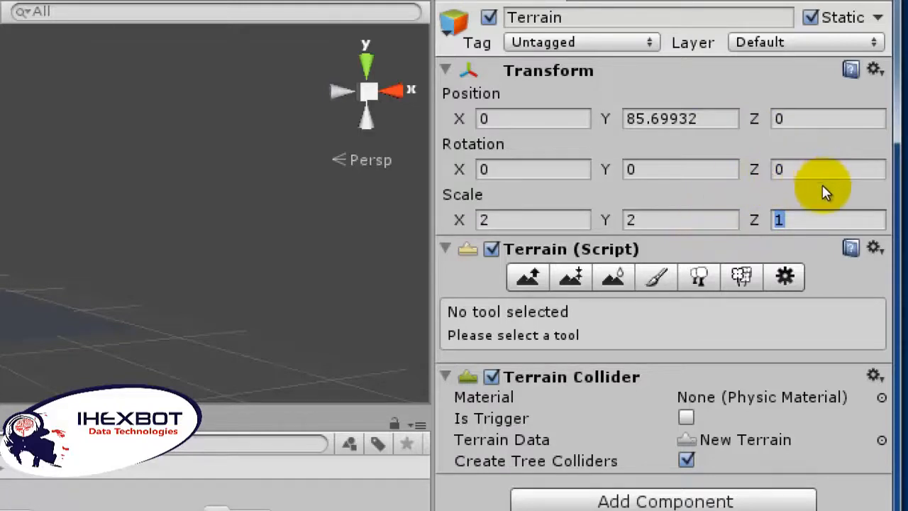
{"action": "type", "text": "2"}
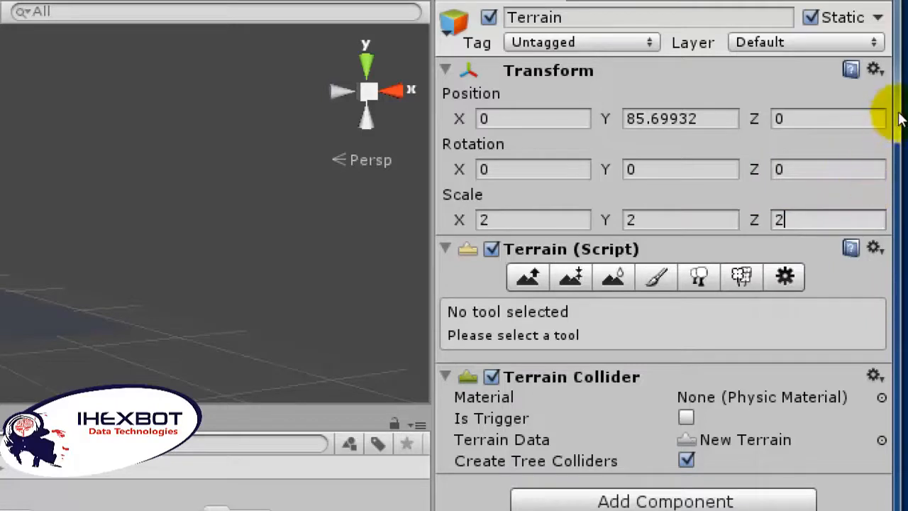
Step: Change the terrain's Y scale to 0, keeping the X and Z scale at 2
{"action": "left_click", "coordinate": [779, 194]}
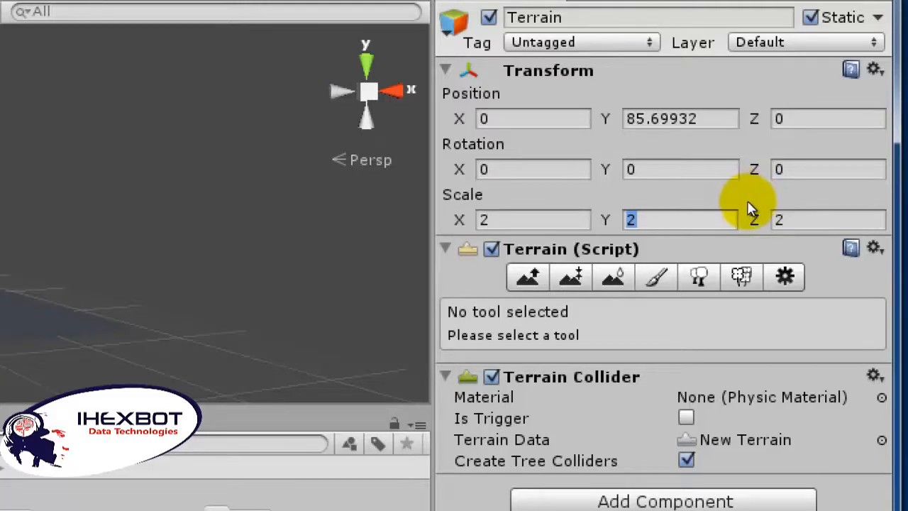
{"action": "type", "text": "0"}
{"action": "left_click", "coordinate": [728, 191]}
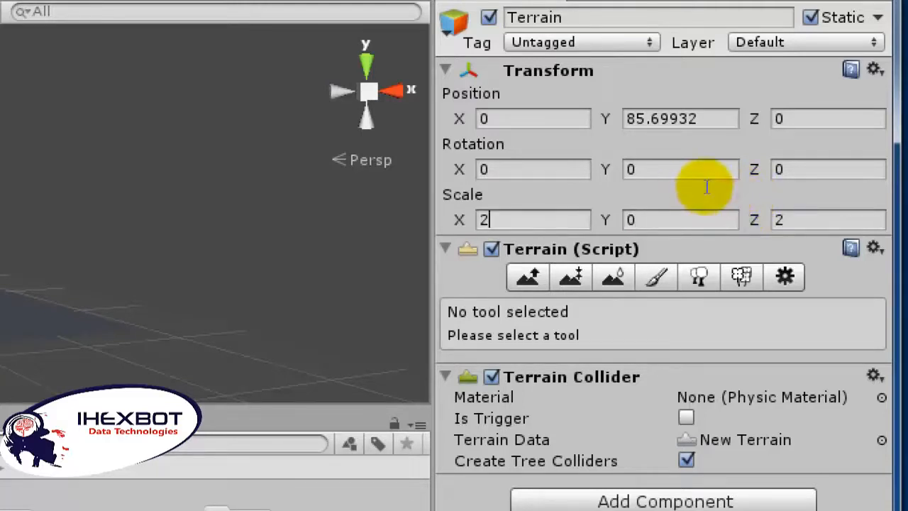
{"action": "left_click", "coordinate": [699, 190]}
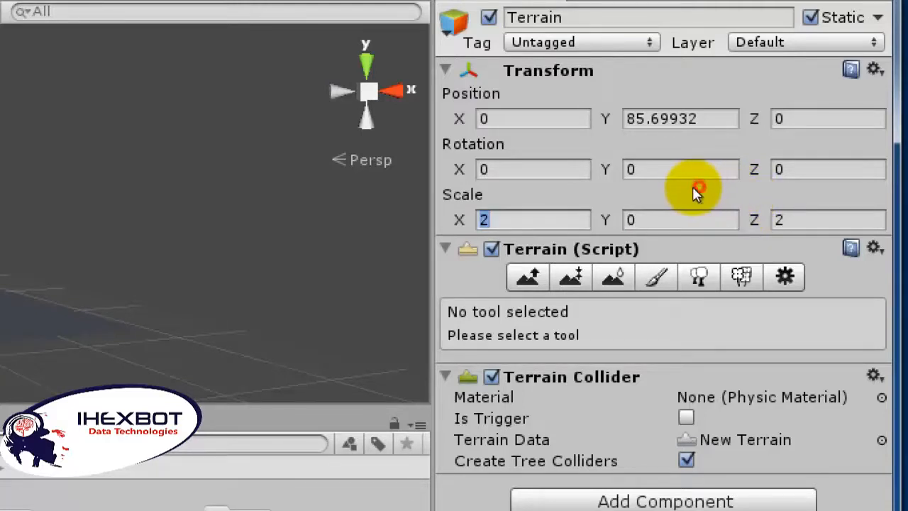
Step: Reset the terrain's Transform component to its default position, rotation and scale
{"action": "left_click", "coordinate": [895, 121]}
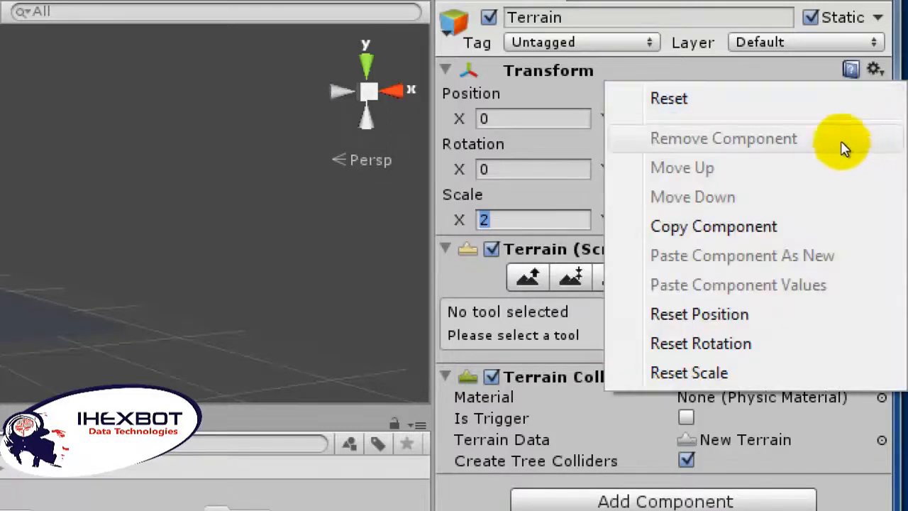
{"action": "left_click", "coordinate": [798, 133]}
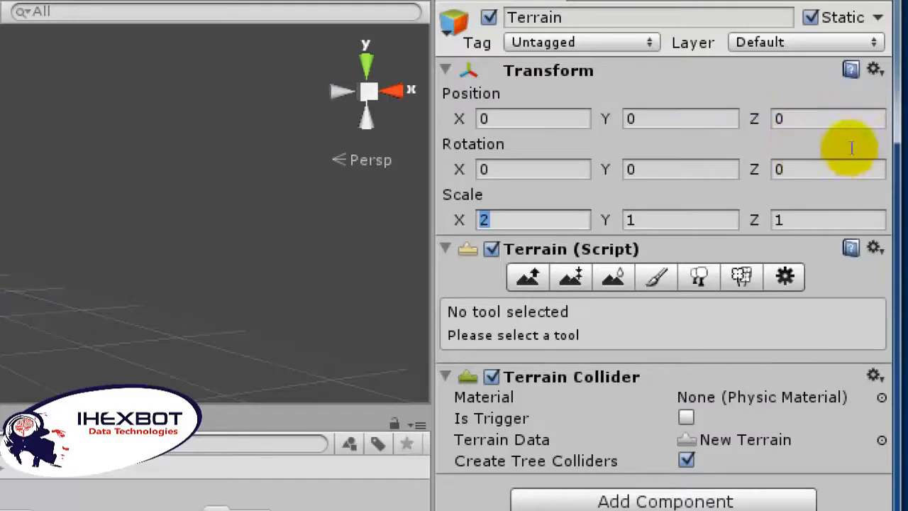
{"action": "left_click", "coordinate": [894, 119]}
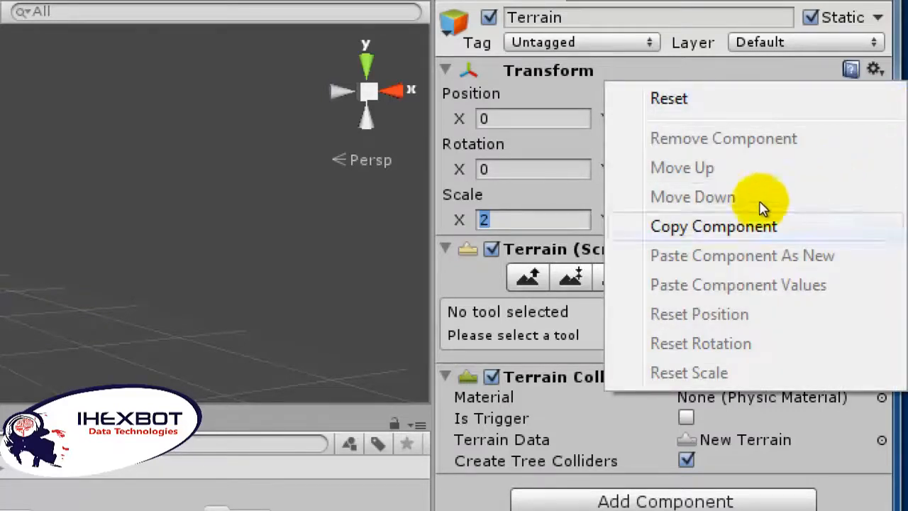
{"action": "left_click", "coordinate": [716, 189]}
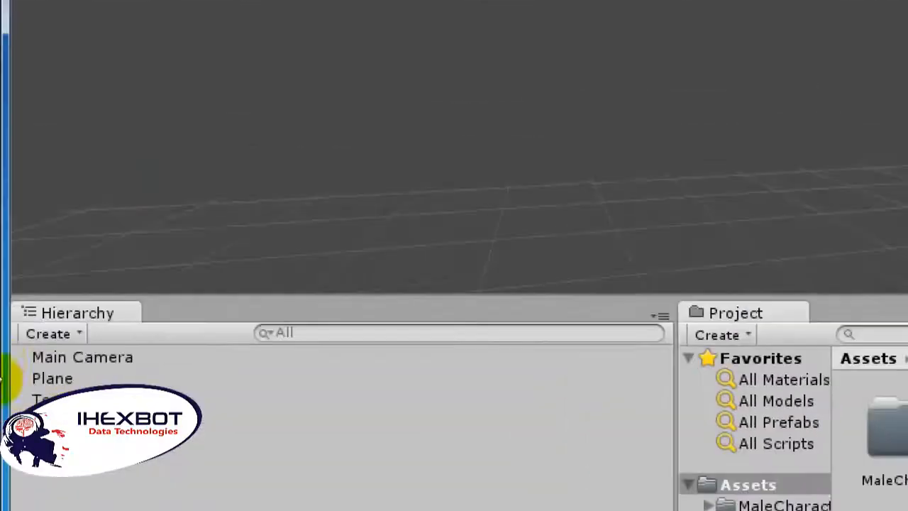
Step: Set the terrain's scale to 2 on all three axes again
{"action": "left_click", "coordinate": [49, 337]}
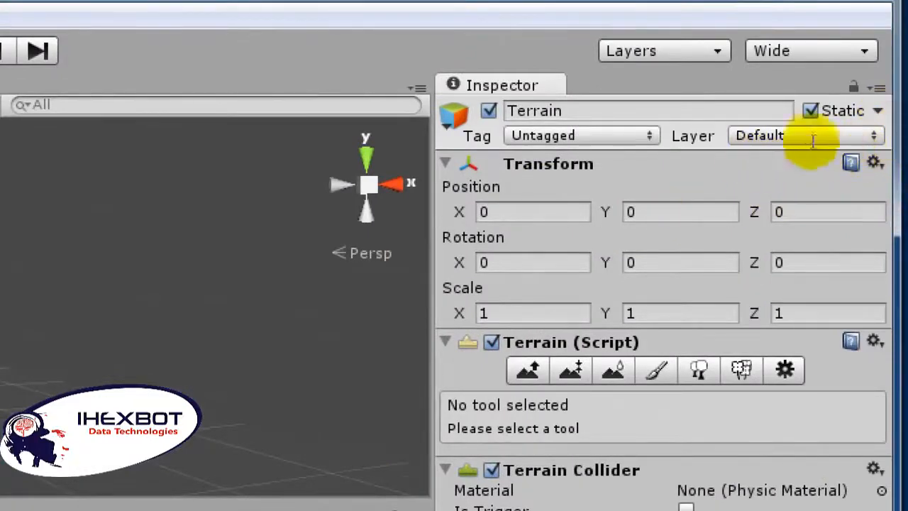
{"action": "left_click", "coordinate": [686, 200]}
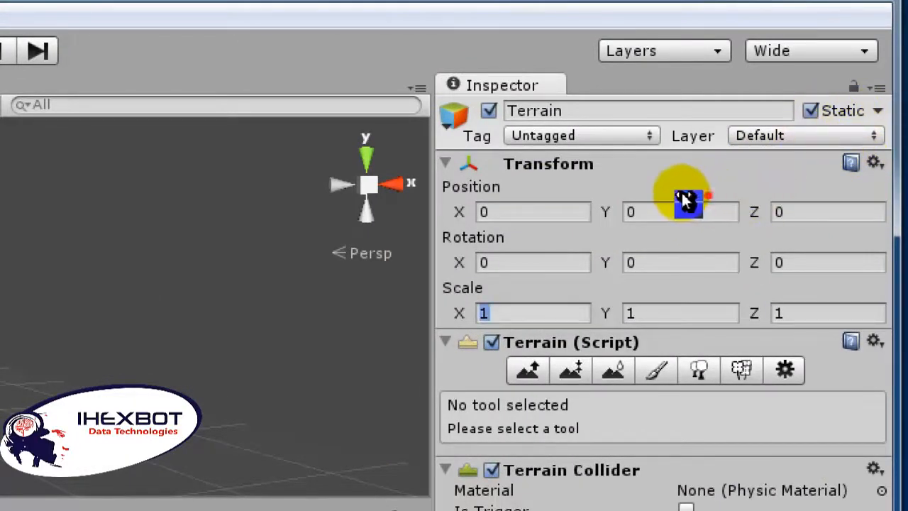
{"action": "type", "text": "2"}
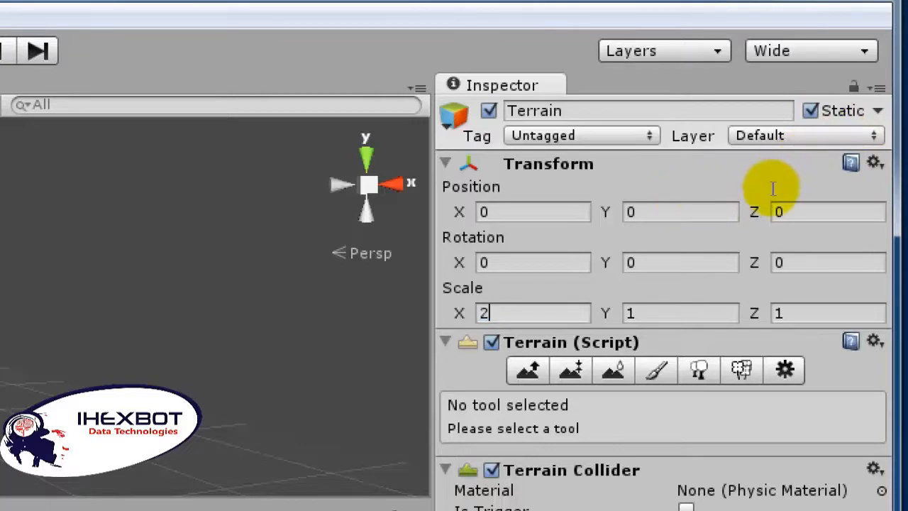
{"action": "key", "text": "Tab"}
{"action": "type", "text": "2"}
{"action": "key", "text": "Tab"}
{"action": "type", "text": "2"}
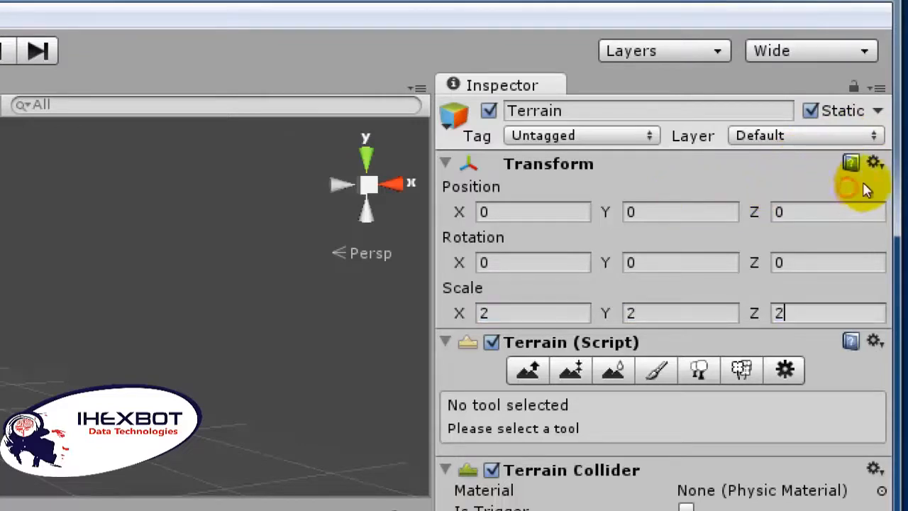
Step: Reset the terrain's scale, followed by its whole Transform component
{"action": "left_click", "coordinate": [875, 163]}
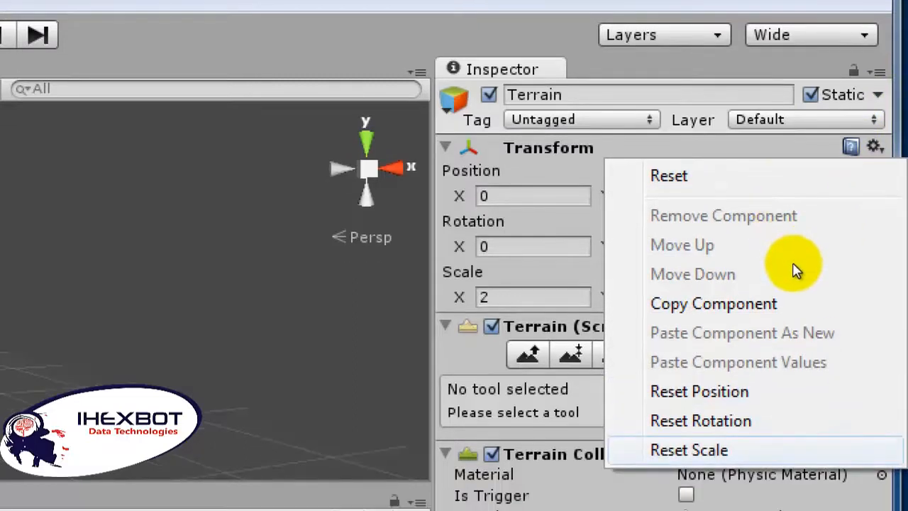
{"action": "left_click", "coordinate": [689, 466]}
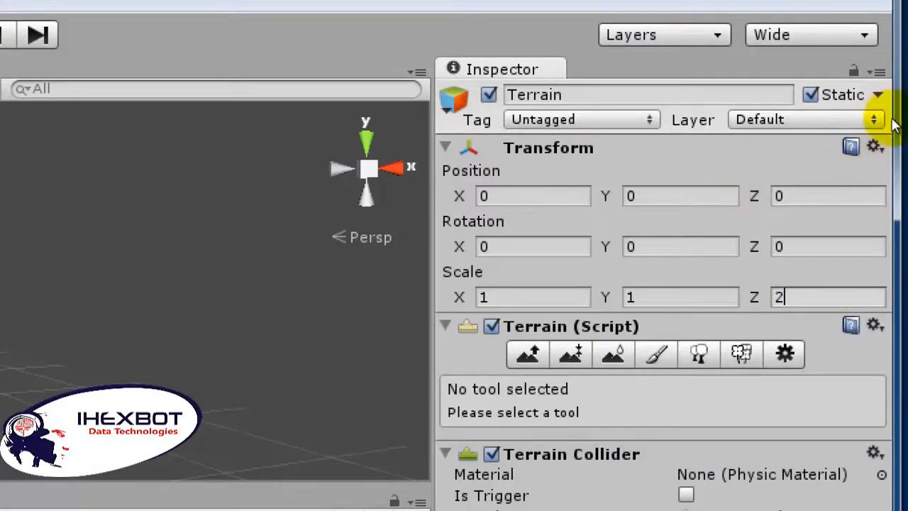
{"action": "left_click", "coordinate": [875, 146]}
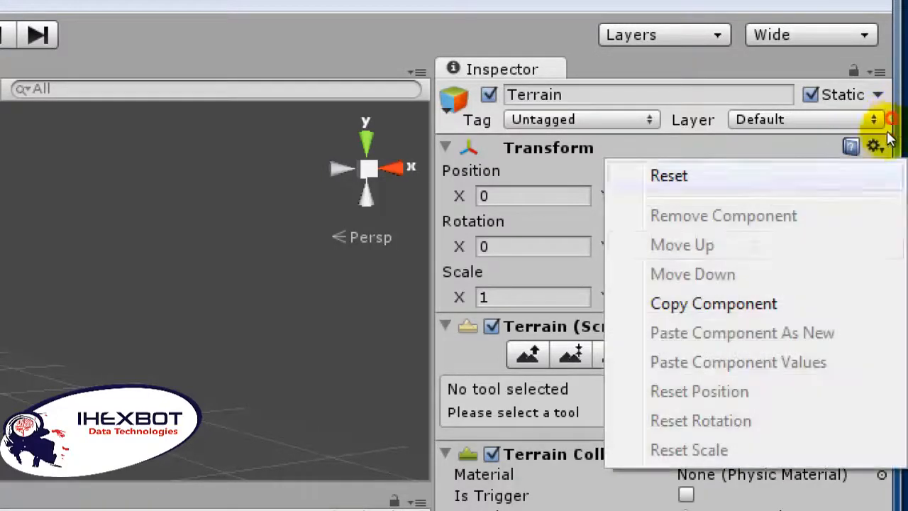
{"action": "left_click", "coordinate": [671, 175]}
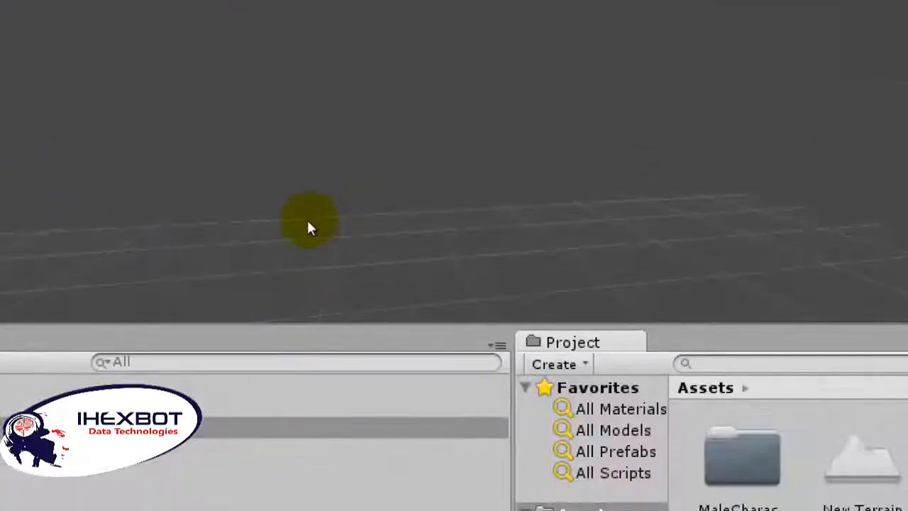
Step: Focus the scene view on the terrain and examine it from different distances and angles
{"action": "double_click", "coordinate": [101, 338]}
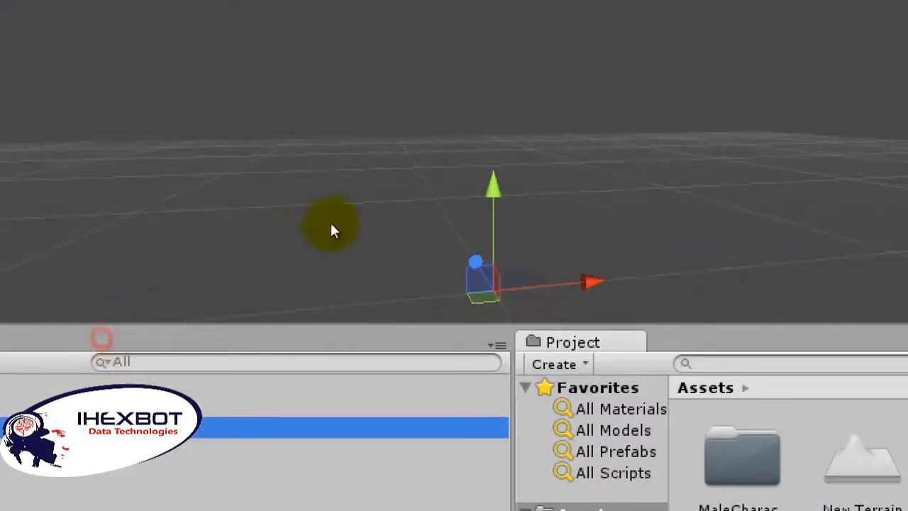
{"action": "left_click_drag", "start_coordinate": [327, 215], "coordinate": [335, 237]}
{"action": "middle_click_drag", "start_coordinate": [330, 237], "coordinate": [309, 171]}
{"action": "scroll", "coordinate": [283, 199], "scroll_direction": "up", "scroll_amount": 2}
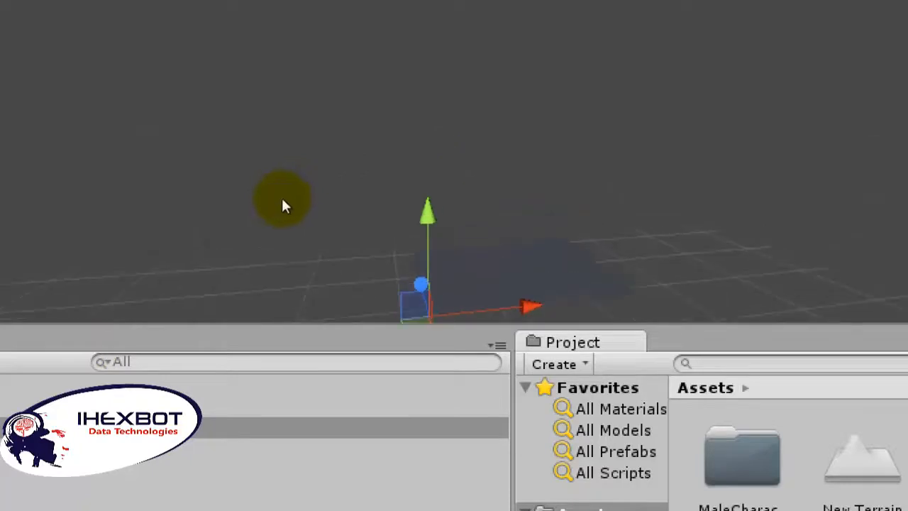
{"action": "scroll", "coordinate": [282, 207], "scroll_direction": "up", "scroll_amount": 3}
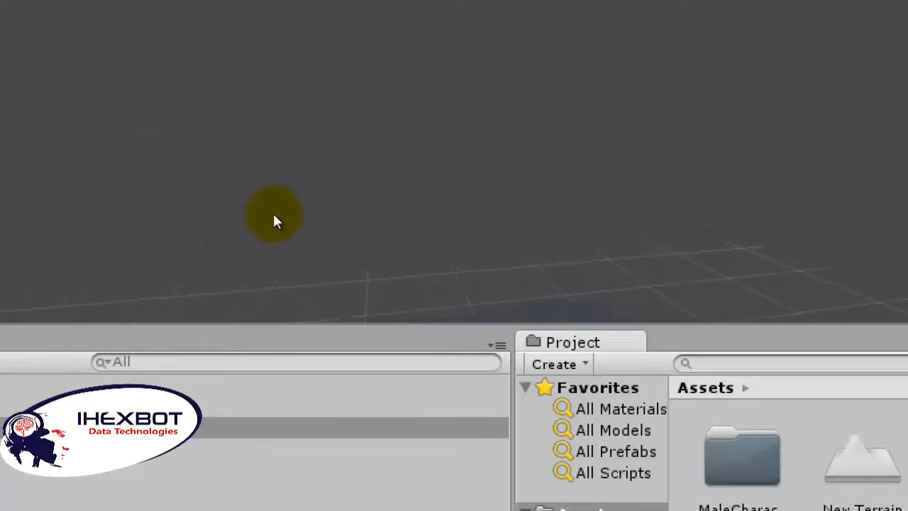
{"action": "middle_click_drag", "start_coordinate": [272, 211], "coordinate": [159, 111]}
{"action": "scroll", "coordinate": [233, 215], "scroll_direction": "up", "scroll_amount": 1}
{"action": "left_click", "coordinate": [243, 234]}
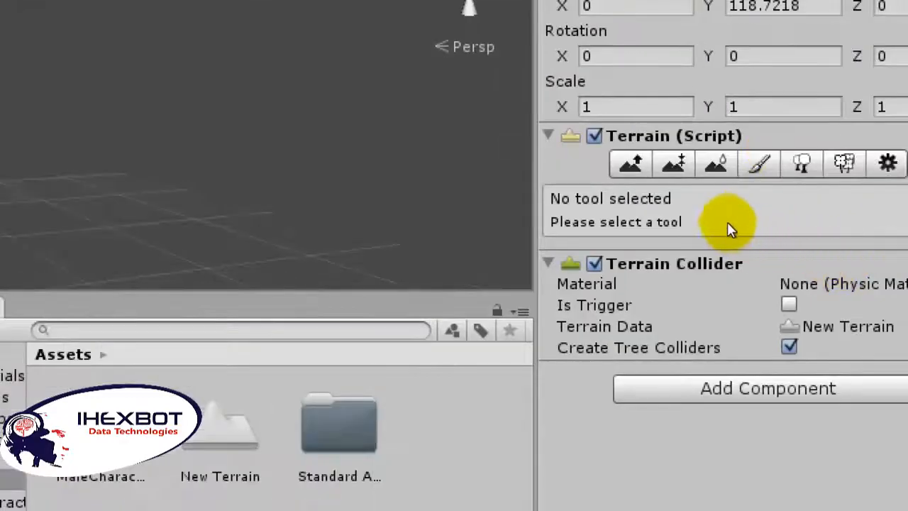
Step: Raise groups of peaks on the terrain with the Raise / Lower Terrain tool, using brush size 13 and opacity 10
{"action": "left_click", "coordinate": [721, 219]}
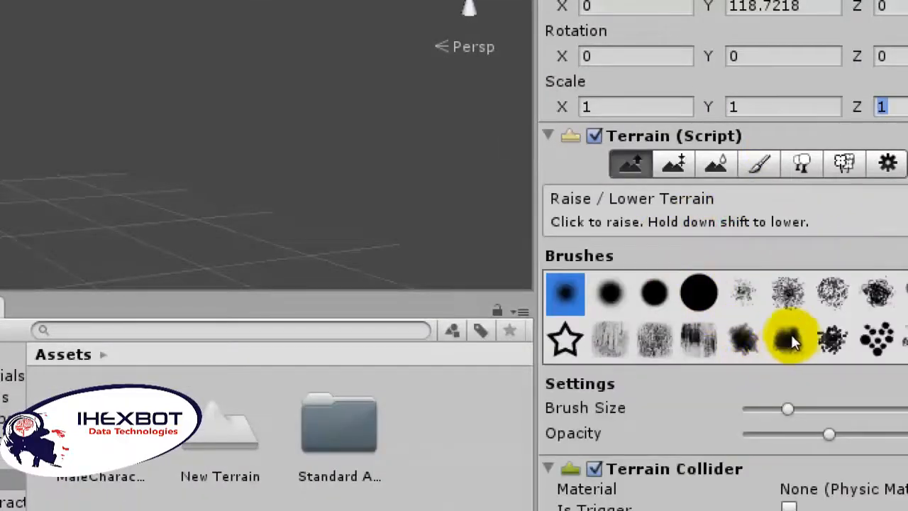
{"action": "left_click_drag", "start_coordinate": [794, 338], "coordinate": [784, 343]}
{"action": "left_click", "coordinate": [791, 356]}
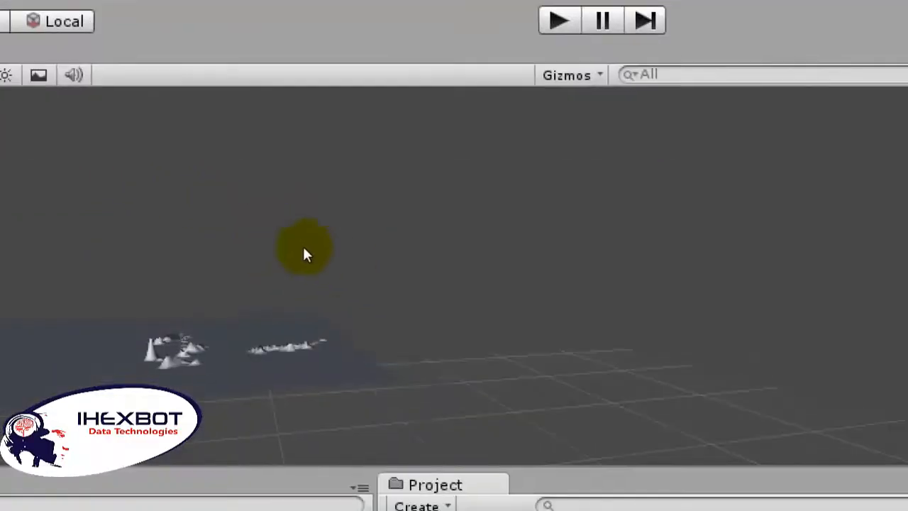
{"action": "scroll", "coordinate": [224, 224], "scroll_direction": "up", "scroll_amount": 8}
{"action": "middle_click_drag", "start_coordinate": [224, 224], "coordinate": [246, 219]}
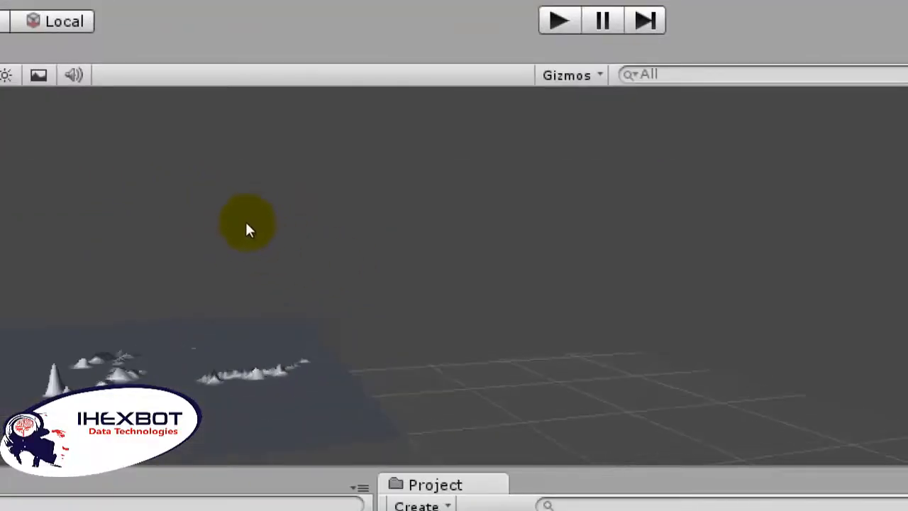
{"action": "middle_click_drag", "start_coordinate": [226, 254], "coordinate": [372, 217]}
{"action": "scroll", "coordinate": [244, 247], "scroll_direction": "up", "scroll_amount": 6}
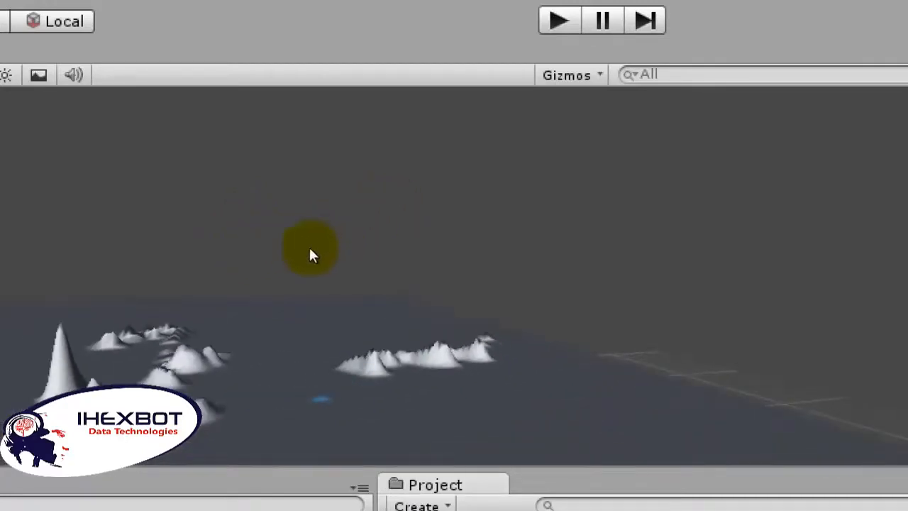
{"action": "mouse_move", "coordinate": [307, 244]}
{"action": "left_mouse_down"}
{"action": "mouse_move", "coordinate": [292, 251]}
{"action": "mouse_move", "coordinate": [306, 249]}
{"action": "left_mouse_up"}
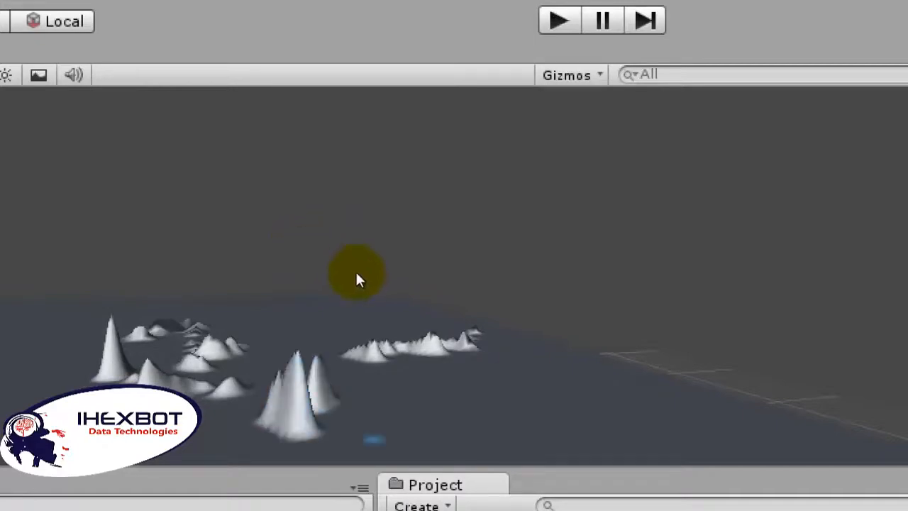
{"action": "scroll", "coordinate": [223, 183], "scroll_direction": "down", "scroll_amount": 4}
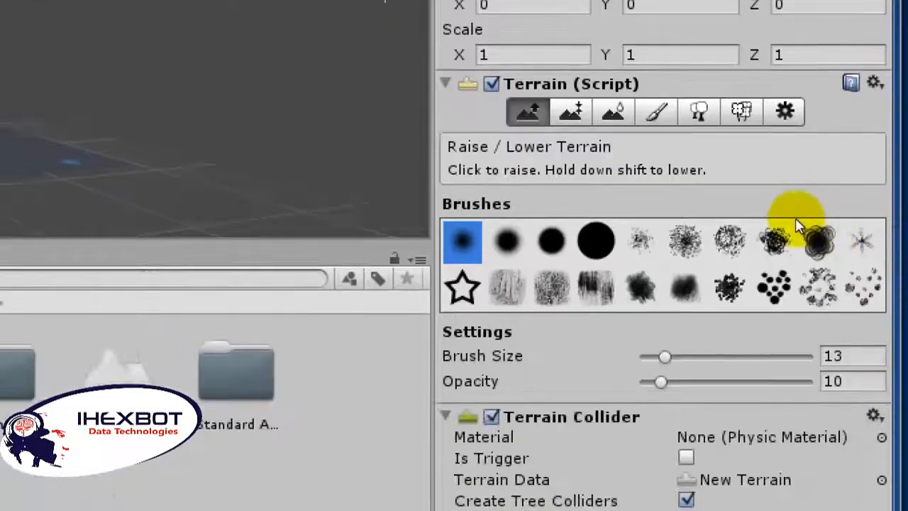
Step: Activate the terrain's Paint Texture tool and browse the textures available for a new terrain texture
{"action": "left_click", "coordinate": [738, 219]}
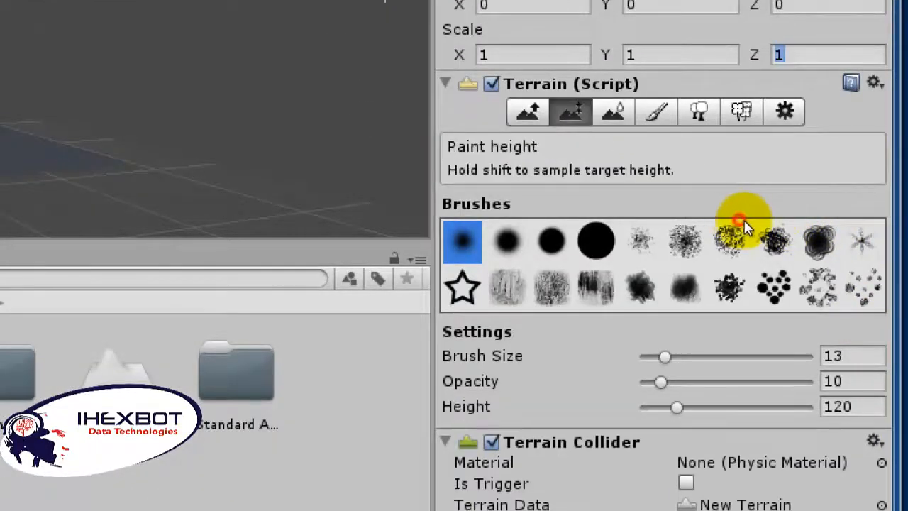
{"action": "left_click", "coordinate": [829, 217]}
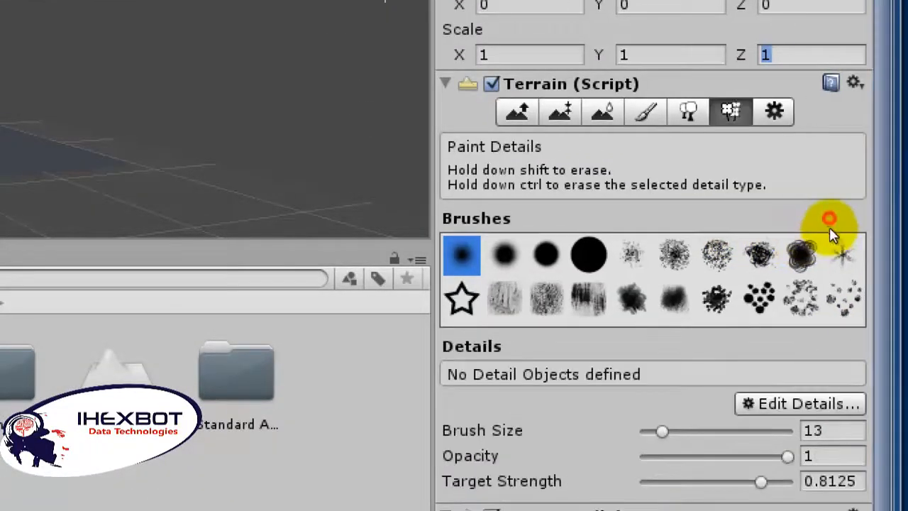
{"action": "left_click", "coordinate": [782, 224]}
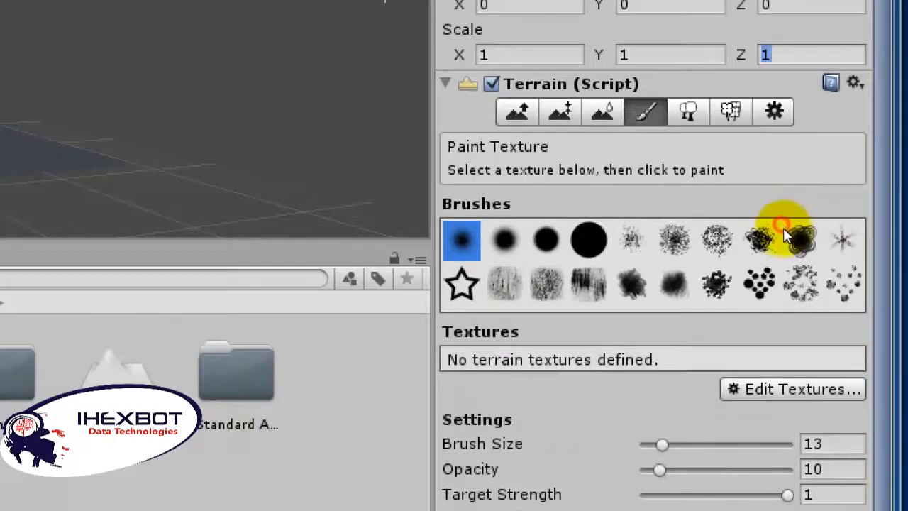
{"action": "left_click", "coordinate": [850, 360]}
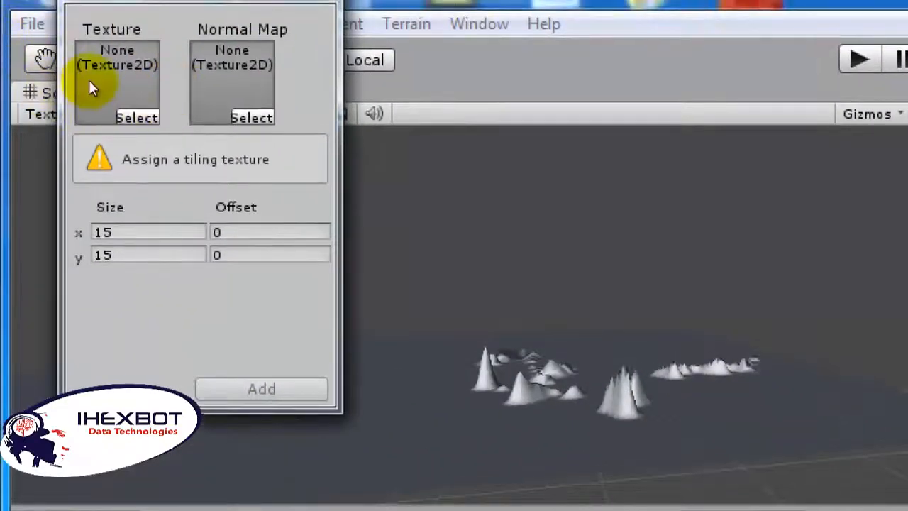
{"action": "left_click", "coordinate": [69, 89]}
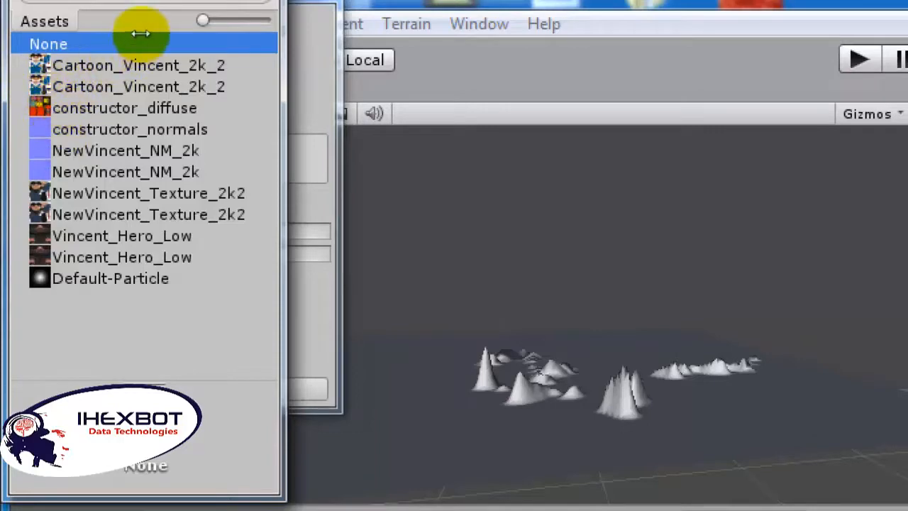
{"action": "key", "text": "Escape"}
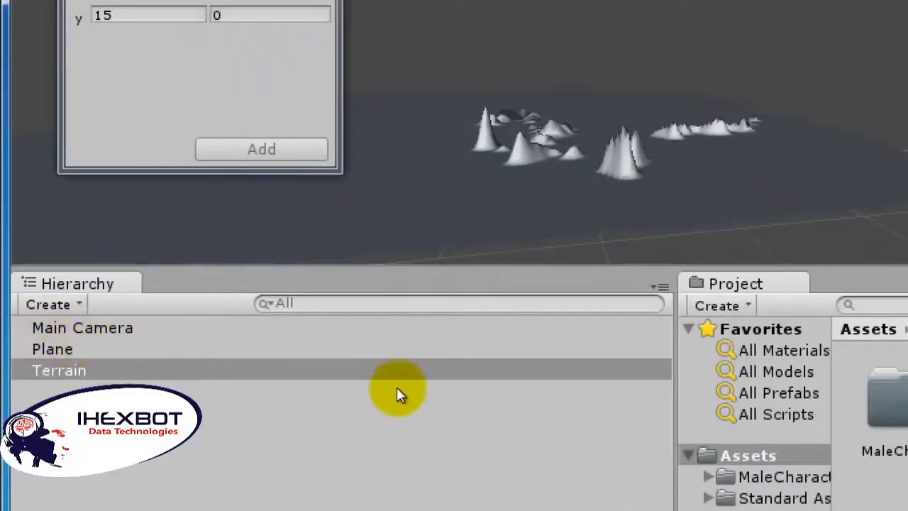
Step: Import the Terrain Assets package into the project with all of its items
{"action": "right_click", "coordinate": [779, 461]}
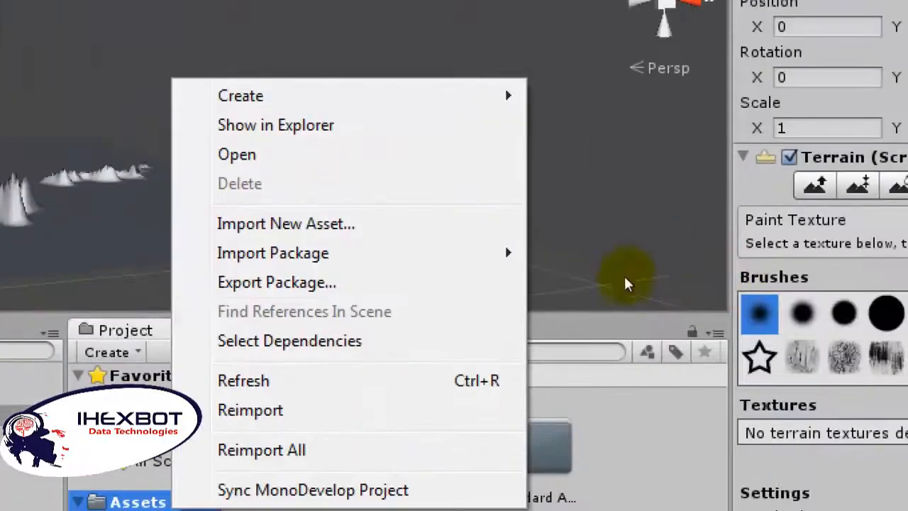
{"action": "mouse_move", "coordinate": [514, 261]}
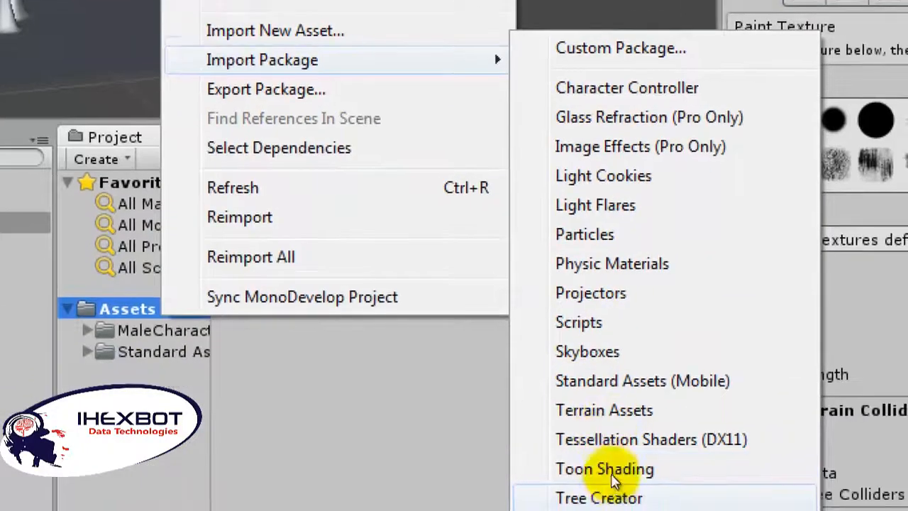
{"action": "left_click", "coordinate": [611, 402]}
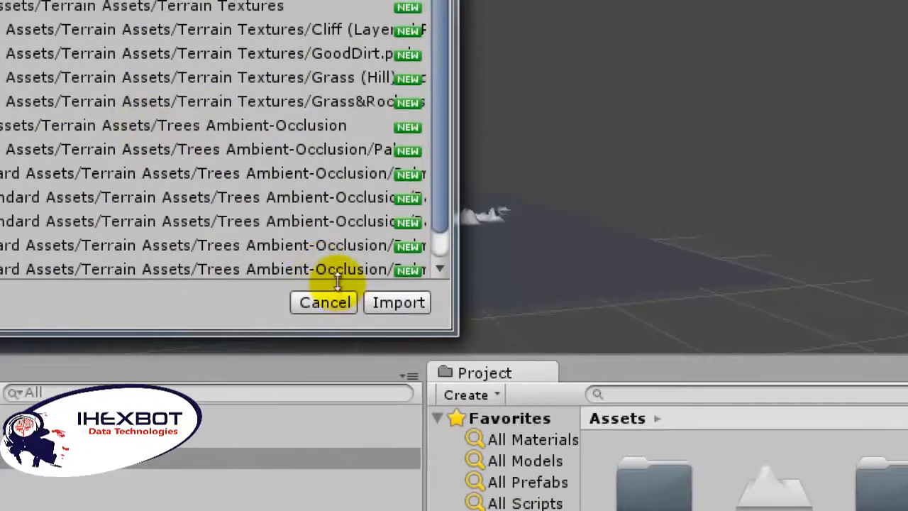
{"action": "left_click", "coordinate": [270, 213]}
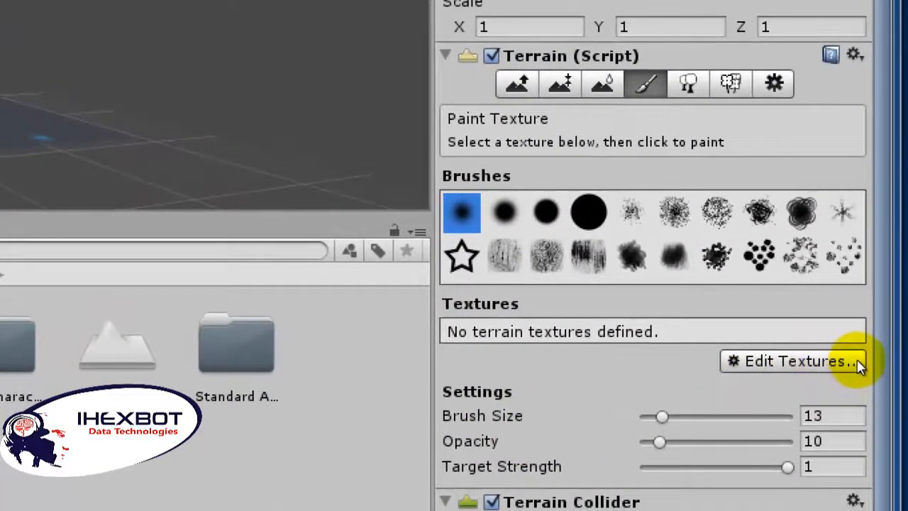
Step: Add GoodDirt as the terrain's first texture, with a tile size of 15 by 15
{"action": "left_click", "coordinate": [855, 364]}
{"action": "left_click", "coordinate": [826, 368]}
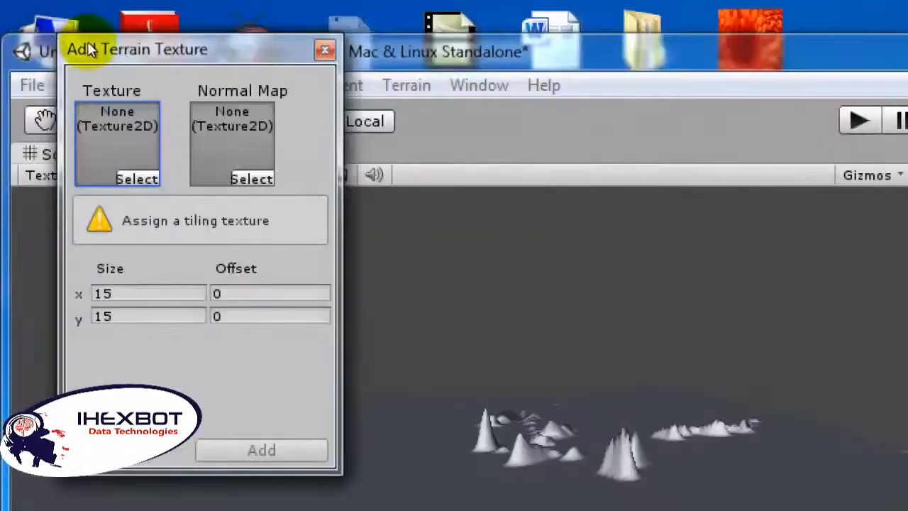
{"action": "left_click", "coordinate": [64, 93]}
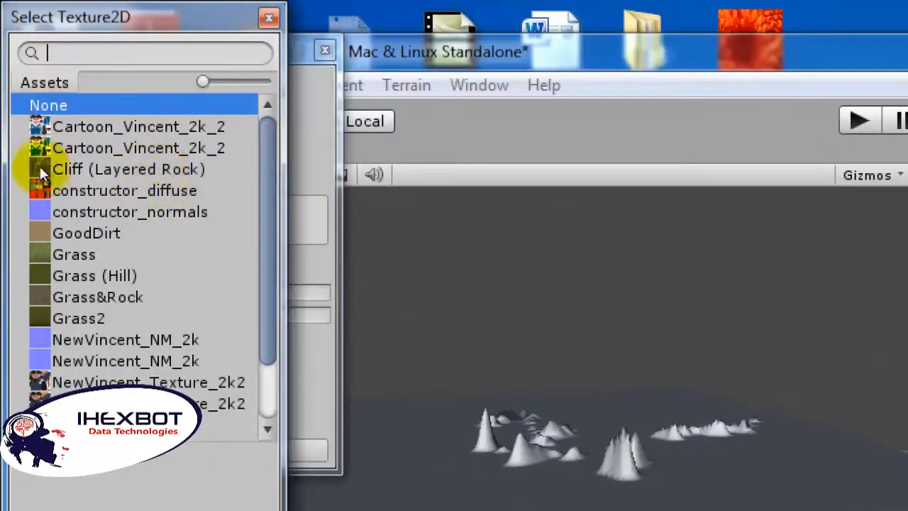
{"action": "double_click", "coordinate": [85, 233]}
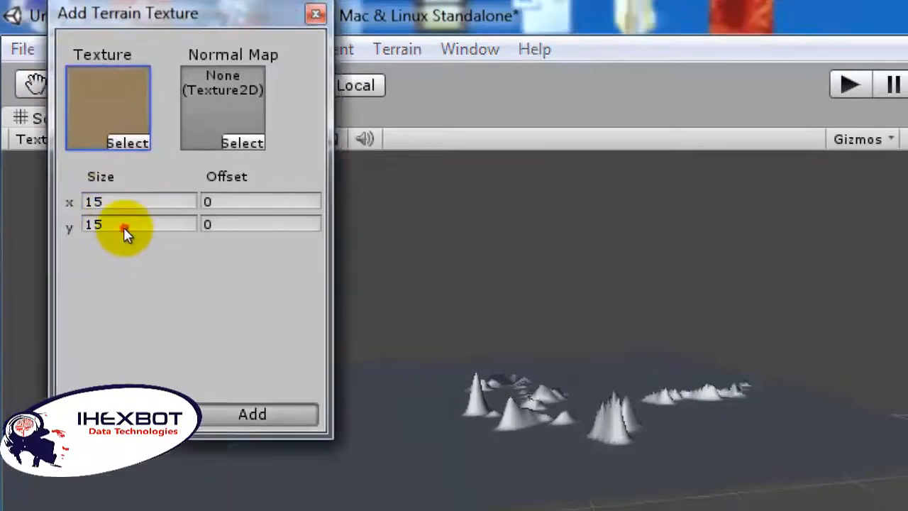
{"action": "left_click", "coordinate": [252, 414]}
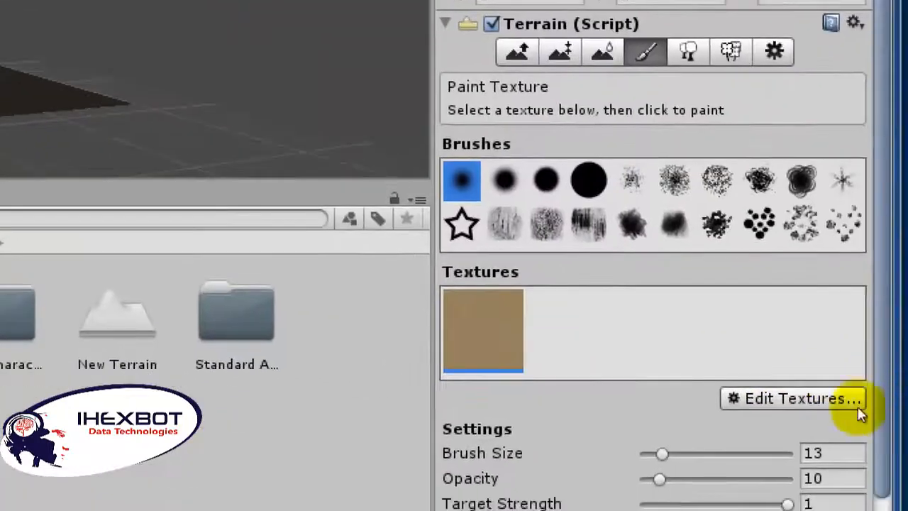
Step: Add a grass texture to the terrain's paint textures alongside the dirt one
{"action": "left_click", "coordinate": [831, 397]}
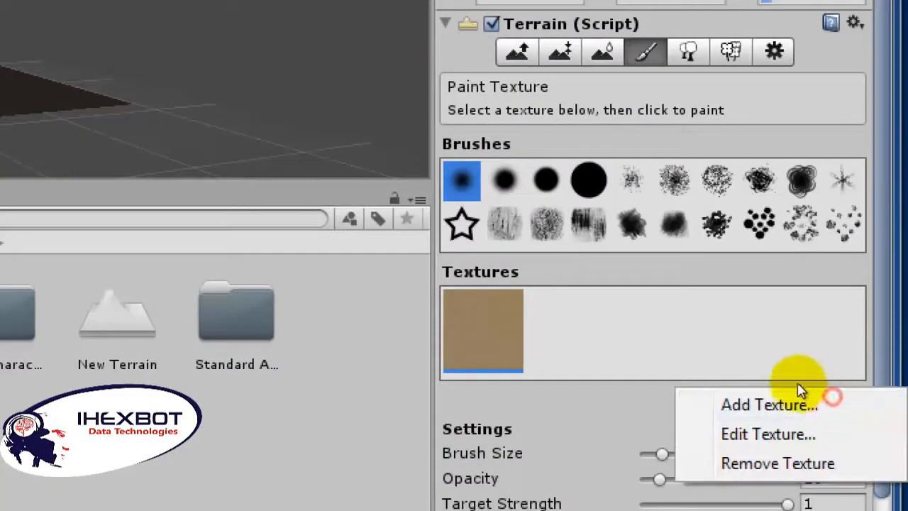
{"action": "left_click", "coordinate": [808, 392]}
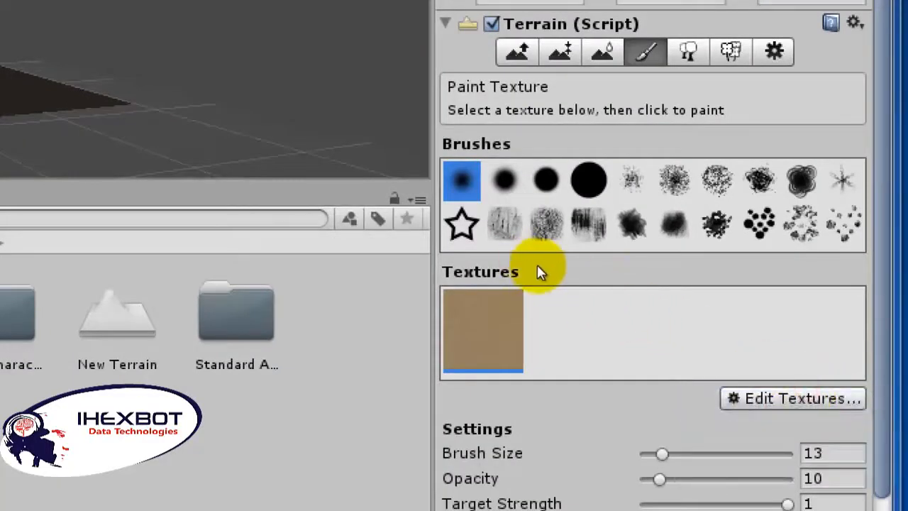
{"action": "left_click", "coordinate": [860, 398]}
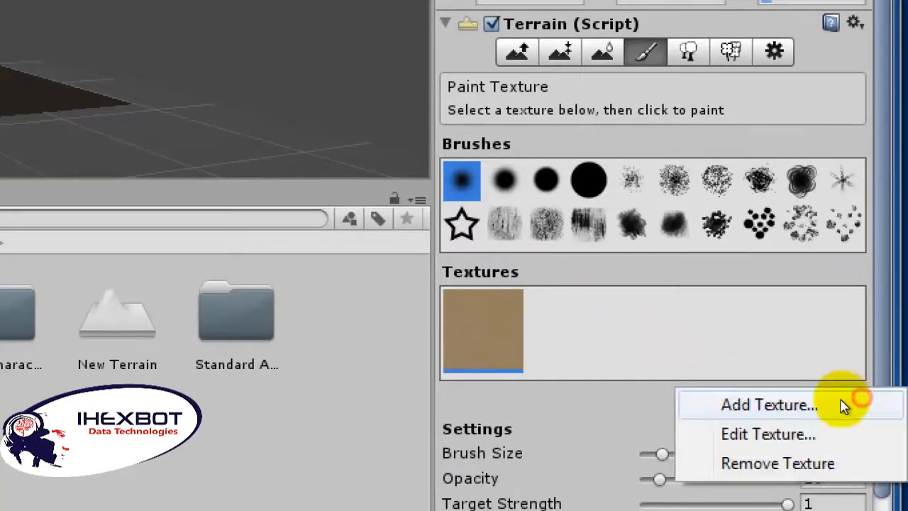
{"action": "left_click", "coordinate": [841, 405]}
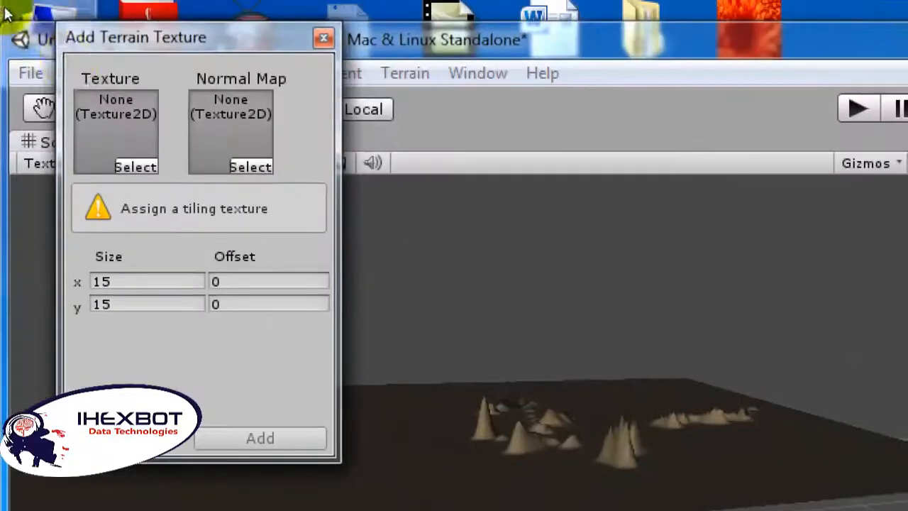
{"action": "left_click", "coordinate": [73, 91]}
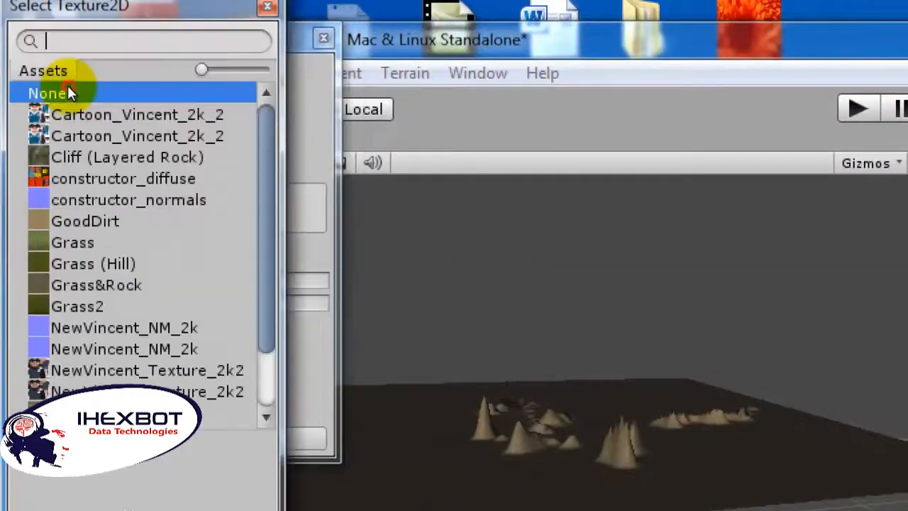
{"action": "double_click", "coordinate": [40, 156]}
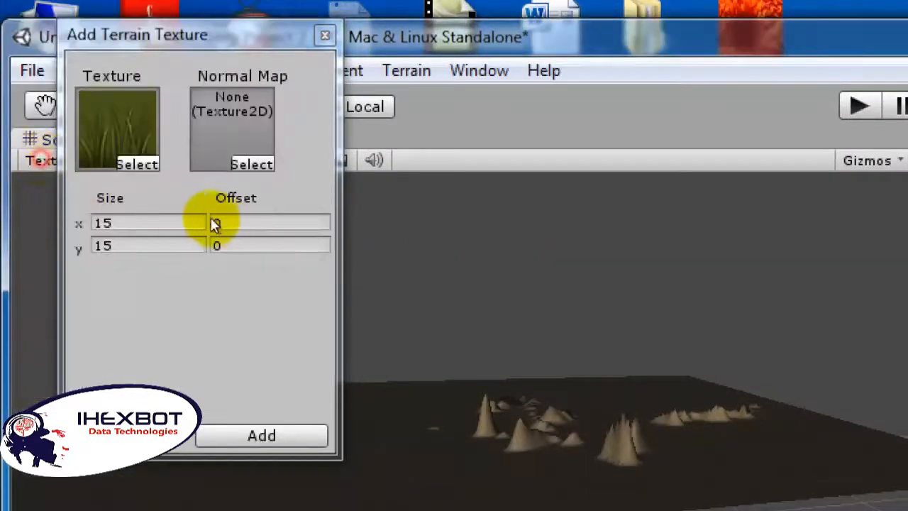
{"action": "left_click", "coordinate": [148, 225]}
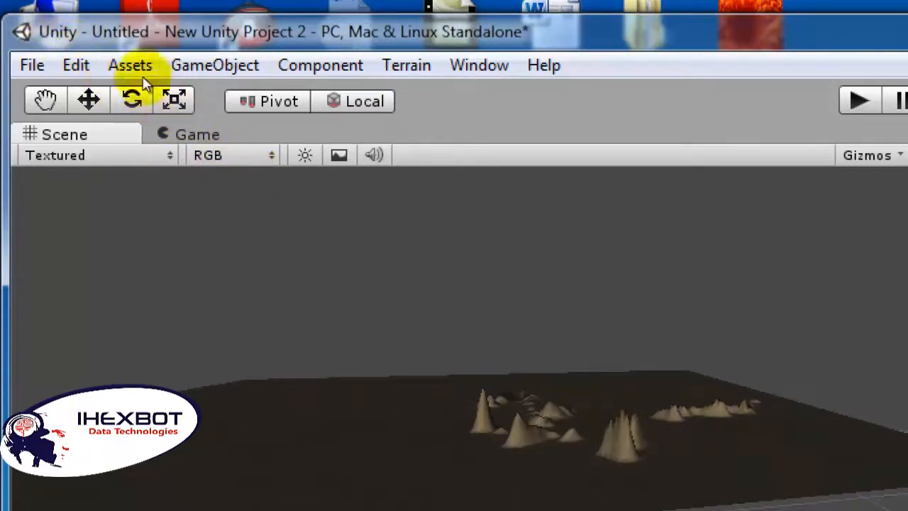
Step: Create a cube game object in the scene
{"action": "key", "text": "alt+g"}
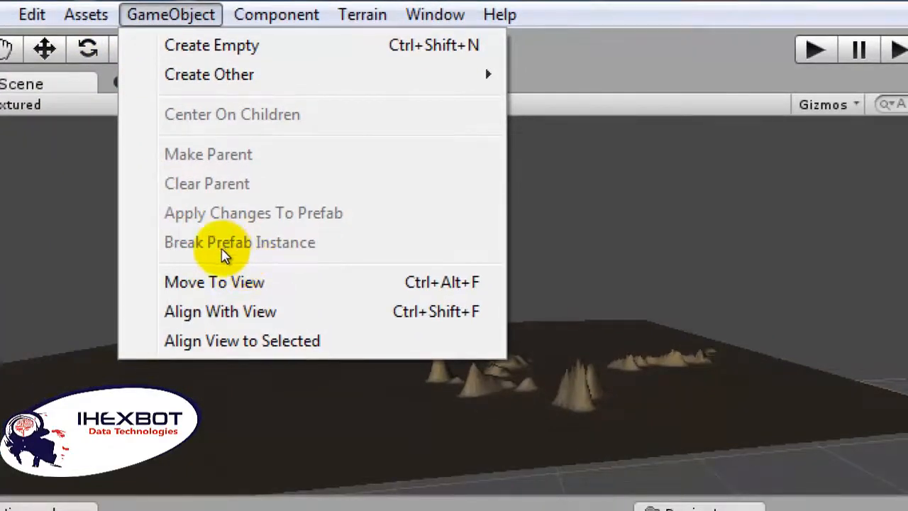
{"action": "left_click", "coordinate": [213, 247]}
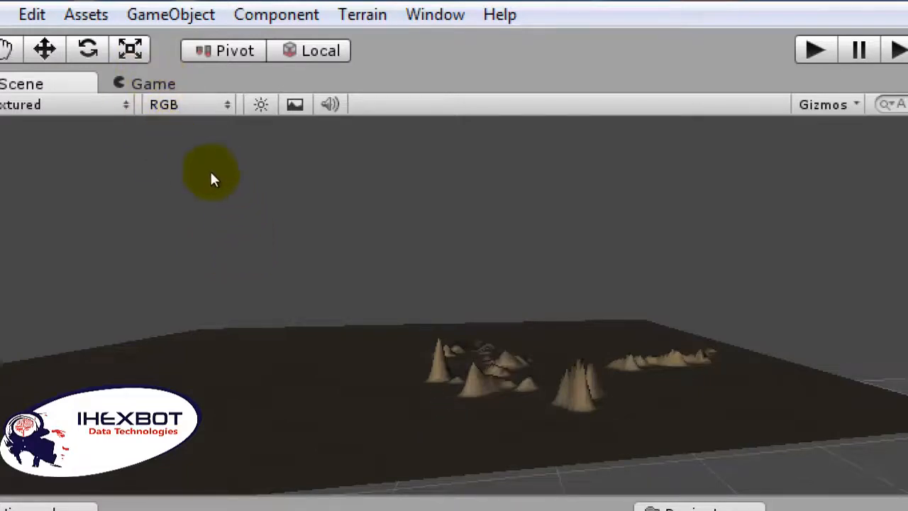
{"action": "scroll", "coordinate": [281, 185], "scroll_direction": "up", "scroll_amount": 2}
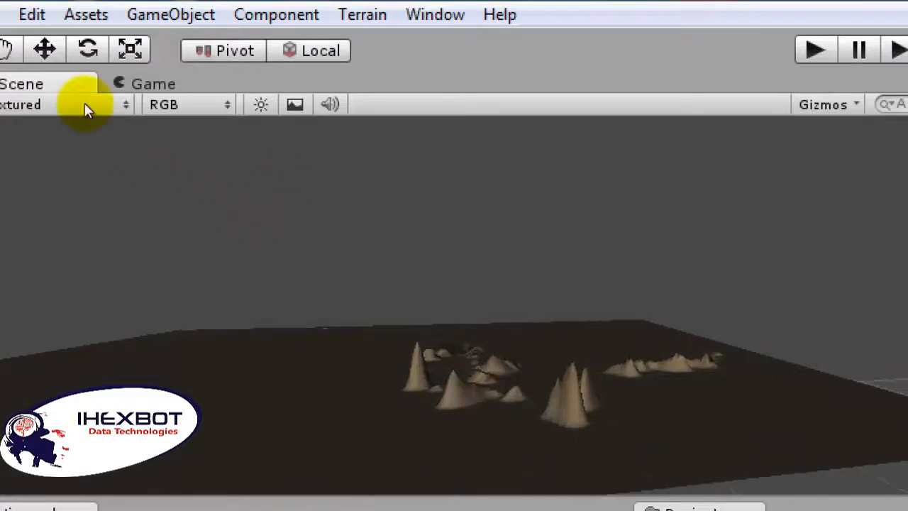
{"action": "left_click", "coordinate": [170, 14]}
{"action": "mouse_move", "coordinate": [266, 75]}
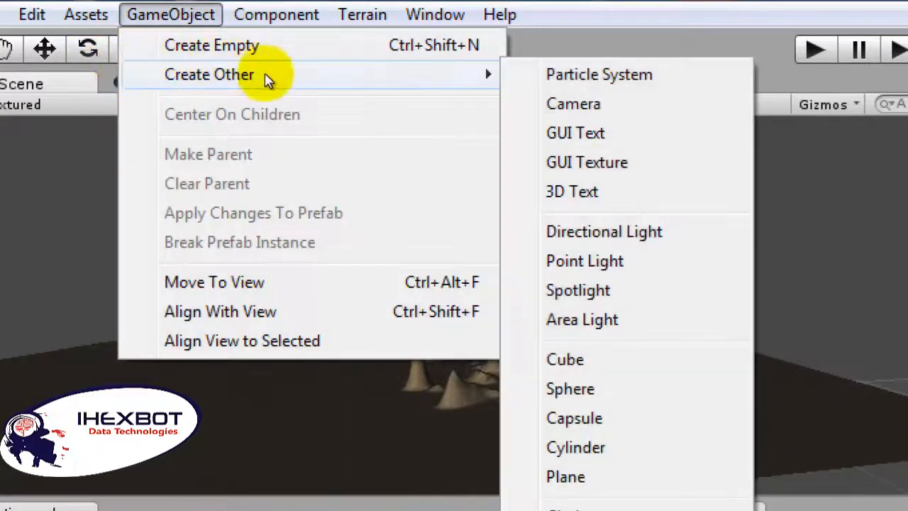
{"action": "left_click", "coordinate": [565, 359]}
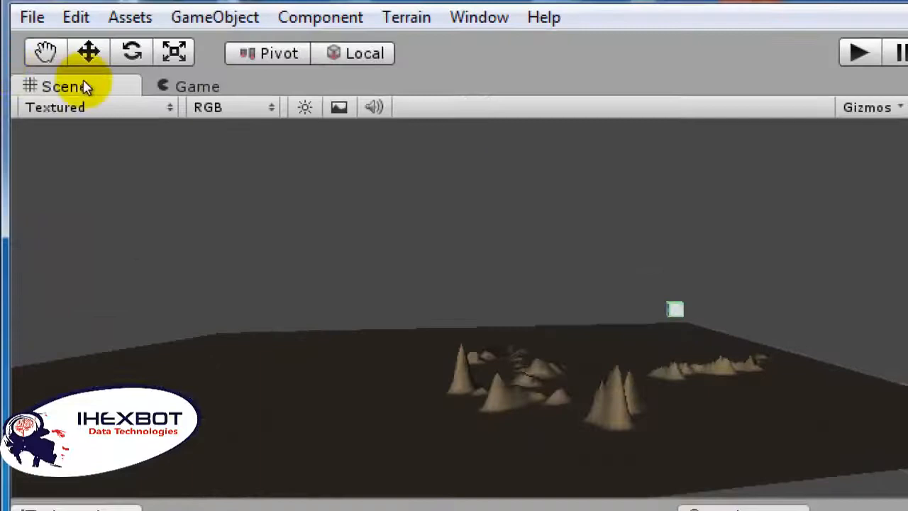
Step: Check the Game view and delete the Main Camera from the scene
{"action": "left_click", "coordinate": [87, 85]}
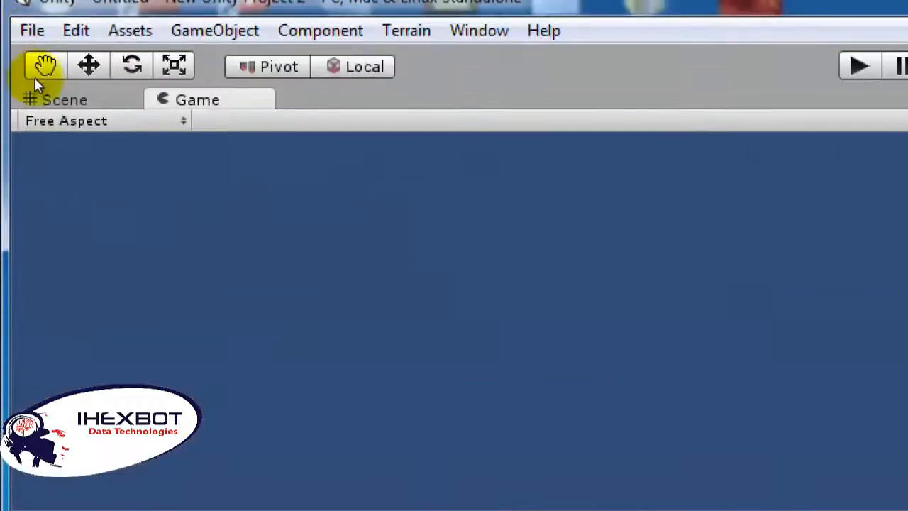
{"action": "left_click", "coordinate": [56, 97]}
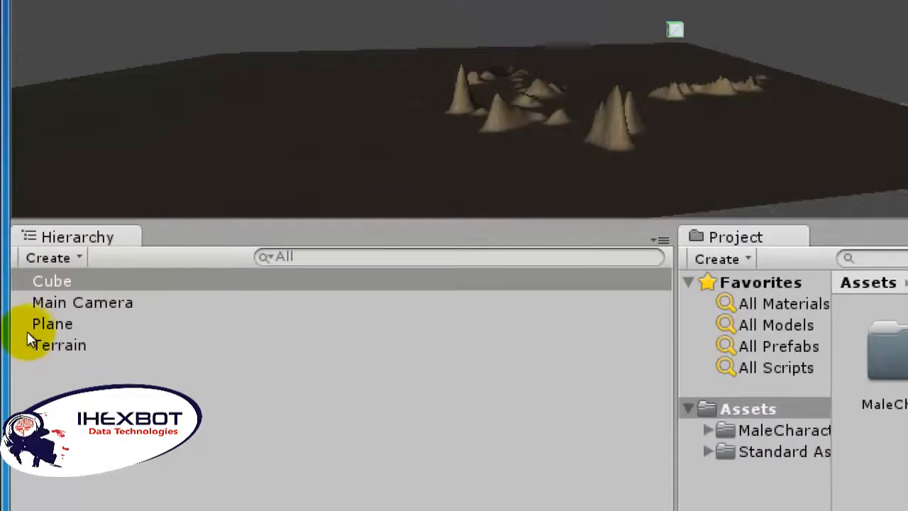
{"action": "left_click", "coordinate": [28, 319]}
{"action": "right_click", "coordinate": [28, 328]}
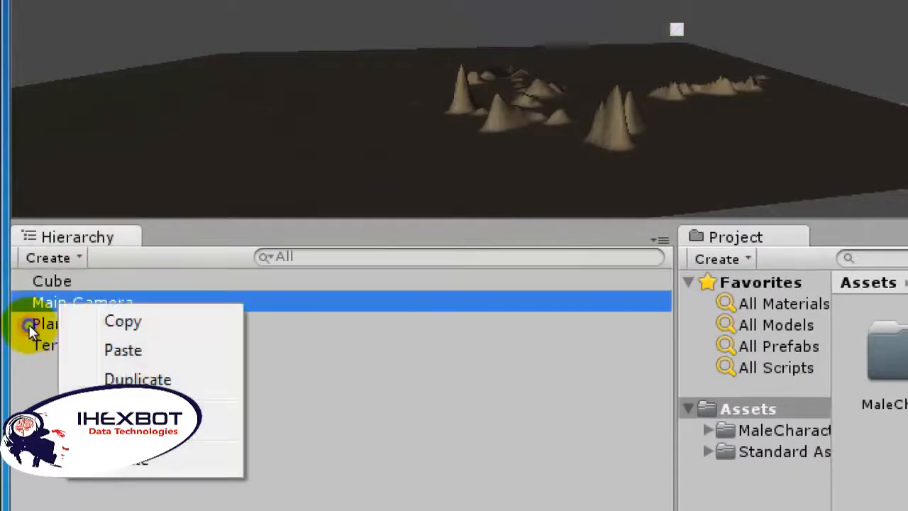
{"action": "left_click", "coordinate": [56, 458]}
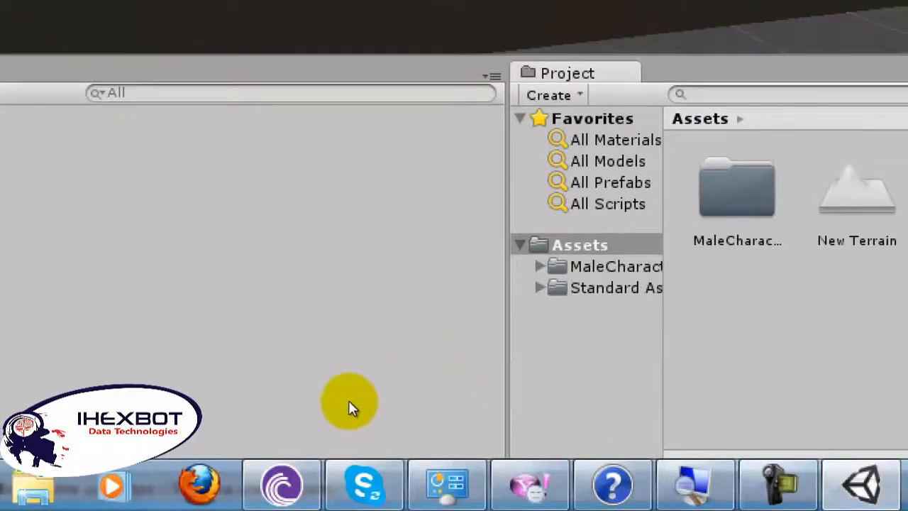
Step: Place the First Person Controller from the Standard Assets' Character Controllers folder on the terrain, in front of the peaks
{"action": "left_click", "coordinate": [364, 412]}
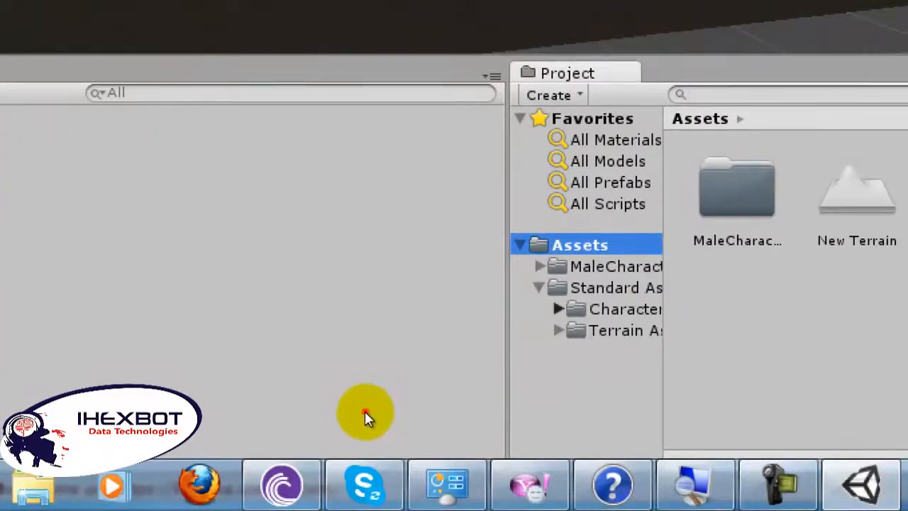
{"action": "left_click", "coordinate": [395, 409]}
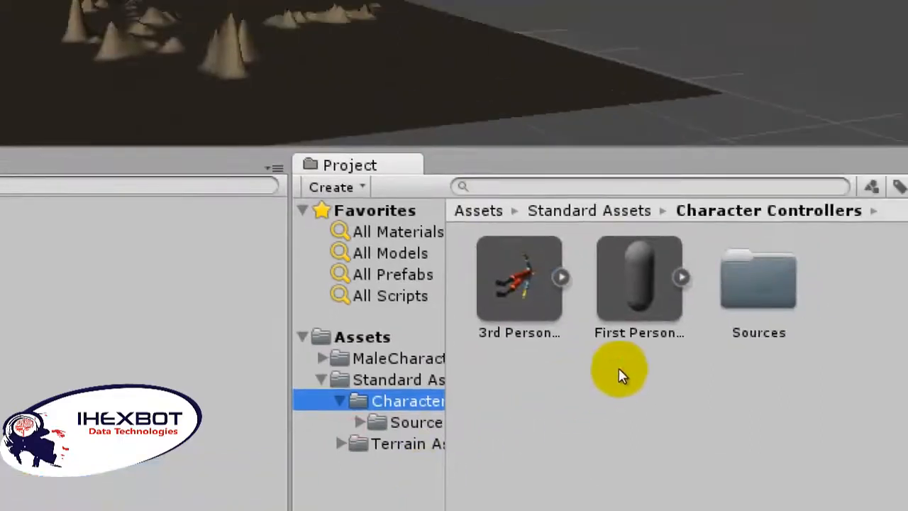
{"action": "mouse_move", "coordinate": [739, 279]}
{"action": "left_mouse_down"}
{"action": "mouse_move", "coordinate": [542, 171]}
{"action": "mouse_move", "coordinate": [514, 145]}
{"action": "left_mouse_up"}
{"action": "mouse_move", "coordinate": [296, 238]}
{"action": "left_mouse_down"}
{"action": "mouse_move", "coordinate": [305, 283]}
{"action": "mouse_move", "coordinate": [288, 252]}
{"action": "left_mouse_up"}
{"action": "scroll", "coordinate": [296, 251], "scroll_direction": "up", "scroll_amount": 3}
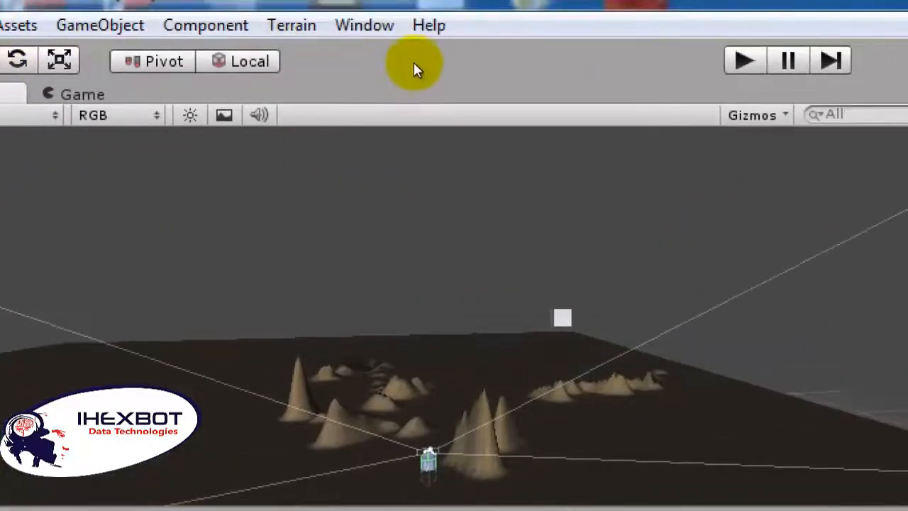
Step: Raise the First Person Controller slightly above the terrain with the Move tool
{"action": "key", "text": "ctrl+p"}
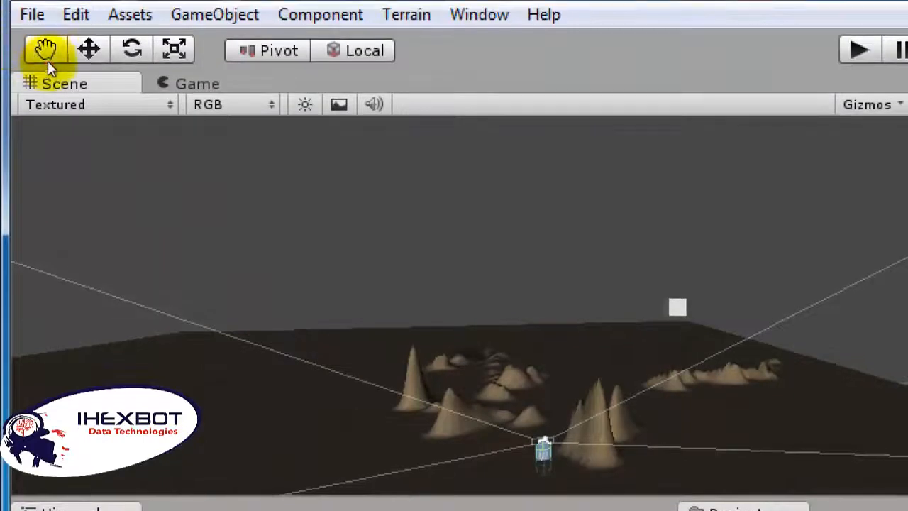
{"action": "left_click", "coordinate": [47, 61]}
{"action": "left_click_drag", "start_coordinate": [272, 208], "coordinate": [271, 199]}
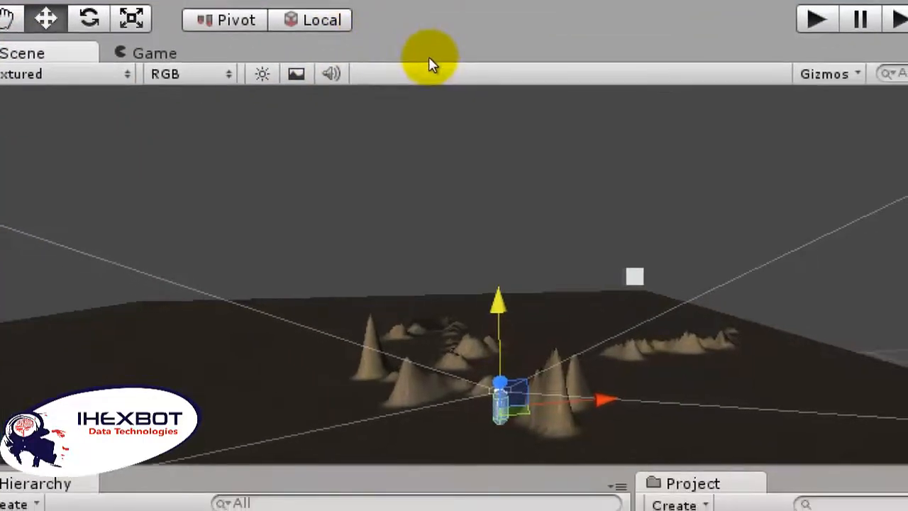
Step: Play-test the scene from the First Person Controller's view and stop the game
{"action": "left_click", "coordinate": [428, 58]}
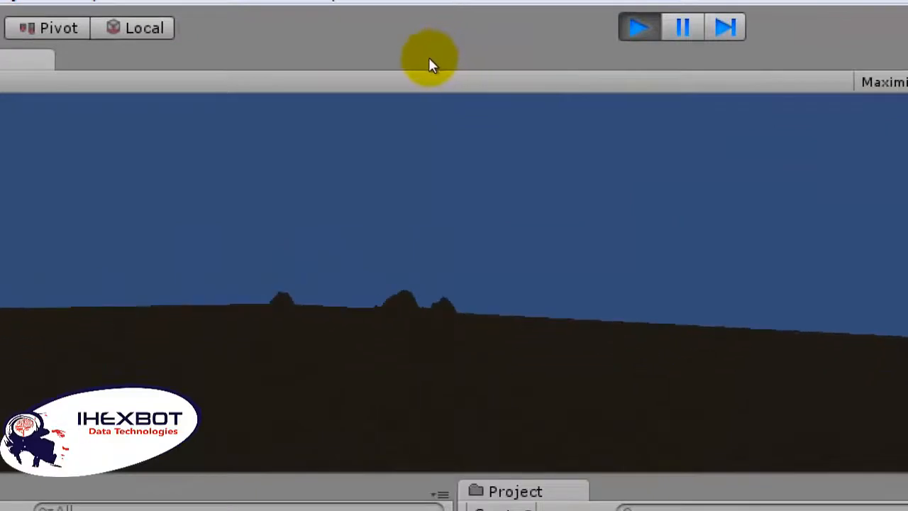
{"action": "key", "text": "ctrl+p"}
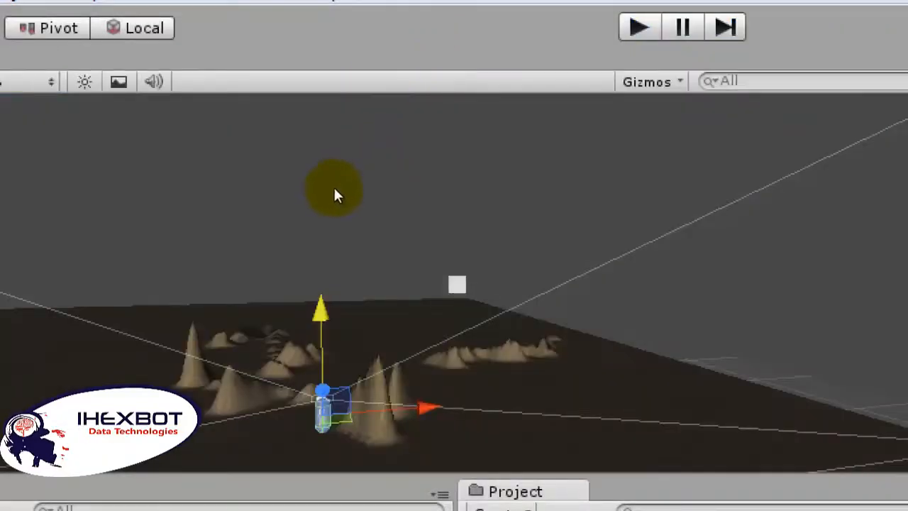
Step: Move the cube along its axes to hover above the First Person Controller, and play-test the scene
{"action": "left_click", "coordinate": [337, 193]}
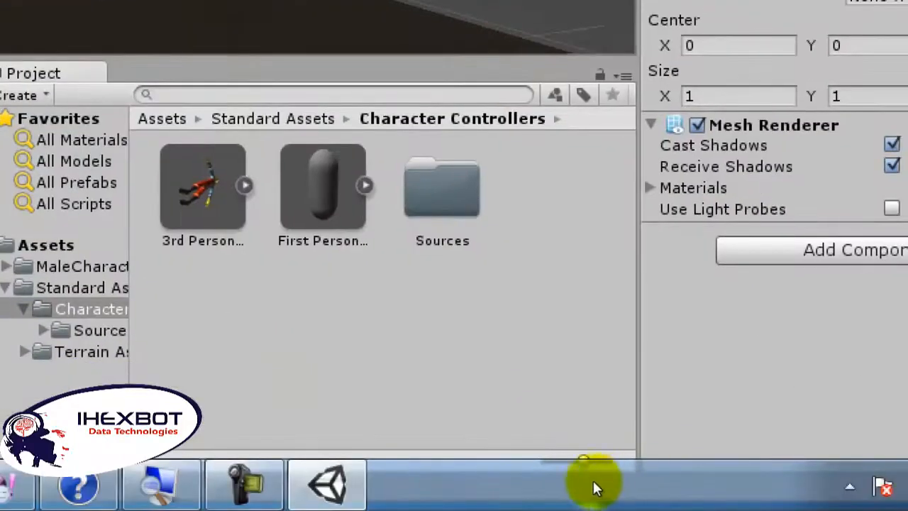
{"action": "left_click", "coordinate": [471, 506]}
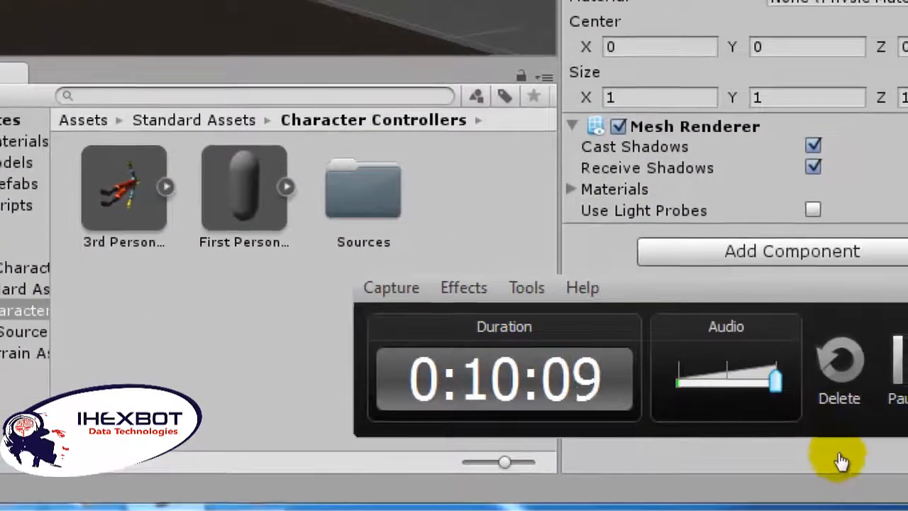
{"action": "left_click", "coordinate": [838, 451]}
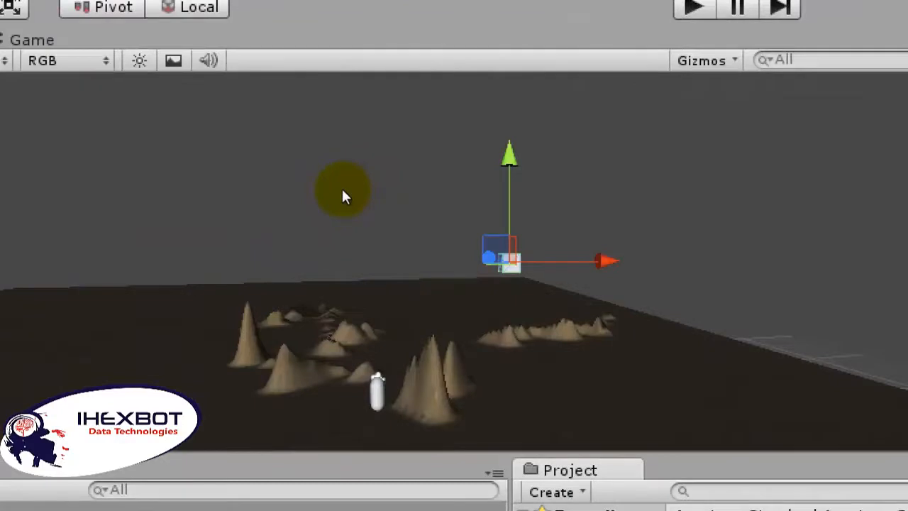
{"action": "left_click_drag", "start_coordinate": [329, 186], "coordinate": [266, 205]}
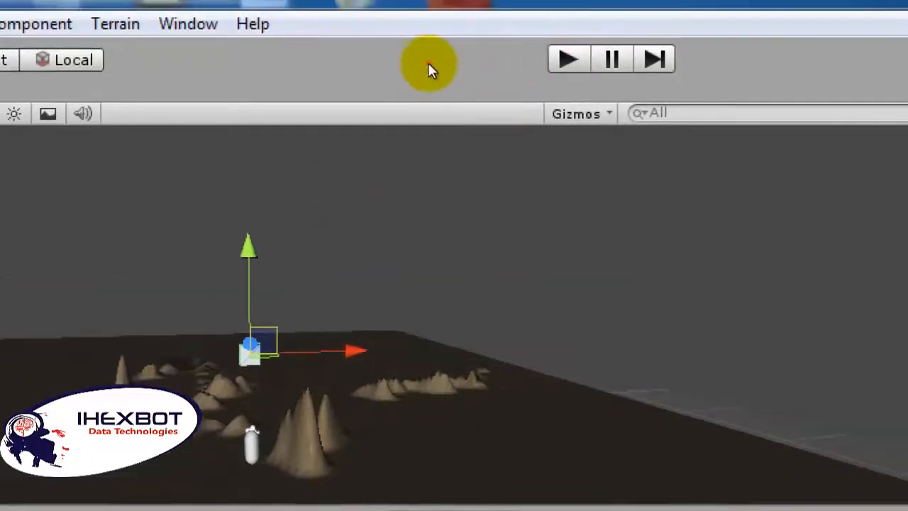
{"action": "key", "text": "ctrl+p"}
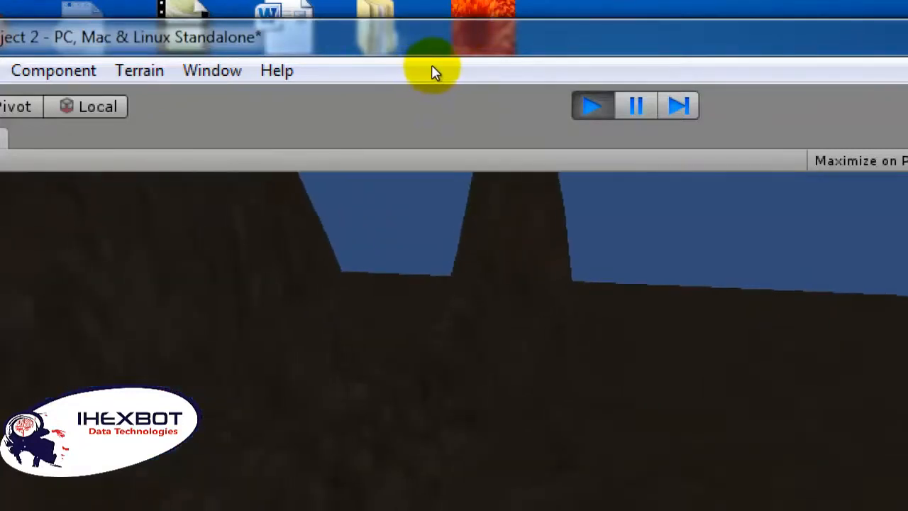
{"action": "left_click", "coordinate": [437, 64]}
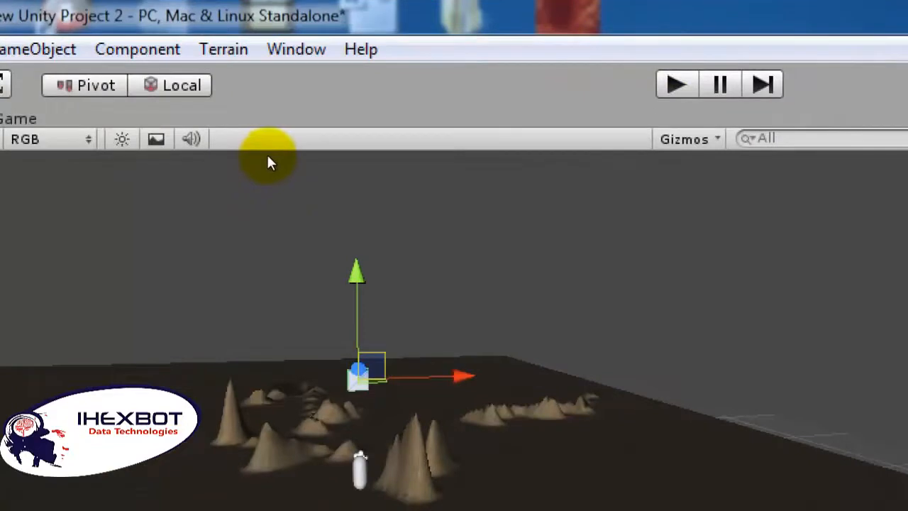
Step: Raise the cube high above the terrain and the First Person Controller with the Move tool
{"action": "mouse_move", "coordinate": [264, 154]}
{"action": "left_mouse_down"}
{"action": "mouse_move", "coordinate": [258, 167]}
{"action": "mouse_move", "coordinate": [250, 127]}
{"action": "mouse_move", "coordinate": [277, 147]}
{"action": "left_mouse_up"}
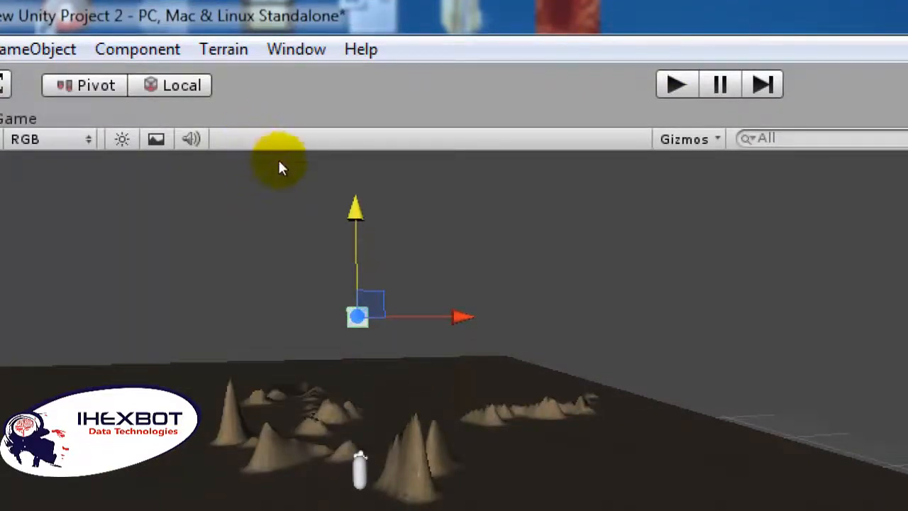
{"action": "left_click", "coordinate": [267, 181]}
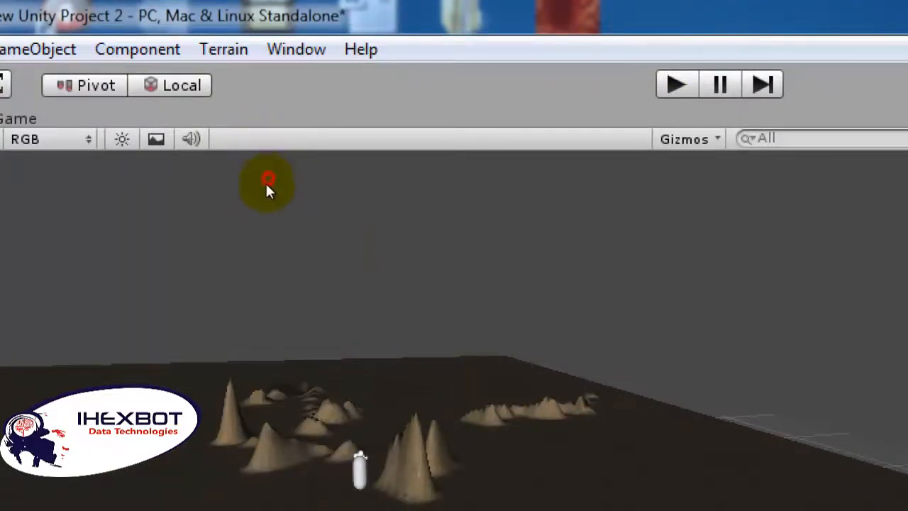
{"action": "left_click", "coordinate": [268, 179]}
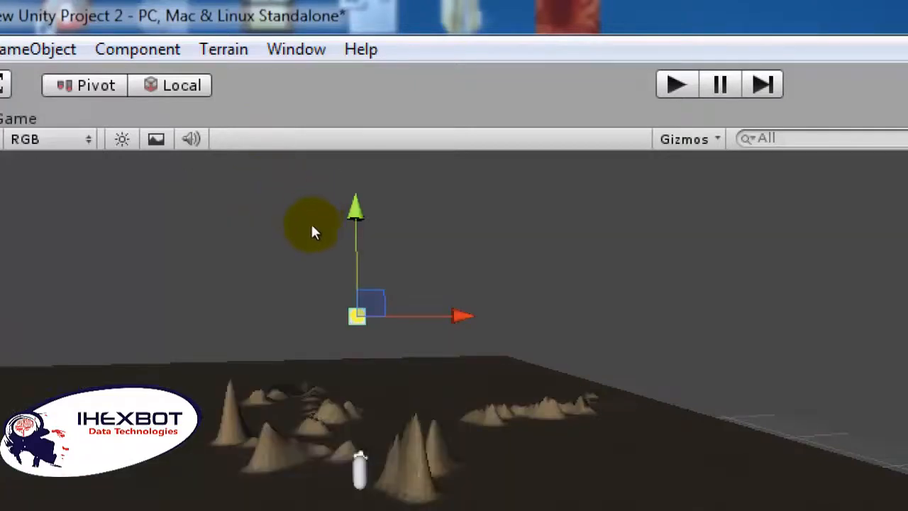
{"action": "left_click_drag", "start_coordinate": [281, 201], "coordinate": [521, 242], "text": "alt"}
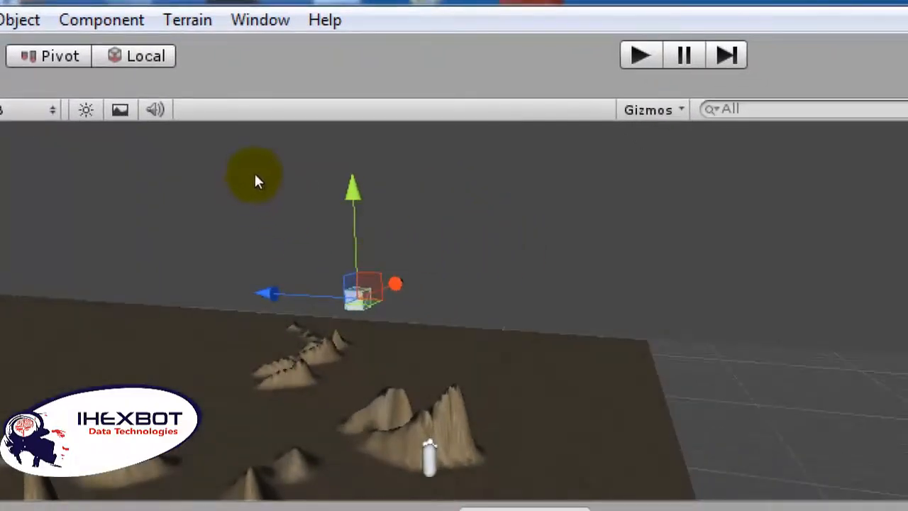
{"action": "left_click_drag", "start_coordinate": [289, 135], "coordinate": [266, 156]}
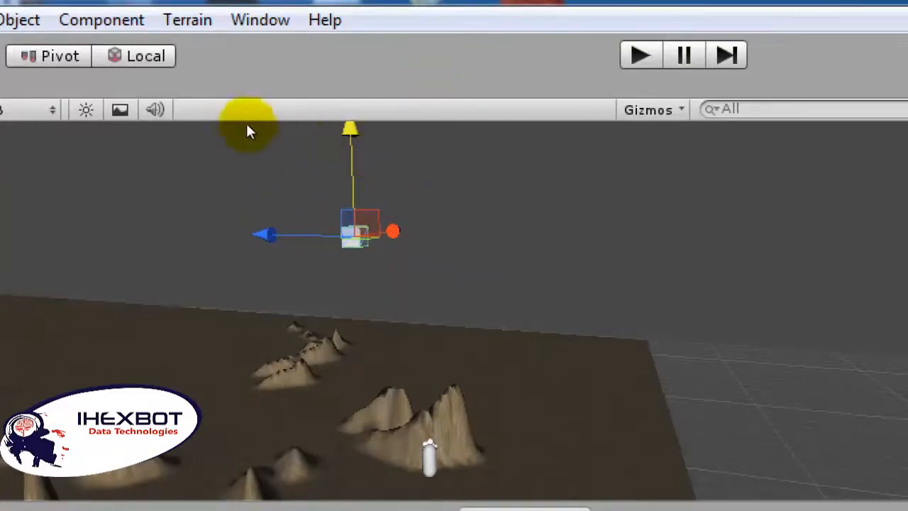
Step: Add a Rigidbody physics component to the cube
{"action": "left_click", "coordinate": [146, 28]}
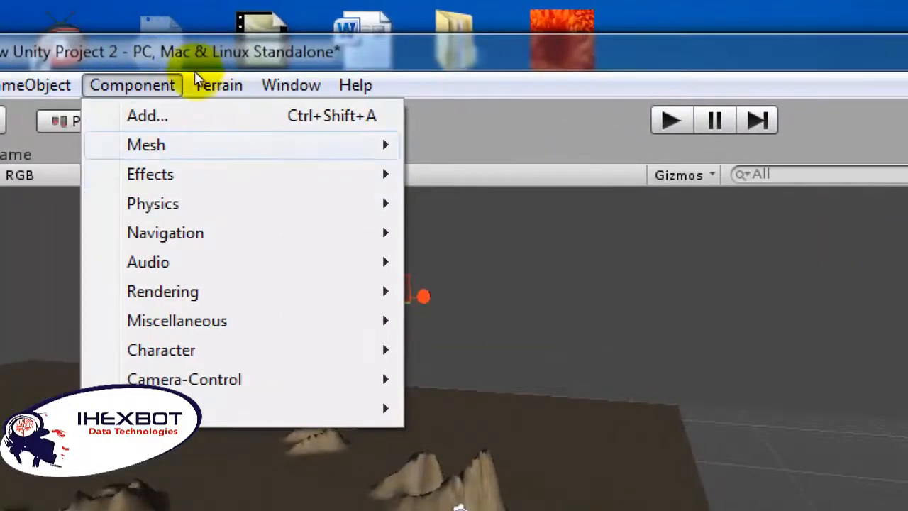
{"action": "mouse_move", "coordinate": [215, 204]}
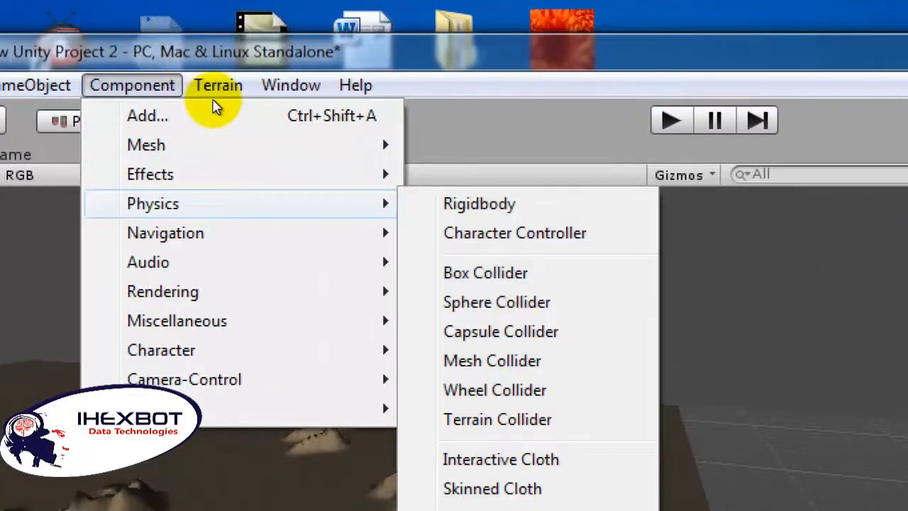
{"action": "key", "text": "Right"}
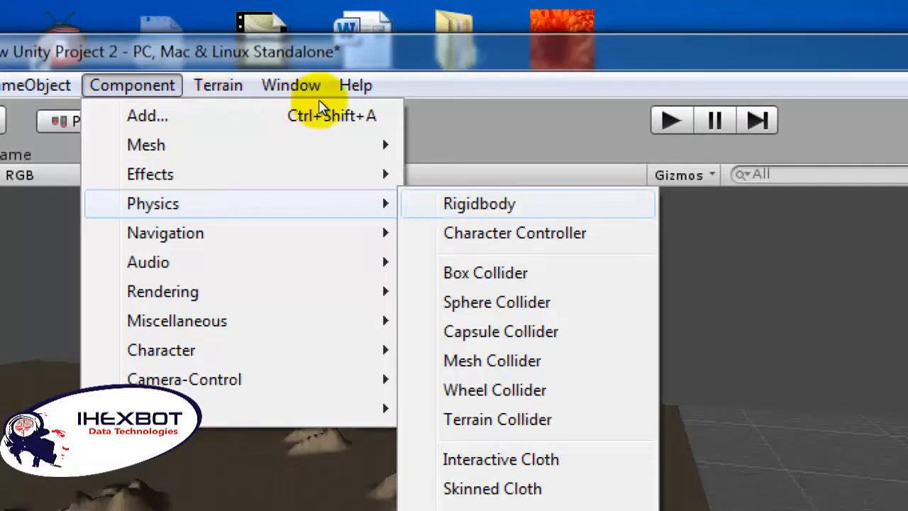
{"action": "key", "text": "Return"}
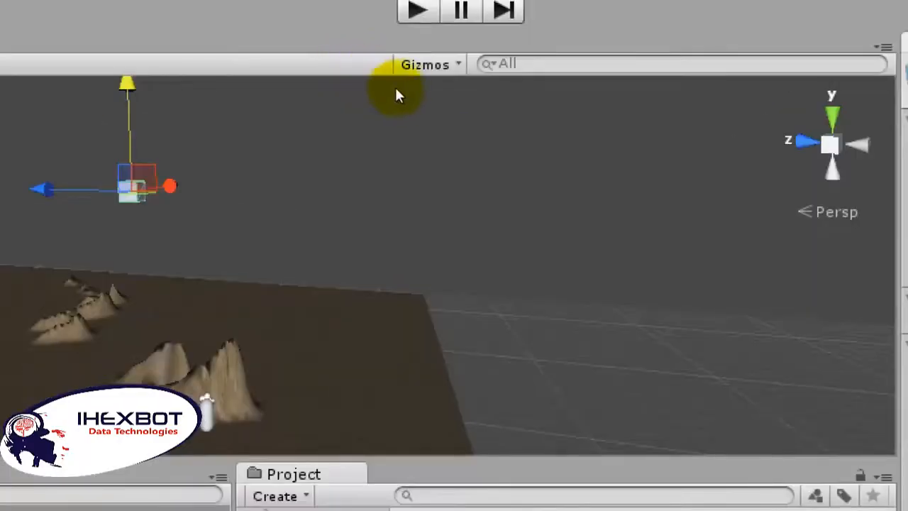
Step: Play-test the scene twice to watch how the cube falls with its Rigidbody, stopping the game each time
{"action": "left_click", "coordinate": [432, 62]}
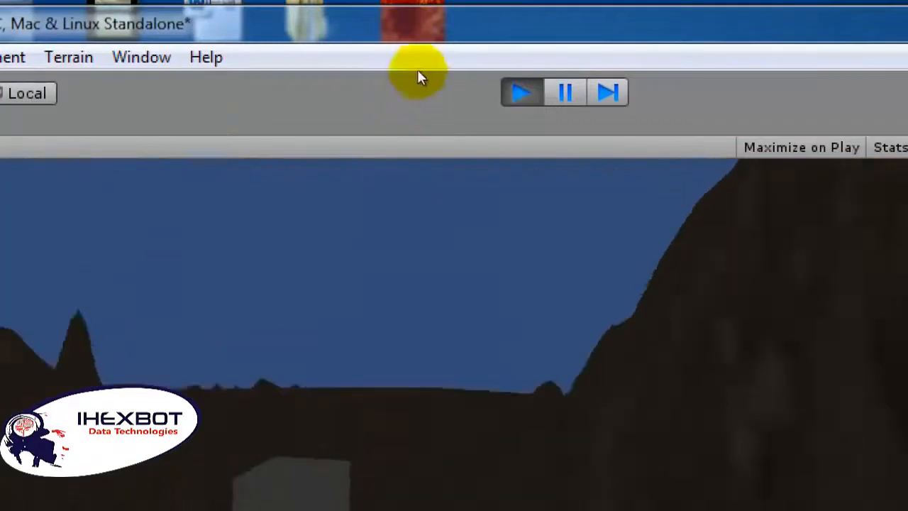
{"action": "left_click", "coordinate": [421, 57]}
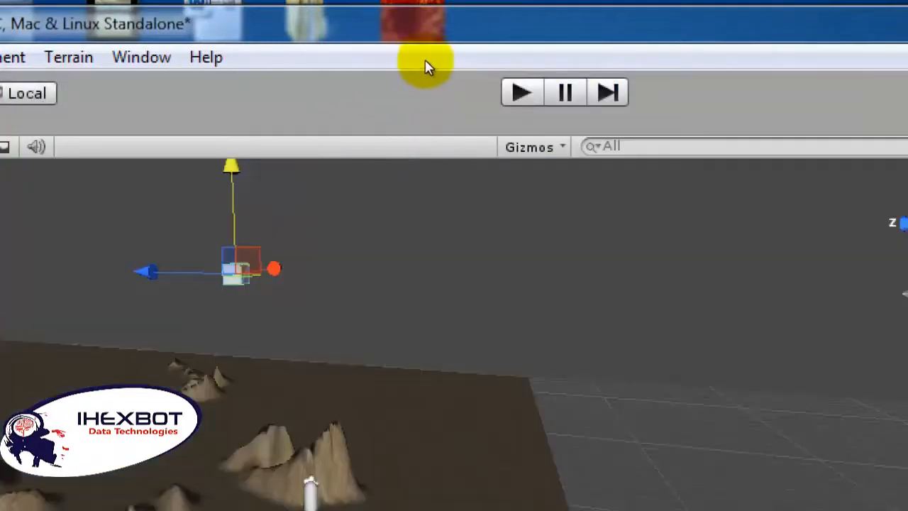
{"action": "key", "text": "ctrl+p"}
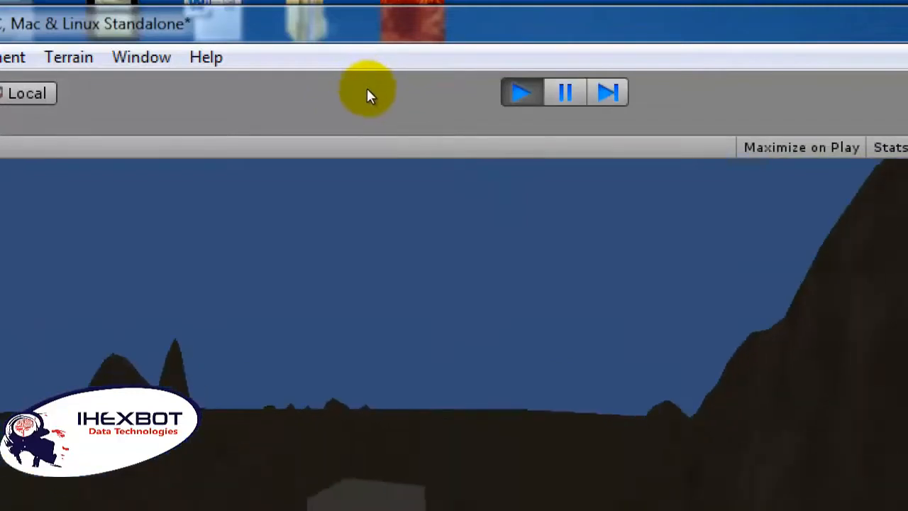
{"action": "left_click", "coordinate": [432, 62]}
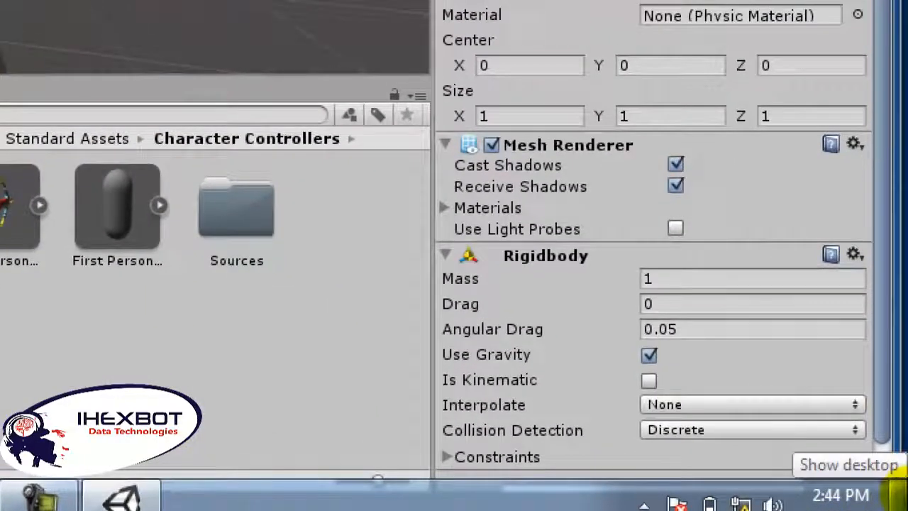
Step: Create a new project folder named "sounds" inside the Character Controllers folder
{"action": "left_click", "coordinate": [901, 491]}
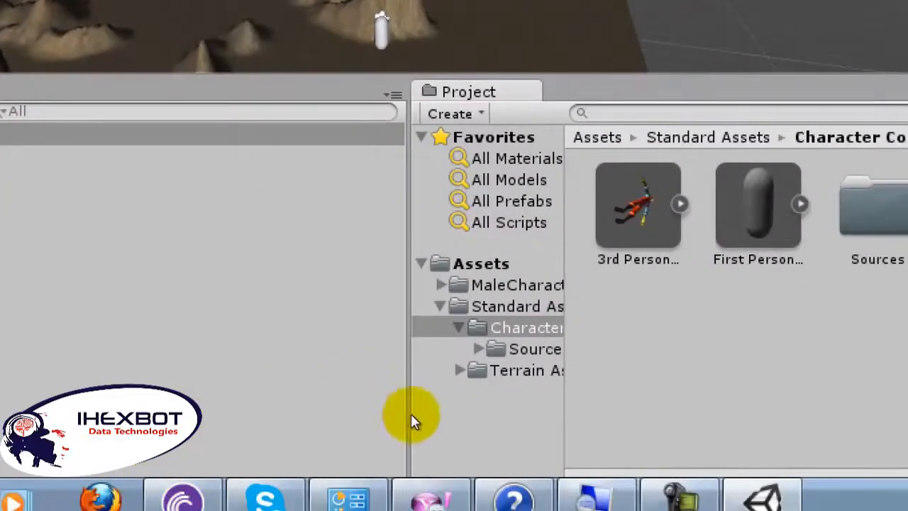
{"action": "left_click", "coordinate": [354, 392]}
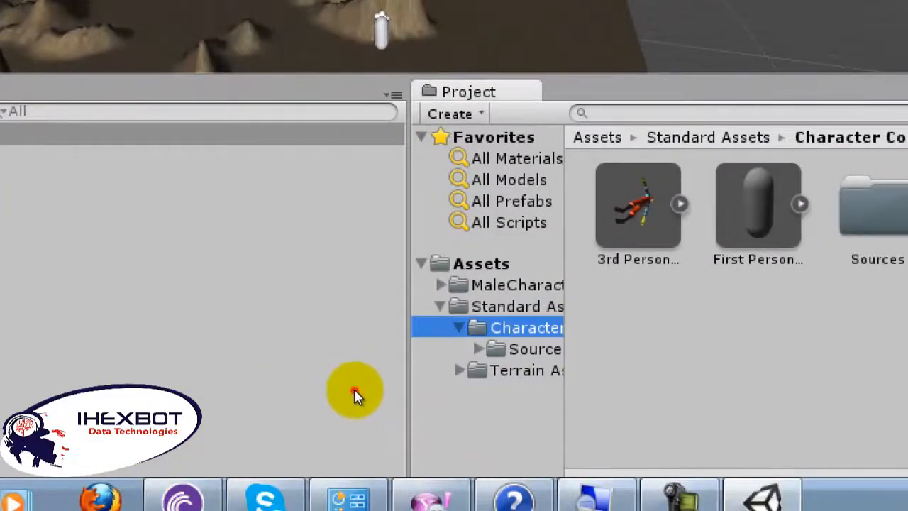
{"action": "left_click", "coordinate": [376, 299]}
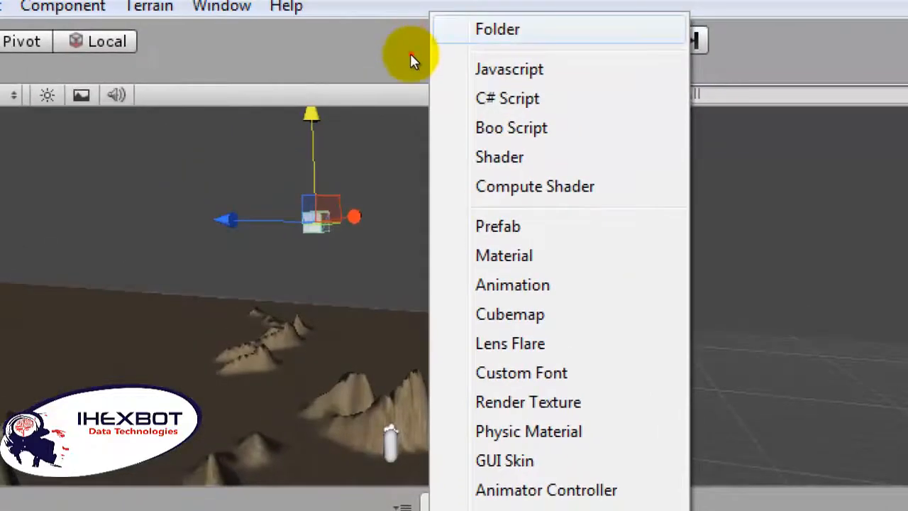
{"action": "left_click", "coordinate": [410, 53]}
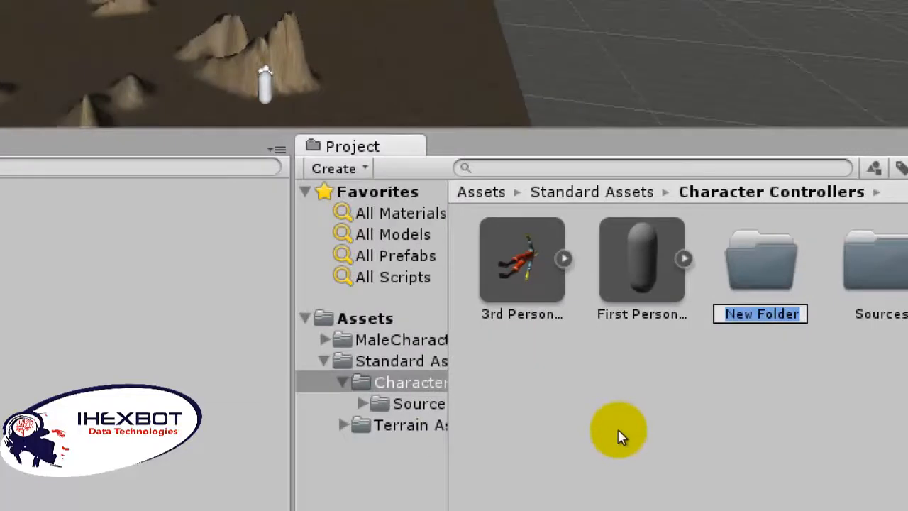
{"action": "type", "text": "su"}
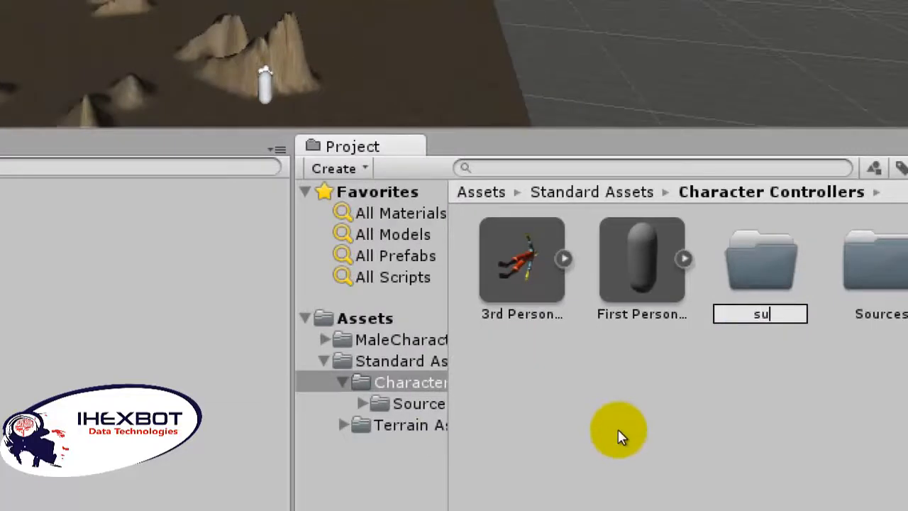
{"action": "key", "text": "BackSpace"}
{"action": "key", "text": "BackSpace"}
{"action": "type", "text": "sounds"}
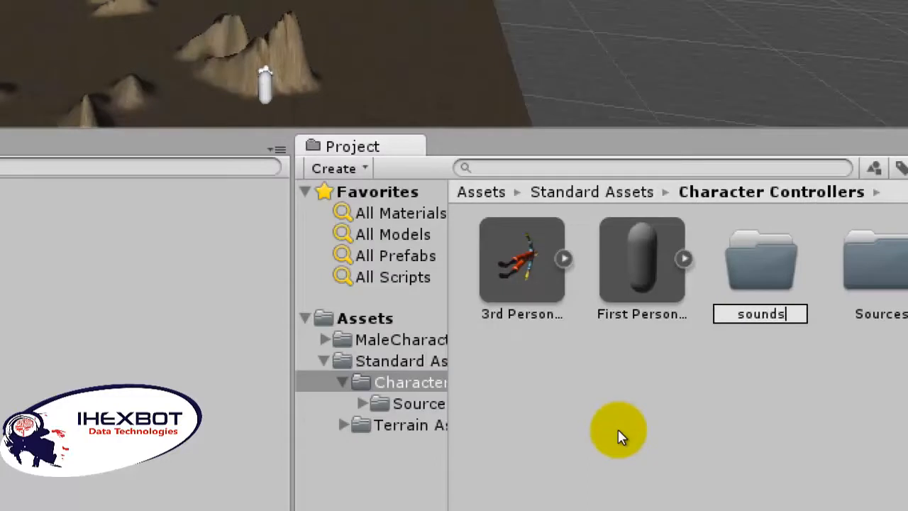
{"action": "key", "text": "Return"}
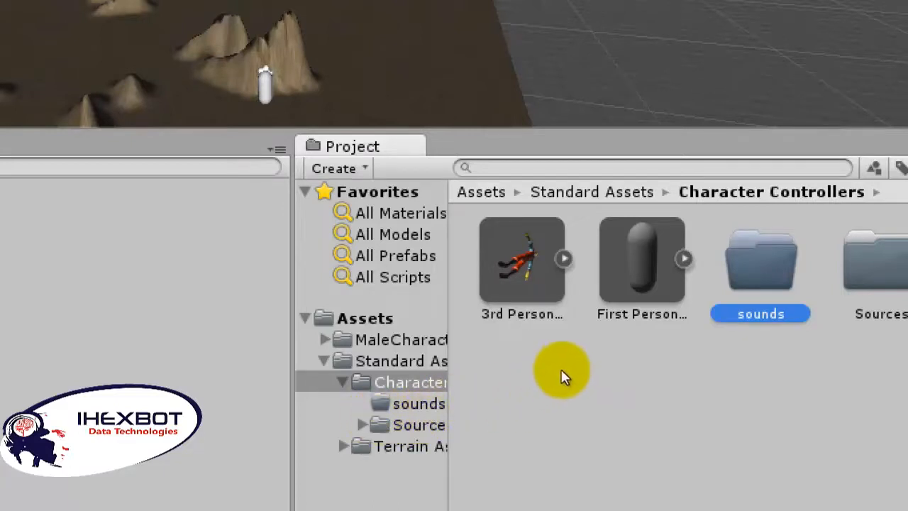
Step: Move the sounds folder directly under Assets, collapse the Standard Assets folder and open the sounds folder
{"action": "left_click_drag", "start_coordinate": [569, 356], "coordinate": [364, 319]}
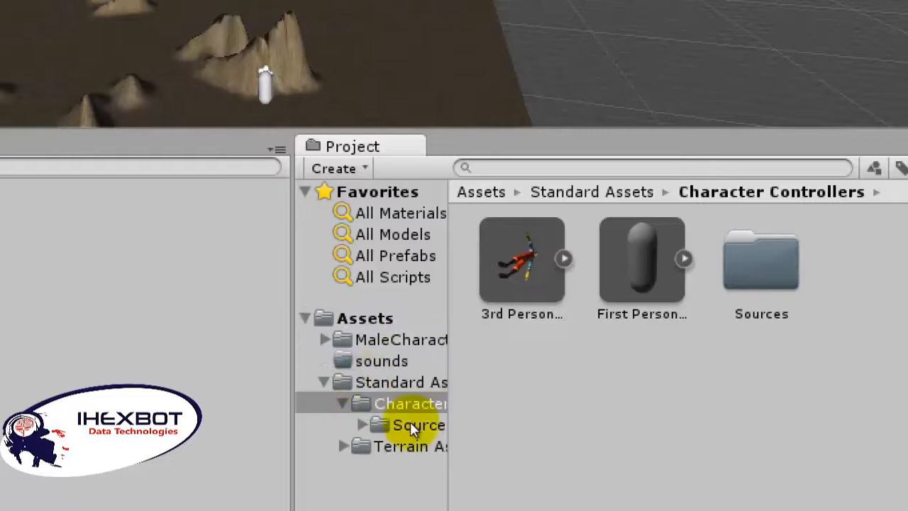
{"action": "left_click", "coordinate": [350, 412]}
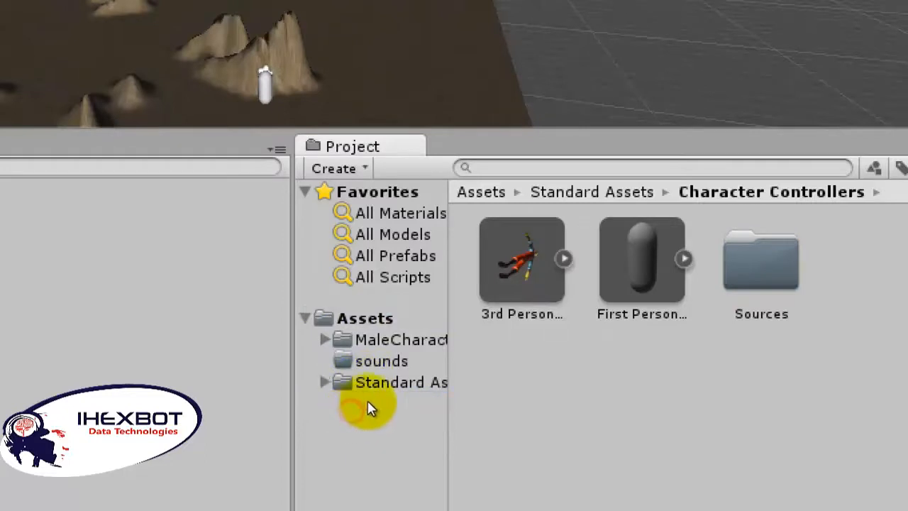
{"action": "left_click", "coordinate": [366, 401]}
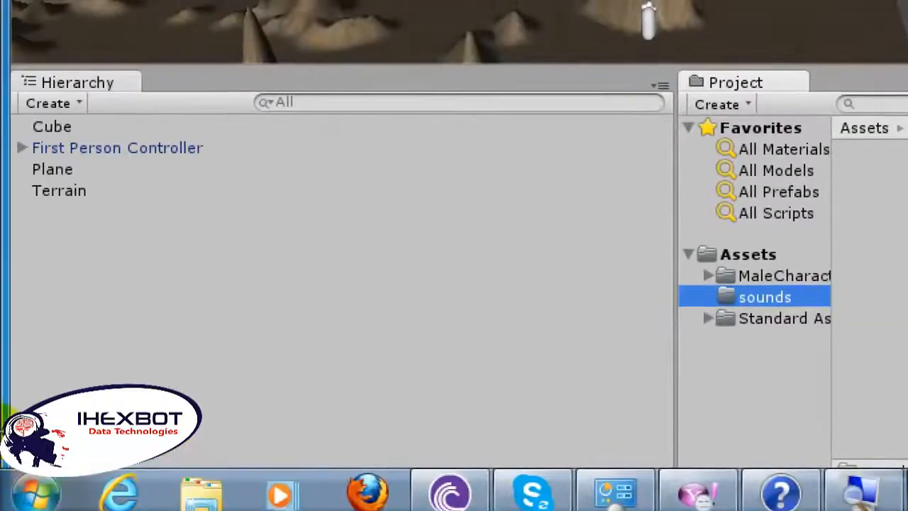
Step: Import Sleep Away.mp3 from the Windows Sample Music folder into the project's sounds folder
{"action": "left_click", "coordinate": [32, 493]}
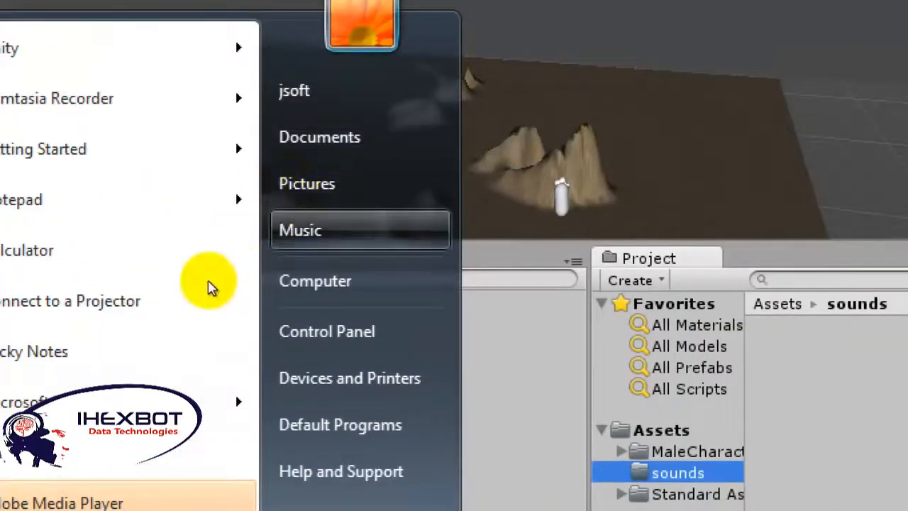
{"action": "left_click", "coordinate": [389, 57]}
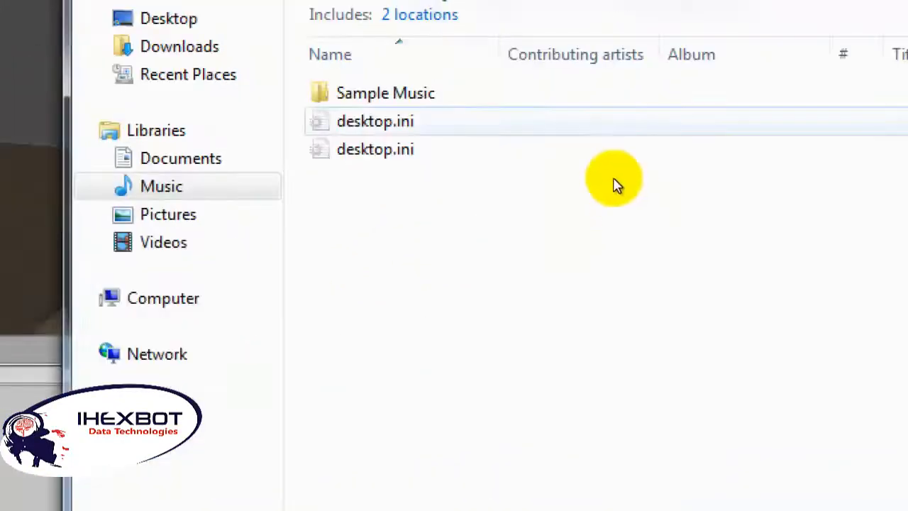
{"action": "key", "text": "Return"}
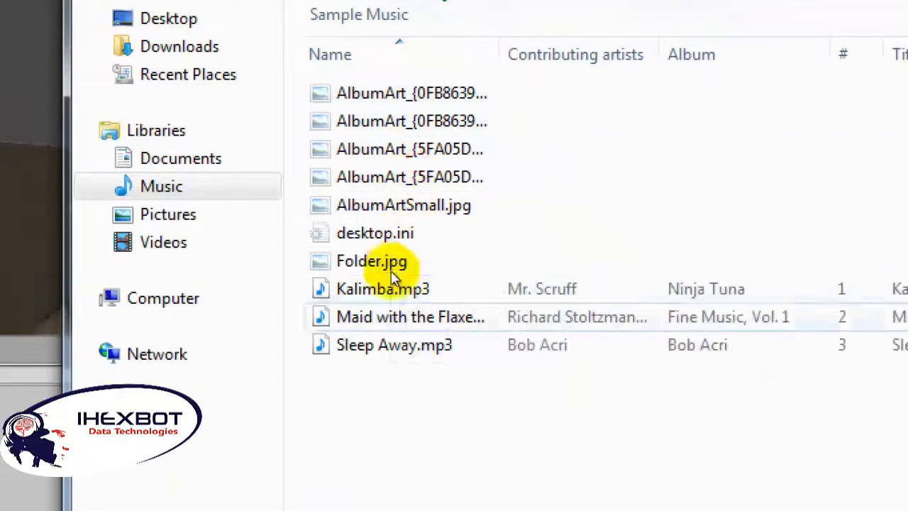
{"action": "left_click_drag", "start_coordinate": [395, 343], "coordinate": [559, 498]}
{"action": "left_click_drag", "start_coordinate": [482, 490], "coordinate": [509, 372]}
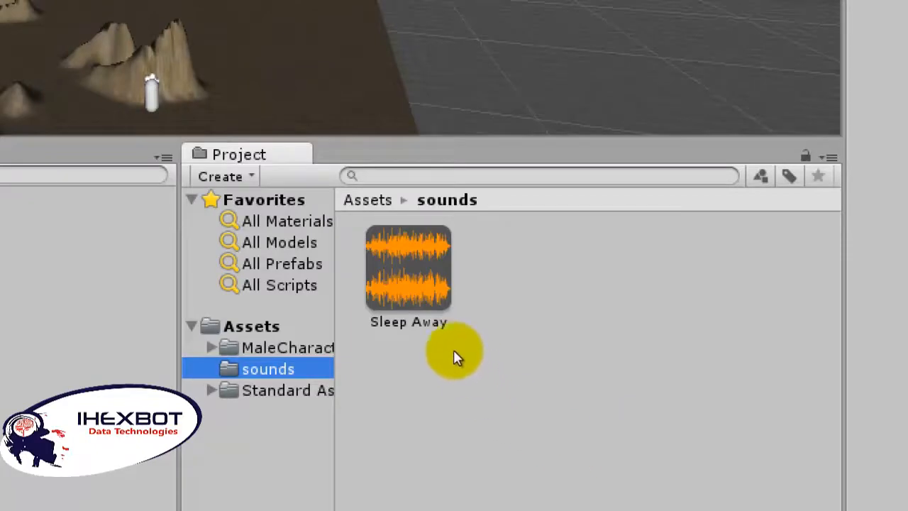
Step: Add an Audio Source component to the Main Camera inside the First Person Controller
{"action": "left_click", "coordinate": [435, 332]}
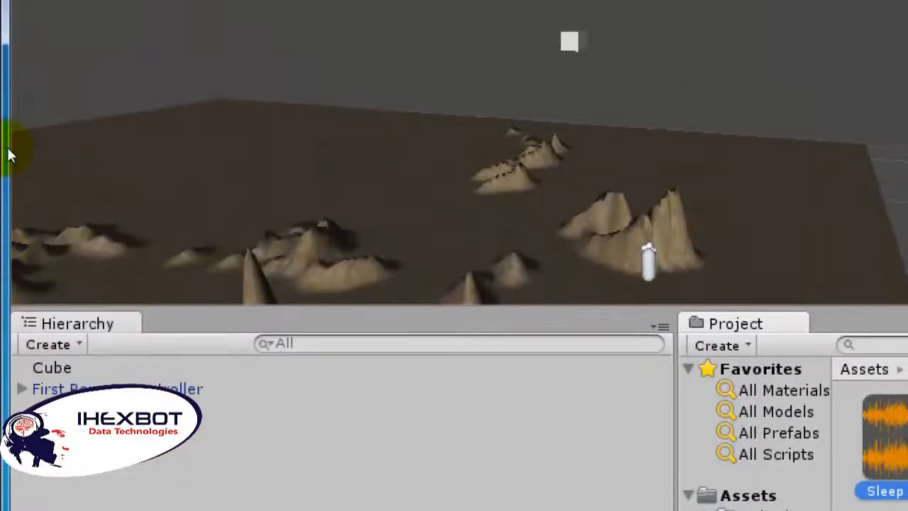
{"action": "left_click", "coordinate": [56, 329]}
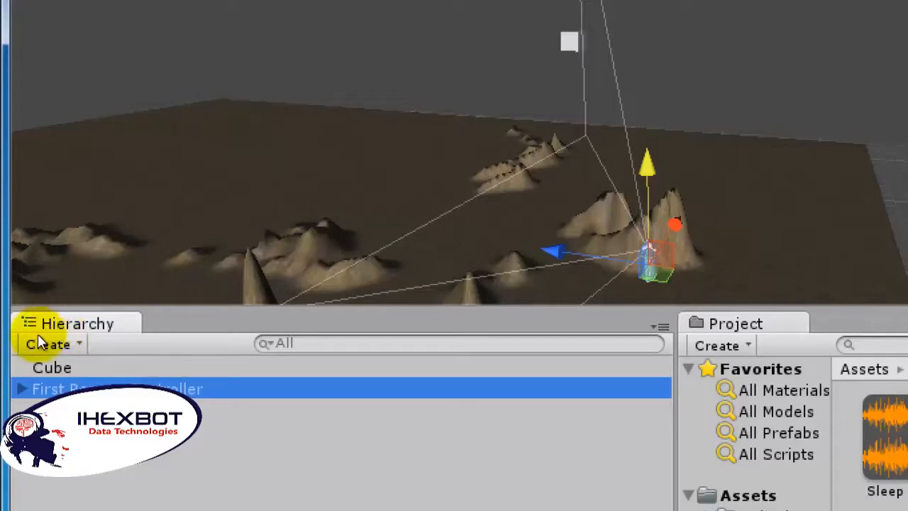
{"action": "key", "text": "Right"}
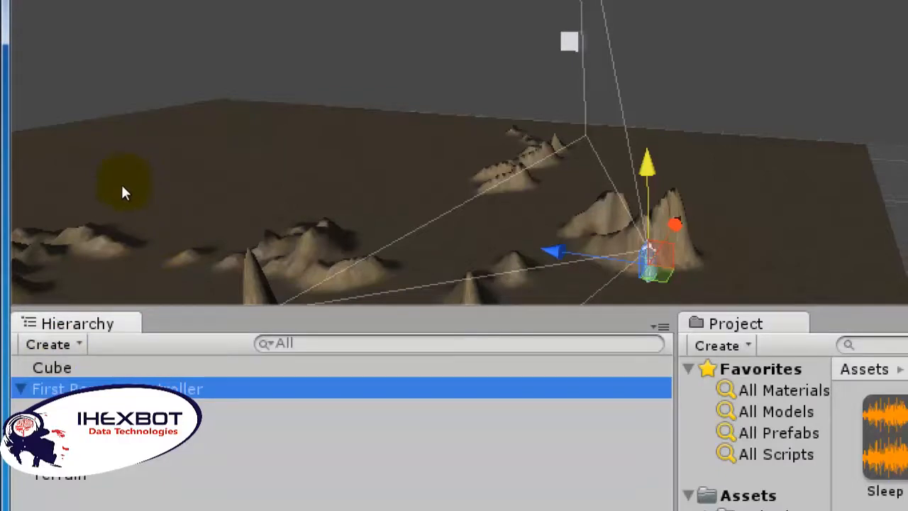
{"action": "key", "text": "Down"}
{"action": "key", "text": "Down"}
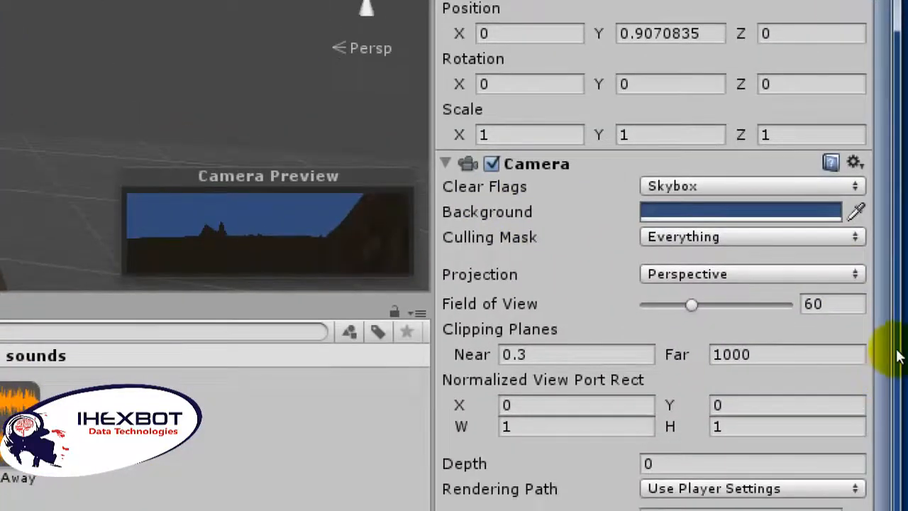
{"action": "left_click_drag", "start_coordinate": [898, 349], "coordinate": [905, 425]}
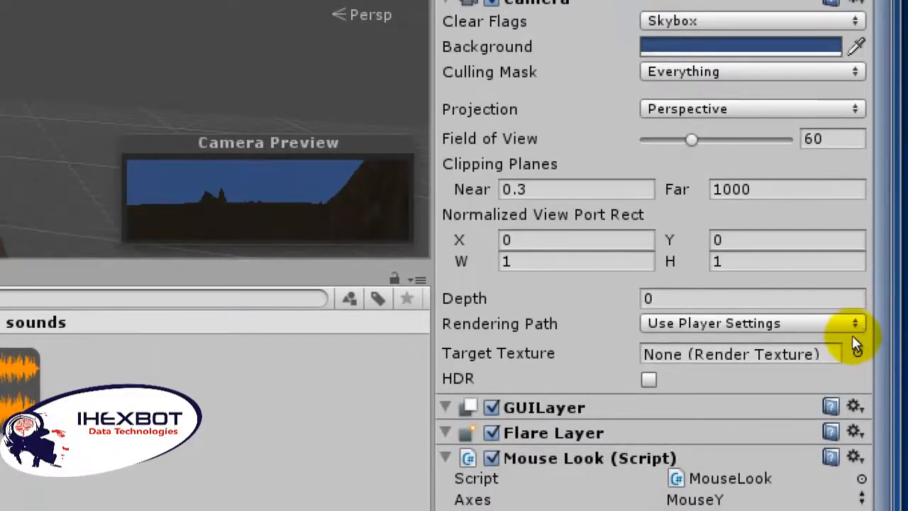
{"action": "left_click_drag", "start_coordinate": [898, 353], "coordinate": [907, 420]}
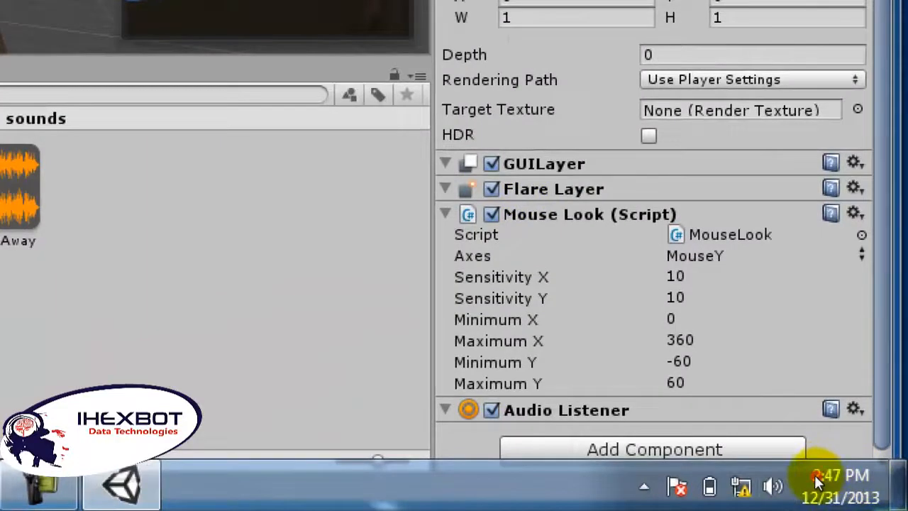
{"action": "left_click", "coordinate": [801, 453]}
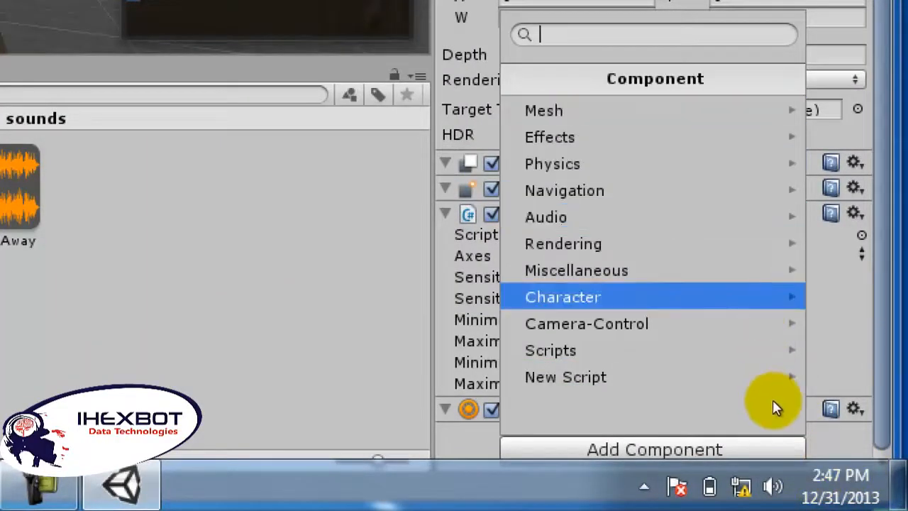
{"action": "left_click", "coordinate": [758, 367]}
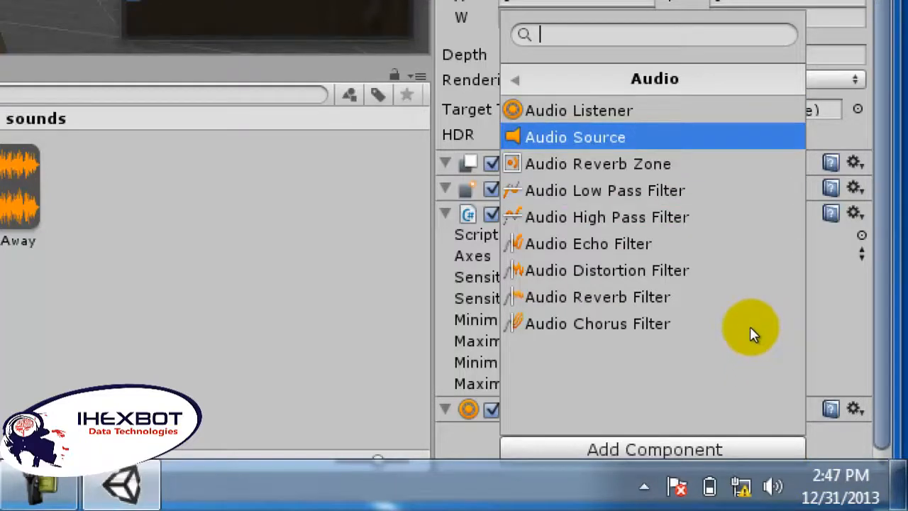
{"action": "key", "text": "Return"}
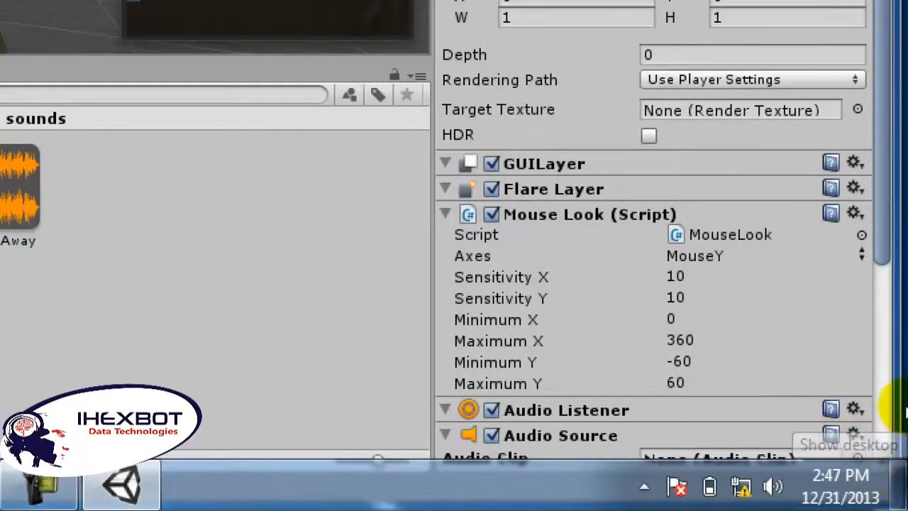
Step: Assign Sleep Away as the audio clip of the Main Camera's Audio Source
{"action": "scroll", "coordinate": [895, 386], "scroll_direction": "down", "scroll_amount": 8}
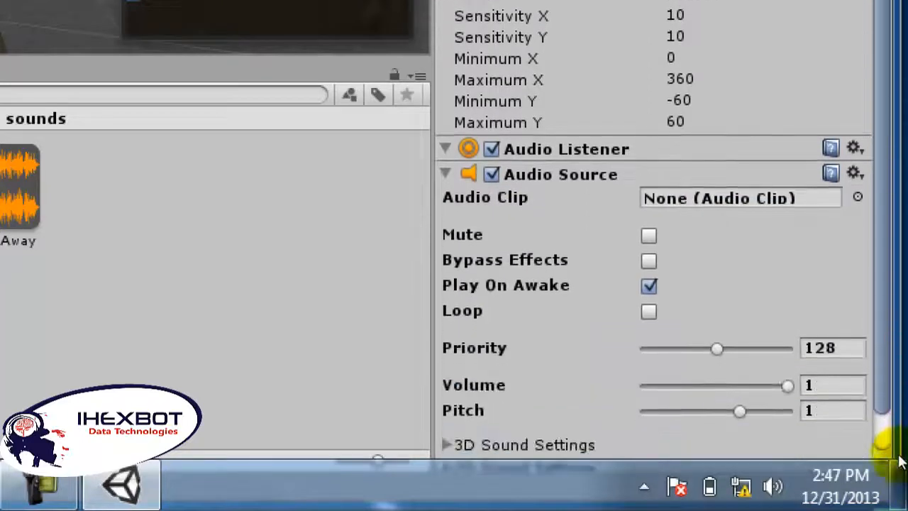
{"action": "left_click_drag", "start_coordinate": [904, 472], "coordinate": [904, 477]}
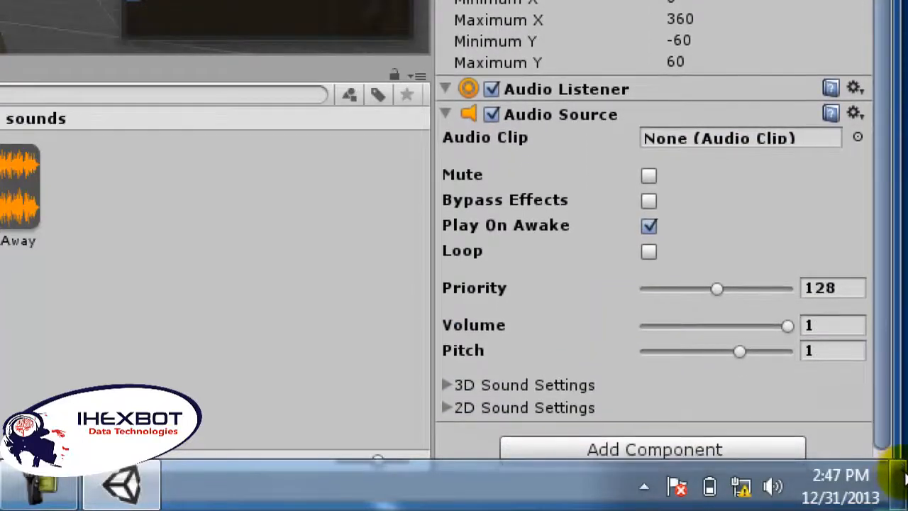
{"action": "left_click", "coordinate": [886, 334]}
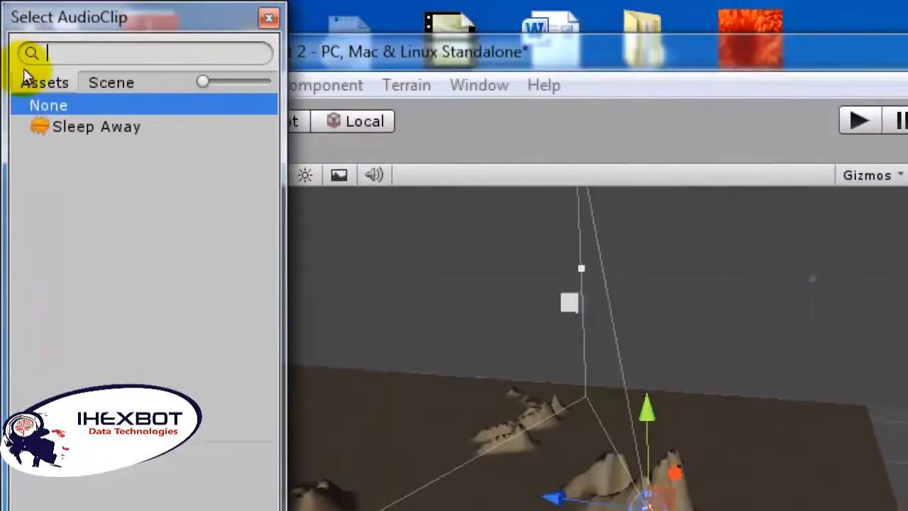
{"action": "left_click", "coordinate": [67, 126]}
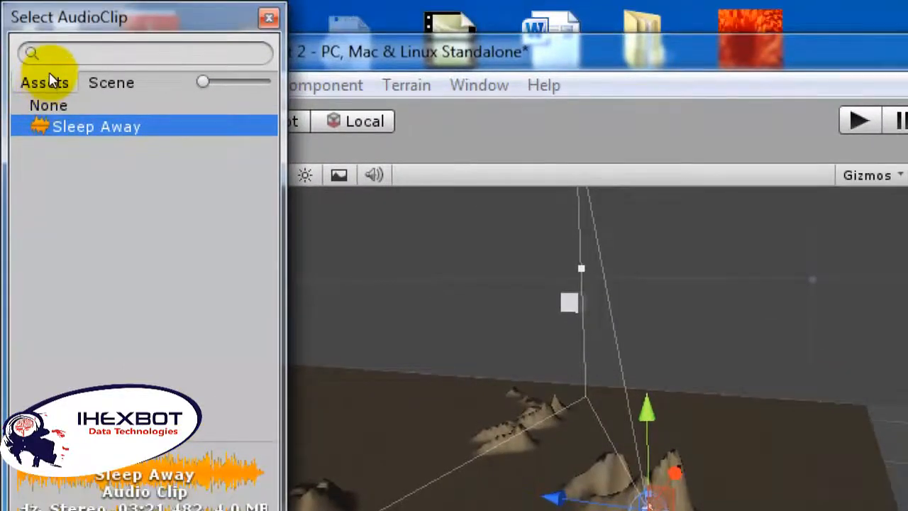
{"action": "left_click", "coordinate": [54, 67]}
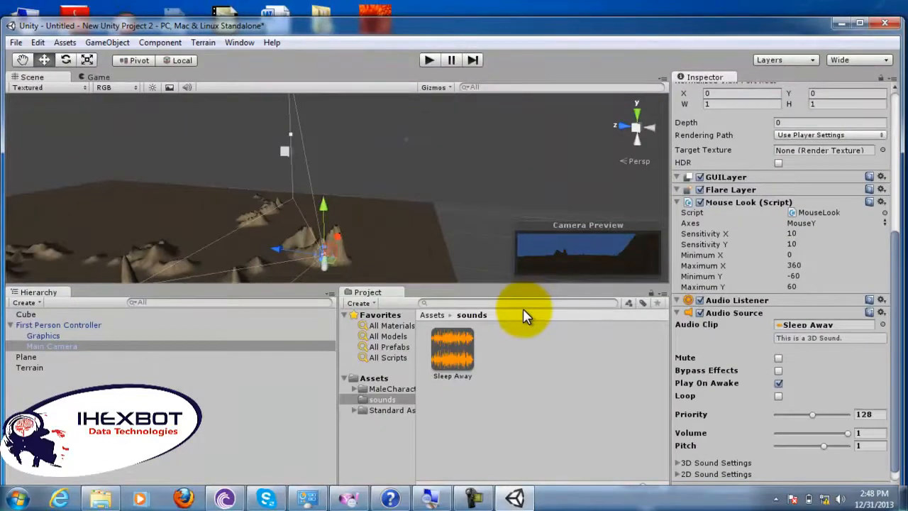
Step: Play-test the scene with its sound, enable Maximize on Play for the Game view, and run and stop the game again
{"action": "left_click", "coordinate": [430, 63]}
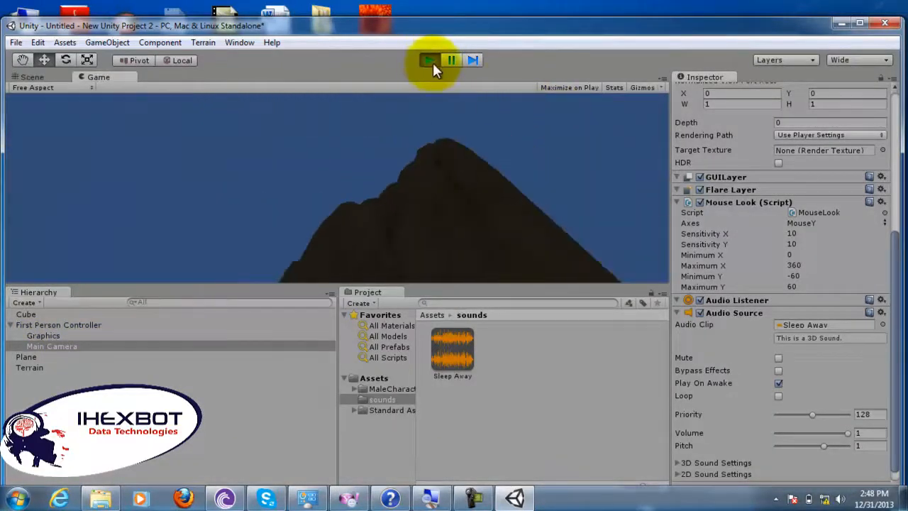
{"action": "left_click", "coordinate": [431, 61]}
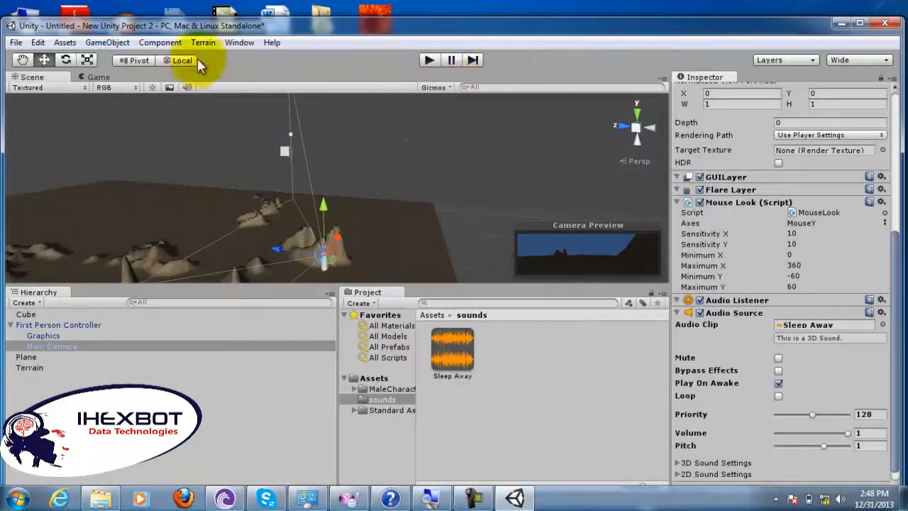
{"action": "left_click", "coordinate": [107, 75]}
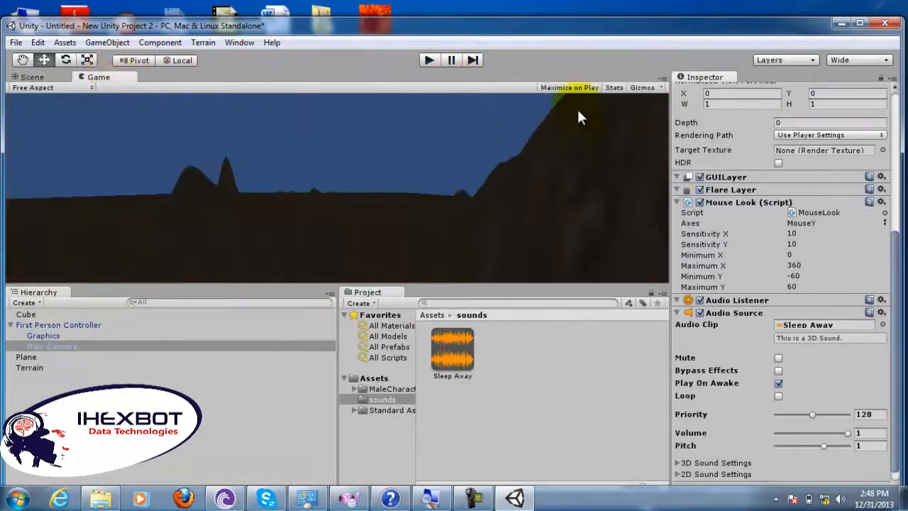
{"action": "left_click", "coordinate": [580, 90]}
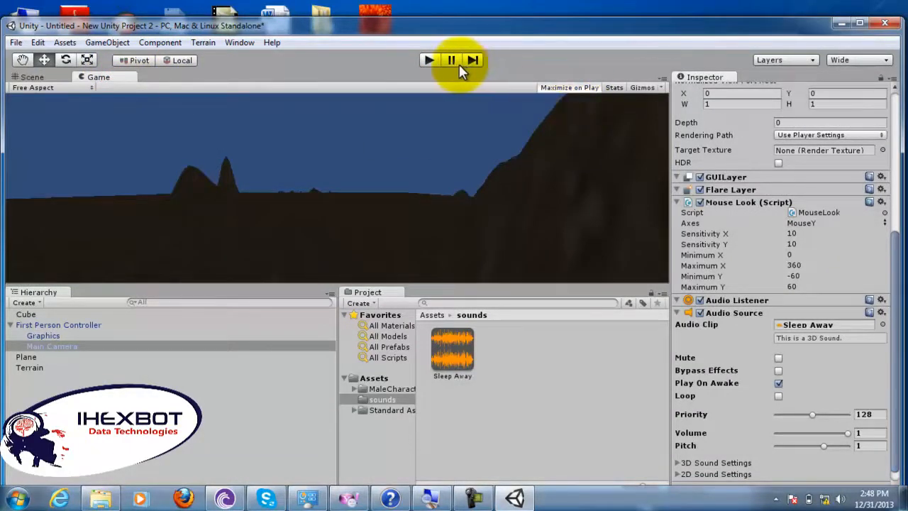
{"action": "left_click", "coordinate": [430, 60]}
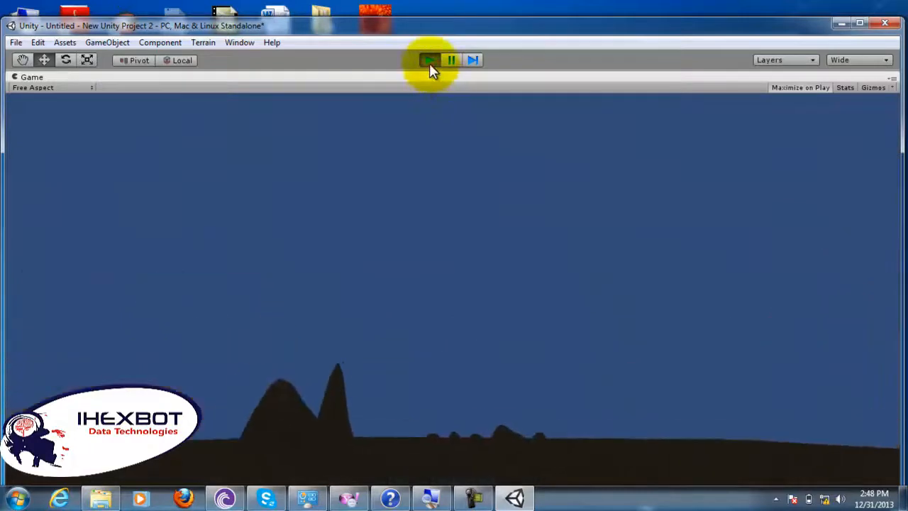
{"action": "left_click", "coordinate": [429, 61]}
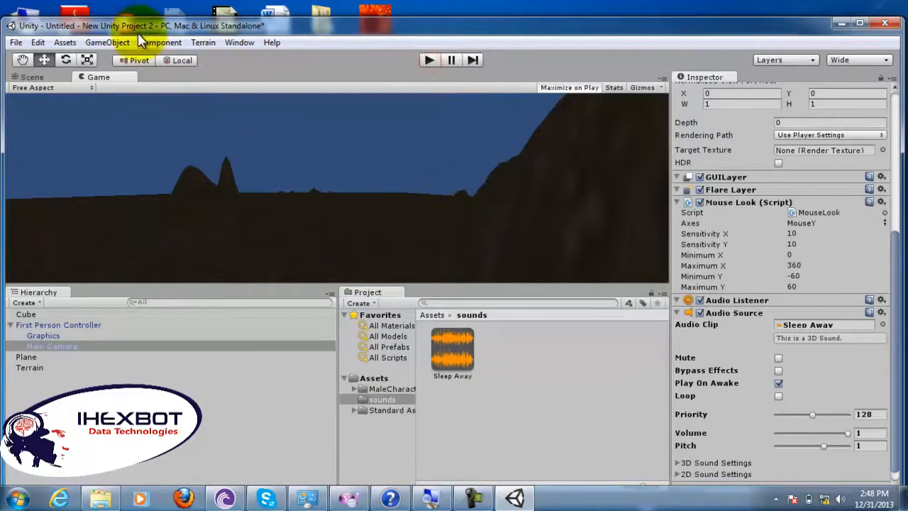
Step: Add a directional light to the scene
{"action": "left_click", "coordinate": [107, 42]}
{"action": "mouse_move", "coordinate": [162, 42]}
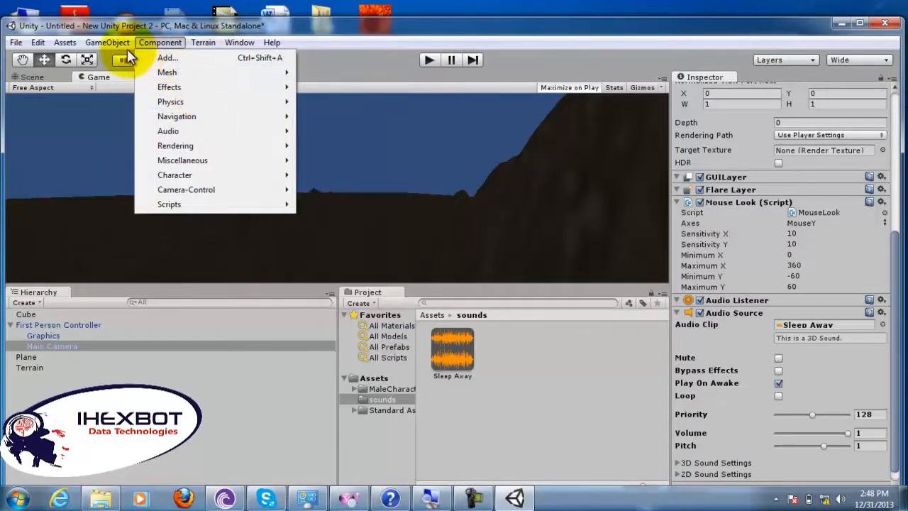
{"action": "mouse_move", "coordinate": [107, 44]}
{"action": "mouse_move", "coordinate": [178, 74]}
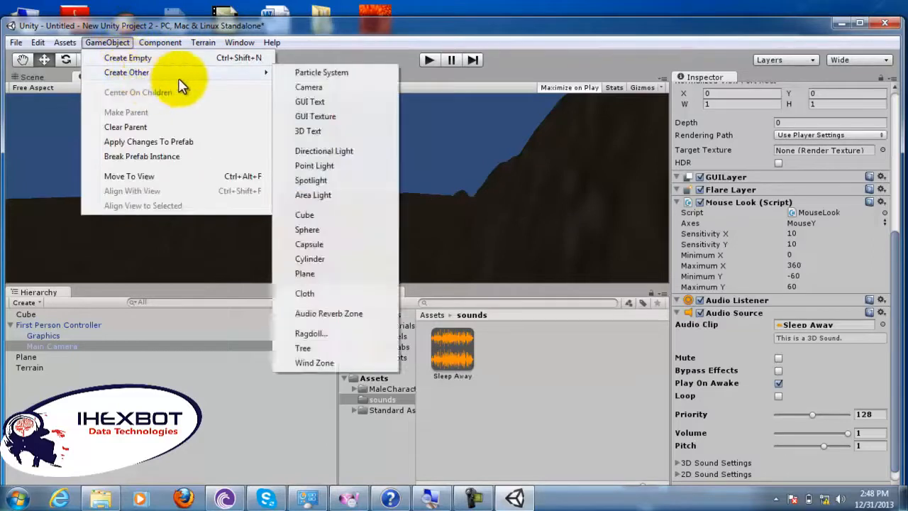
{"action": "left_click", "coordinate": [349, 152]}
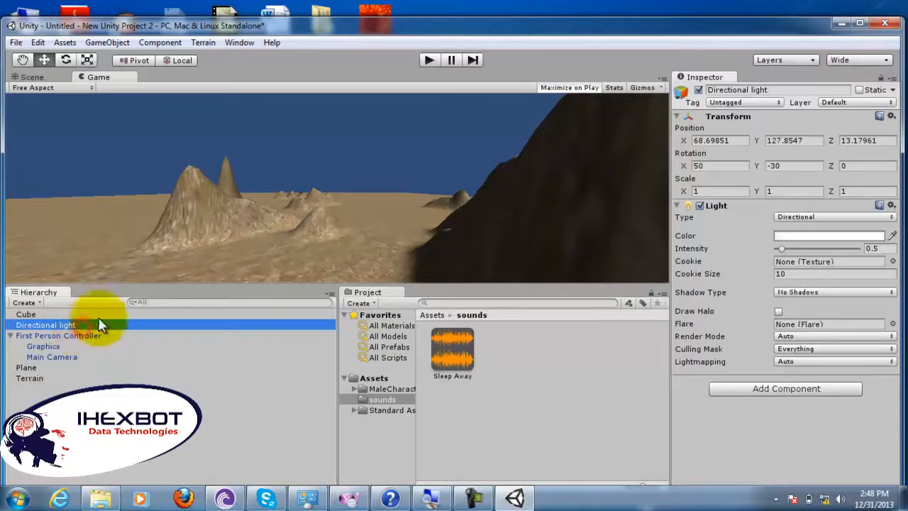
{"action": "left_click", "coordinate": [279, 237]}
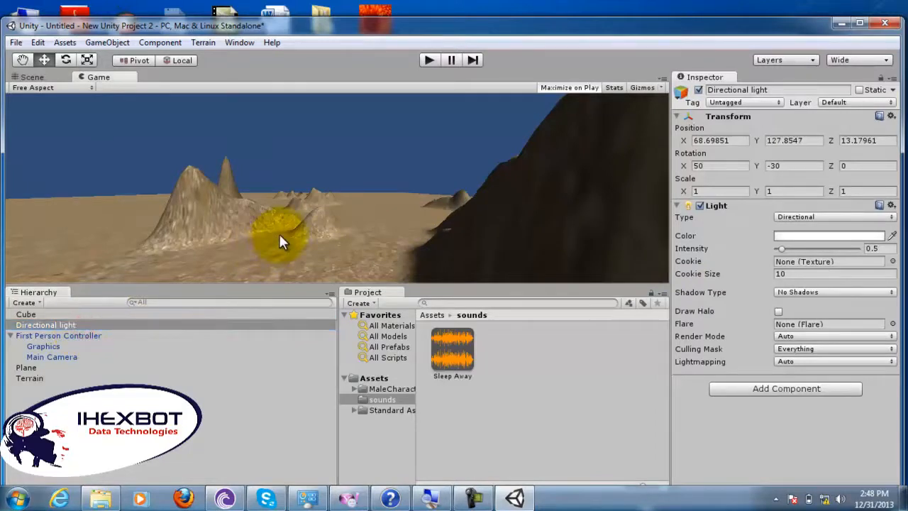
Step: In the Scene view, move the directional light to about (67.3, 130.1, 15.5) and rotate it to about (29.3, -34.2, 7.6)
{"action": "left_click", "coordinate": [78, 323]}
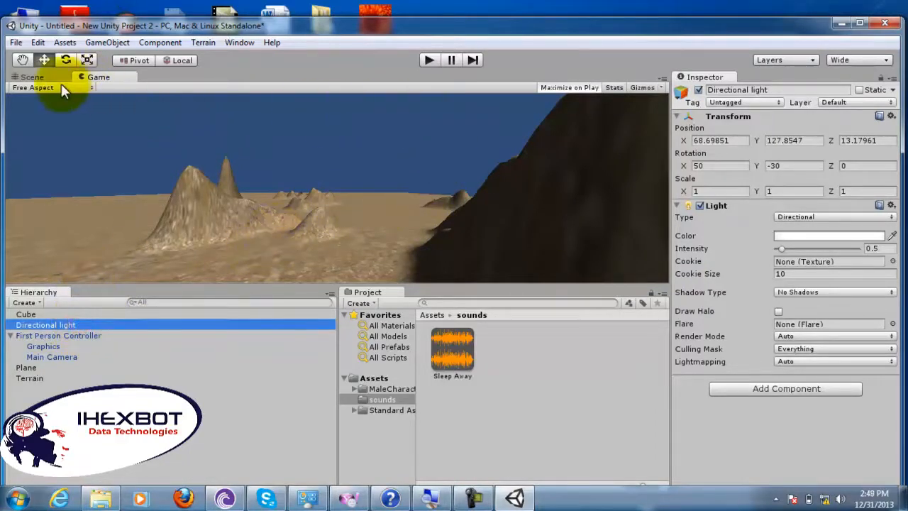
{"action": "left_click", "coordinate": [41, 77]}
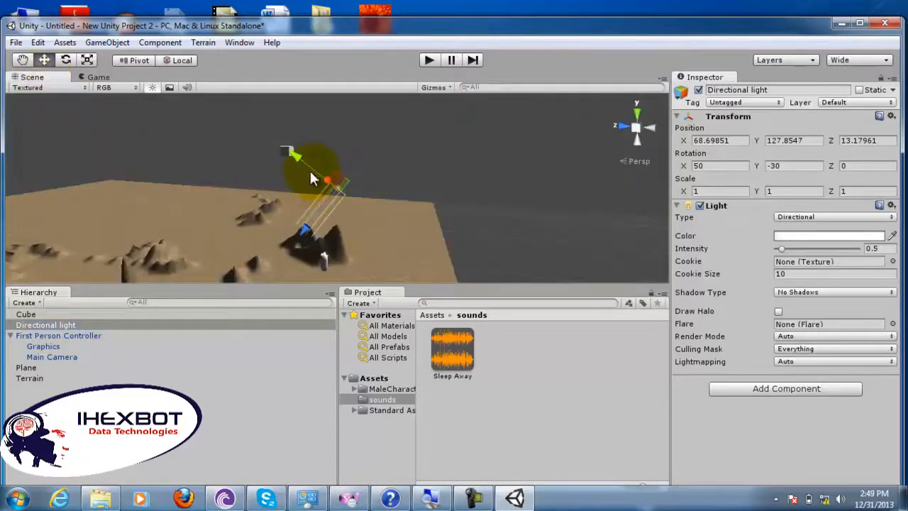
{"action": "left_click_drag", "start_coordinate": [307, 165], "coordinate": [297, 127]}
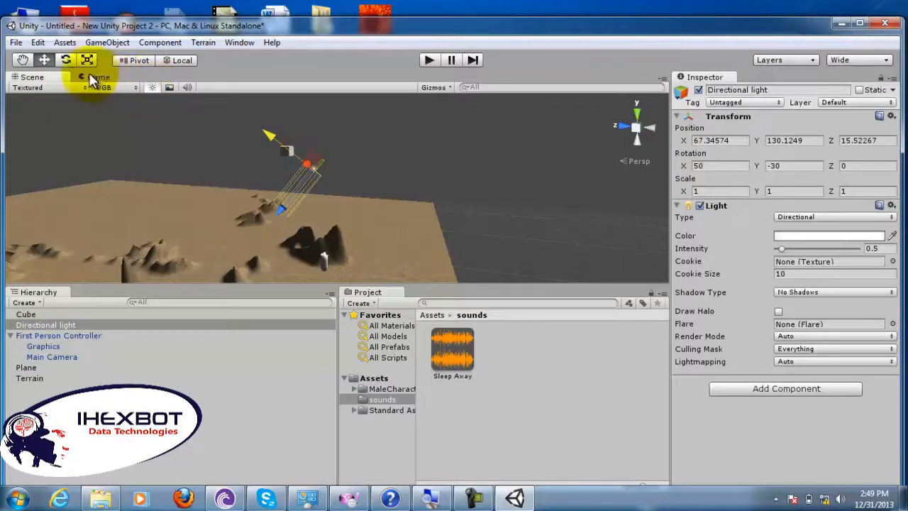
{"action": "left_click", "coordinate": [65, 60]}
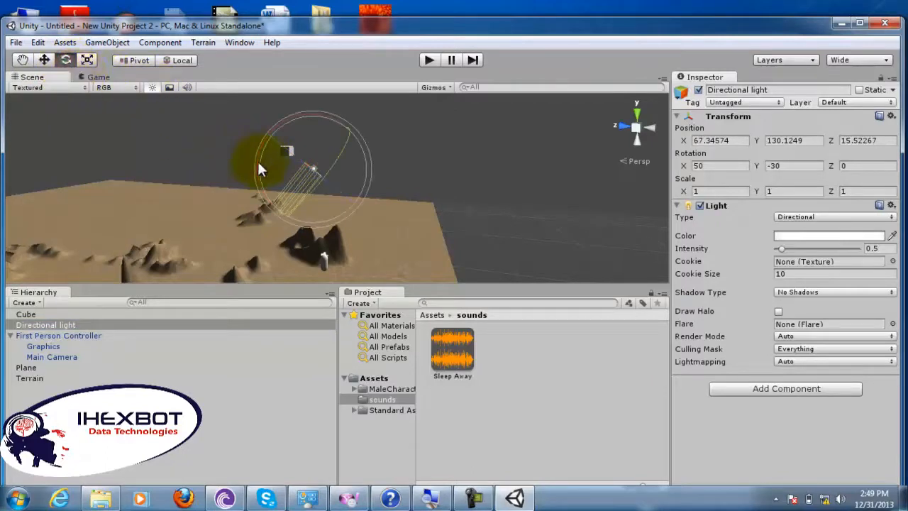
{"action": "left_click_drag", "start_coordinate": [286, 150], "coordinate": [370, 108]}
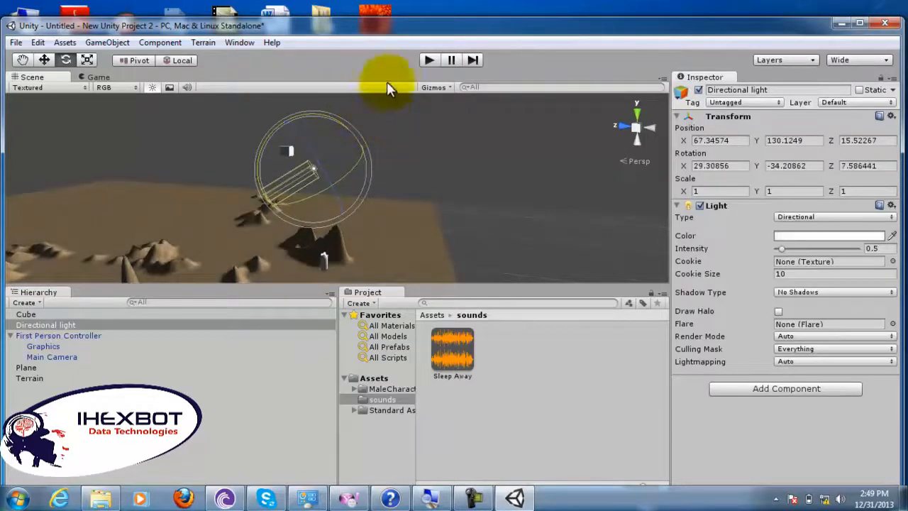
Step: Play-test the lit scene, walk forward past the cube among the hills, and stop the game
{"action": "left_click", "coordinate": [429, 61]}
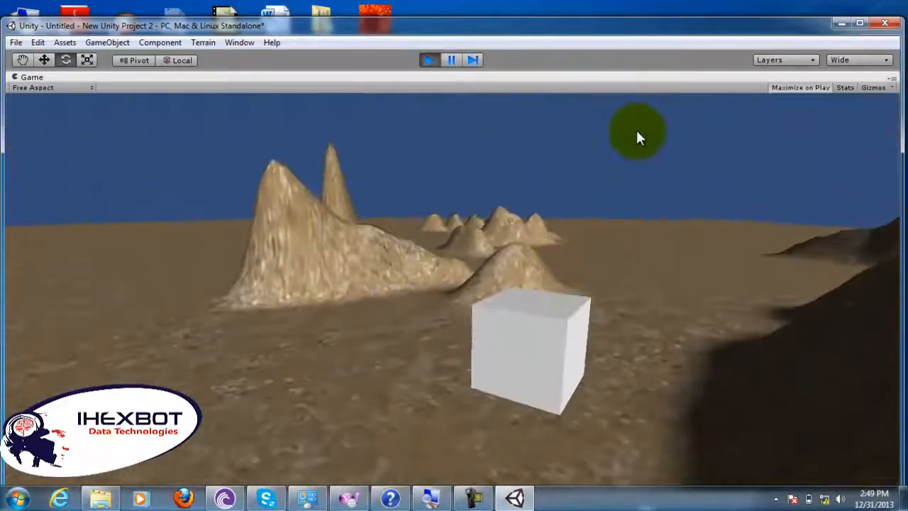
{"action": "key", "text": "w"}
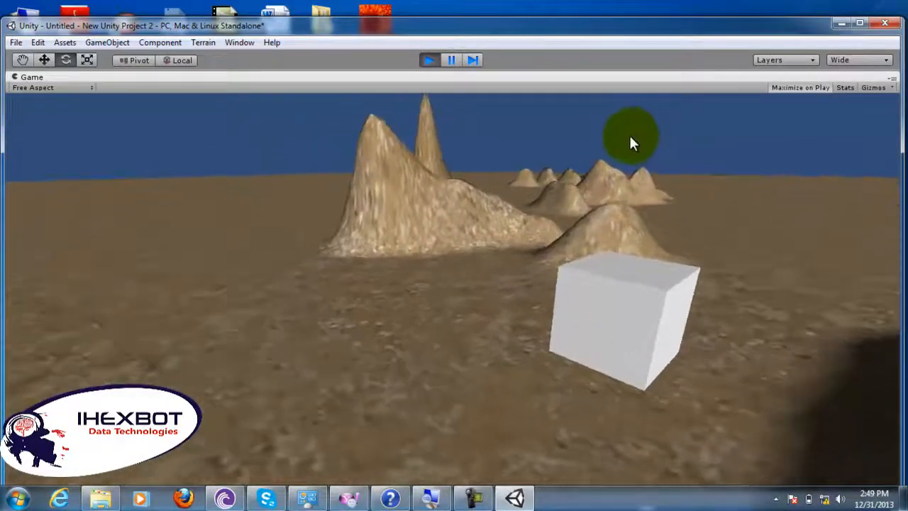
{"action": "key", "text": "w"}
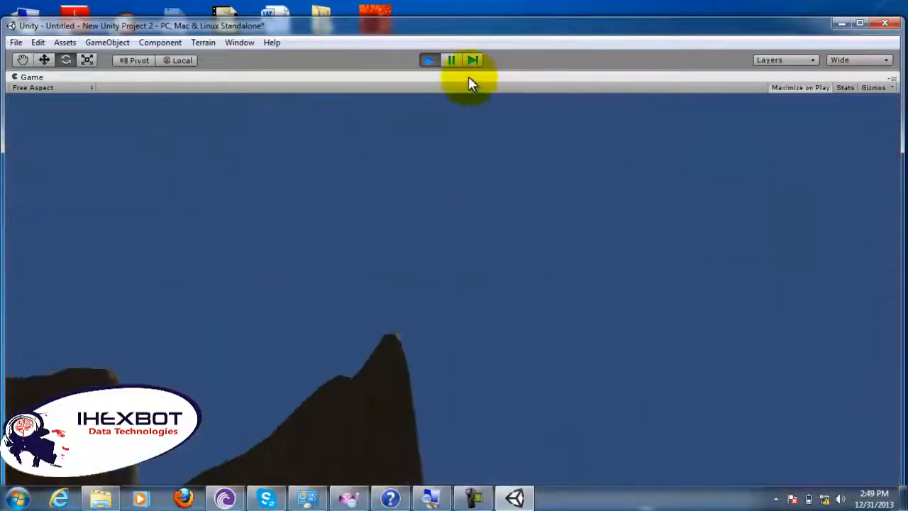
{"action": "left_click", "coordinate": [430, 60]}
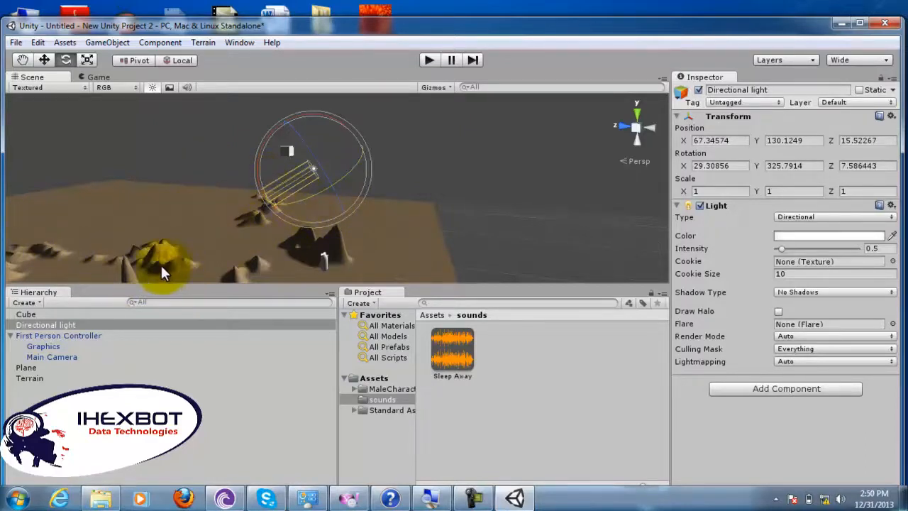
Step: Create a second cube in the scene and move it along its Z axis to about Z 34.4
{"action": "left_click", "coordinate": [10, 335]}
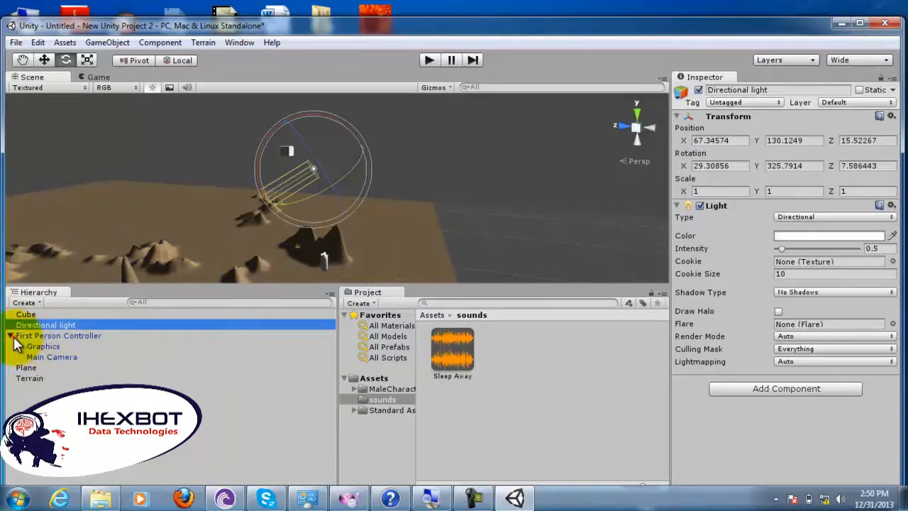
{"action": "left_click", "coordinate": [25, 346]}
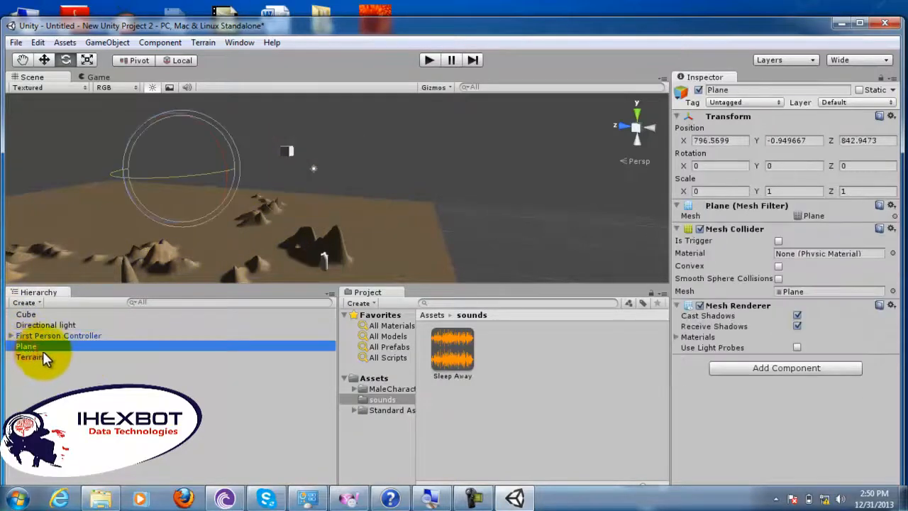
{"action": "left_click", "coordinate": [113, 42]}
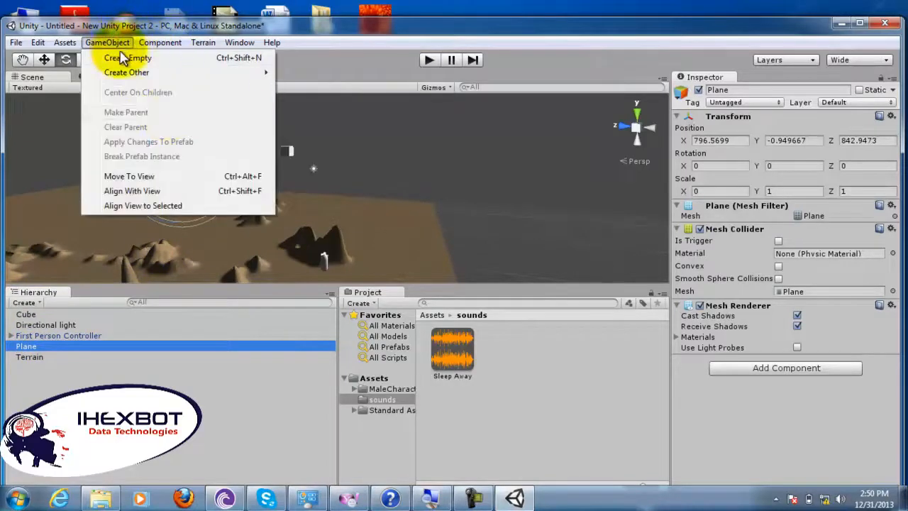
{"action": "mouse_move", "coordinate": [237, 78]}
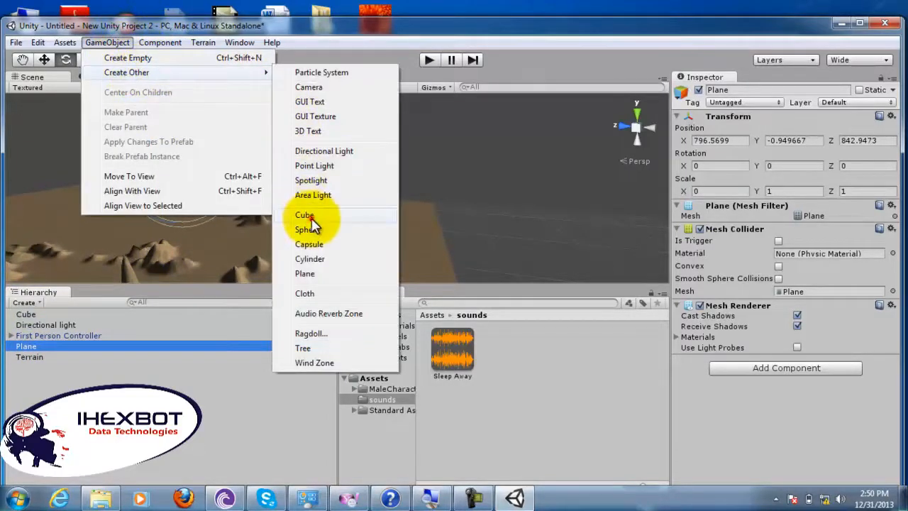
{"action": "left_click", "coordinate": [308, 214]}
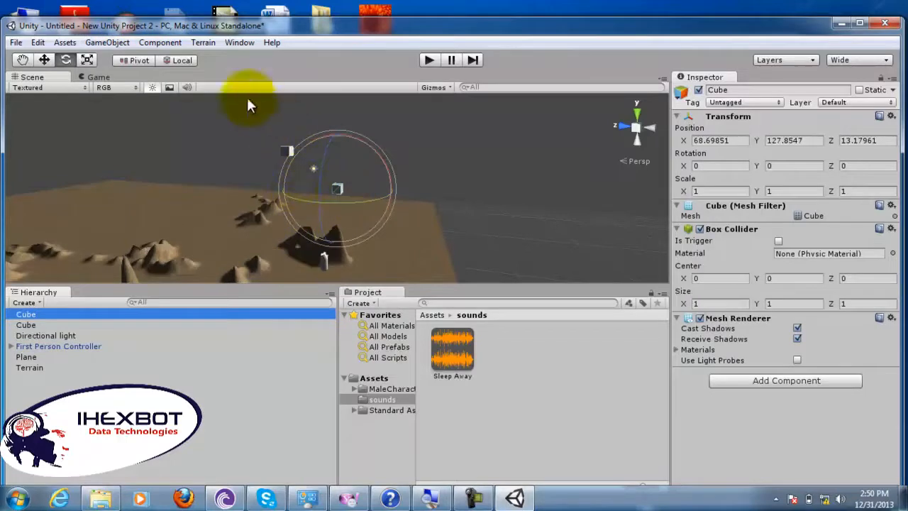
{"action": "left_click", "coordinate": [44, 60]}
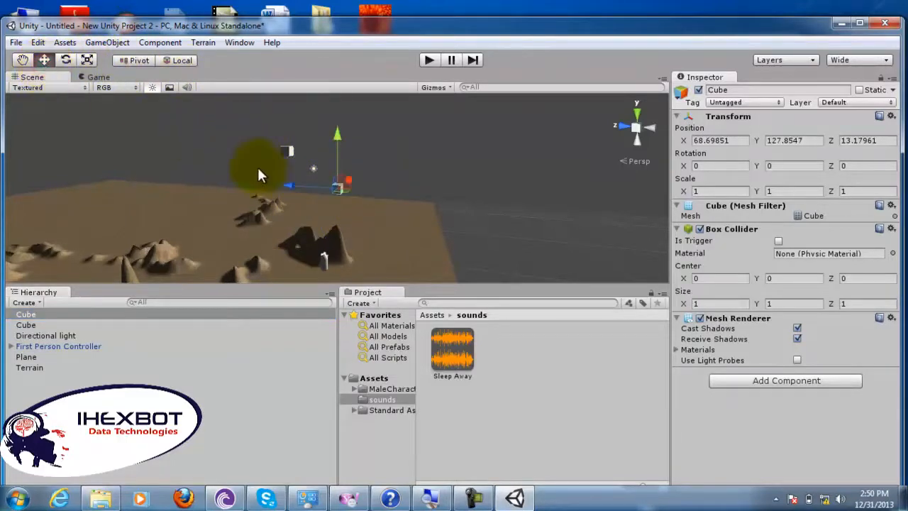
{"action": "left_click_drag", "start_coordinate": [290, 185], "coordinate": [113, 202]}
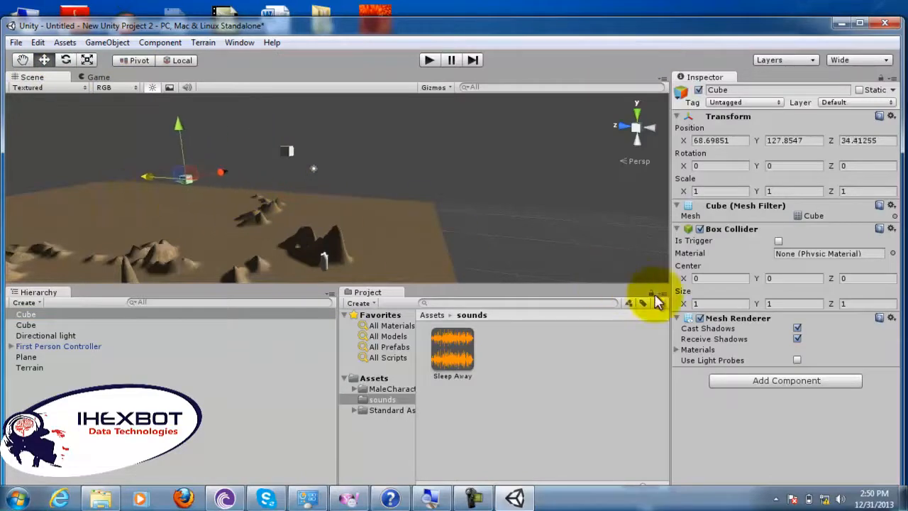
Step: Add an Audio Listener component and an Audio Source component to the new cube
{"action": "left_click", "coordinate": [742, 383]}
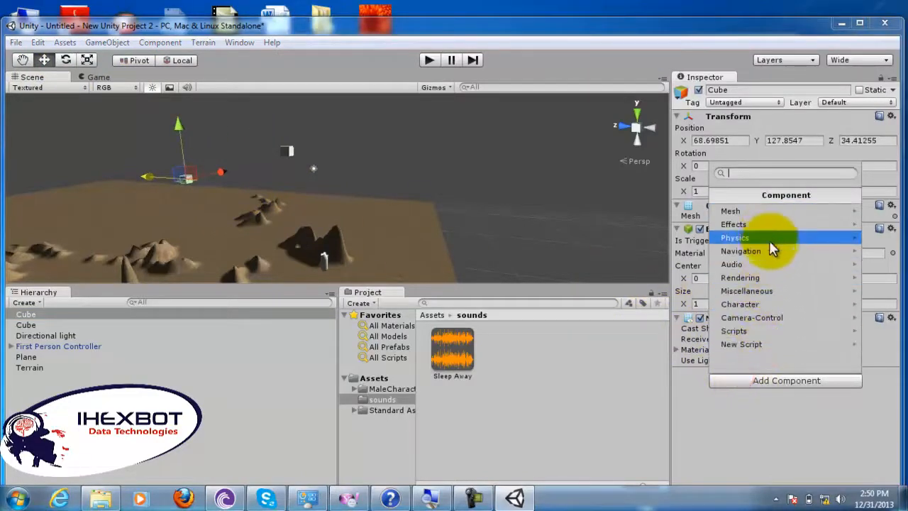
{"action": "left_click", "coordinate": [773, 263]}
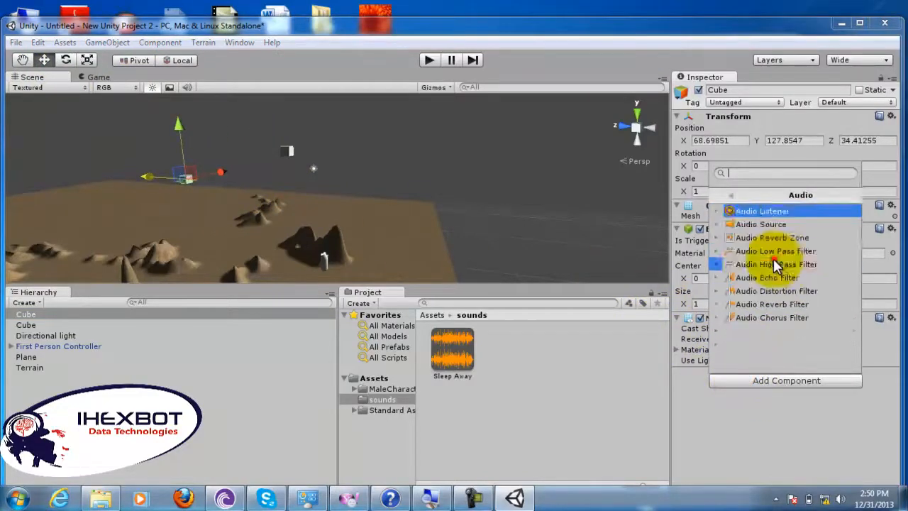
{"action": "left_click", "coordinate": [758, 213]}
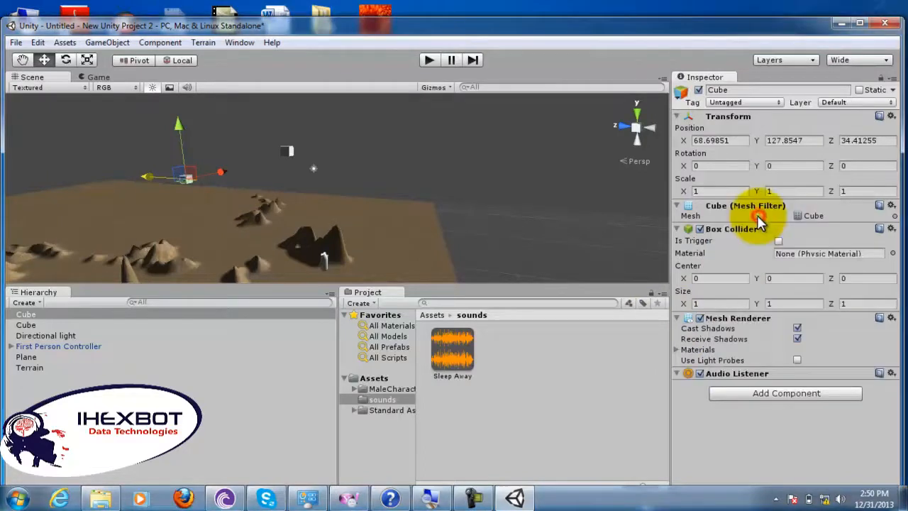
{"action": "left_click", "coordinate": [776, 391]}
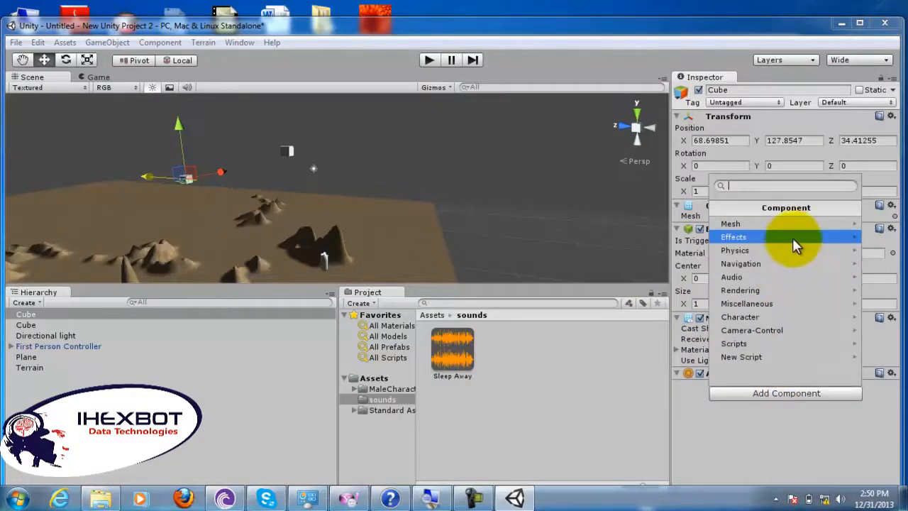
{"action": "left_click", "coordinate": [792, 276]}
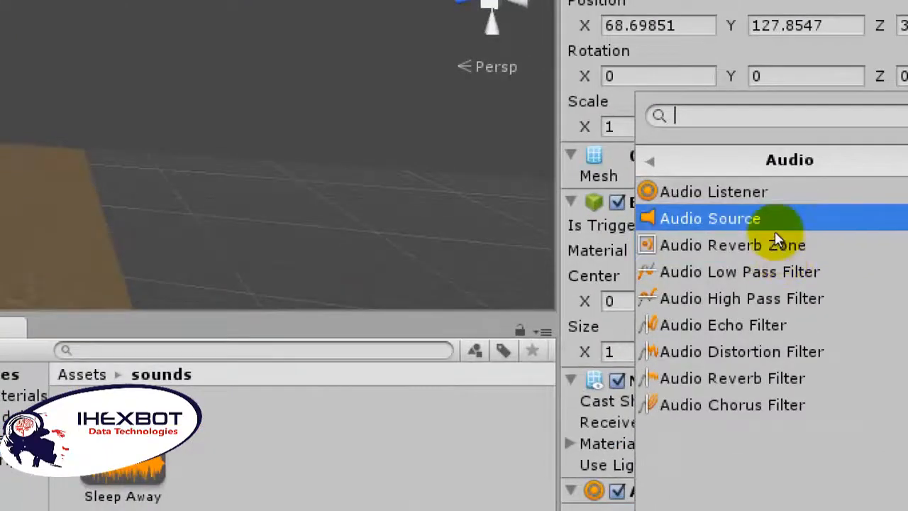
{"action": "left_click", "coordinate": [775, 230]}
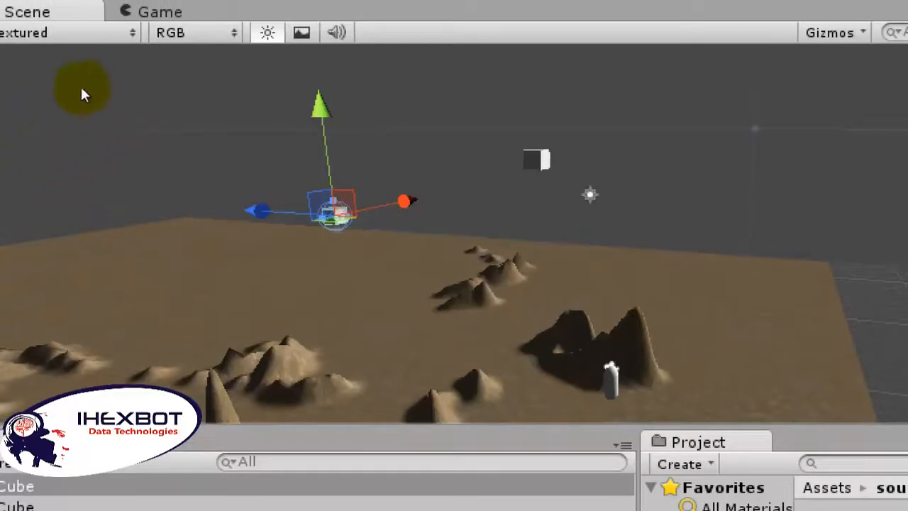
Step: Select the original cube and move it down from the sky to a spot among the terrain's hills
{"action": "left_click", "coordinate": [286, 151]}
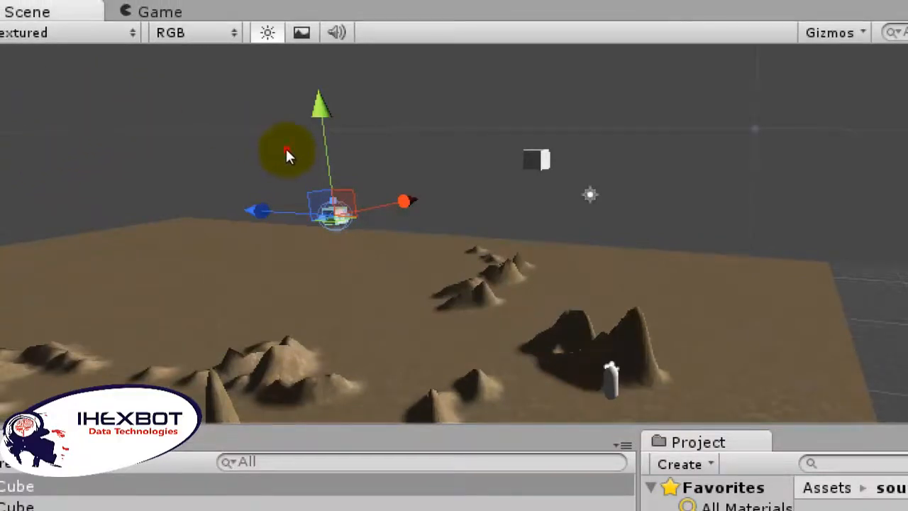
{"action": "left_click_drag", "start_coordinate": [284, 97], "coordinate": [278, 227]}
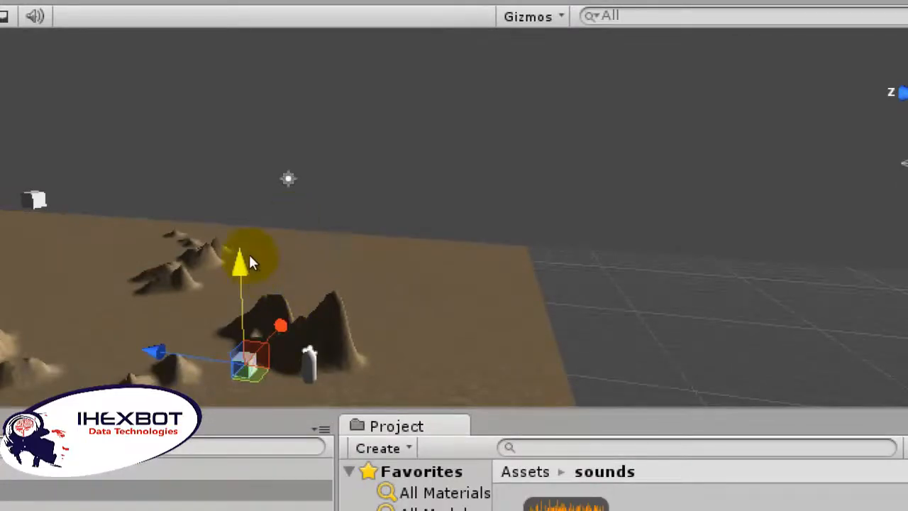
{"action": "left_click_drag", "start_coordinate": [248, 253], "coordinate": [168, 210]}
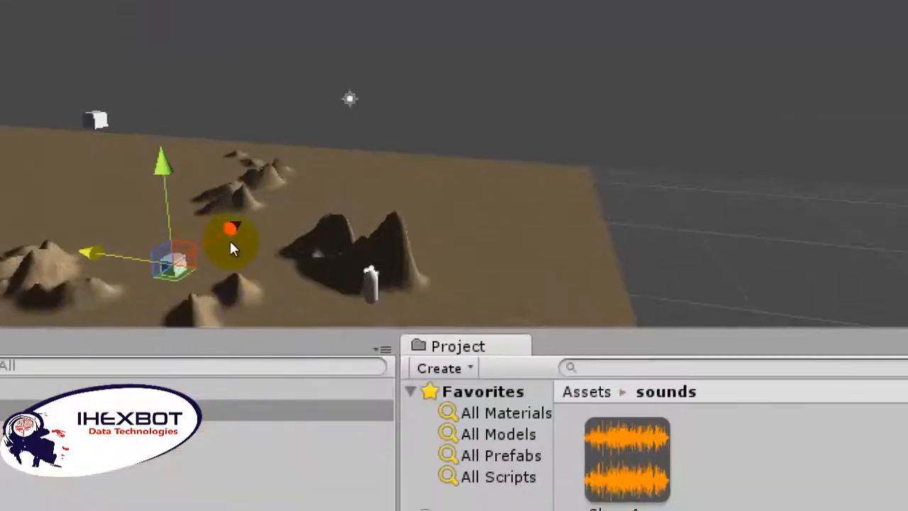
{"action": "left_click_drag", "start_coordinate": [217, 197], "coordinate": [217, 227]}
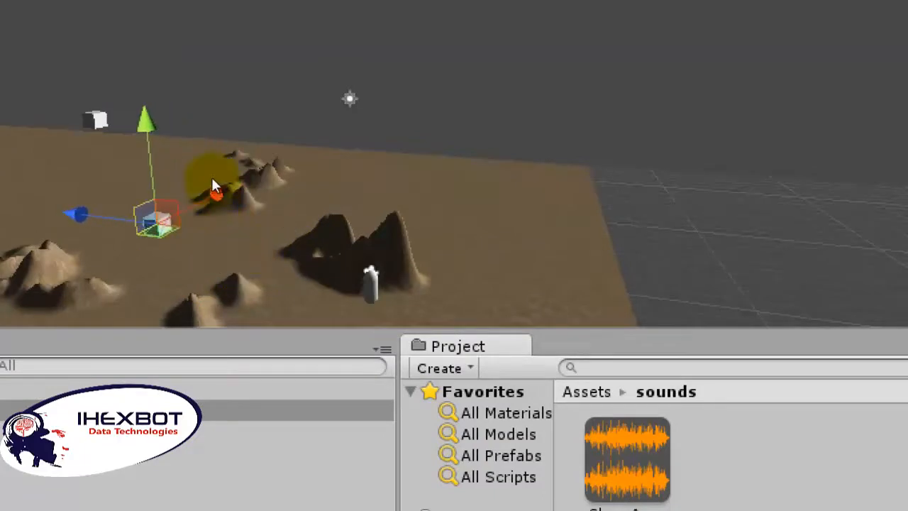
{"action": "left_click_drag", "start_coordinate": [212, 179], "coordinate": [250, 262]}
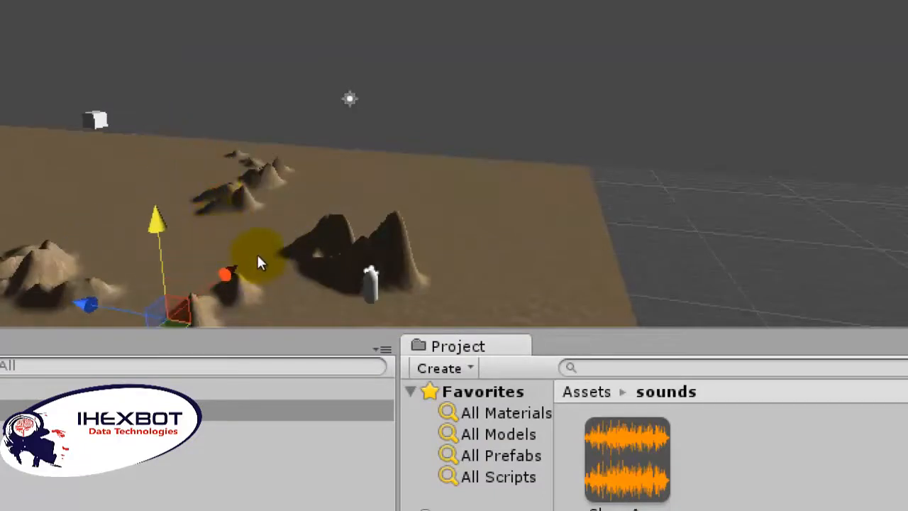
{"action": "key", "text": "f"}
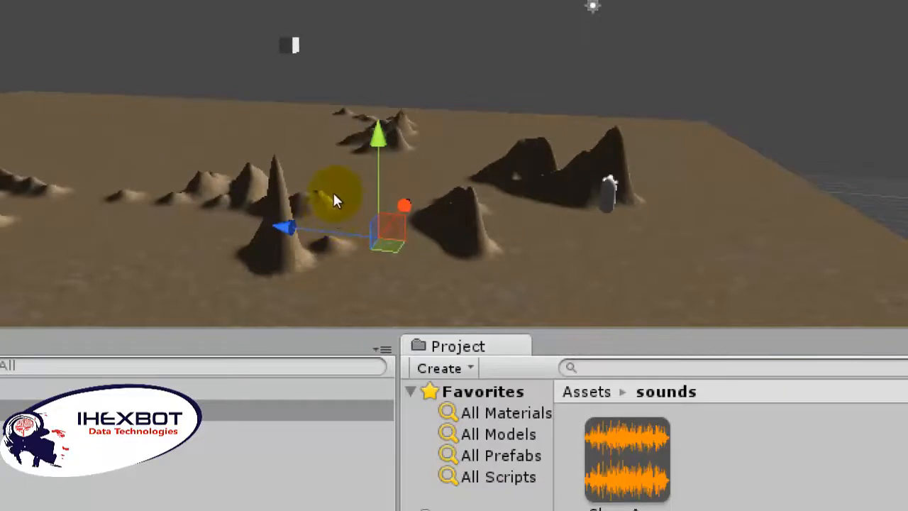
{"action": "left_click_drag", "start_coordinate": [327, 188], "coordinate": [327, 178]}
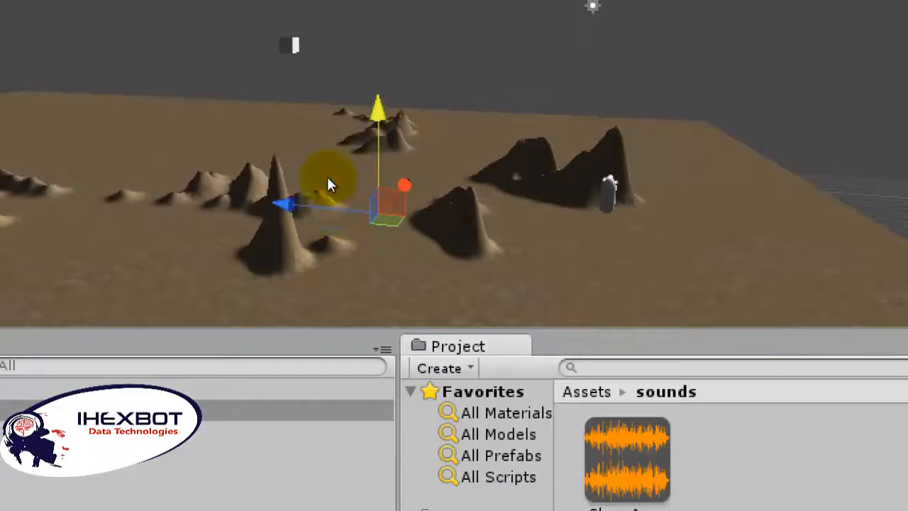
Step: Frame the original cube in the Scene view and shift it upward along its Y axis
{"action": "left_click", "coordinate": [343, 257]}
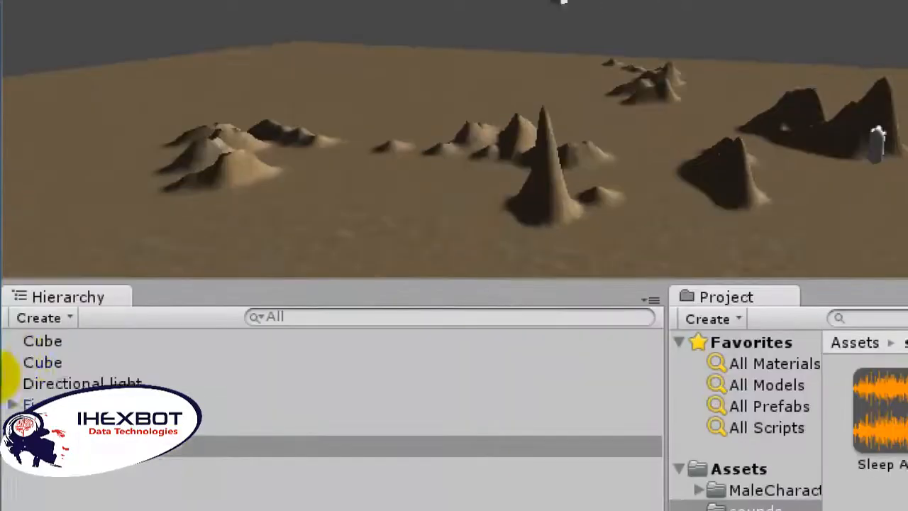
{"action": "double_click", "coordinate": [36, 327]}
{"action": "double_click", "coordinate": [43, 350]}
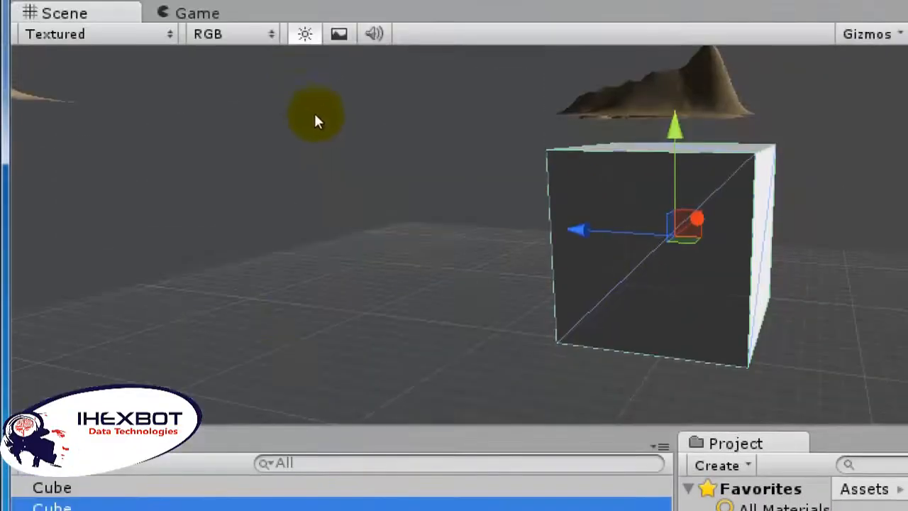
{"action": "left_click_drag", "start_coordinate": [337, 133], "coordinate": [334, 44]}
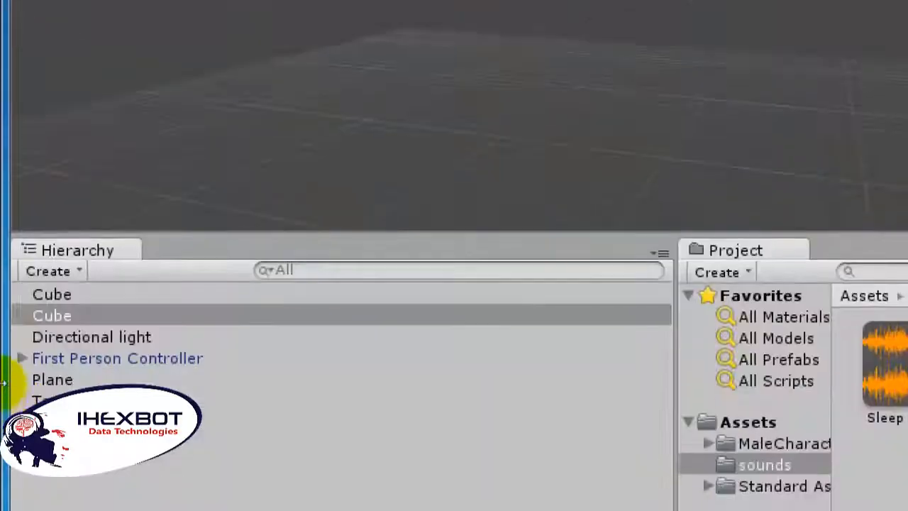
Step: Reselect the original cube after selecting the terrain, and adjust its height relative to the terrain
{"action": "left_click", "coordinate": [32, 399]}
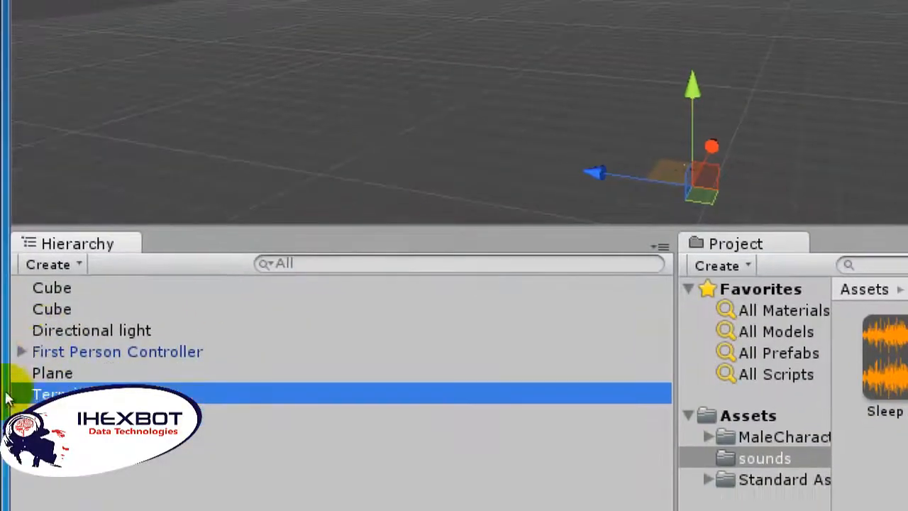
{"action": "left_click", "coordinate": [41, 311]}
{"action": "middle_click_drag", "start_coordinate": [342, 203], "coordinate": [347, 191]}
{"action": "scroll", "coordinate": [366, 238], "scroll_direction": "up", "scroll_amount": 6}
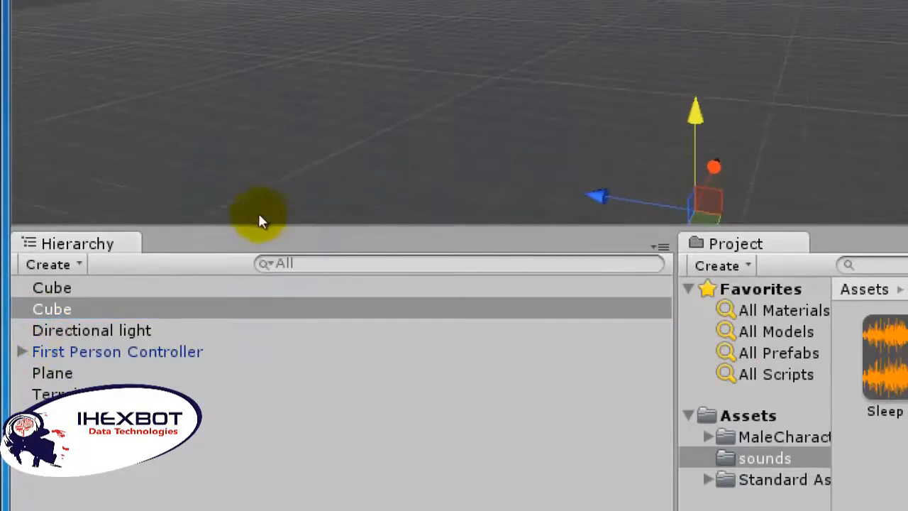
{"action": "middle_click_drag", "start_coordinate": [258, 213], "coordinate": [93, 121]}
{"action": "scroll", "coordinate": [184, 232], "scroll_direction": "up", "scroll_amount": 4}
{"action": "middle_click_drag", "start_coordinate": [183, 226], "coordinate": [404, 218]}
{"action": "scroll", "coordinate": [287, 226], "scroll_direction": "up", "scroll_amount": 5}
{"action": "scroll", "coordinate": [205, 221], "scroll_direction": "up", "scroll_amount": 5}
{"action": "middle_click_drag", "start_coordinate": [205, 221], "coordinate": [418, 201]}
{"action": "scroll", "coordinate": [329, 247], "scroll_direction": "up", "scroll_amount": 3}
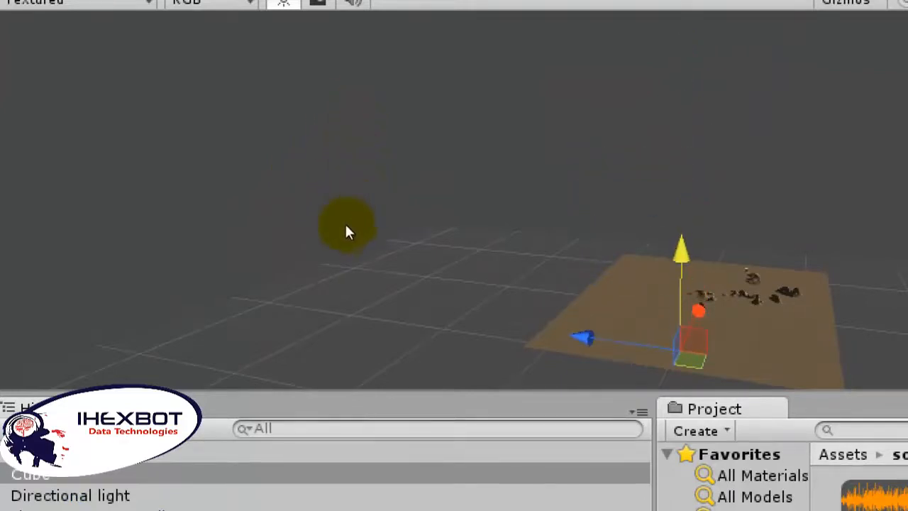
Step: Try to shift the original cube horizontally over the terrain, and undo the last move
{"action": "middle_click_drag", "start_coordinate": [347, 231], "coordinate": [183, 166]}
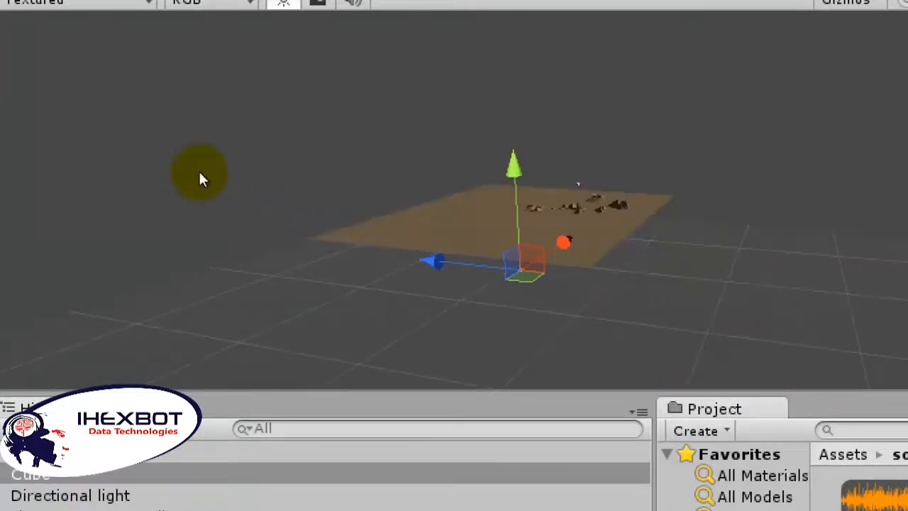
{"action": "left_click_drag", "start_coordinate": [201, 171], "coordinate": [20, 177], "text": "alt"}
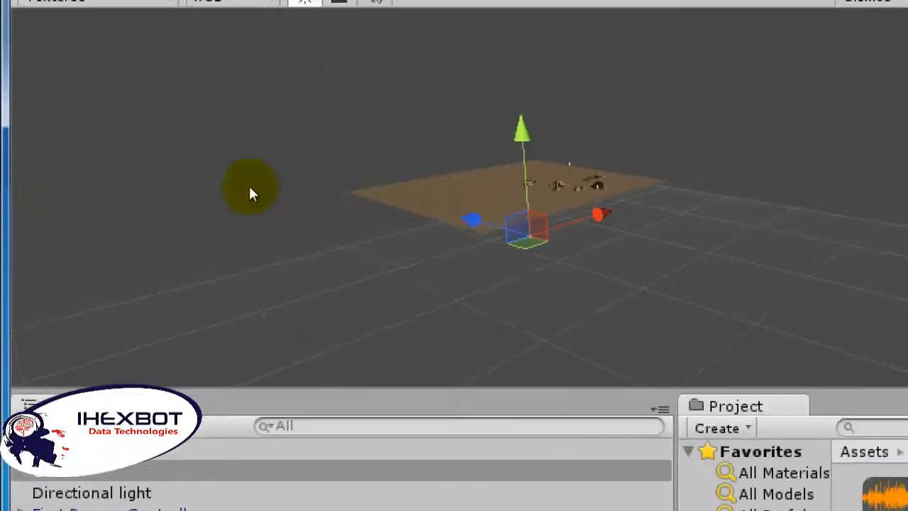
{"action": "middle_click_drag", "start_coordinate": [250, 191], "coordinate": [197, 238]}
{"action": "left_click_drag", "start_coordinate": [163, 226], "coordinate": [105, 183]}
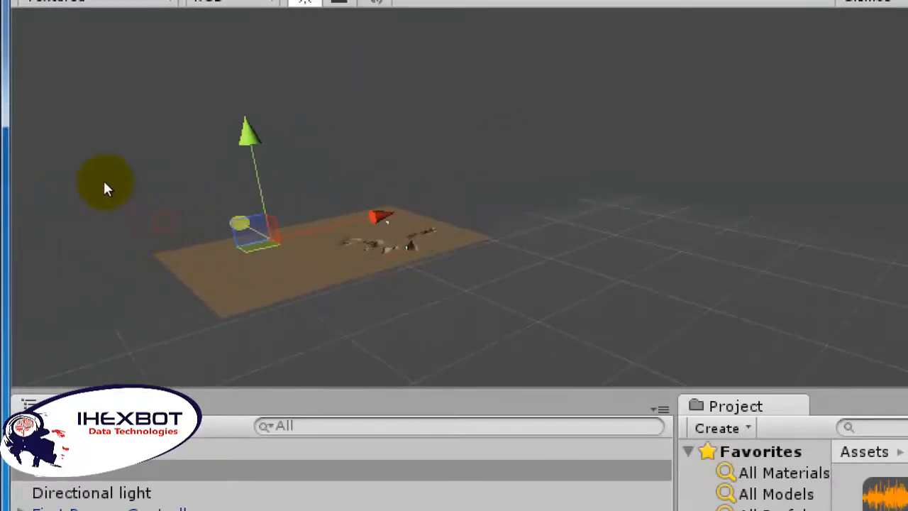
{"action": "middle_click_drag", "start_coordinate": [200, 245], "coordinate": [251, 274]}
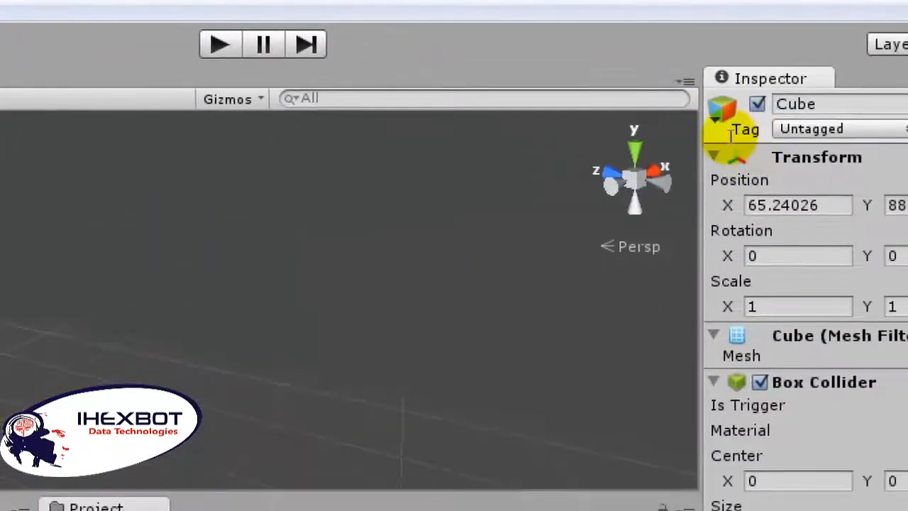
{"action": "left_click", "coordinate": [731, 137]}
{"action": "left_click", "coordinate": [634, 135]}
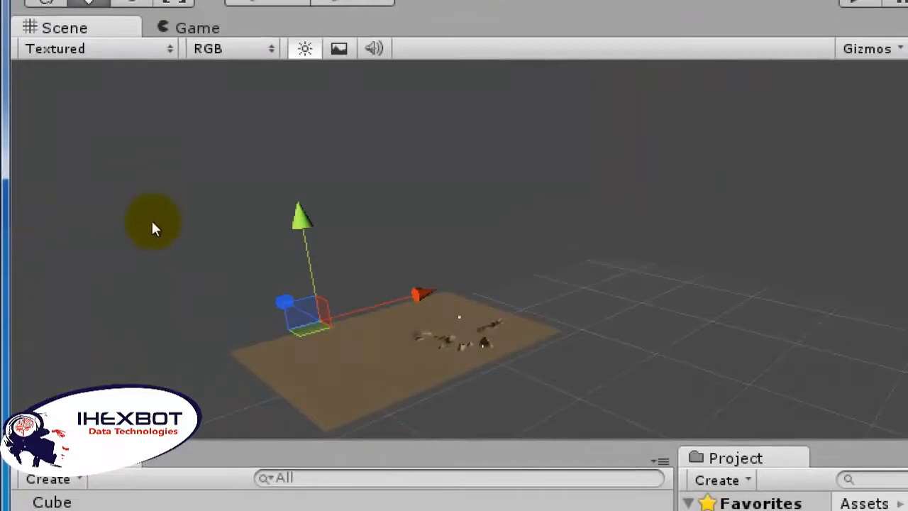
{"action": "key", "text": "ctrl+z"}
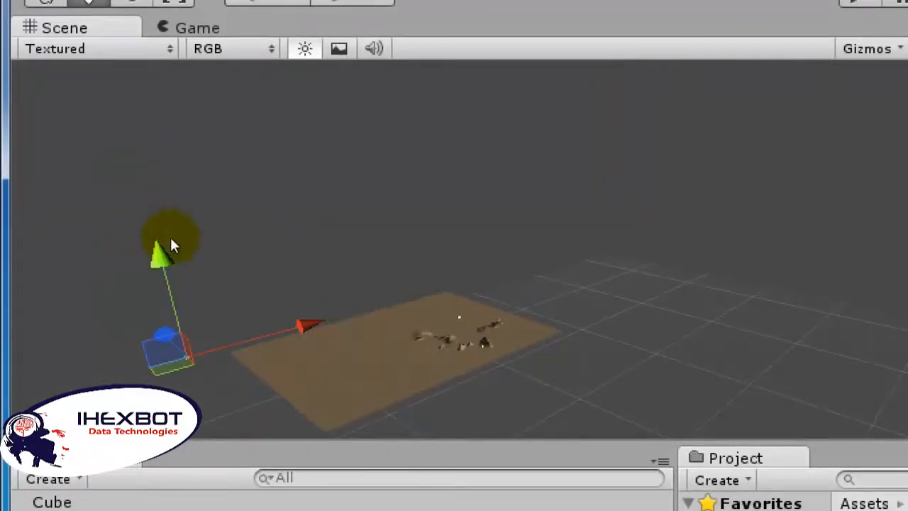
Step: Create a new cube over the terrain, in front of the hills
{"action": "key", "text": "f"}
{"action": "scroll", "coordinate": [232, 205], "scroll_direction": "up", "scroll_amount": 10}
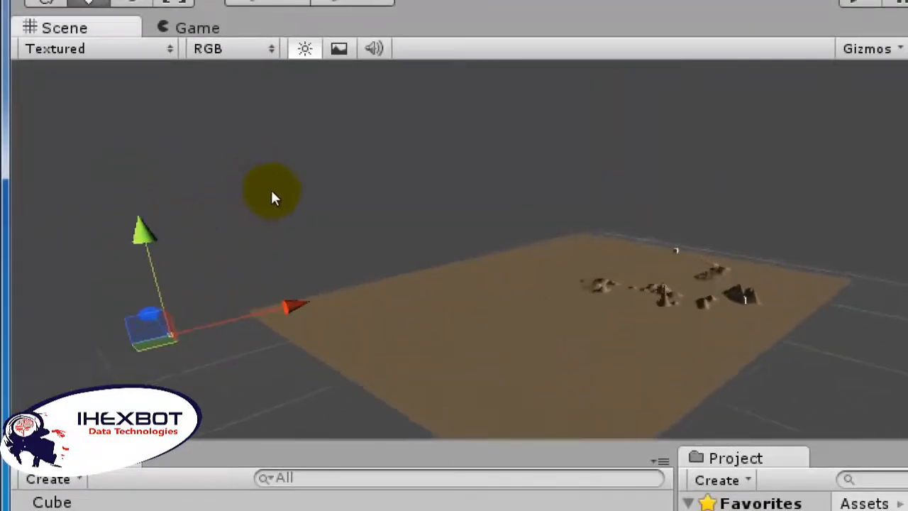
{"action": "scroll", "coordinate": [222, 210], "scroll_direction": "up", "scroll_amount": 2}
{"action": "middle_click_drag", "start_coordinate": [220, 208], "coordinate": [174, 202]}
{"action": "scroll", "coordinate": [225, 245], "scroll_direction": "up", "scroll_amount": 1}
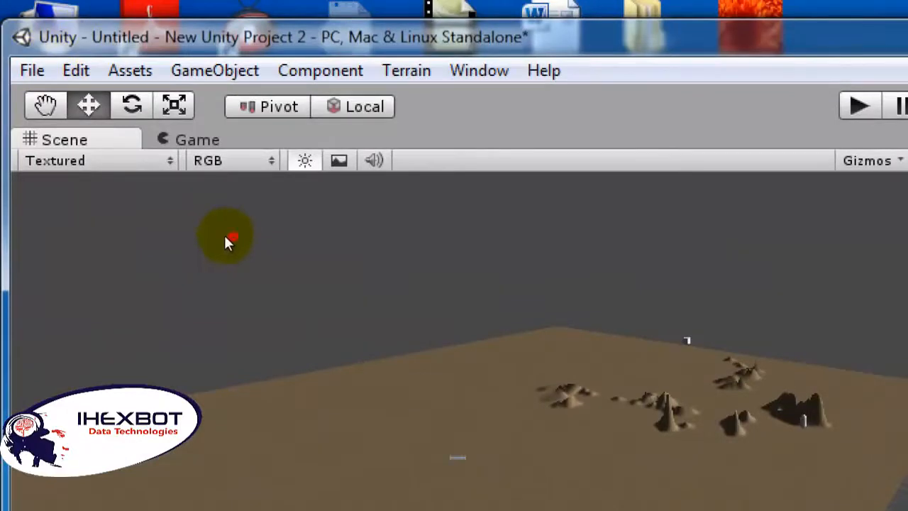
{"action": "middle_click_drag", "start_coordinate": [209, 222], "coordinate": [165, 134]}
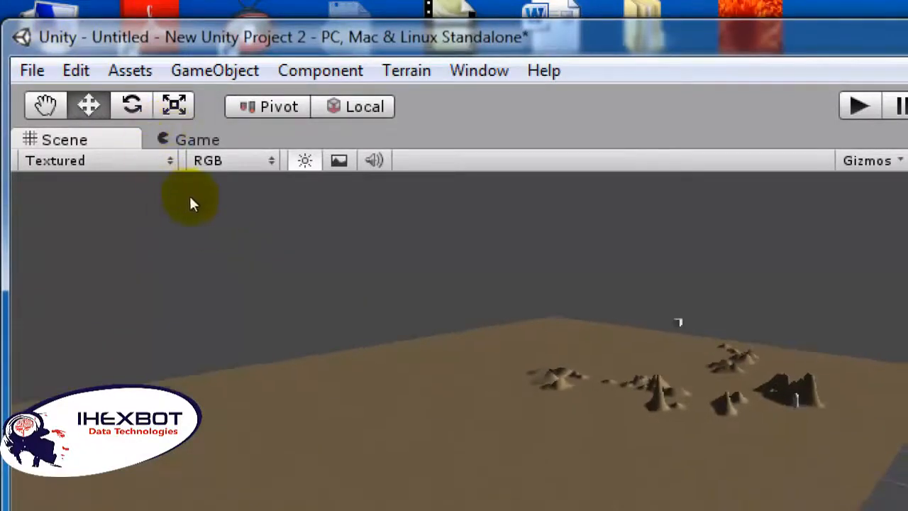
{"action": "middle_click_drag", "start_coordinate": [190, 198], "coordinate": [149, 143]}
{"action": "left_click", "coordinate": [215, 70]}
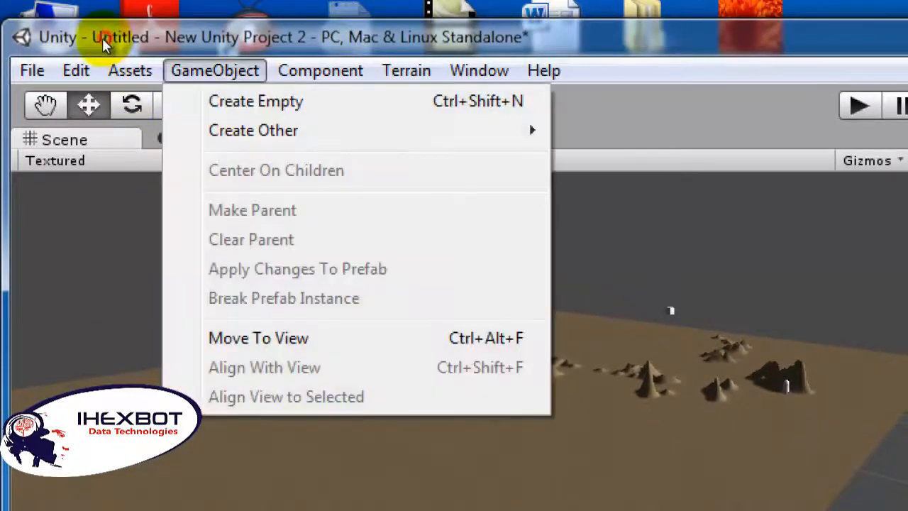
{"action": "mouse_move", "coordinate": [254, 130]}
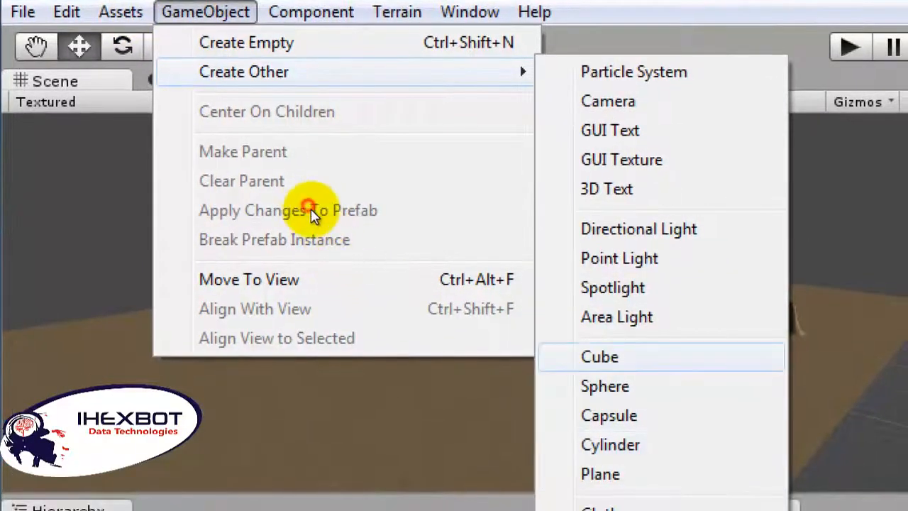
{"action": "left_click", "coordinate": [600, 357]}
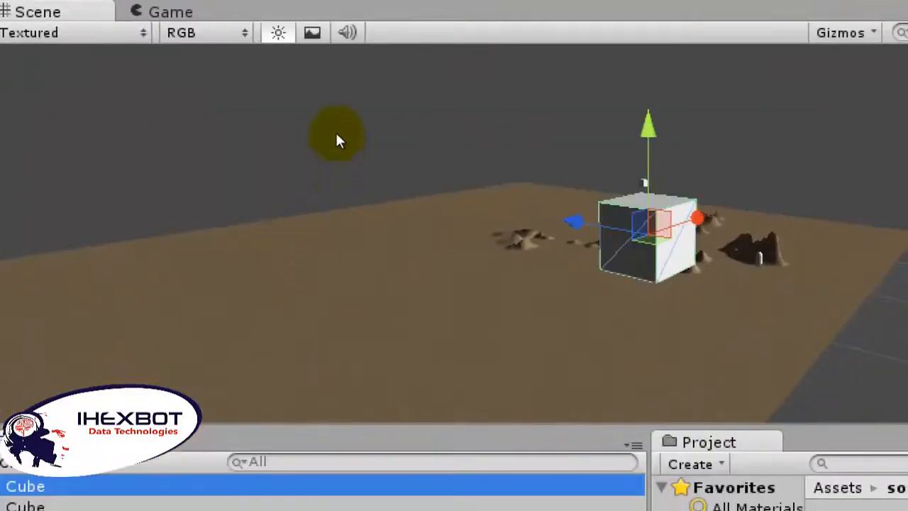
Step: Try repositioning the new cube along its Y and Z axes over the terrain, and delete it
{"action": "left_click_drag", "start_coordinate": [336, 134], "coordinate": [329, 188]}
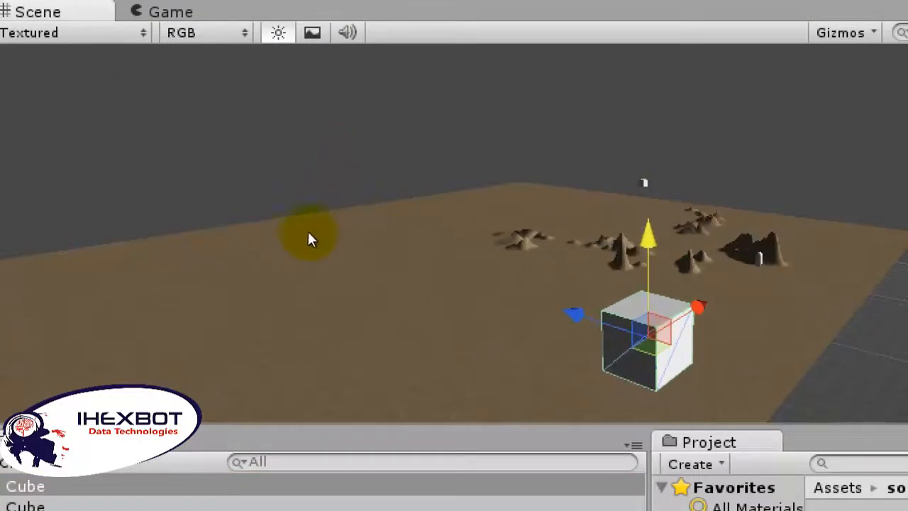
{"action": "left_click_drag", "start_coordinate": [302, 235], "coordinate": [200, 203]}
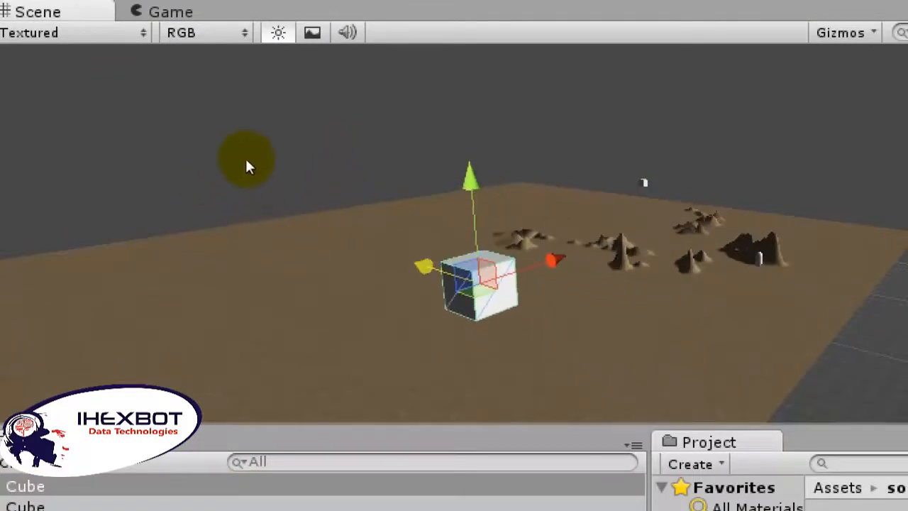
{"action": "left_click_drag", "start_coordinate": [245, 165], "coordinate": [222, 172]}
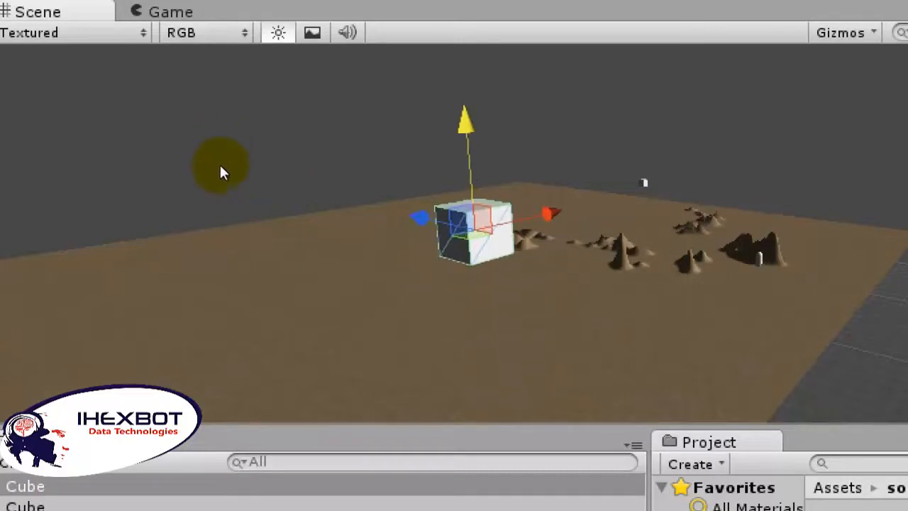
{"action": "scroll", "coordinate": [252, 205], "scroll_direction": "up", "scroll_amount": 5}
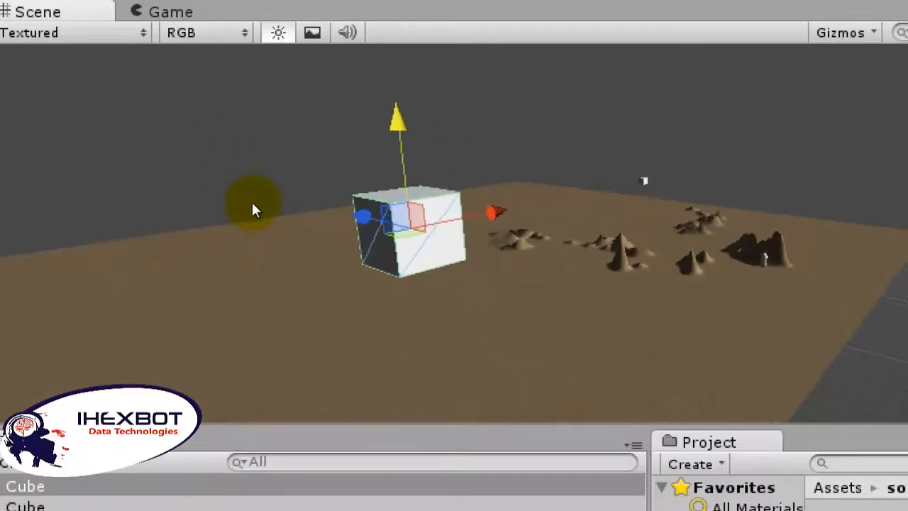
{"action": "middle_click_drag", "start_coordinate": [253, 217], "coordinate": [355, 227]}
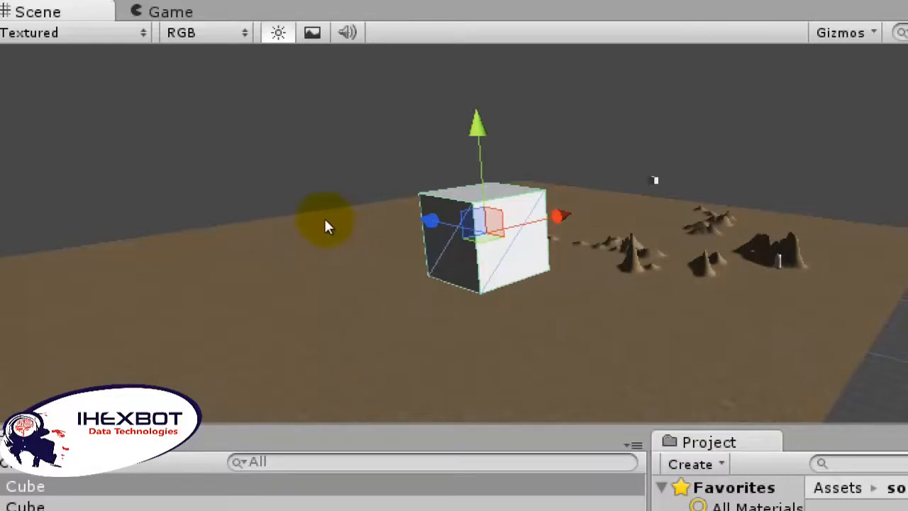
{"action": "key", "text": "Delete"}
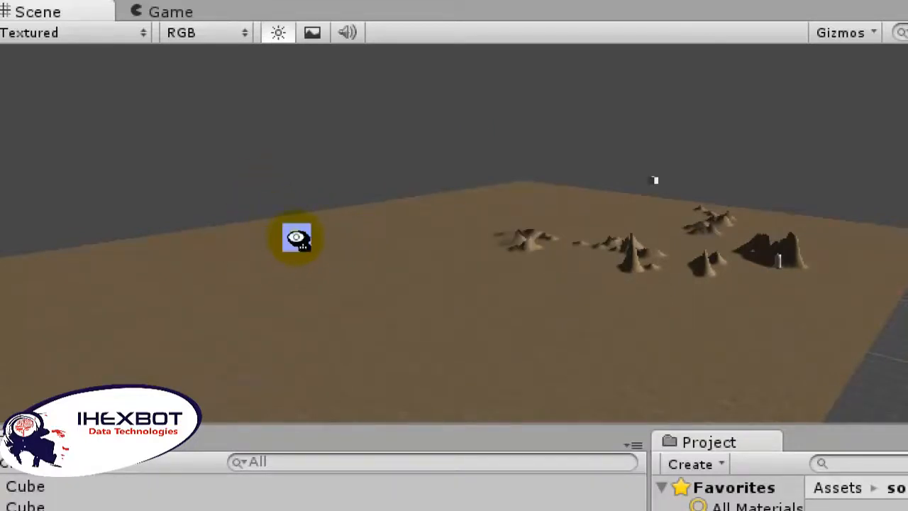
Step: Create another cube close to the terrain's hills and lower it along its Y axis
{"action": "right_click_drag", "start_coordinate": [297, 238], "coordinate": [298, 278]}
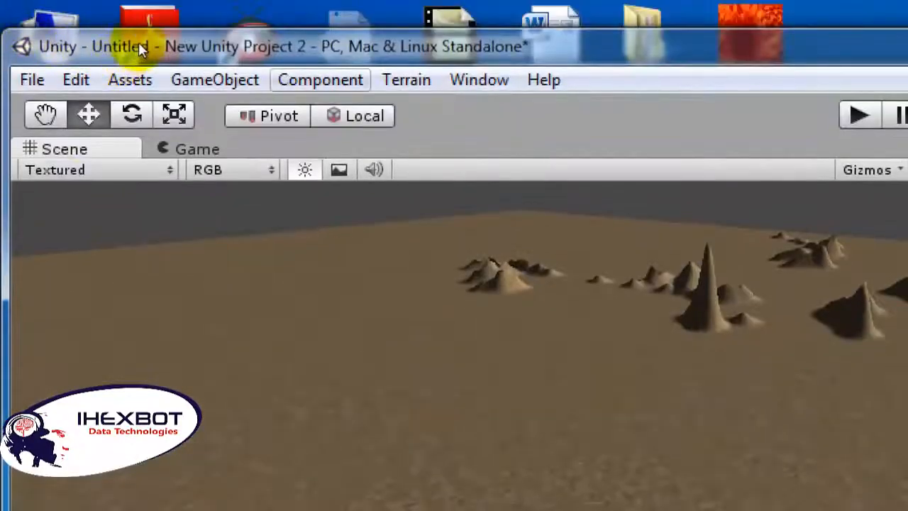
{"action": "left_click", "coordinate": [215, 80]}
{"action": "mouse_move", "coordinate": [284, 140]}
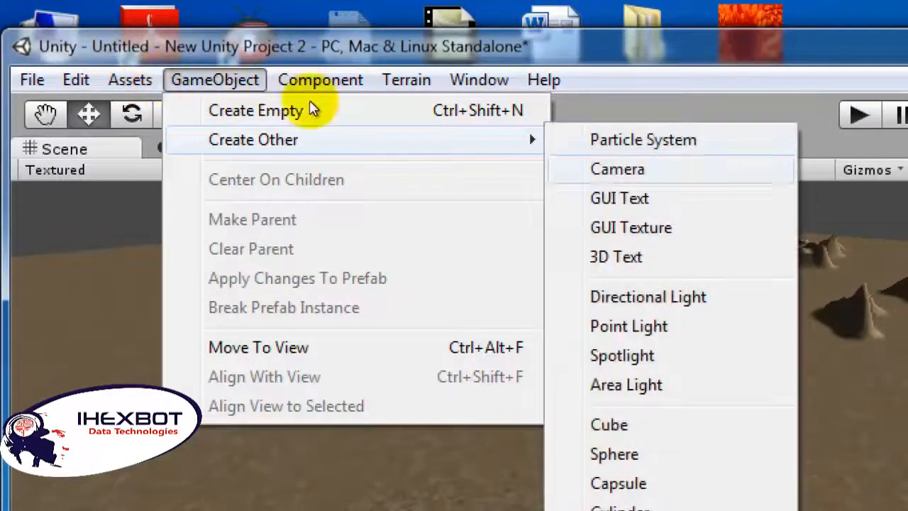
{"action": "left_click", "coordinate": [608, 424]}
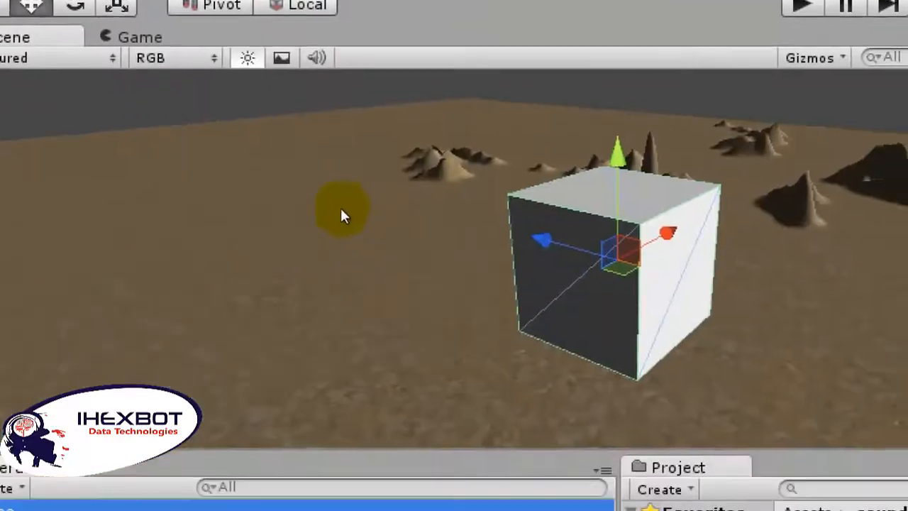
{"action": "mouse_move", "coordinate": [618, 153]}
{"action": "left_mouse_down"}
{"action": "mouse_move", "coordinate": [621, 267]}
{"action": "mouse_move", "coordinate": [617, 189]}
{"action": "left_mouse_up"}
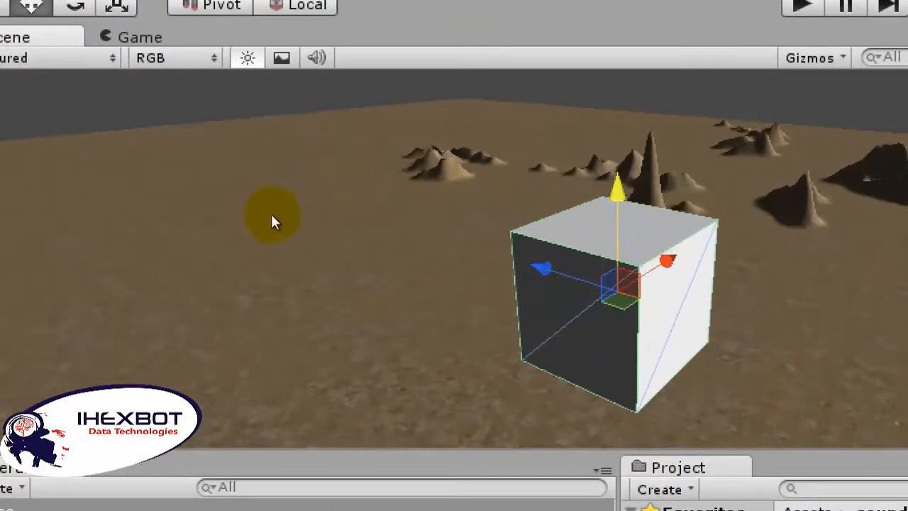
Step: Shift the new cube along its X and Z axes over the open ground in front of the hills
{"action": "middle_click_drag", "start_coordinate": [271, 213], "coordinate": [457, 249]}
{"action": "middle_click_drag", "start_coordinate": [357, 253], "coordinate": [292, 196]}
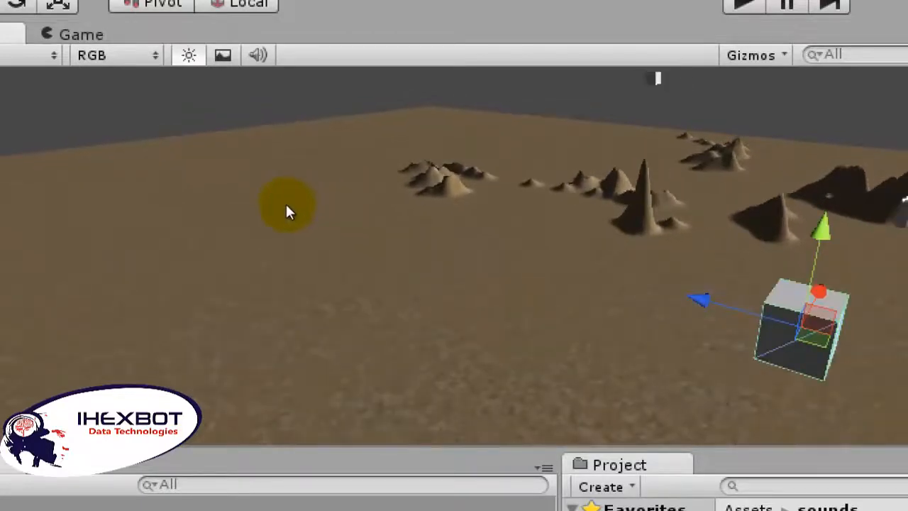
{"action": "left_click_drag", "start_coordinate": [285, 204], "coordinate": [478, 238], "text": "alt"}
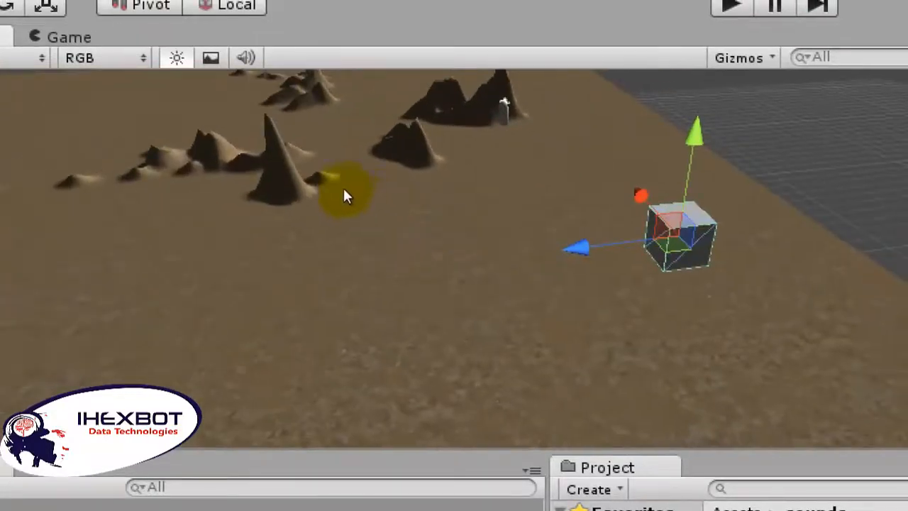
{"action": "left_click_drag", "start_coordinate": [349, 177], "coordinate": [285, 186]}
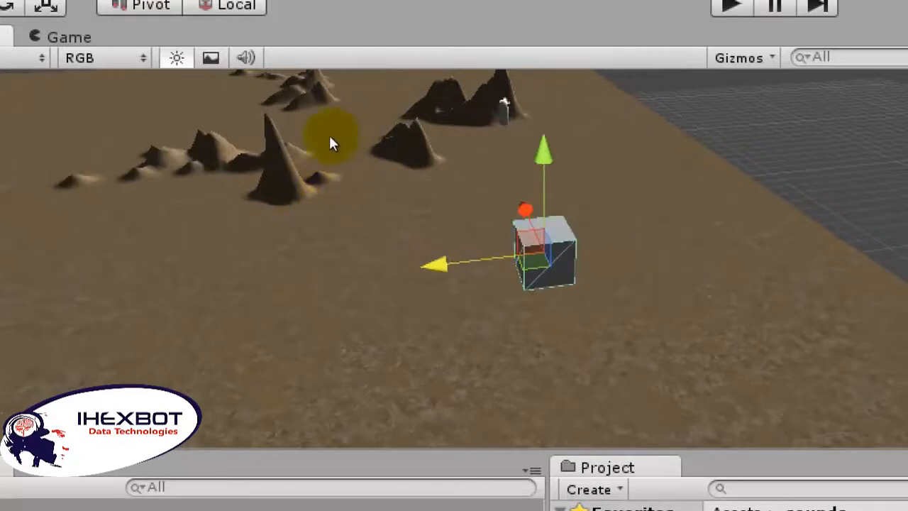
Step: Lower the new cube toward the terrain surface and adjust its position along the X axis
{"action": "left_click_drag", "start_coordinate": [334, 138], "coordinate": [303, 272]}
{"action": "middle_click_drag", "start_coordinate": [278, 221], "coordinate": [295, 119]}
{"action": "scroll", "coordinate": [339, 220], "scroll_direction": "up", "scroll_amount": 5}
{"action": "middle_click_drag", "start_coordinate": [288, 217], "coordinate": [268, 147]}
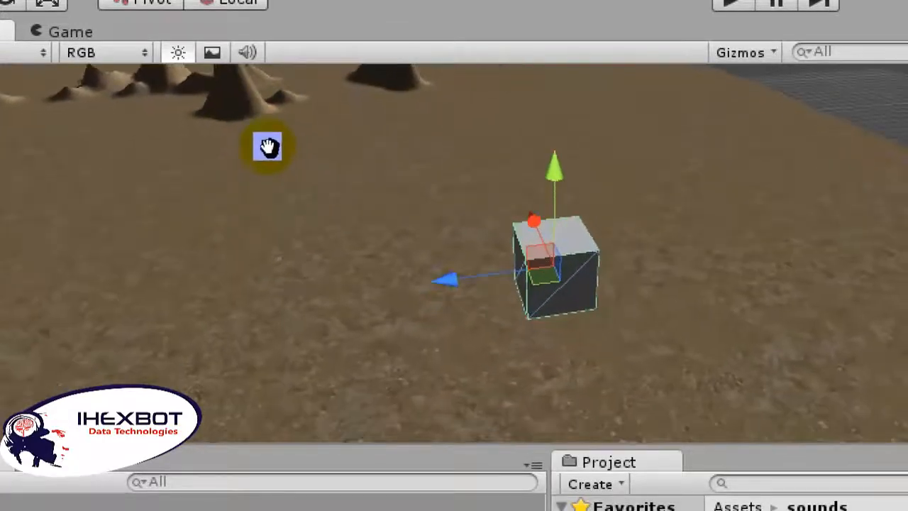
{"action": "left_click_drag", "start_coordinate": [345, 155], "coordinate": [315, 227]}
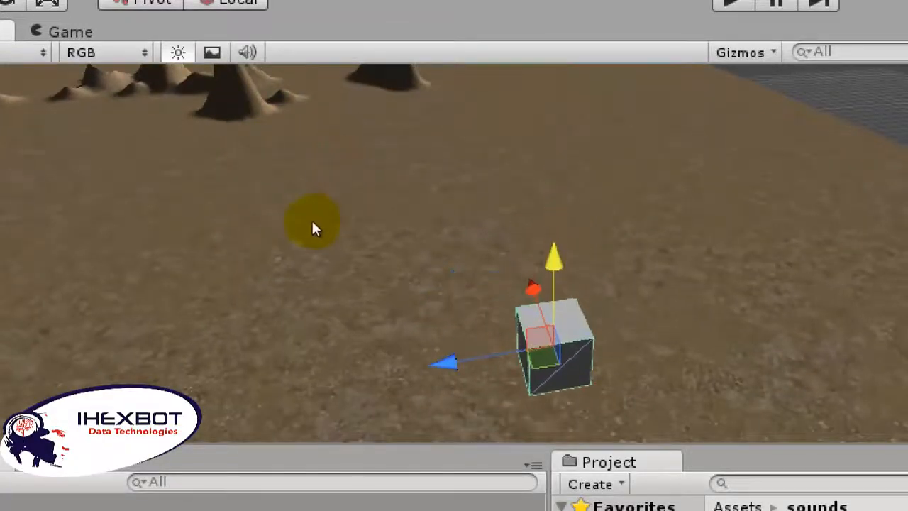
{"action": "middle_click_drag", "start_coordinate": [315, 227], "coordinate": [286, 131]}
{"action": "left_click_drag", "start_coordinate": [325, 172], "coordinate": [299, 131]}
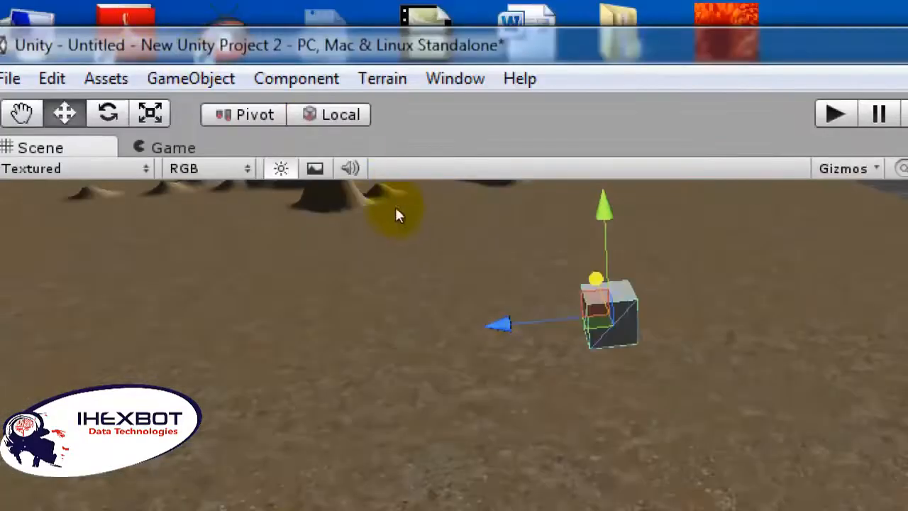
Step: Scale the new cube flatter along Y and longer along Z
{"action": "left_click", "coordinate": [88, 60]}
{"action": "key", "text": "r"}
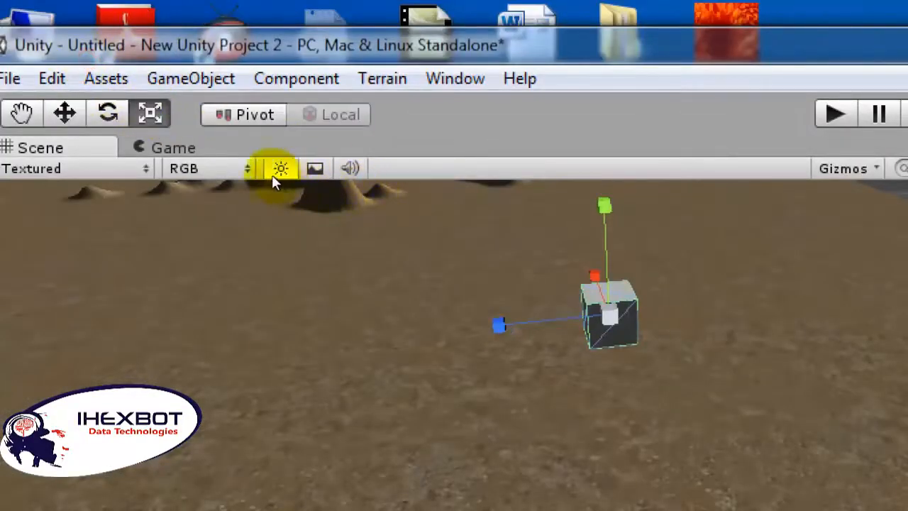
{"action": "left_click_drag", "start_coordinate": [238, 168], "coordinate": [482, 179]}
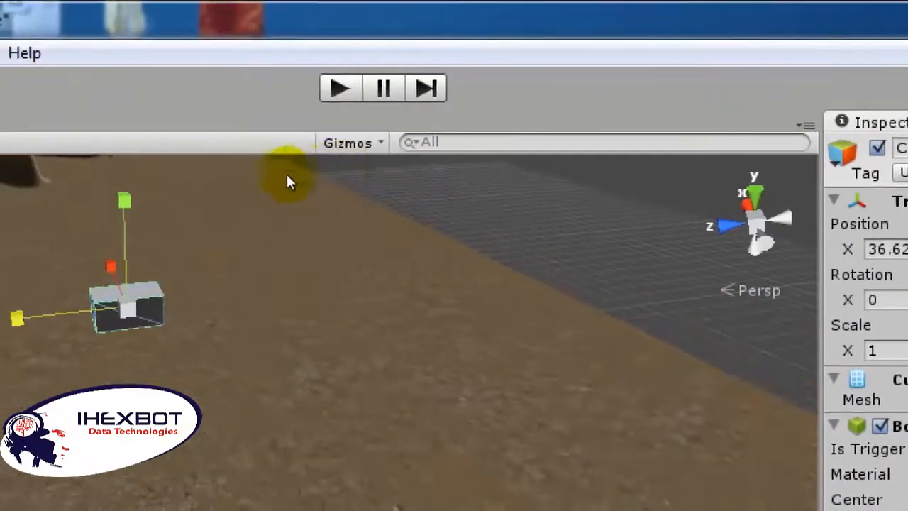
{"action": "left_click_drag", "start_coordinate": [287, 175], "coordinate": [205, 189]}
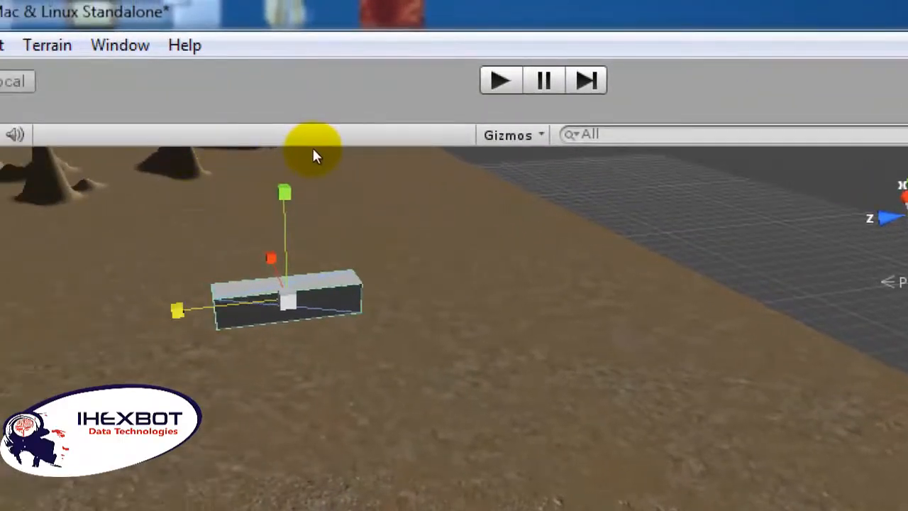
Step: Stretch the flattened cube along X and Z into a large, wide slab
{"action": "left_click_drag", "start_coordinate": [313, 150], "coordinate": [291, 64]}
{"action": "left_click", "coordinate": [516, 234]}
{"action": "left_click", "coordinate": [349, 182]}
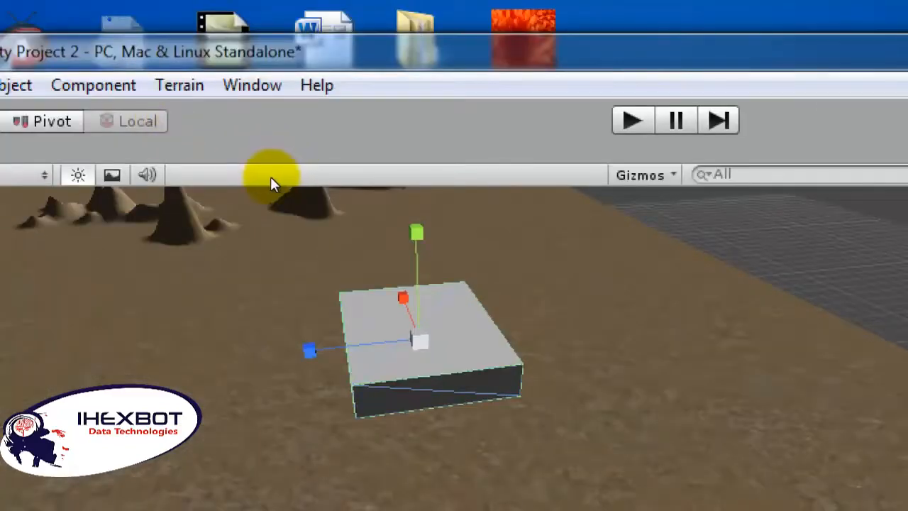
{"action": "left_click_drag", "start_coordinate": [265, 175], "coordinate": [207, 181]}
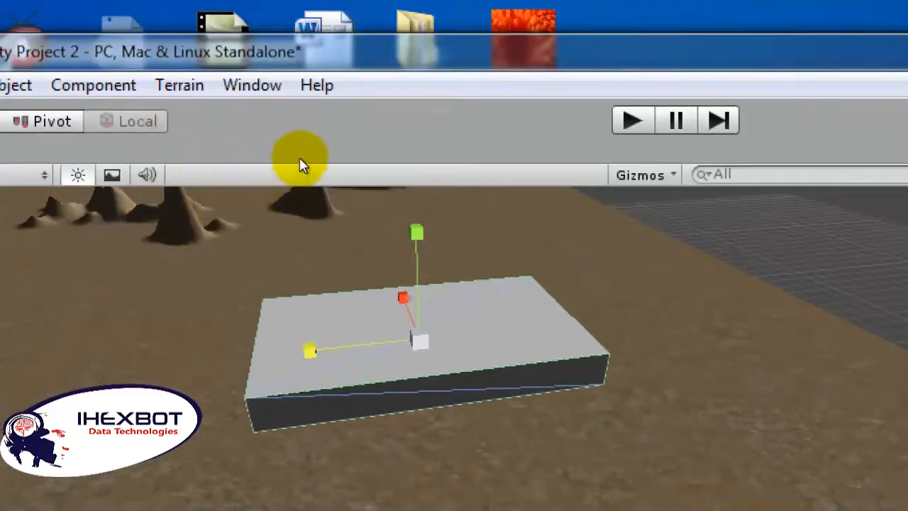
{"action": "left_click_drag", "start_coordinate": [314, 149], "coordinate": [405, 182]}
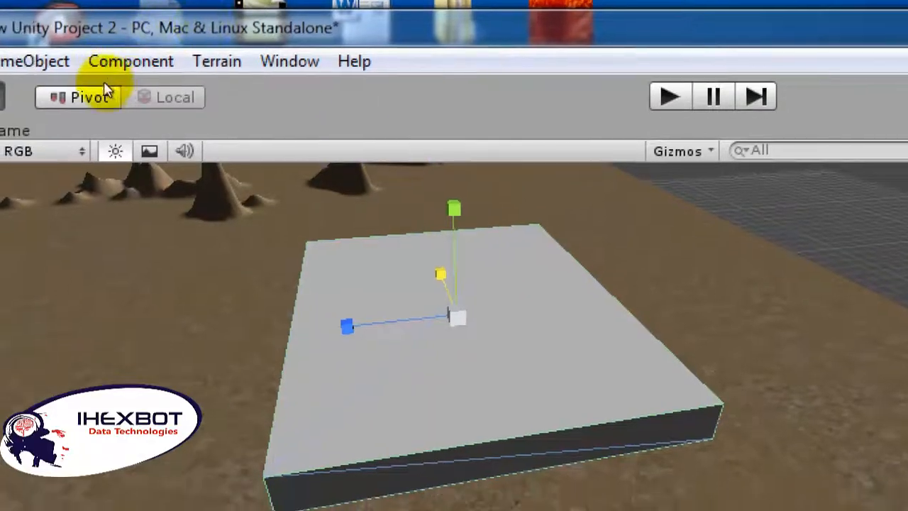
Step: Duplicate the slab, raise the copy on top of it, and shorten and shift the copy along Z to form a stair step
{"action": "key", "text": "w"}
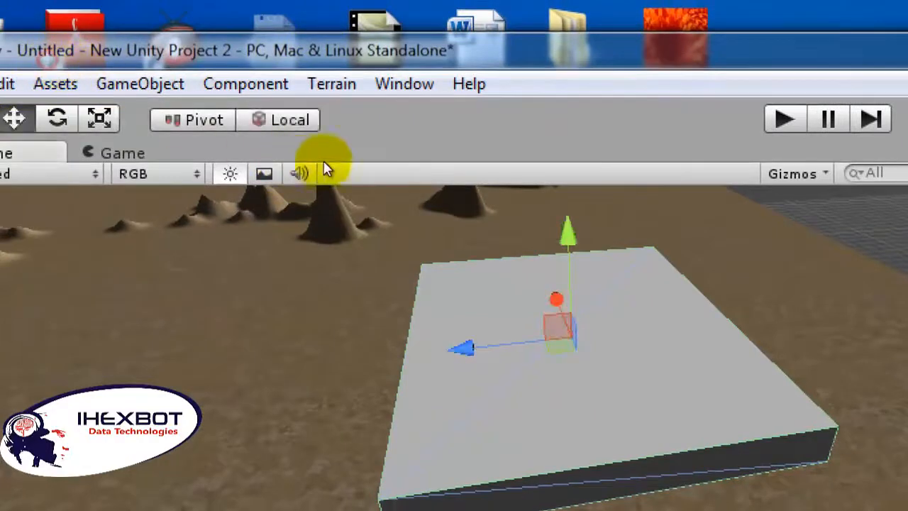
{"action": "left_click_drag", "start_coordinate": [320, 119], "coordinate": [323, 103]}
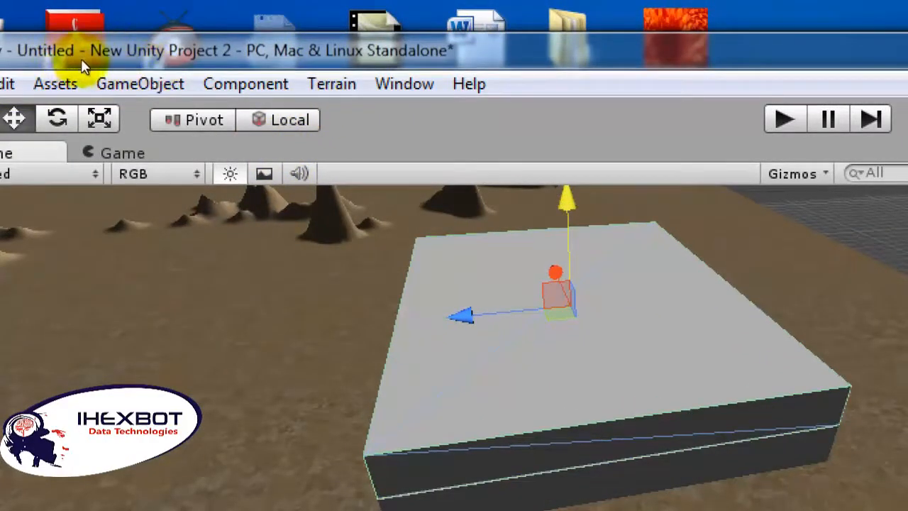
{"action": "key", "text": "r"}
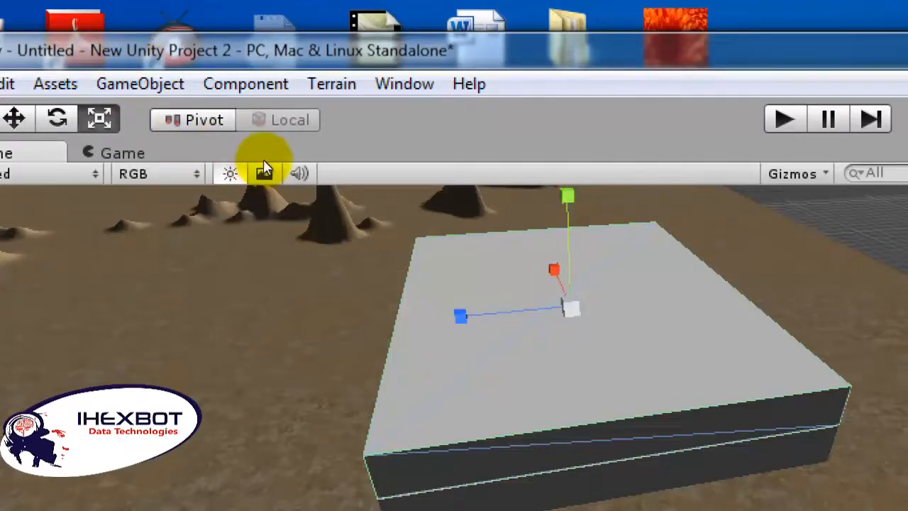
{"action": "left_click_drag", "start_coordinate": [266, 159], "coordinate": [76, 64]}
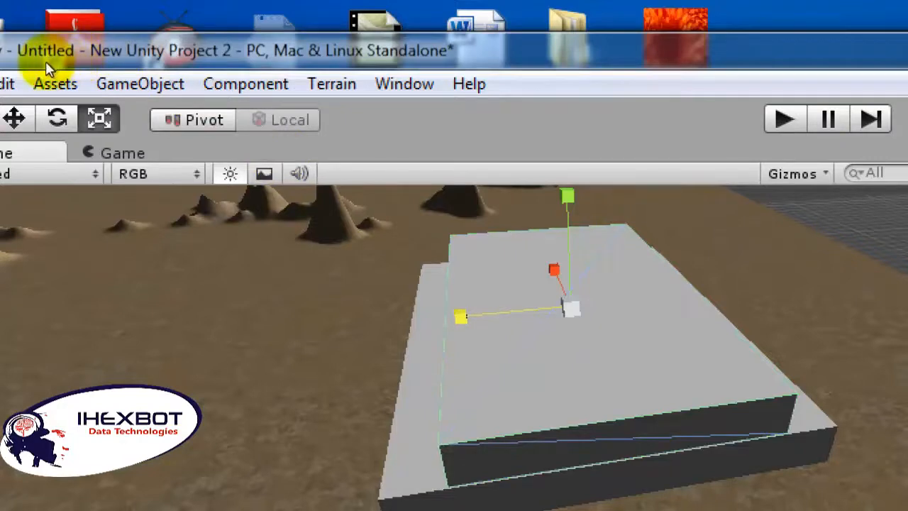
{"action": "key", "text": "w"}
{"action": "left_click_drag", "start_coordinate": [268, 160], "coordinate": [286, 159]}
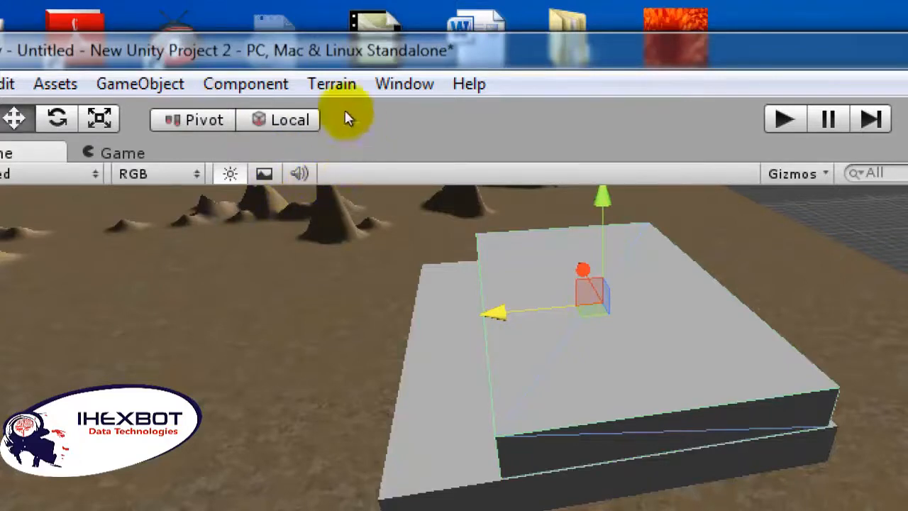
Step: Duplicate the upper slab, raise the copy along Y as a third layer, and shorten it along Z
{"action": "mouse_move", "coordinate": [604, 195]}
{"action": "left_mouse_down"}
{"action": "mouse_move", "coordinate": [606, 151]}
{"action": "mouse_move", "coordinate": [606, 173]}
{"action": "left_mouse_up"}
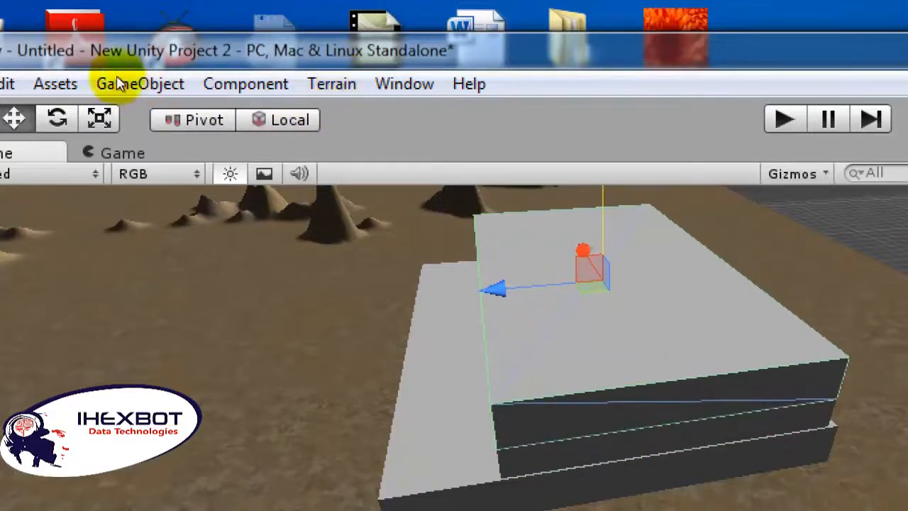
{"action": "key", "text": "r"}
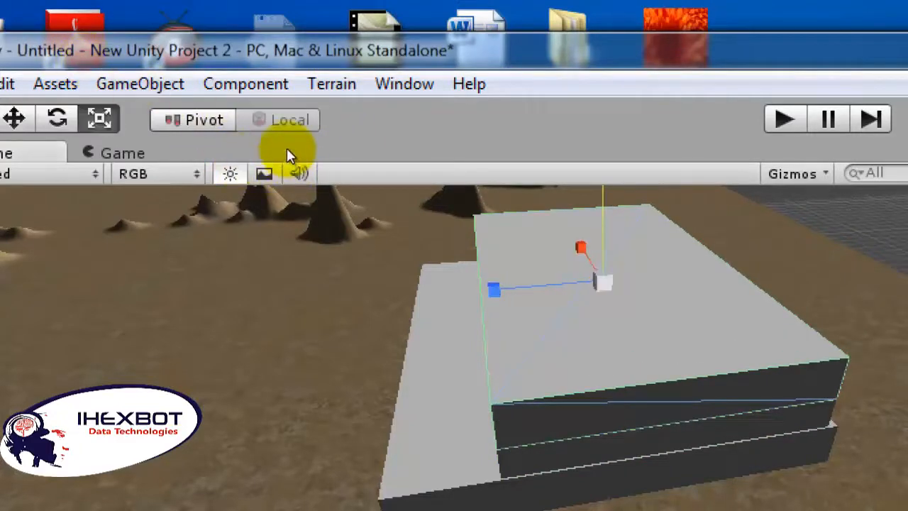
{"action": "left_click_drag", "start_coordinate": [495, 290], "coordinate": [536, 287]}
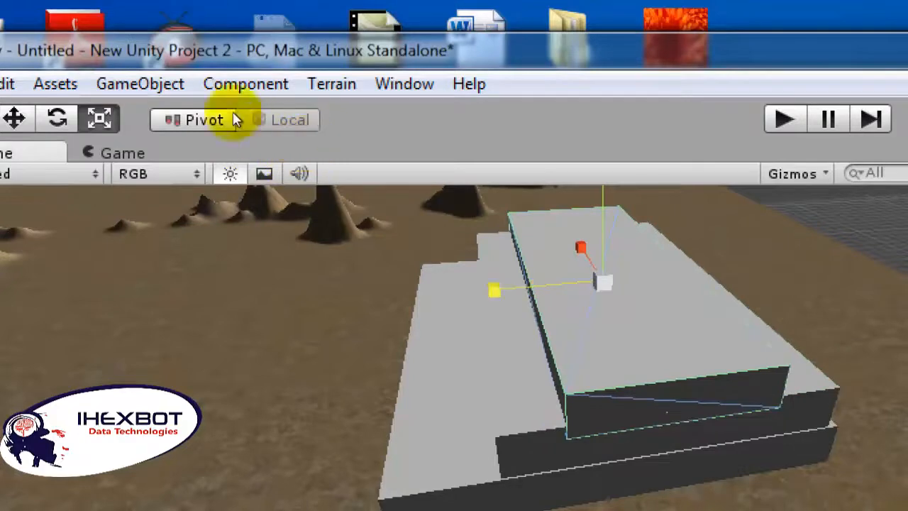
Step: Move the third slab along Z to offset it from the step below
{"action": "key", "text": "w"}
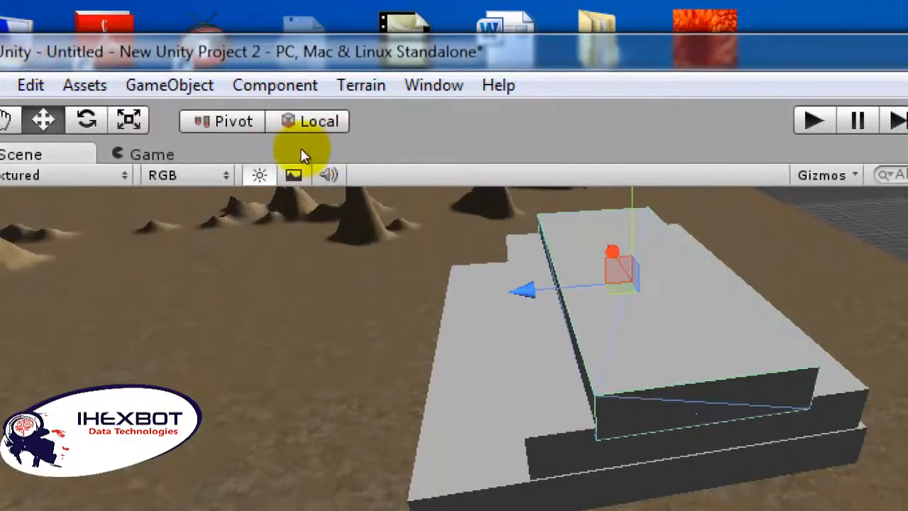
{"action": "left_click_drag", "start_coordinate": [525, 290], "coordinate": [569, 286]}
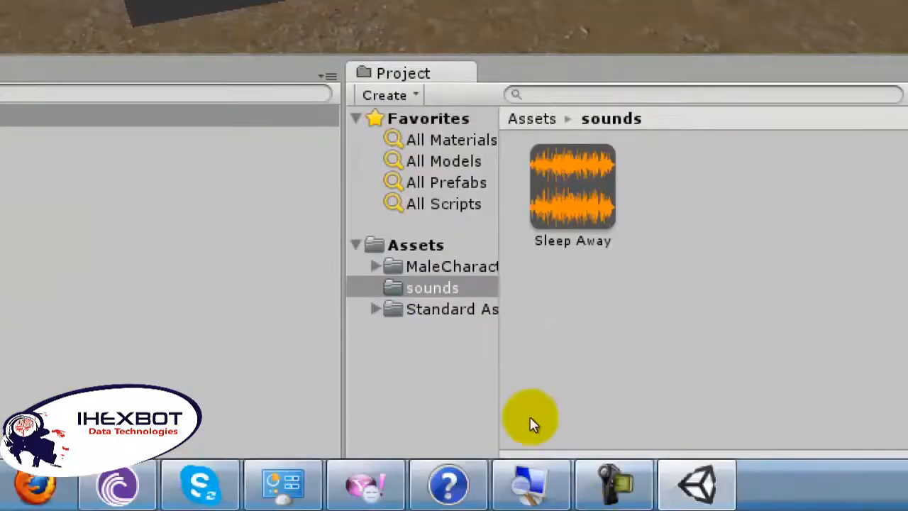
Step: Create a new material named concrete in the Assets folder
{"action": "right_click", "coordinate": [381, 386]}
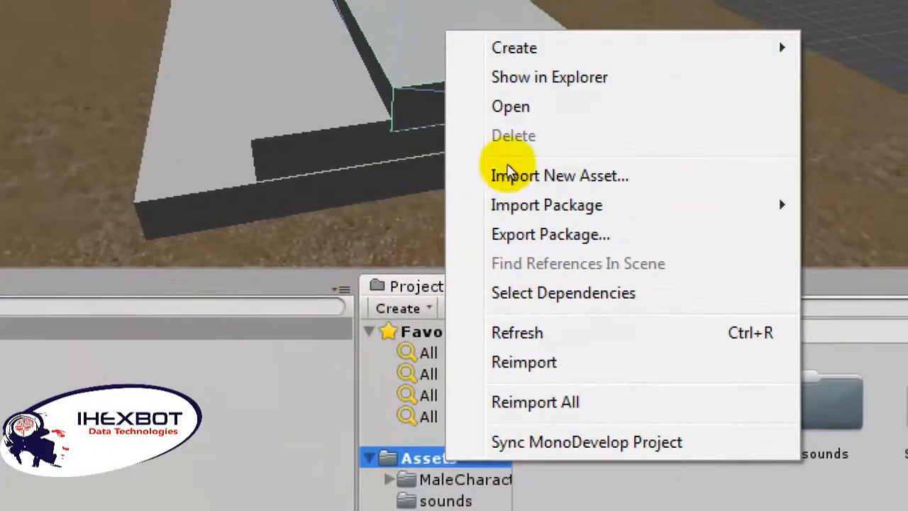
{"action": "mouse_move", "coordinate": [632, 40]}
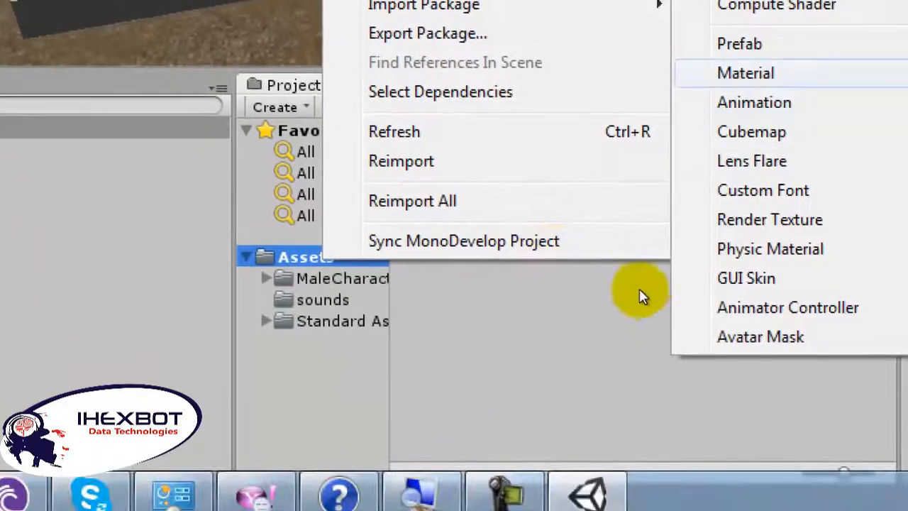
{"action": "left_click", "coordinate": [628, 291]}
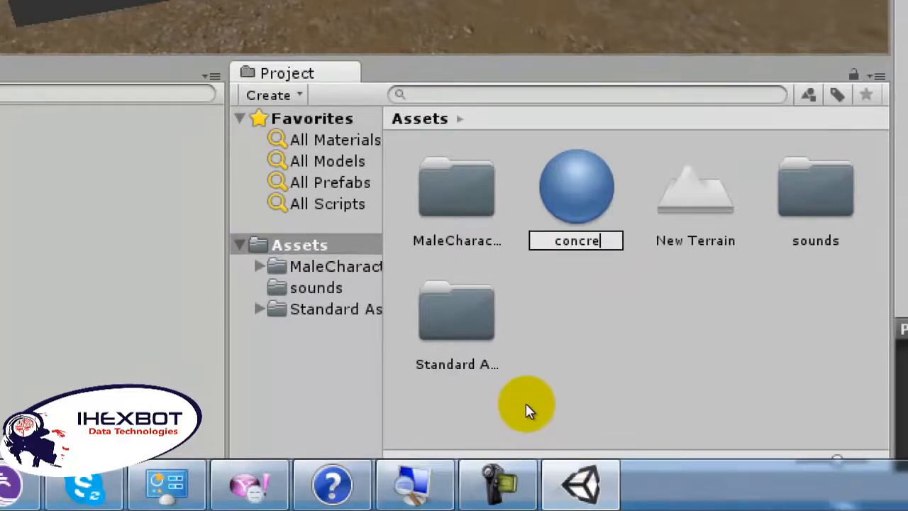
{"action": "key", "text": "Return"}
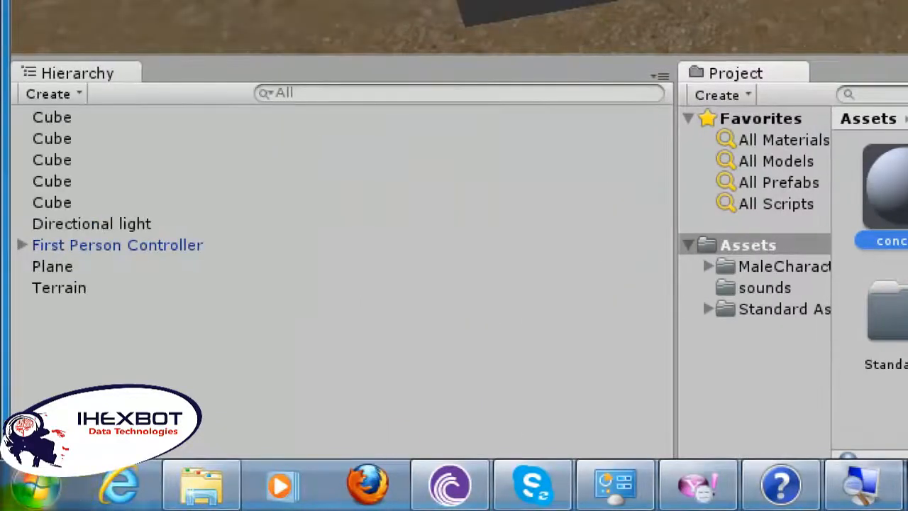
Step: In Windows Explorer, browse from Computer through Program Files, Autodesk, 3ds Max 2011 and maps to the Concrete folder
{"action": "left_click", "coordinate": [36, 489]}
{"action": "left_click", "coordinate": [403, 96]}
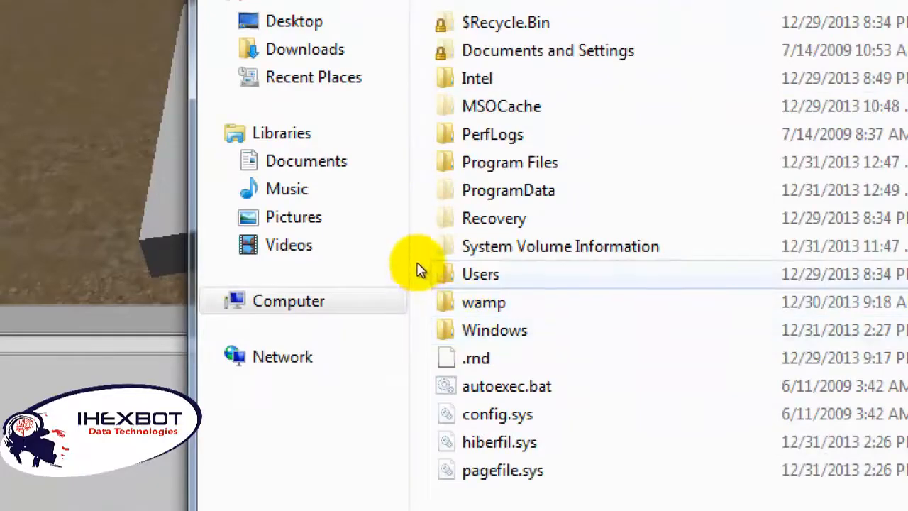
{"action": "double_click", "coordinate": [421, 217]}
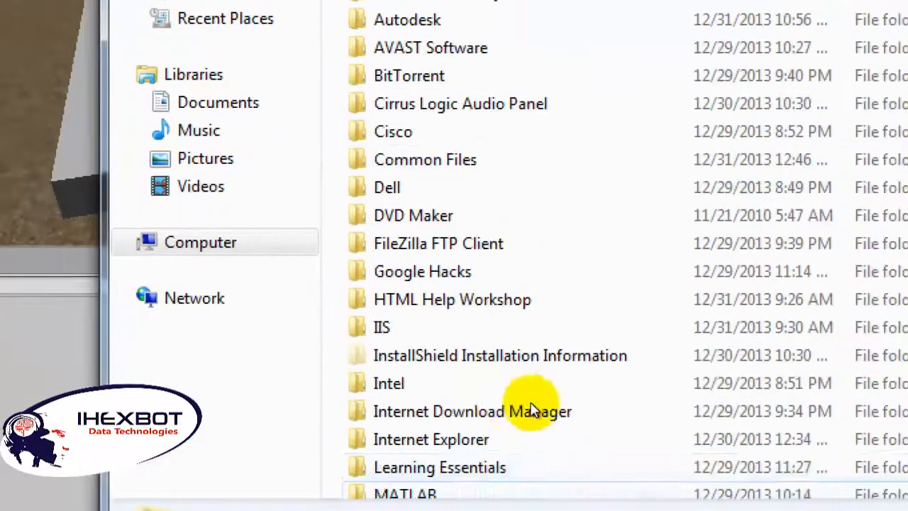
{"action": "left_click", "coordinate": [414, 156]}
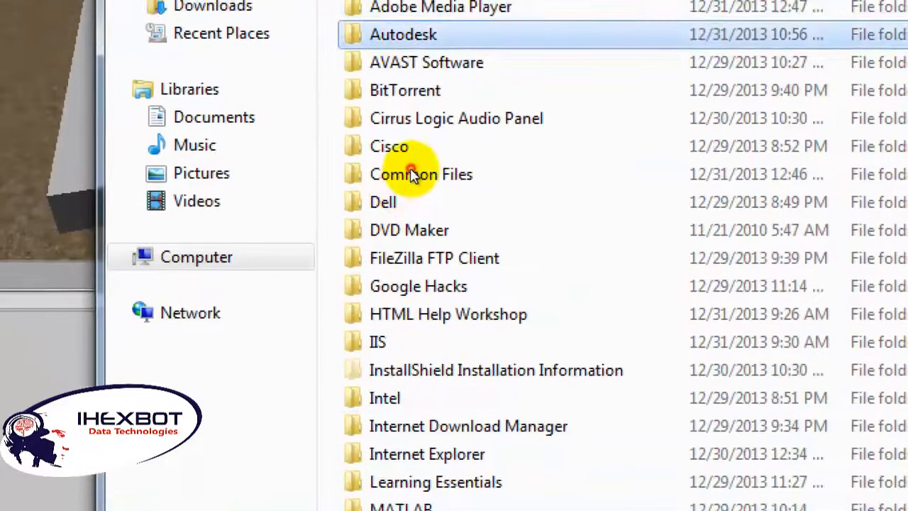
{"action": "double_click", "coordinate": [411, 170]}
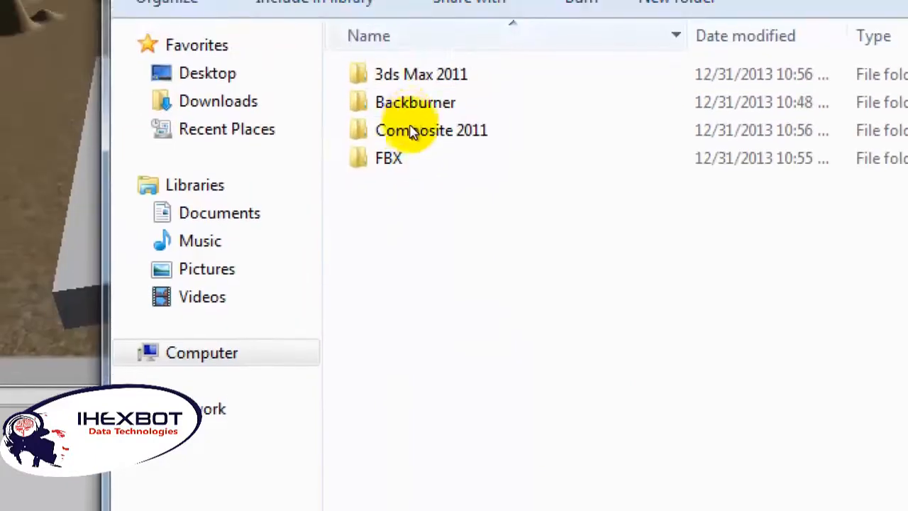
{"action": "left_click", "coordinate": [417, 141]}
{"action": "key", "text": "Return"}
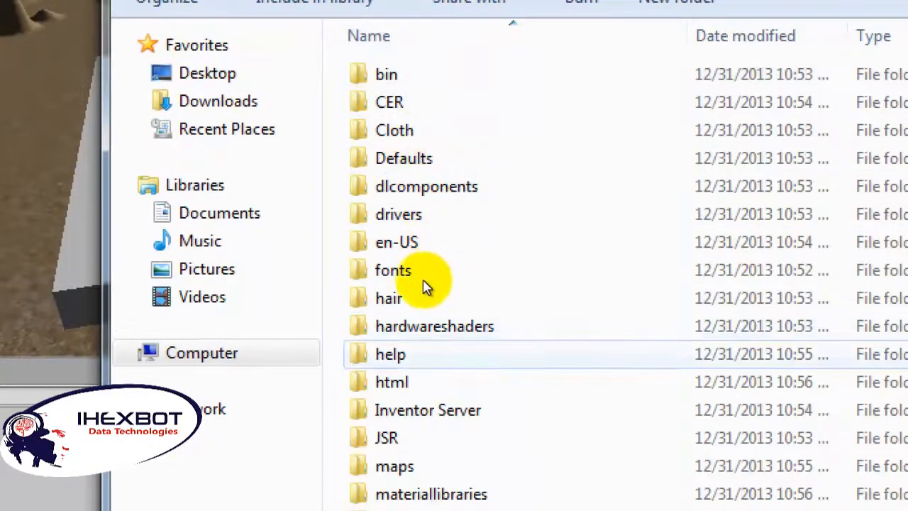
{"action": "double_click", "coordinate": [394, 467]}
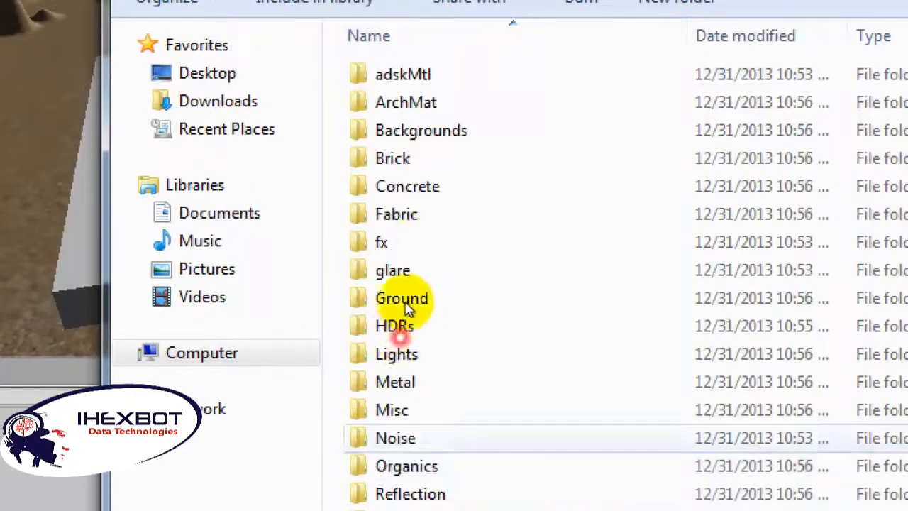
{"action": "double_click", "coordinate": [408, 191]}
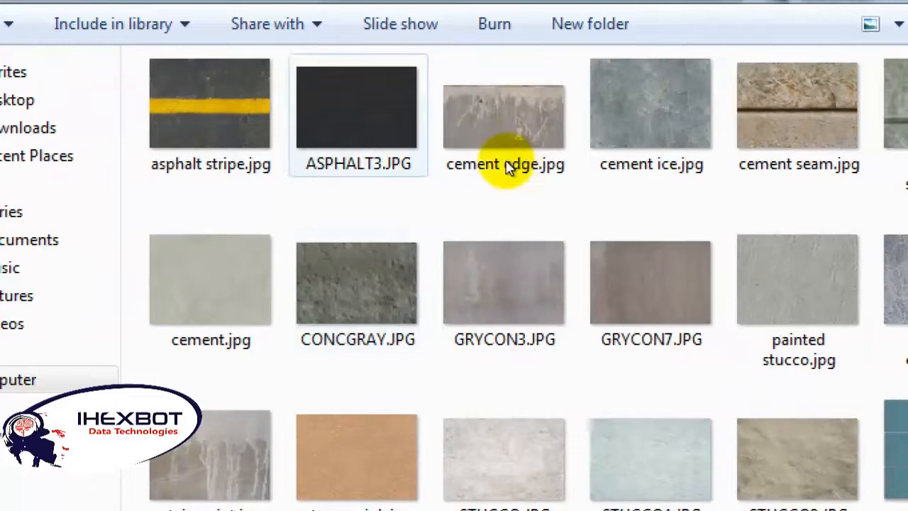
Step: Import the cement edge.jpg texture into Assets and assign it as the concrete material's base texture
{"action": "left_click", "coordinate": [535, 157]}
{"action": "left_click_drag", "start_coordinate": [553, 163], "coordinate": [499, 384]}
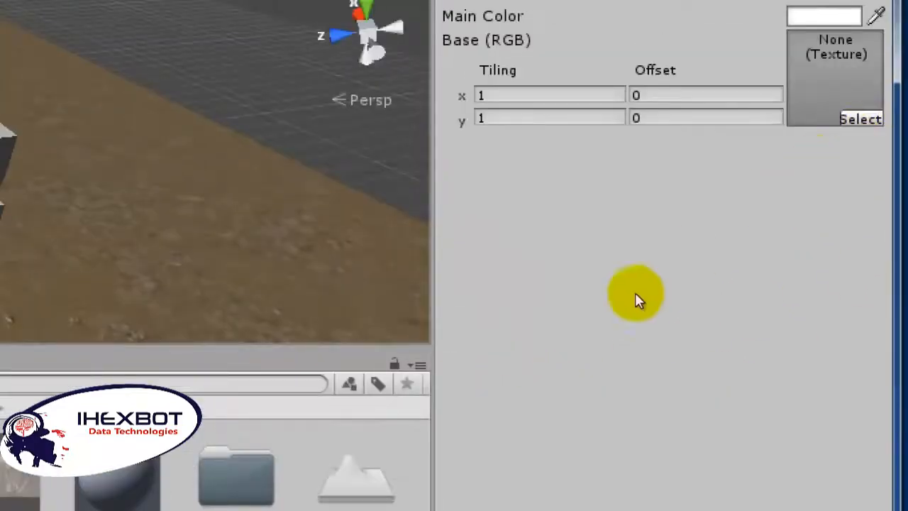
{"action": "left_click_drag", "start_coordinate": [562, 312], "coordinate": [906, 127]}
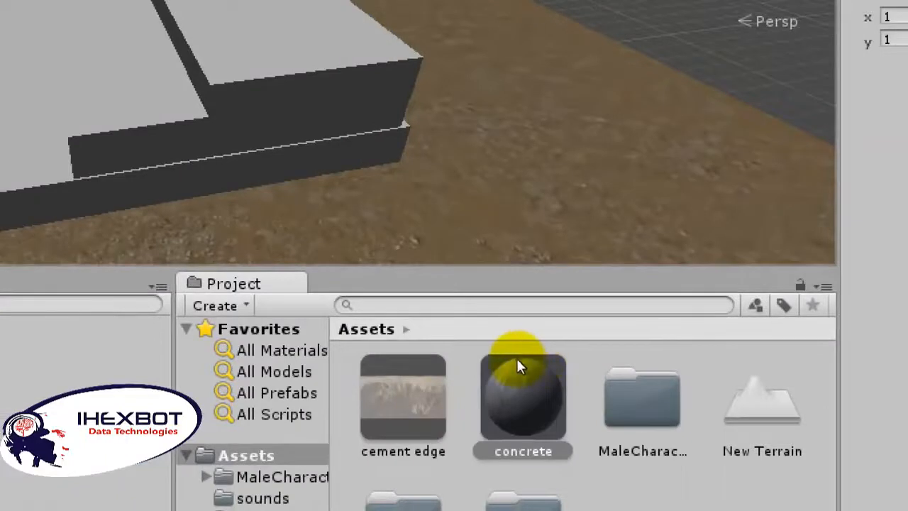
Step: Apply the concrete material to the stair slabs in the scene
{"action": "left_click_drag", "start_coordinate": [516, 364], "coordinate": [354, 220]}
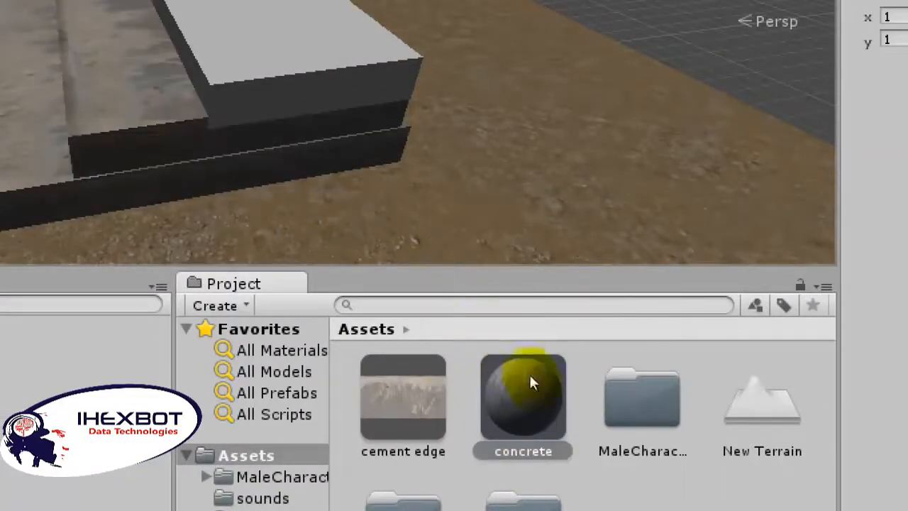
{"action": "left_click_drag", "start_coordinate": [517, 360], "coordinate": [375, 180]}
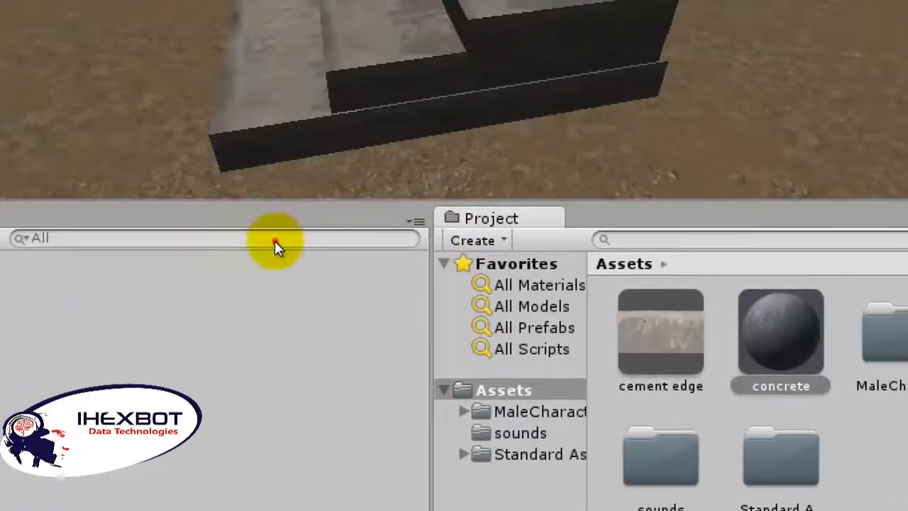
Step: Rename the bottom stair slab from Cube to firstStair
{"action": "left_click", "coordinate": [274, 241]}
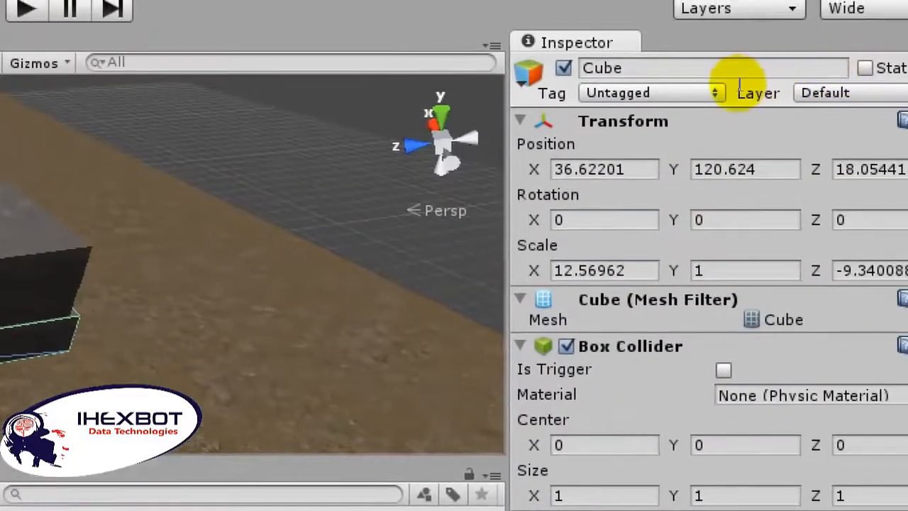
{"action": "left_click", "coordinate": [738, 85]}
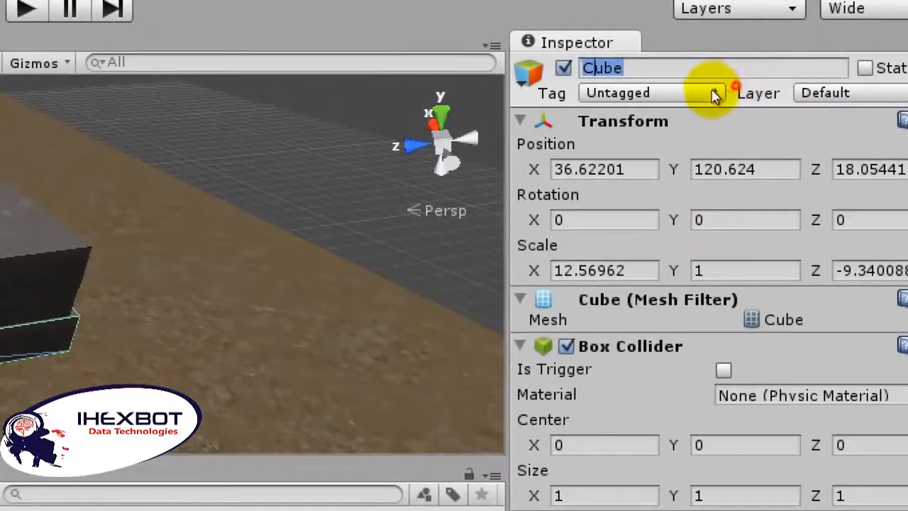
{"action": "key", "text": "Left"}
{"action": "left_click", "coordinate": [740, 94]}
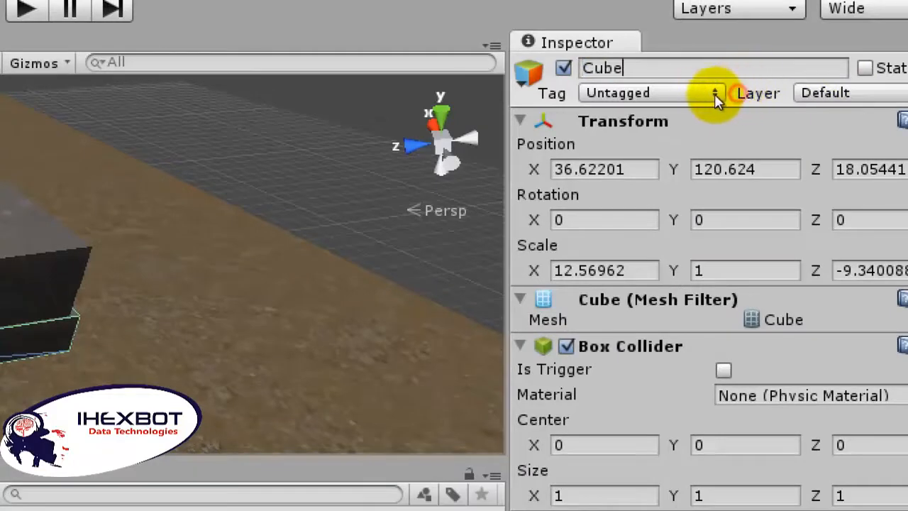
{"action": "key", "text": "shift+Left"}
{"action": "key", "text": "BackSpace"}
{"action": "key", "text": "BackSpace"}
{"action": "key", "text": "BackSpace"}
{"action": "key", "text": "BackSpace"}
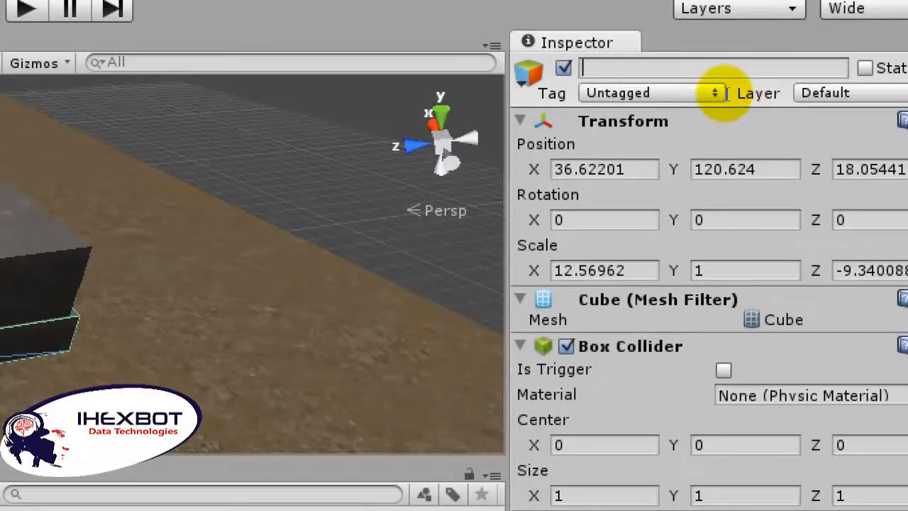
{"action": "type", "text": "firstStair"}
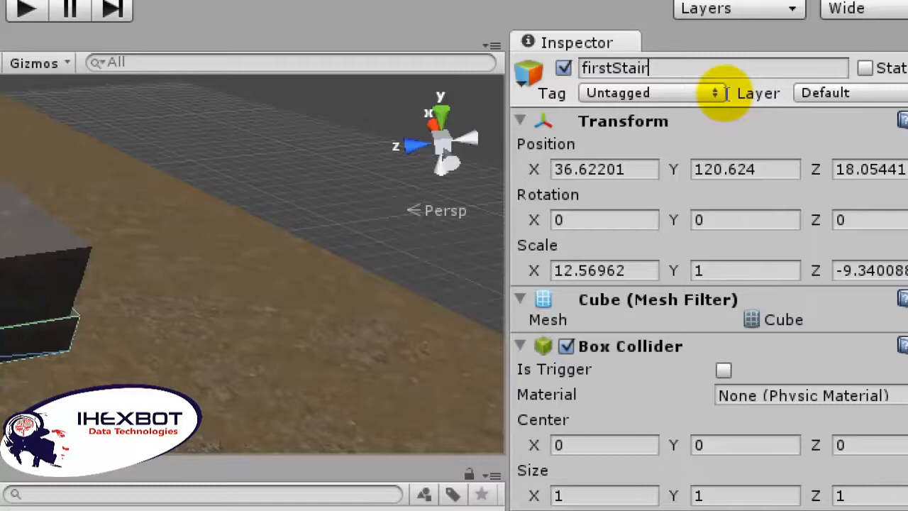
{"action": "key", "text": "Return"}
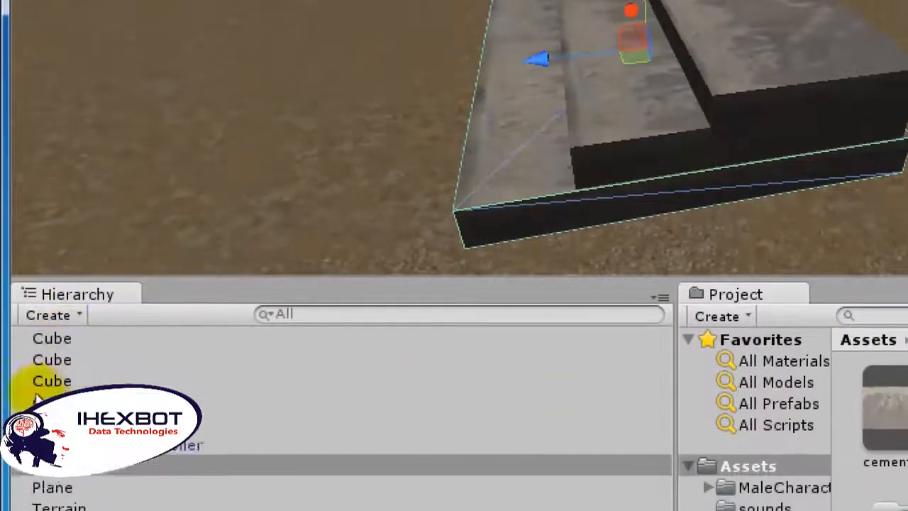
Step: Parent the two upper stair slabs under the bottom slab in the object hierarchy
{"action": "left_click", "coordinate": [306, 187]}
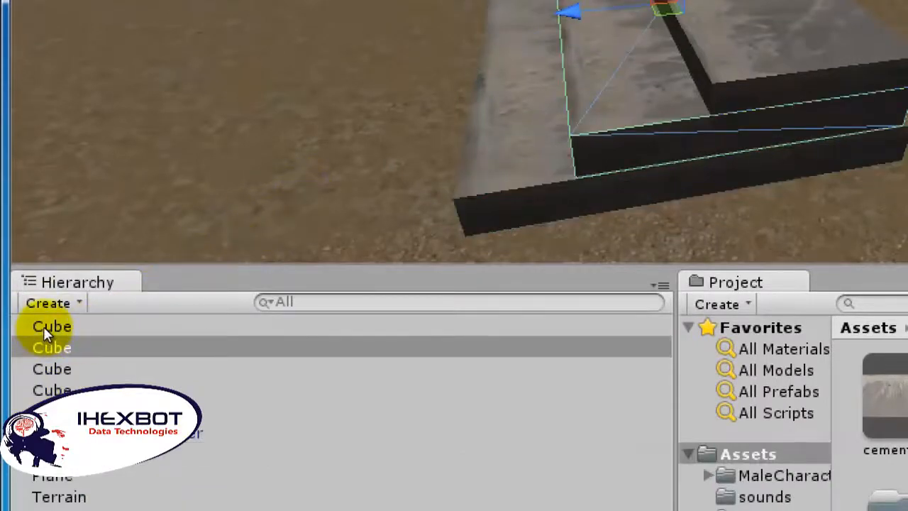
{"action": "left_click_drag", "start_coordinate": [44, 326], "coordinate": [54, 375]}
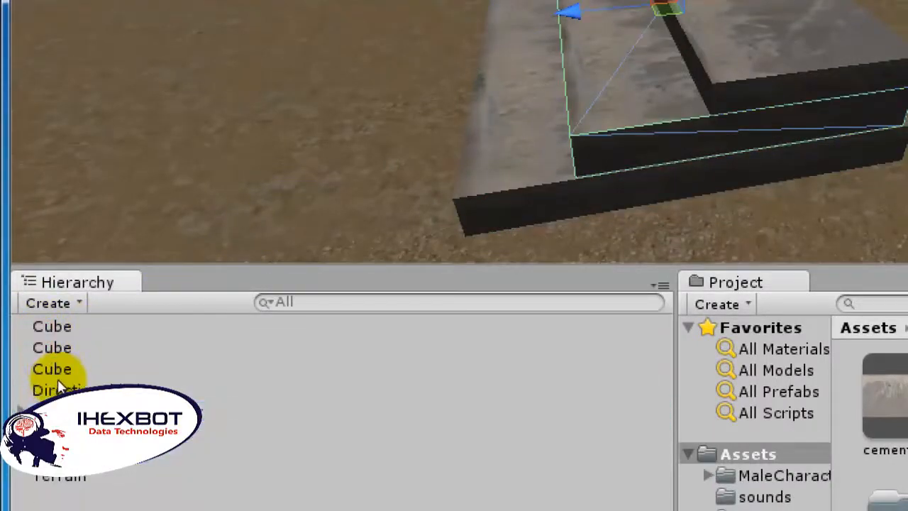
{"action": "left_click", "coordinate": [374, 175]}
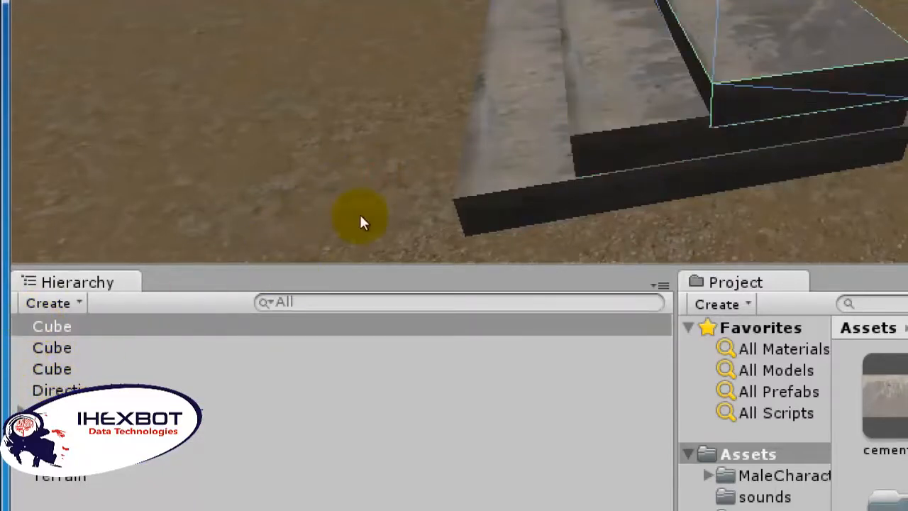
{"action": "left_click_drag", "start_coordinate": [58, 319], "coordinate": [51, 369]}
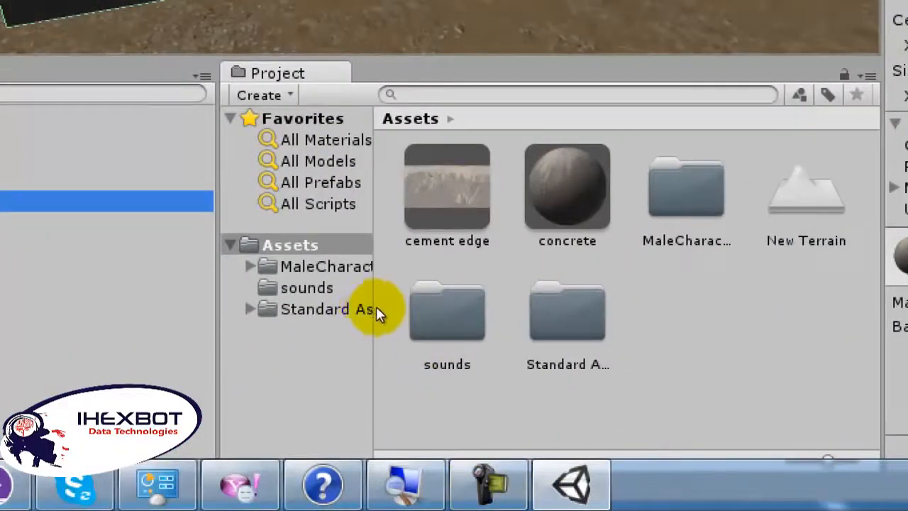
Step: Create a prefab named stairs in Assets and store the grouped stair slabs in it
{"action": "left_click", "coordinate": [265, 95]}
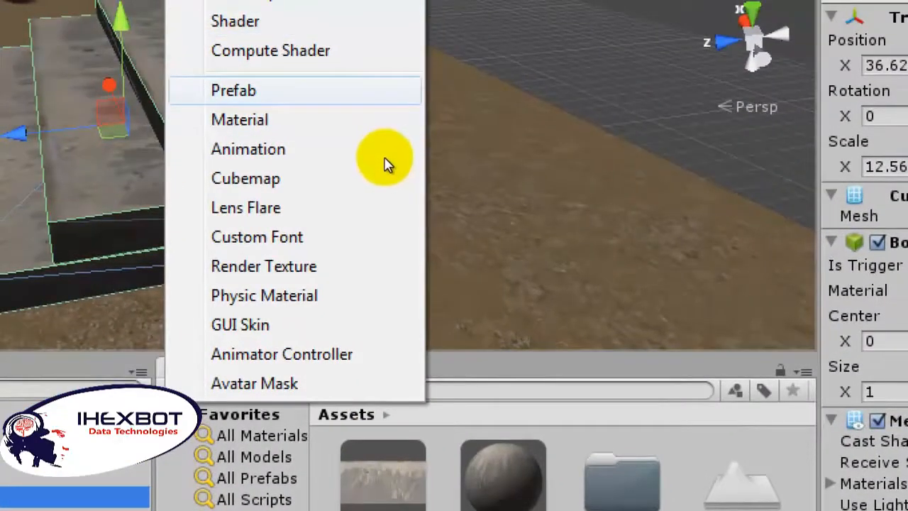
{"action": "left_click", "coordinate": [384, 91]}
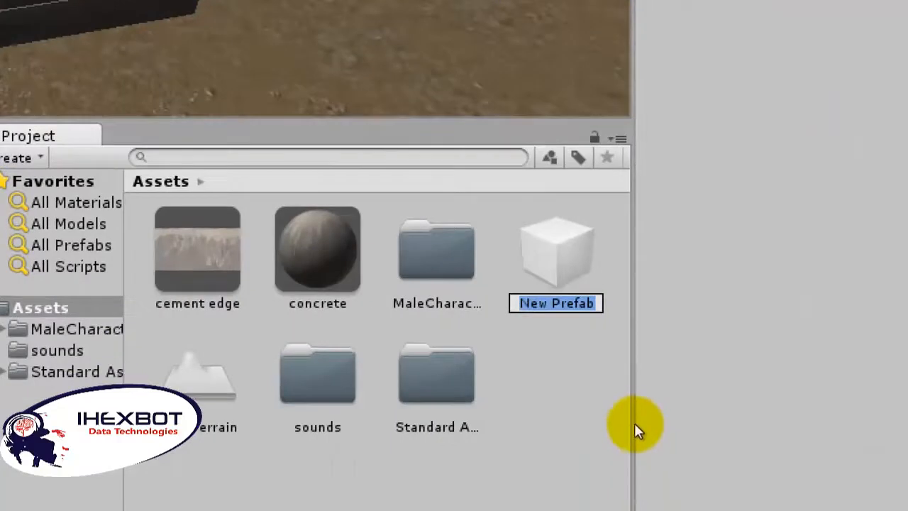
{"action": "type", "text": "s"}
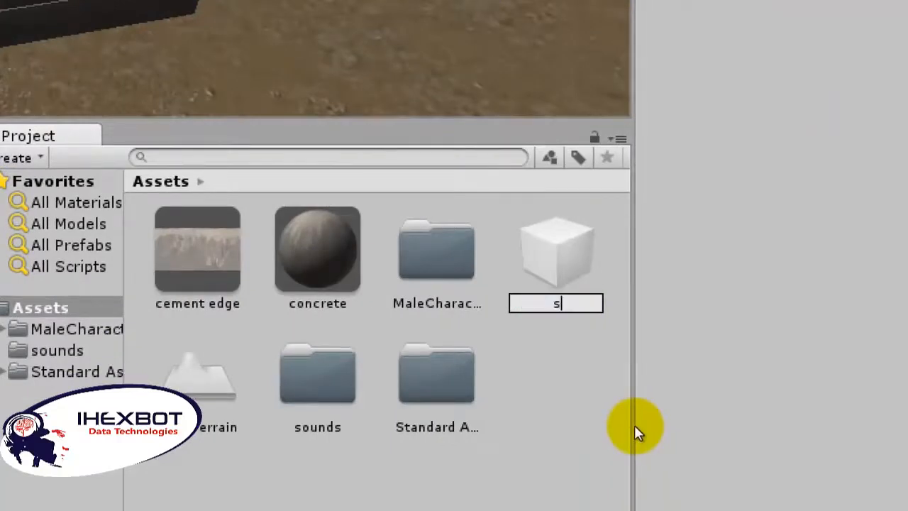
{"action": "type", "text": "tairs"}
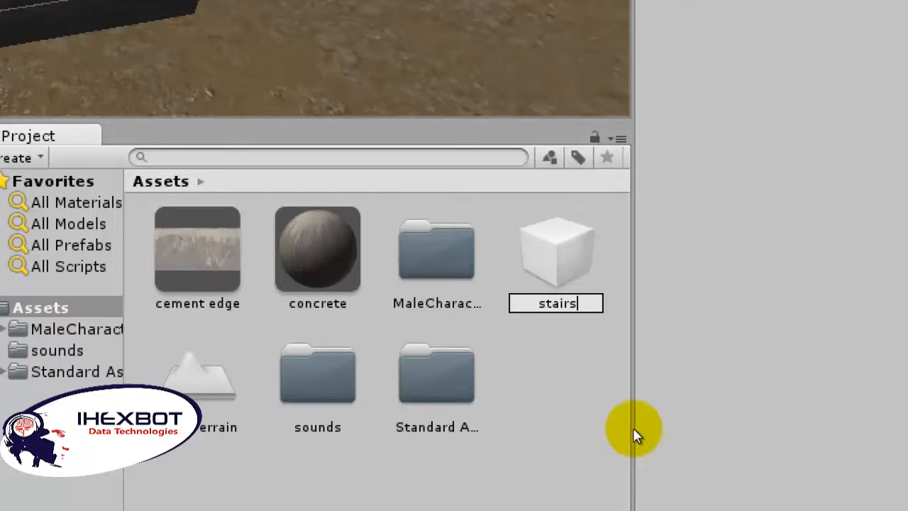
{"action": "key", "text": "Return"}
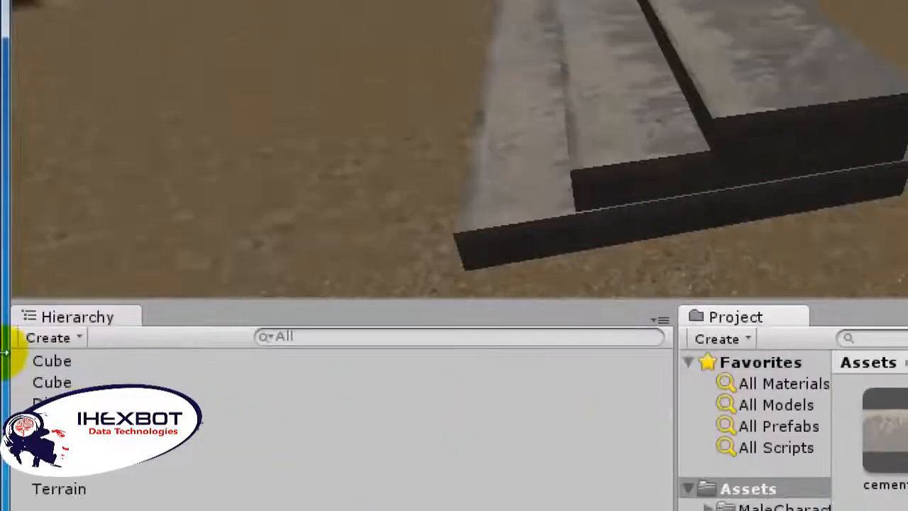
{"action": "left_click_drag", "start_coordinate": [35, 354], "coordinate": [520, 414]}
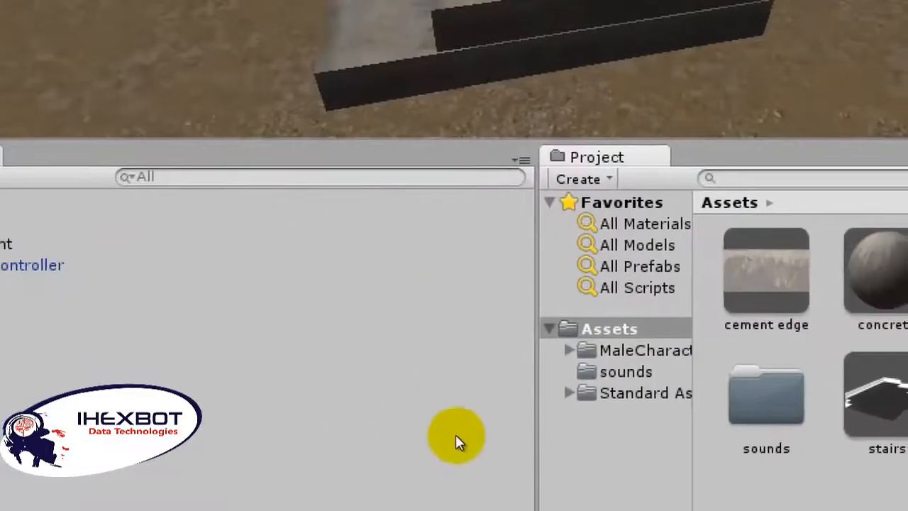
Step: Place an instance of the stairs prefab beside the original staircase and adjust its height on the terrain
{"action": "left_click_drag", "start_coordinate": [520, 416], "coordinate": [42, 71]}
{"action": "left_click_drag", "start_coordinate": [131, 203], "coordinate": [130, 202]}
{"action": "scroll", "coordinate": [107, 167], "scroll_direction": "down", "scroll_amount": 3}
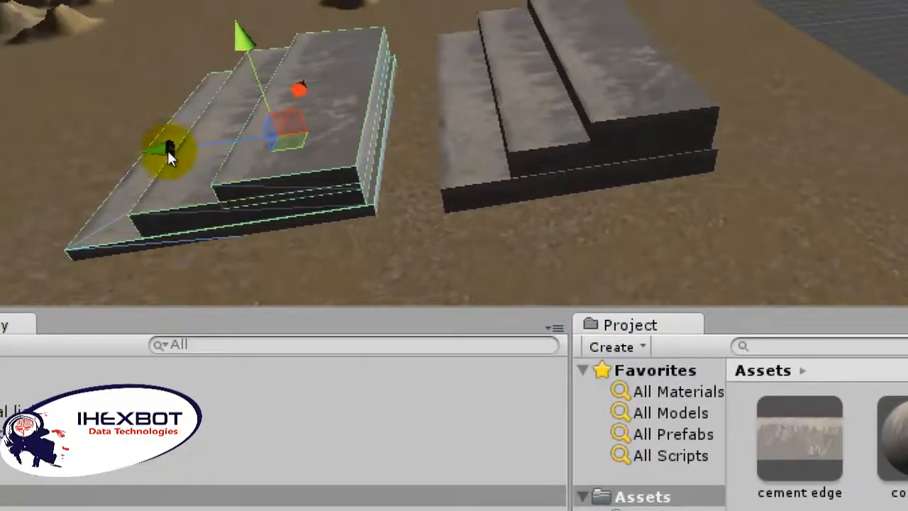
{"action": "left_click_drag", "start_coordinate": [147, 119], "coordinate": [158, 139]}
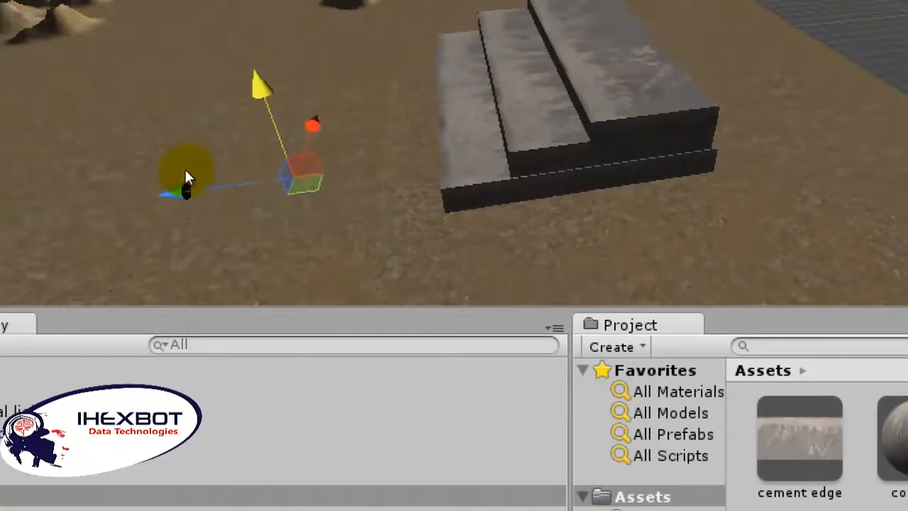
{"action": "left_click_drag", "start_coordinate": [185, 171], "coordinate": [181, 150]}
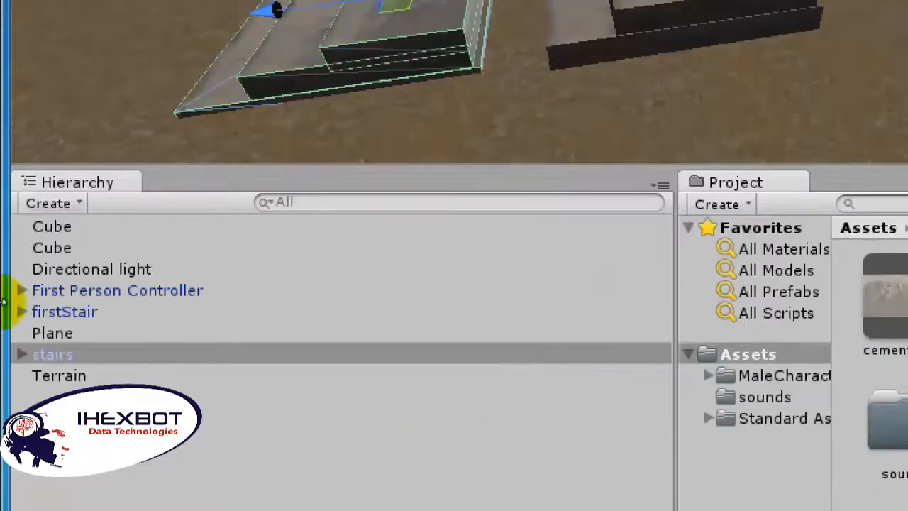
Step: Delete both staircases, firstStair and the stairs prefab instance, from the scene
{"action": "right_click", "coordinate": [25, 355]}
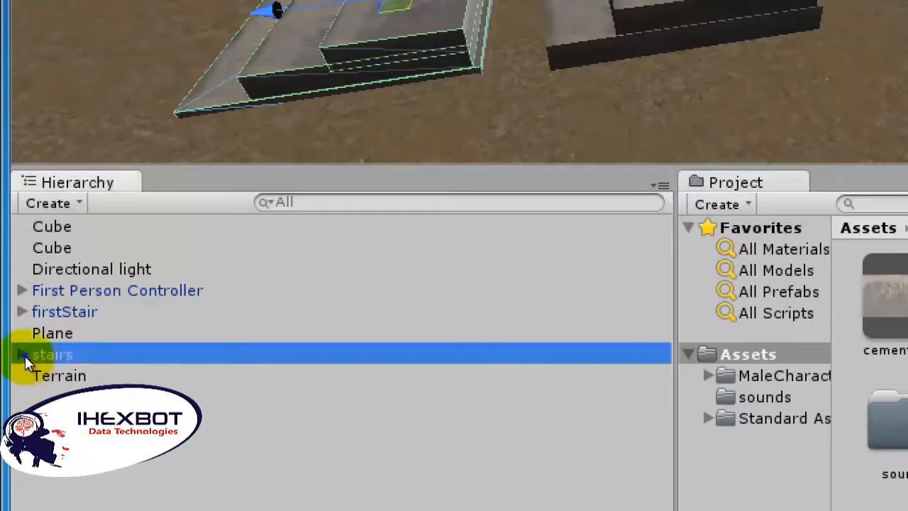
{"action": "left_click", "coordinate": [21, 357]}
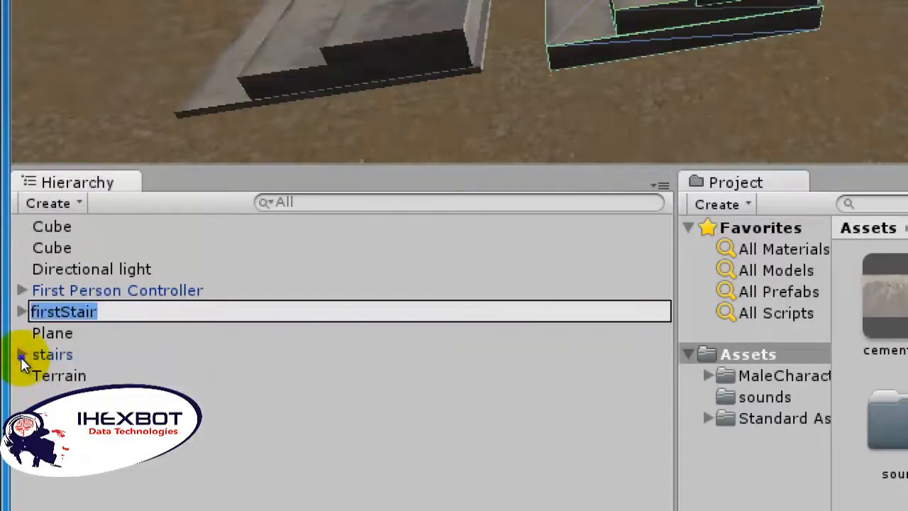
{"action": "right_click", "coordinate": [20, 357]}
{"action": "left_click", "coordinate": [8, 356]}
{"action": "left_click", "coordinate": [9, 356]}
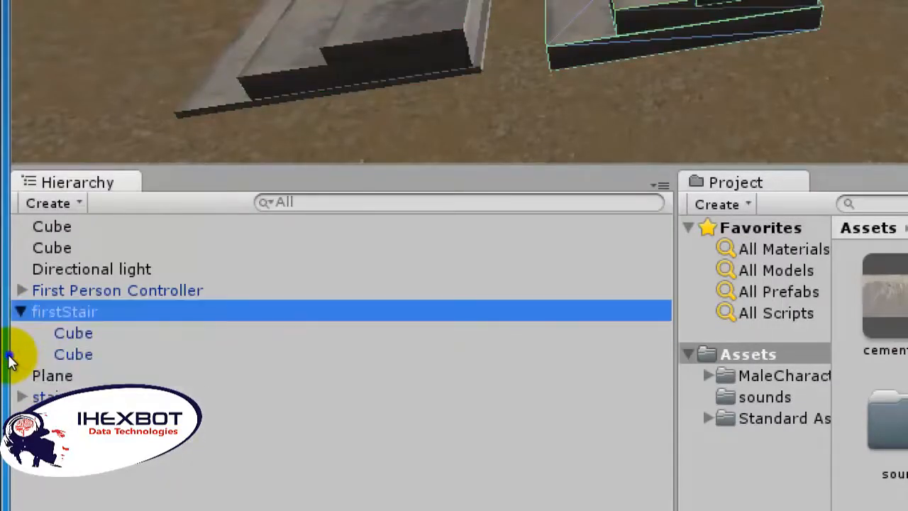
{"action": "right_click", "coordinate": [32, 358]}
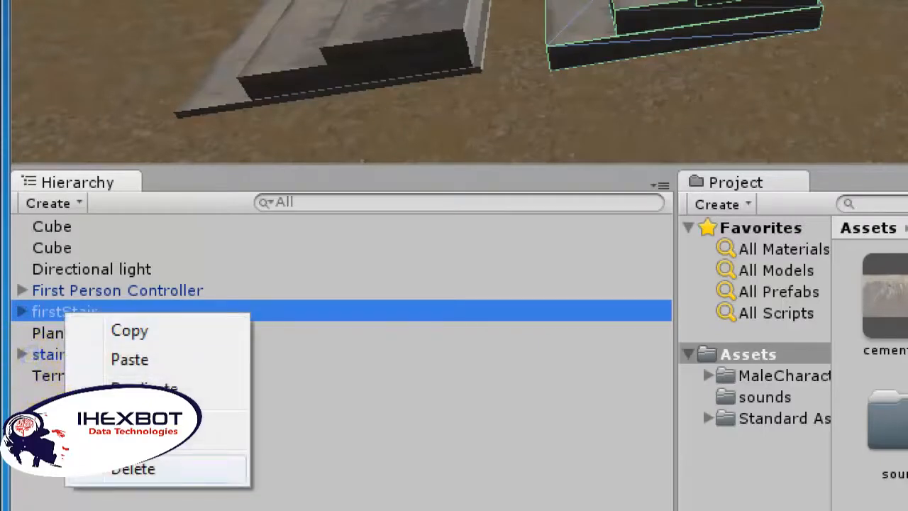
{"action": "left_click", "coordinate": [135, 469]}
{"action": "left_click", "coordinate": [31, 367]}
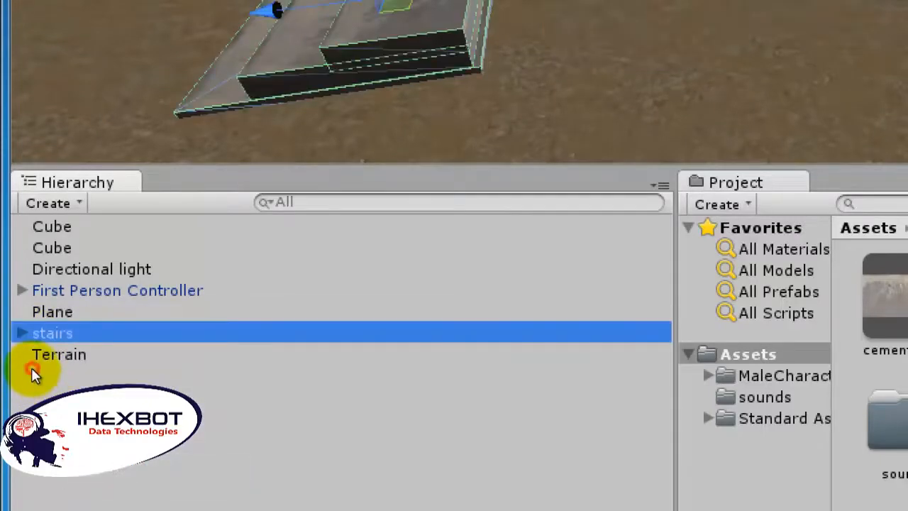
{"action": "right_click", "coordinate": [32, 368]}
{"action": "left_click", "coordinate": [133, 492]}
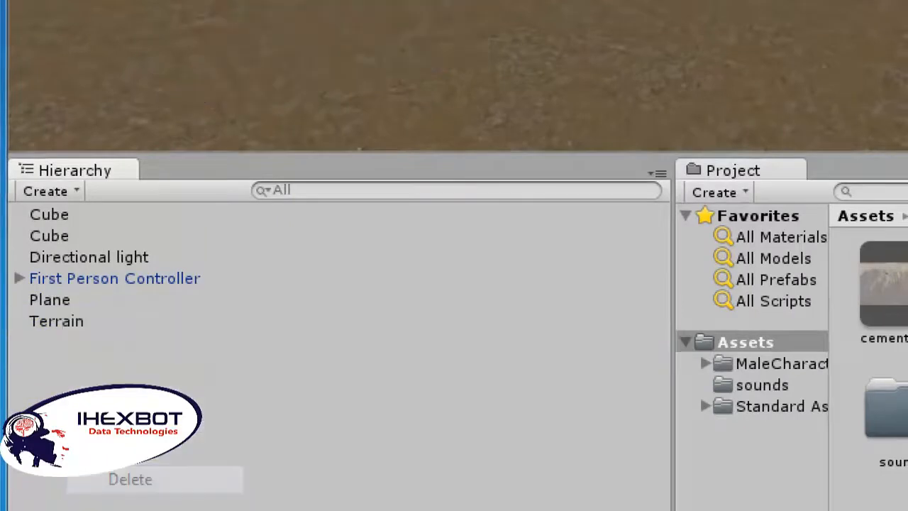
Step: Place the stairs prefab on the terrain near the First Person Controller and adjust its height
{"action": "scroll", "coordinate": [169, 154], "scroll_direction": "up", "scroll_amount": 3}
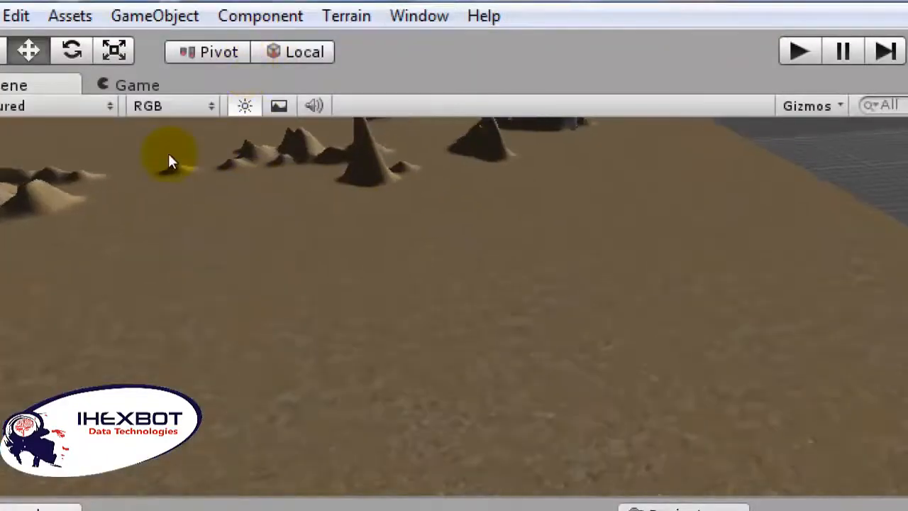
{"action": "middle_click_drag", "start_coordinate": [168, 154], "coordinate": [558, 415]}
{"action": "scroll", "coordinate": [220, 165], "scroll_direction": "down", "scroll_amount": 5}
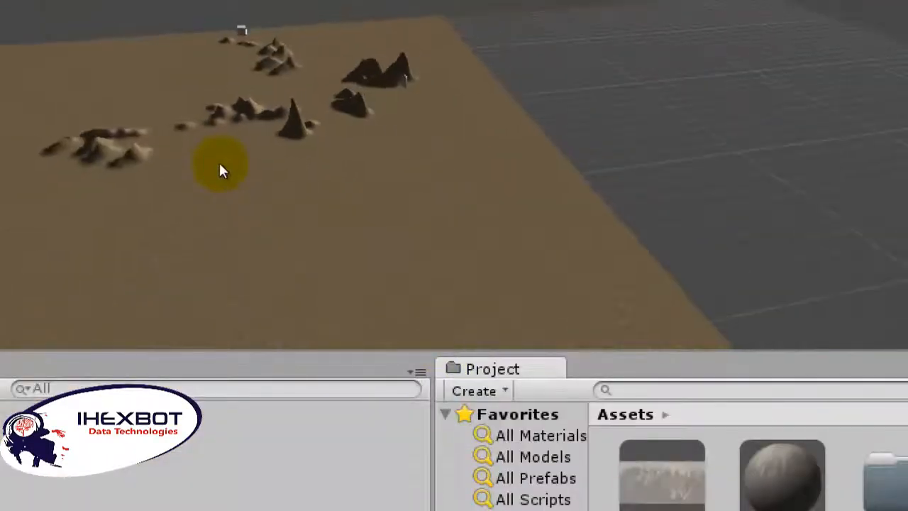
{"action": "scroll", "coordinate": [232, 187], "scroll_direction": "up", "scroll_amount": 2}
{"action": "right_click_drag", "start_coordinate": [232, 188], "coordinate": [134, 124]}
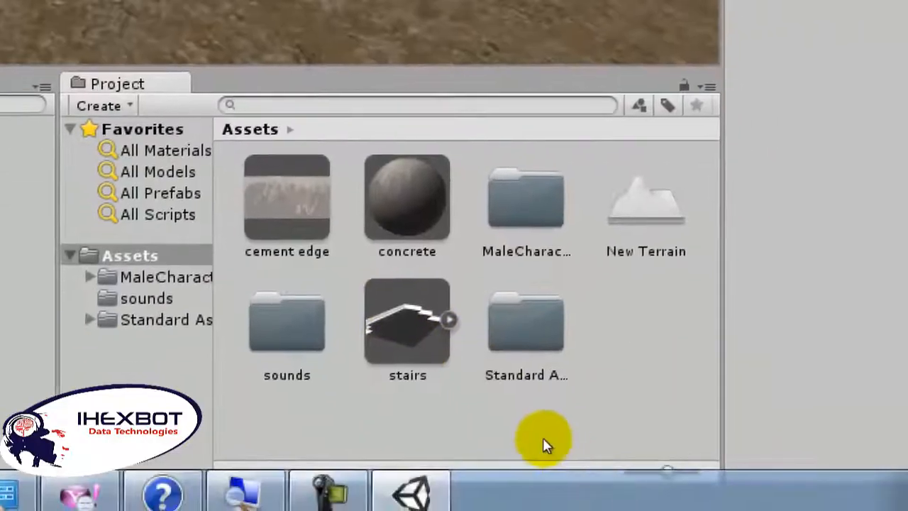
{"action": "left_click_drag", "start_coordinate": [431, 325], "coordinate": [346, 206]}
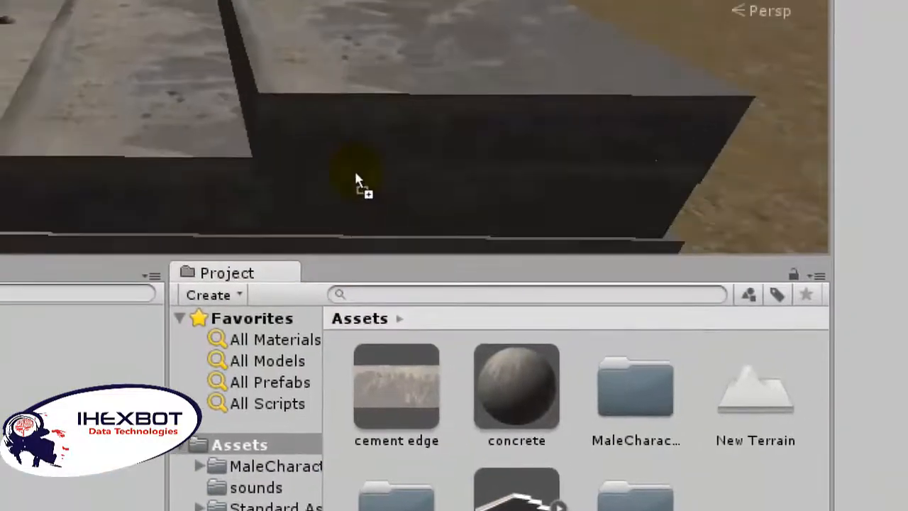
{"action": "scroll", "coordinate": [335, 237], "scroll_direction": "down", "scroll_amount": 10}
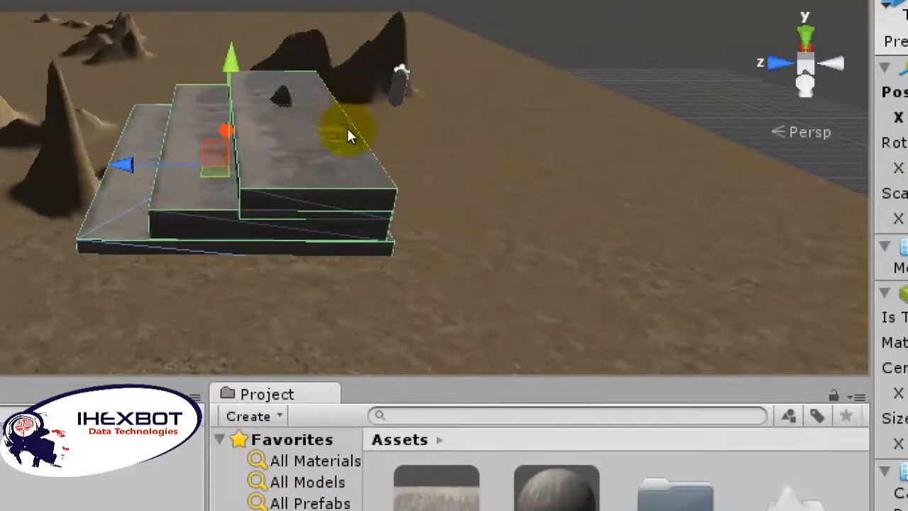
{"action": "mouse_move", "coordinate": [346, 126]}
{"action": "left_mouse_down"}
{"action": "mouse_move", "coordinate": [357, 114]}
{"action": "mouse_move", "coordinate": [351, 130]}
{"action": "left_mouse_up"}
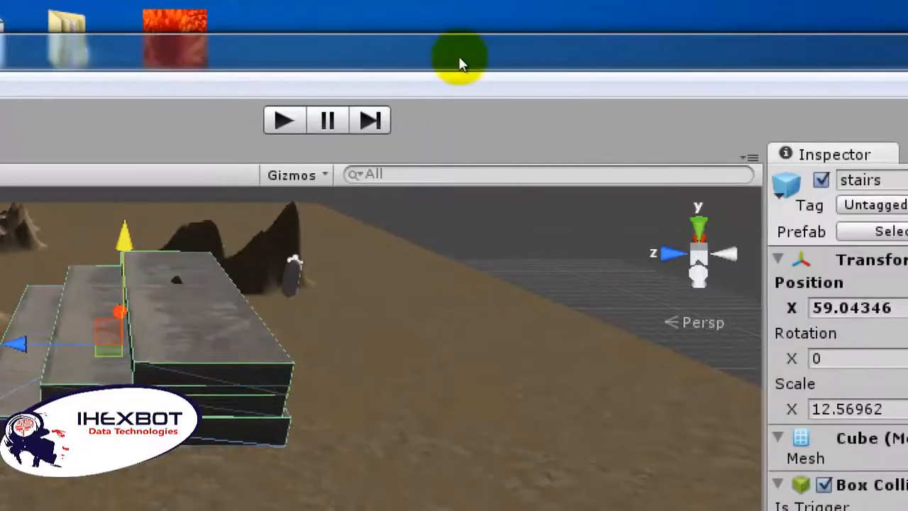
Step: Run the scene in play mode to test the placed stairs
{"action": "key", "text": "ctrl+p"}
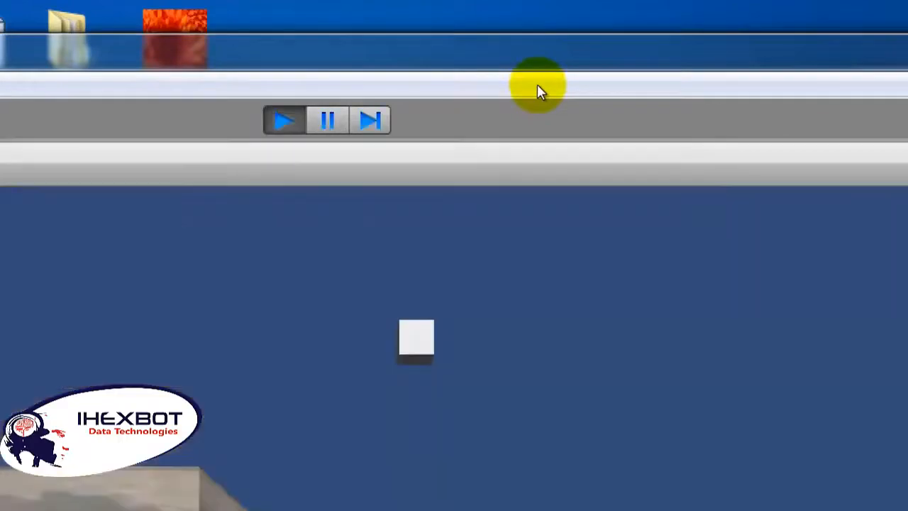
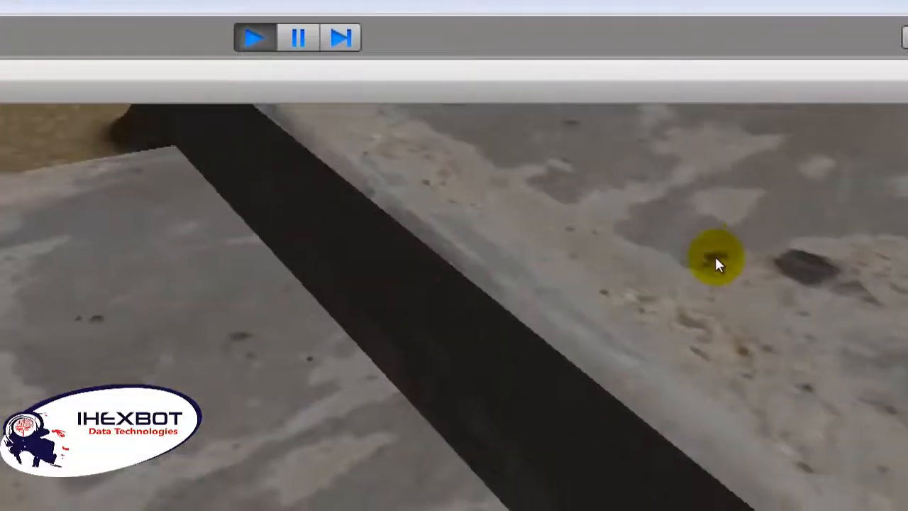
Step: Stop play mode
{"action": "key", "text": "ctrl+p"}
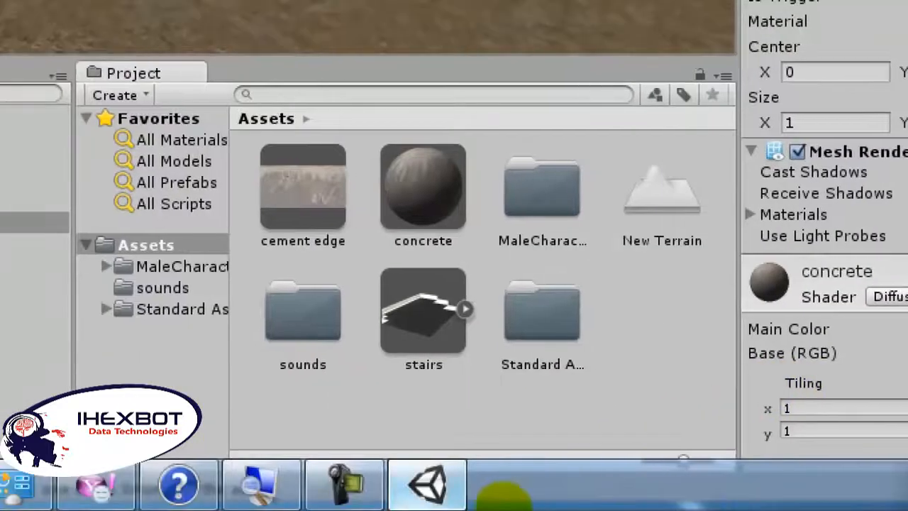
{"action": "left_click", "coordinate": [292, 505]}
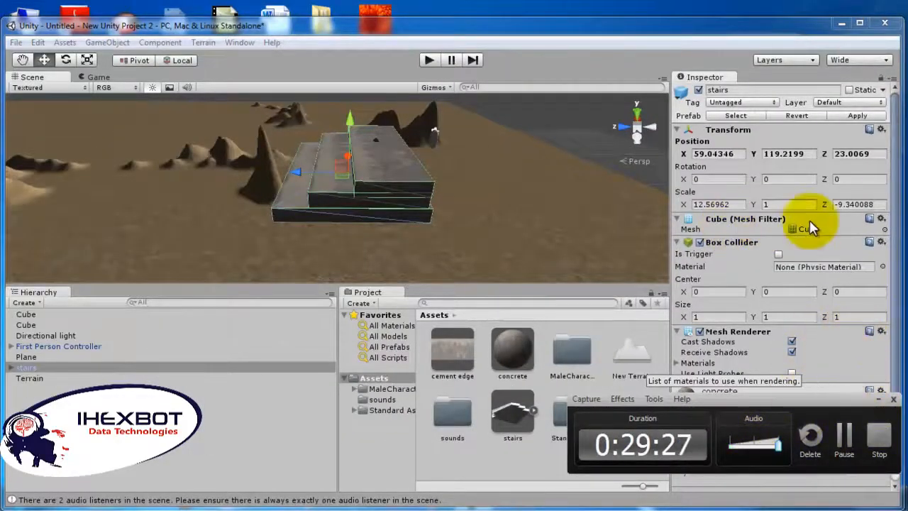
Step: Adjust the screen brightness in the Windows power options and switch back to Unity
{"action": "left_click", "coordinate": [840, 23]}
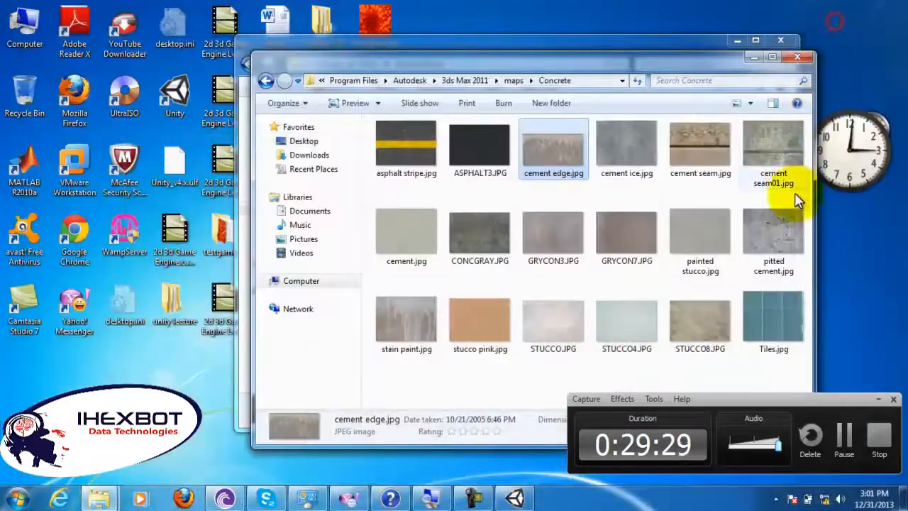
{"action": "left_click", "coordinate": [807, 501]}
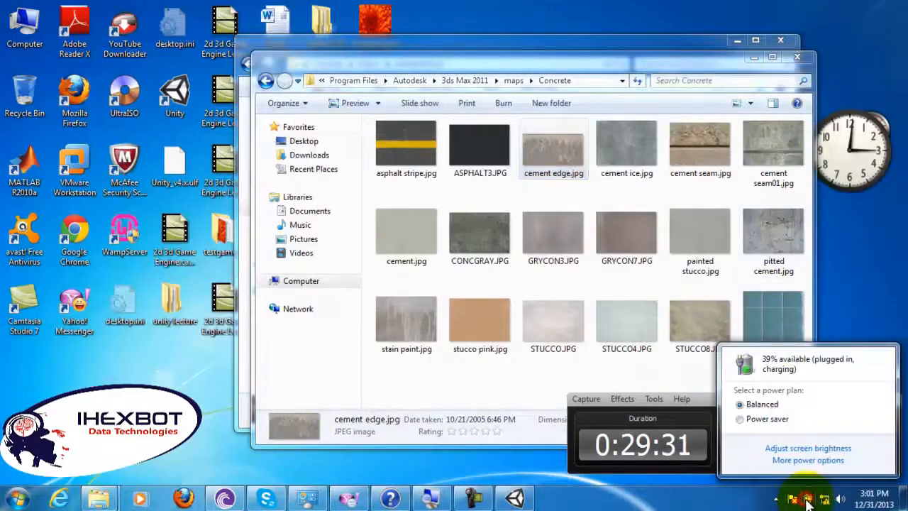
{"action": "left_click", "coordinate": [806, 461]}
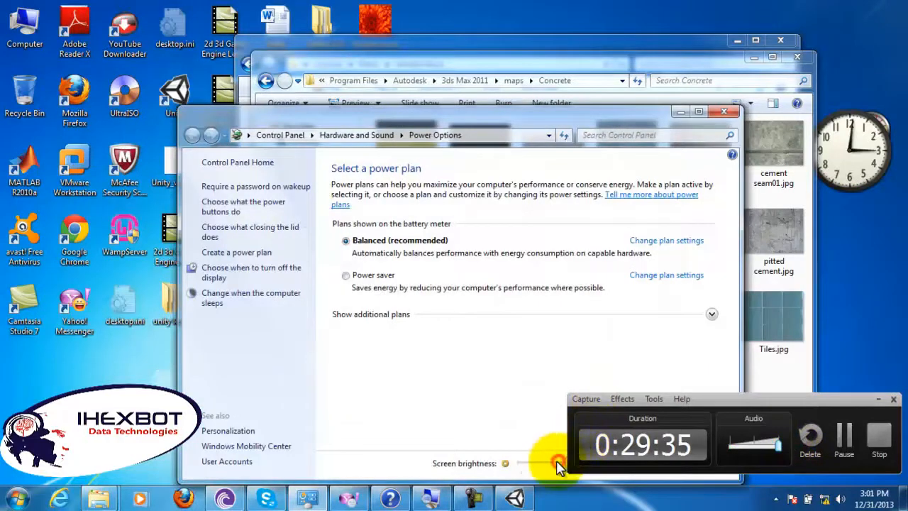
{"action": "left_click", "coordinate": [680, 112]}
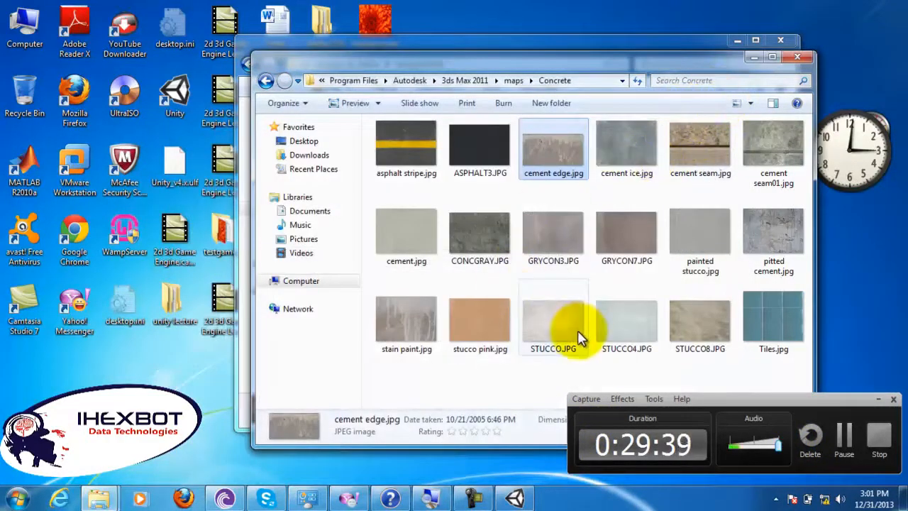
{"action": "left_click", "coordinate": [514, 498]}
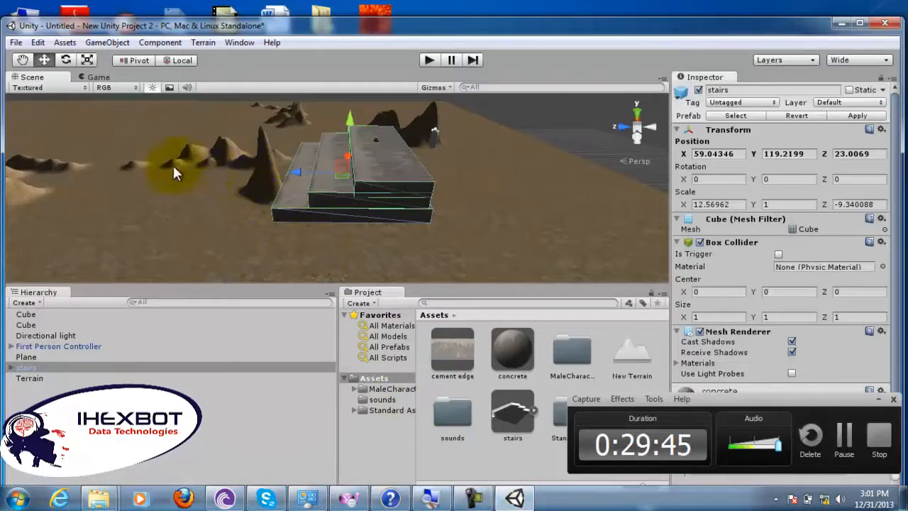
Step: Create a new plane object in the scene near the stairs
{"action": "left_click", "coordinate": [105, 42]}
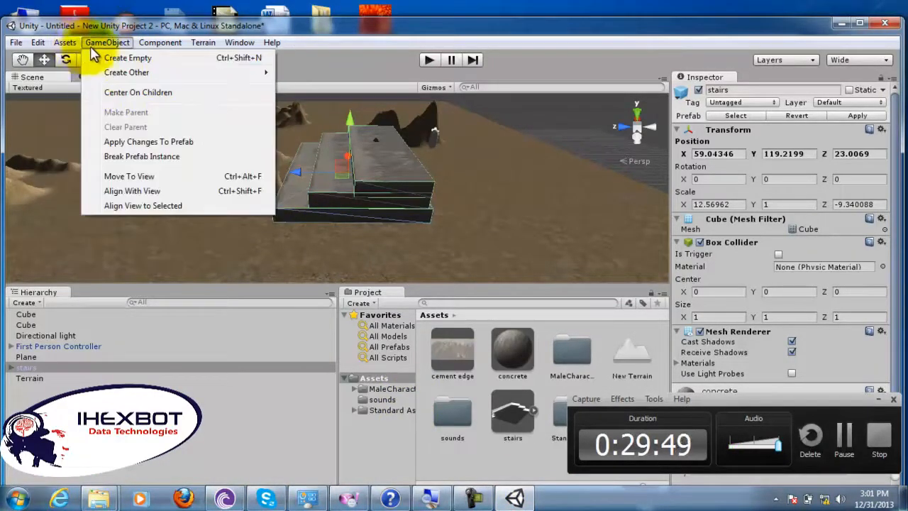
{"action": "mouse_move", "coordinate": [125, 74]}
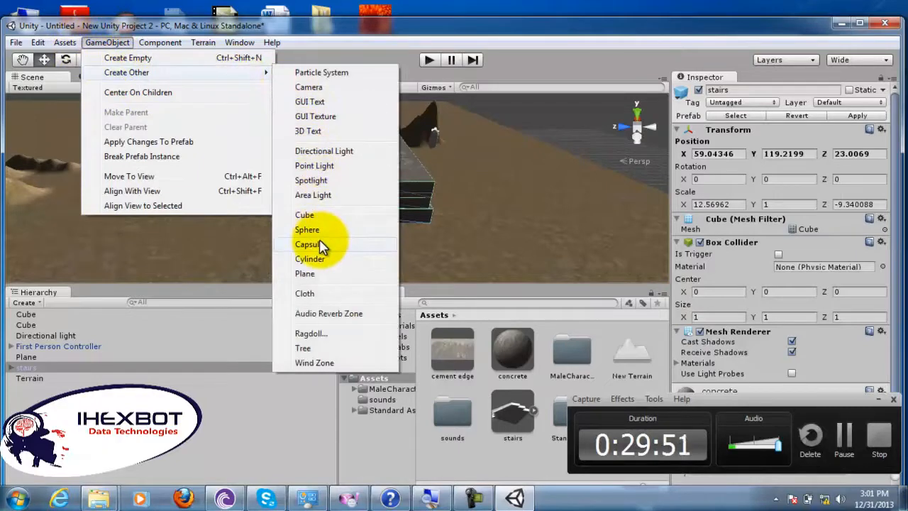
{"action": "left_click", "coordinate": [306, 274]}
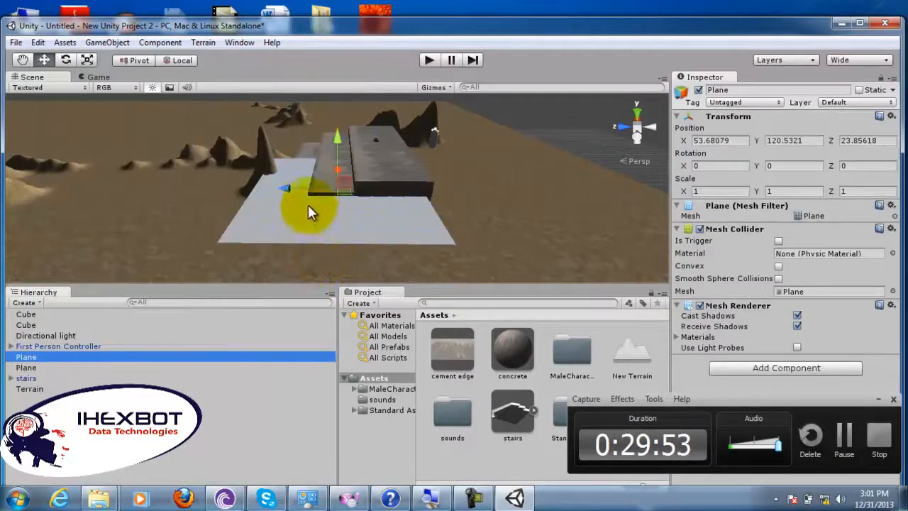
Step: Stretch the new plane along Z to a scale of about 2.25 and move it forward in front of the stairs
{"action": "left_click", "coordinate": [86, 61]}
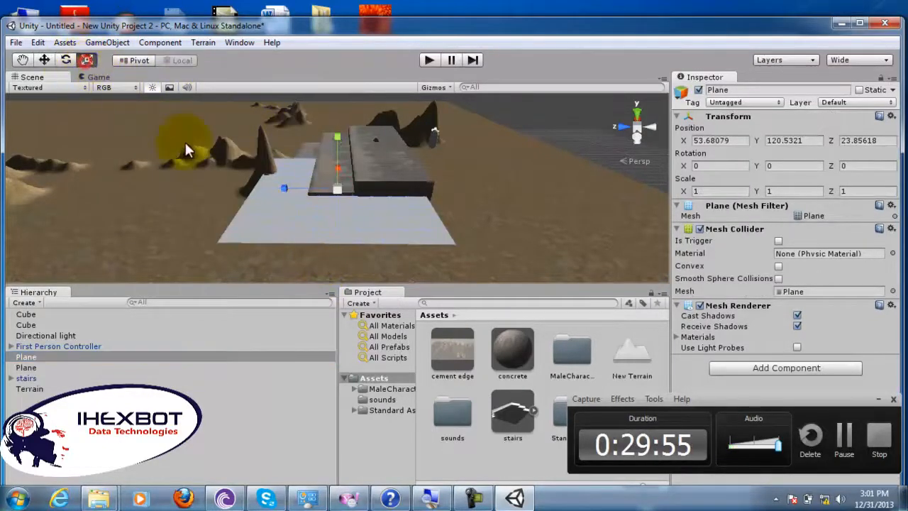
{"action": "left_click_drag", "start_coordinate": [287, 190], "coordinate": [220, 153]}
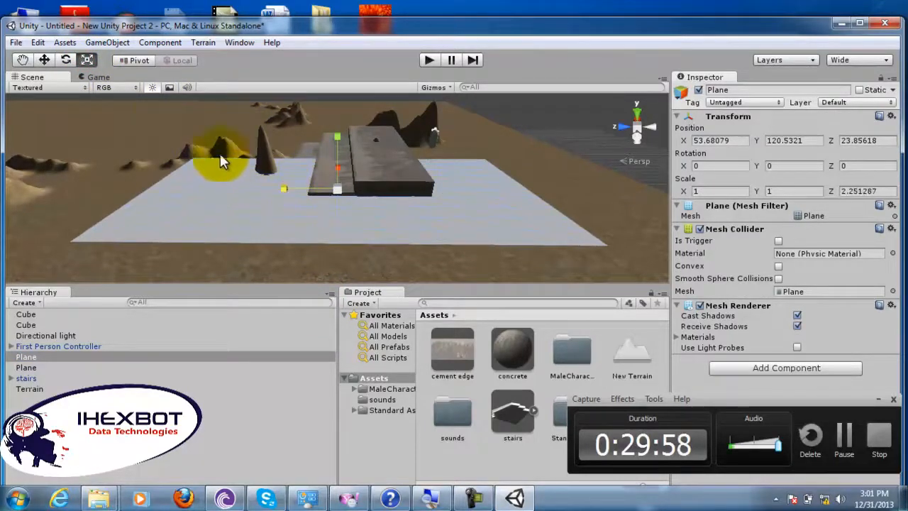
{"action": "left_click", "coordinate": [44, 60]}
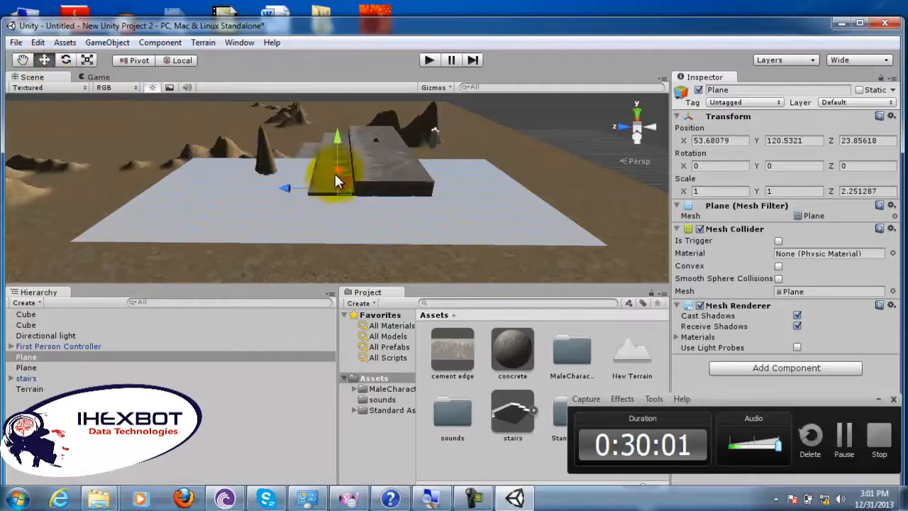
{"action": "left_click_drag", "start_coordinate": [338, 178], "coordinate": [338, 202]}
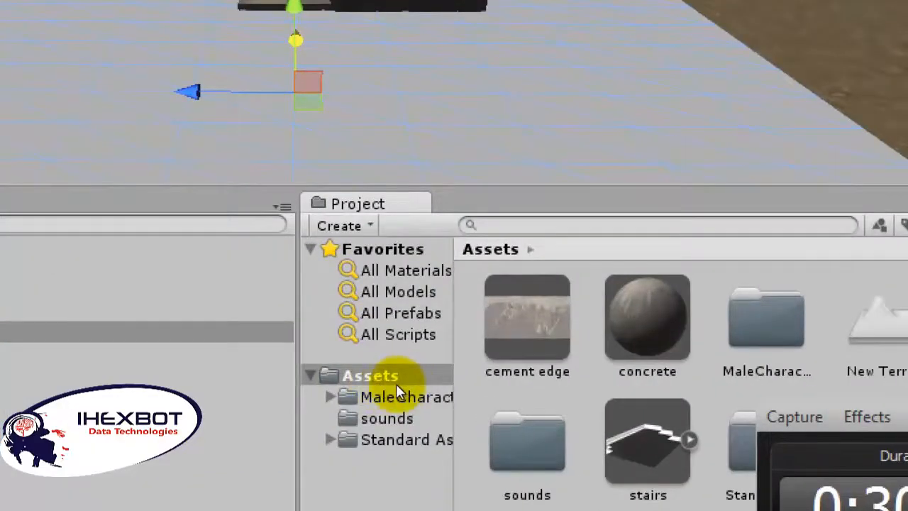
Step: Create a new material in the Assets folder
{"action": "right_click", "coordinate": [397, 376]}
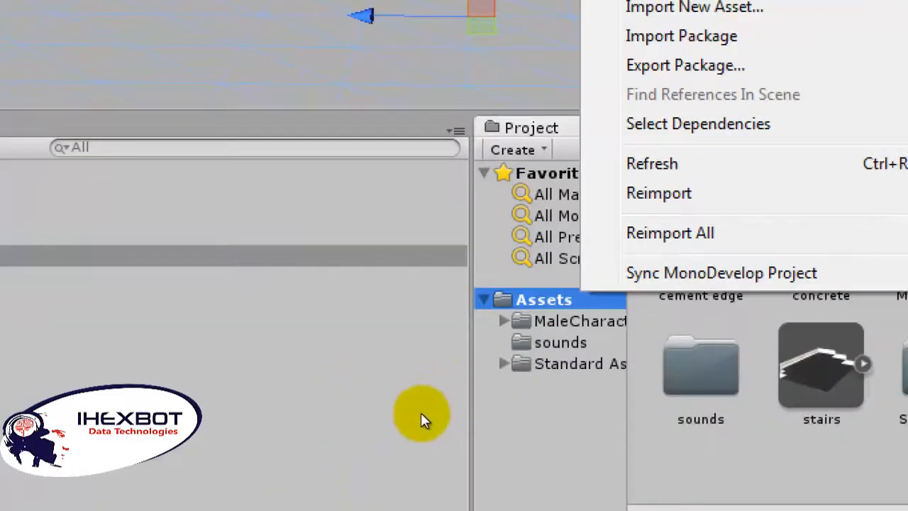
{"action": "left_click", "coordinate": [400, 409]}
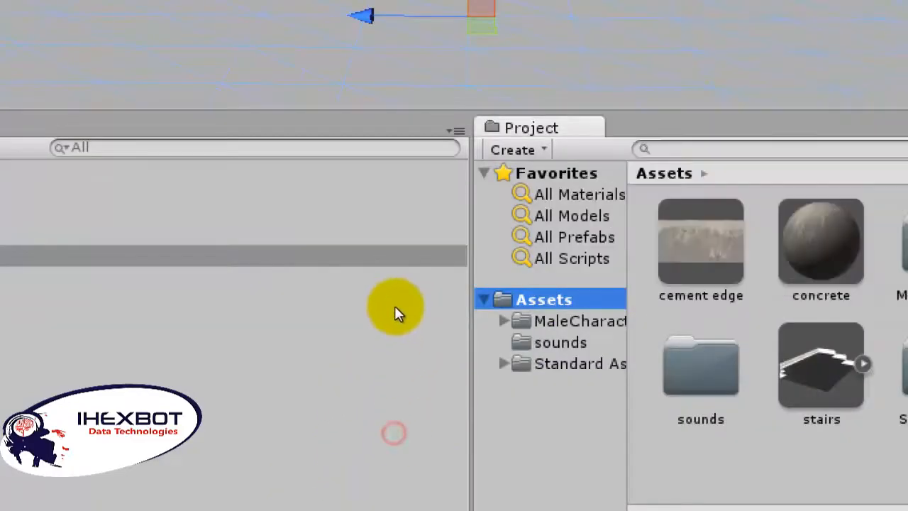
{"action": "left_click", "coordinate": [377, 304]}
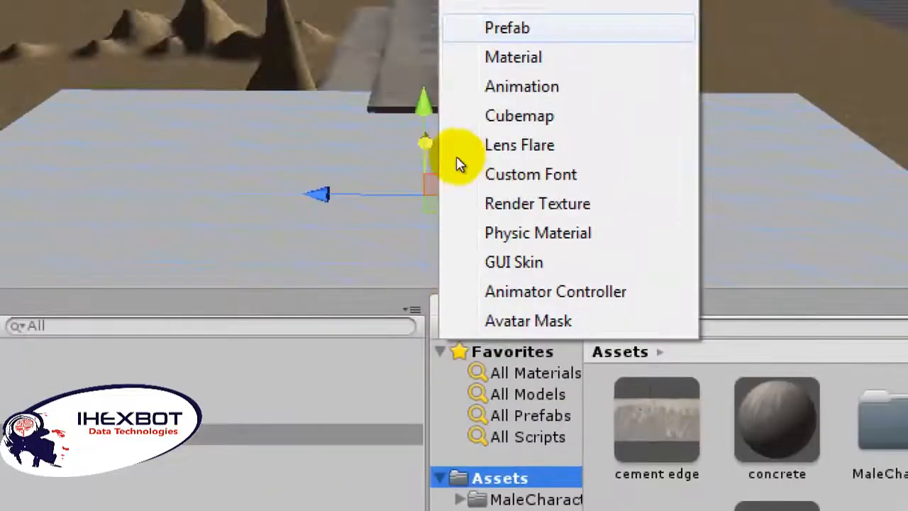
{"action": "left_click", "coordinate": [513, 56]}
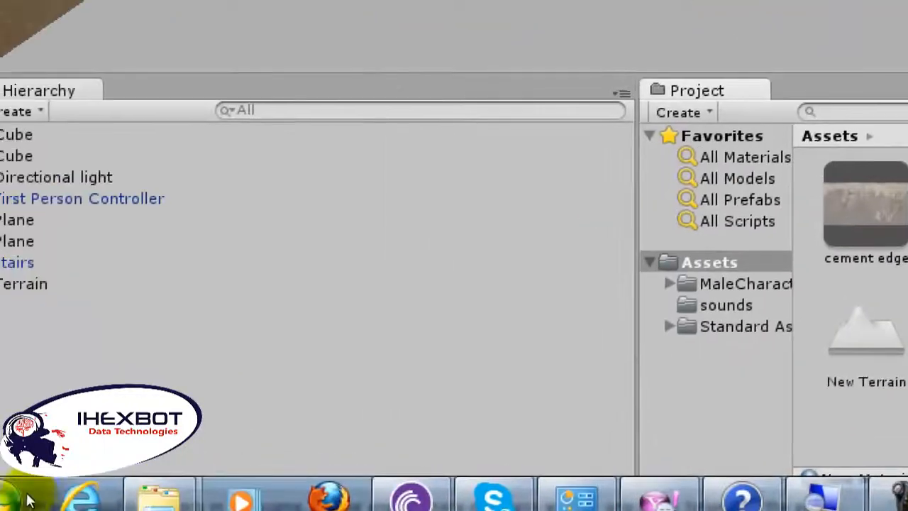
Step: Import the asphalt stripe.jpg texture from the 3ds Max Concrete maps folder into the project's Assets
{"action": "mouse_move", "coordinate": [160, 496]}
{"action": "left_click", "coordinate": [305, 401]}
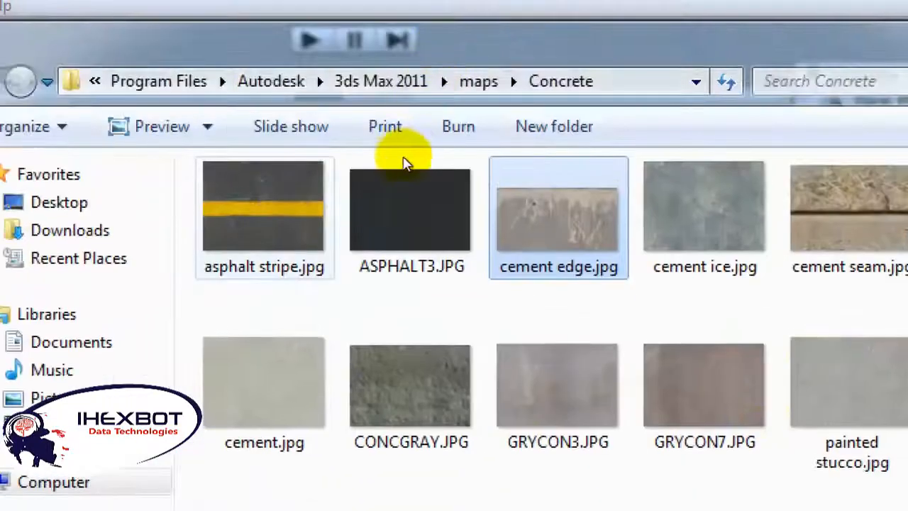
{"action": "left_click_drag", "start_coordinate": [296, 24], "coordinate": [319, 53]}
{"action": "left_click_drag", "start_coordinate": [299, 230], "coordinate": [604, 365]}
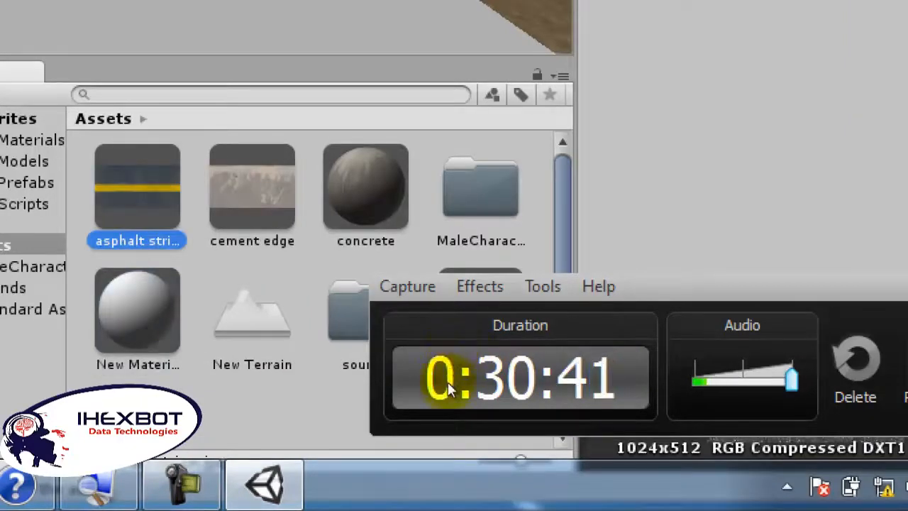
{"action": "mouse_move", "coordinate": [665, 361]}
{"action": "left_mouse_down"}
{"action": "mouse_move", "coordinate": [661, 385]}
{"action": "mouse_move", "coordinate": [662, 364]}
{"action": "left_mouse_up"}
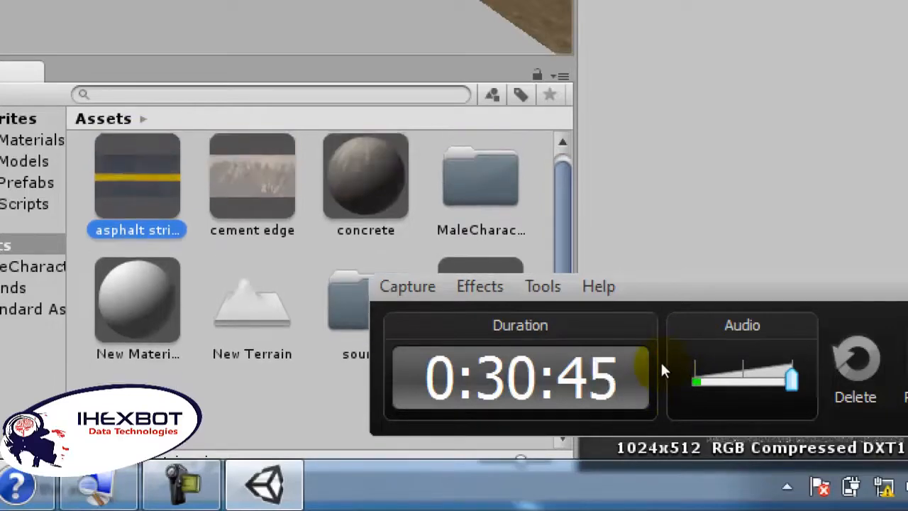
Step: Set asphalt stripe as the base texture of the new material and apply the material to the new plane
{"action": "mouse_move", "coordinate": [454, 343]}
{"action": "left_mouse_down"}
{"action": "mouse_move", "coordinate": [450, 416]}
{"action": "mouse_move", "coordinate": [905, 272]}
{"action": "mouse_move", "coordinate": [904, 158]}
{"action": "mouse_move", "coordinate": [738, 245]}
{"action": "mouse_move", "coordinate": [490, 430]}
{"action": "left_mouse_up"}
{"action": "left_click", "coordinate": [452, 415]}
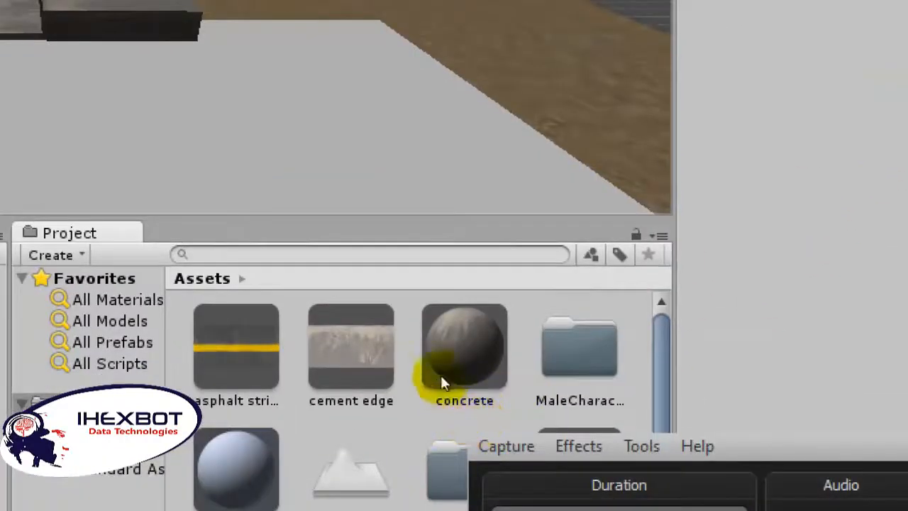
{"action": "left_click_drag", "start_coordinate": [291, 452], "coordinate": [729, 296]}
{"action": "left_click_drag", "start_coordinate": [826, 210], "coordinate": [869, 148]}
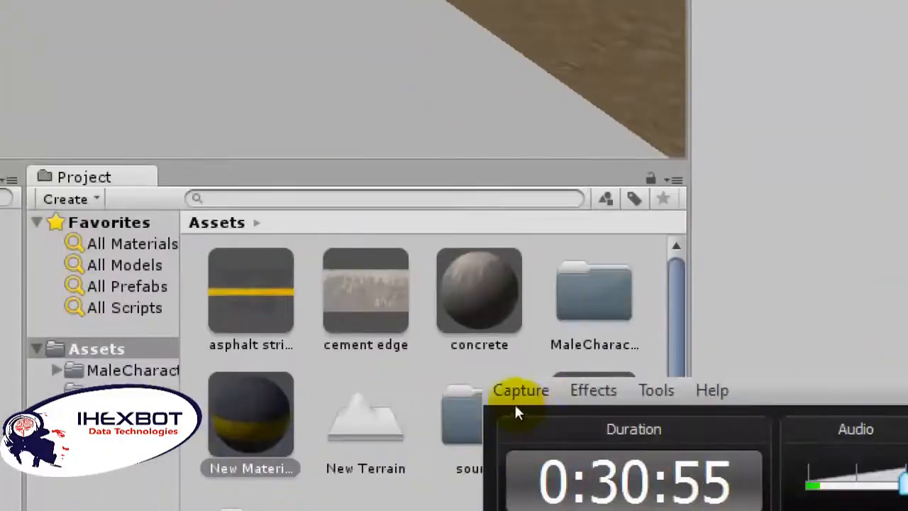
{"action": "left_click", "coordinate": [452, 361]}
{"action": "left_click_drag", "start_coordinate": [447, 411], "coordinate": [247, 94]}
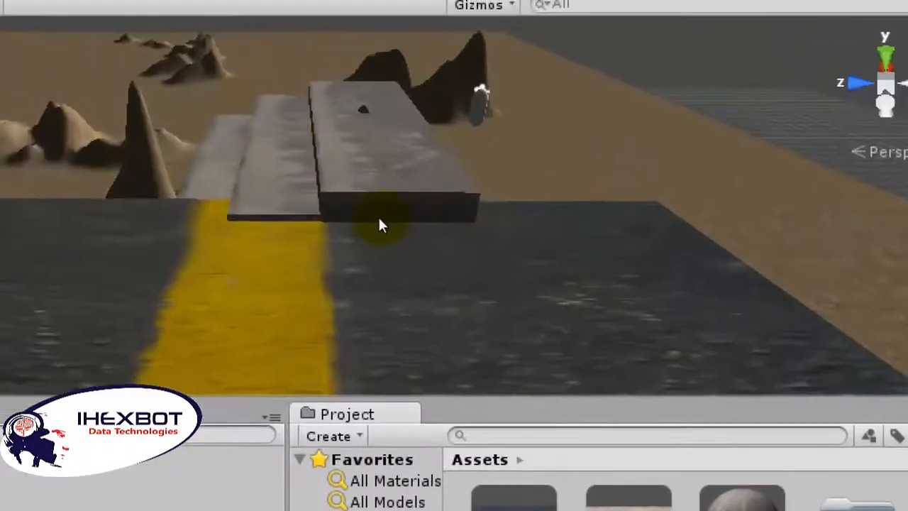
Step: Lower the asphalt plane toward the terrain surface at the foot of the stairs
{"action": "left_click", "coordinate": [378, 236]}
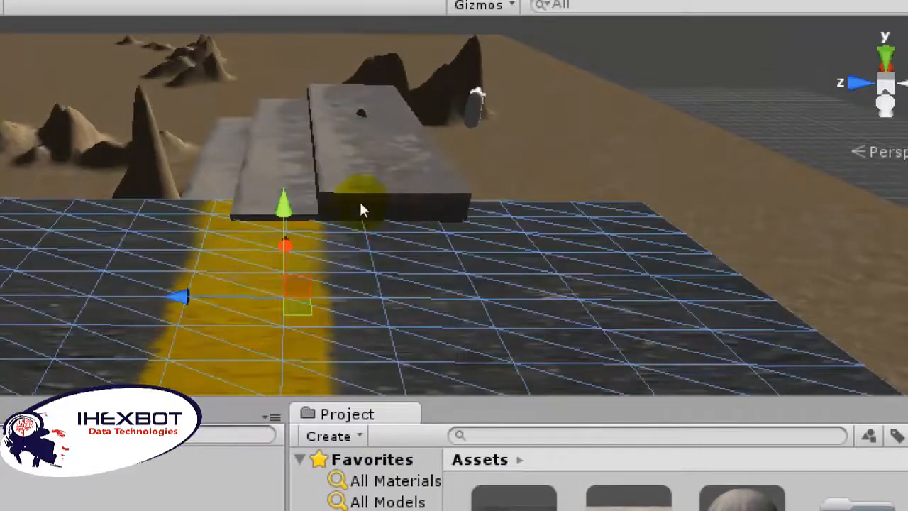
{"action": "left_click_drag", "start_coordinate": [332, 188], "coordinate": [341, 222]}
{"action": "scroll", "coordinate": [395, 238], "scroll_direction": "down", "scroll_amount": 6}
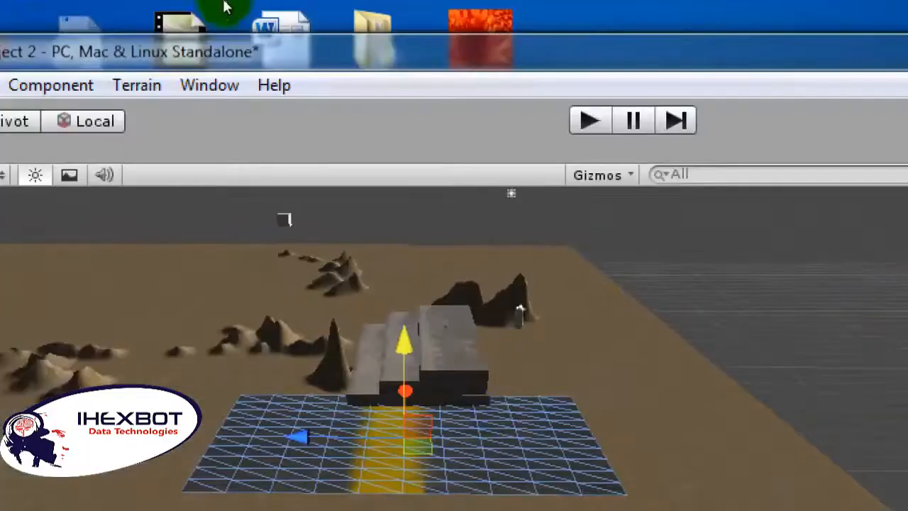
Step: Scale the asphalt plane up uniformly to roughly twice its size and adjust its height on the terrain
{"action": "key", "text": "r"}
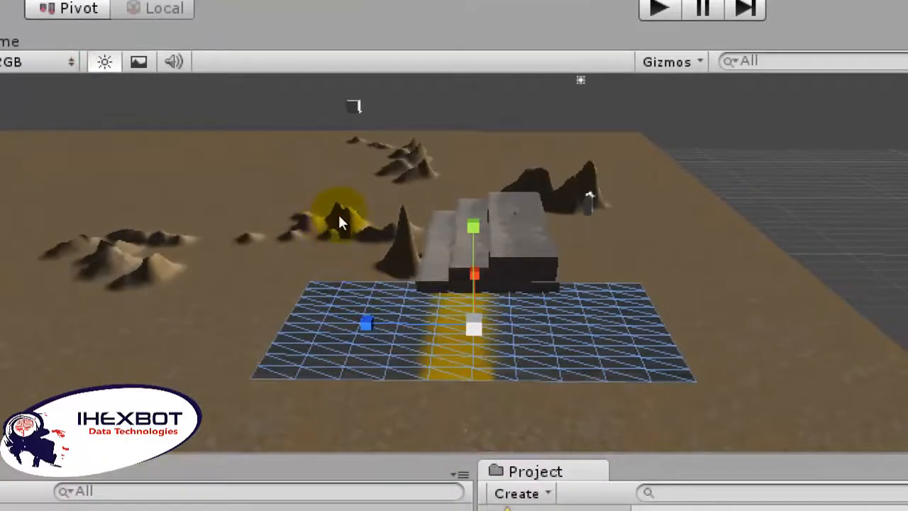
{"action": "left_click_drag", "start_coordinate": [340, 216], "coordinate": [416, 217]}
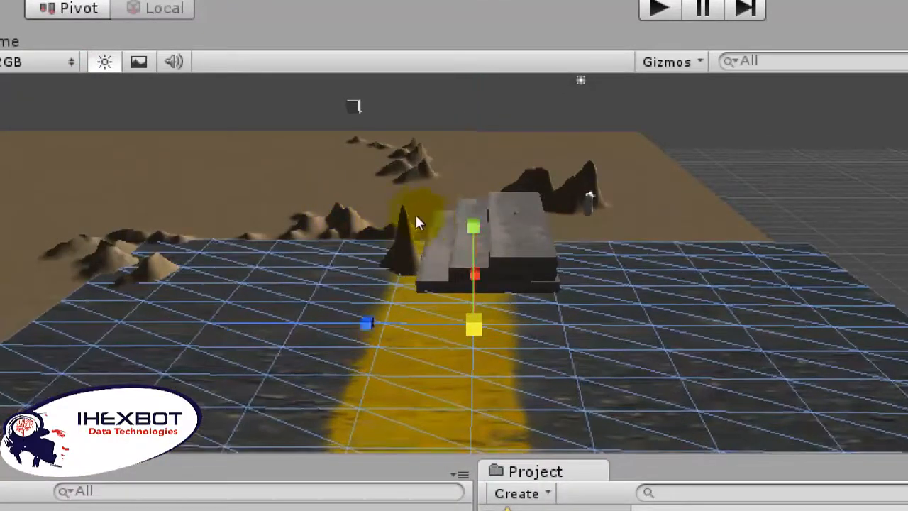
{"action": "left_click_drag", "start_coordinate": [338, 173], "coordinate": [341, 197]}
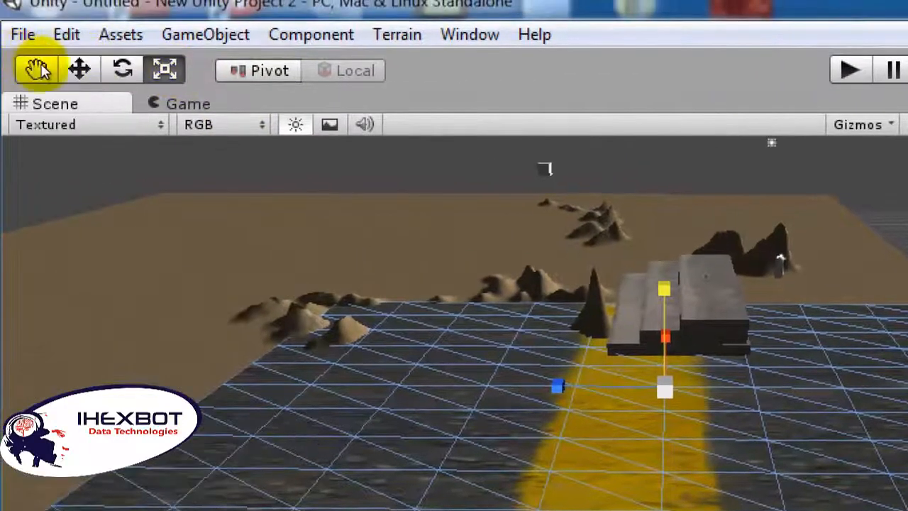
{"action": "left_click", "coordinate": [0, 57]}
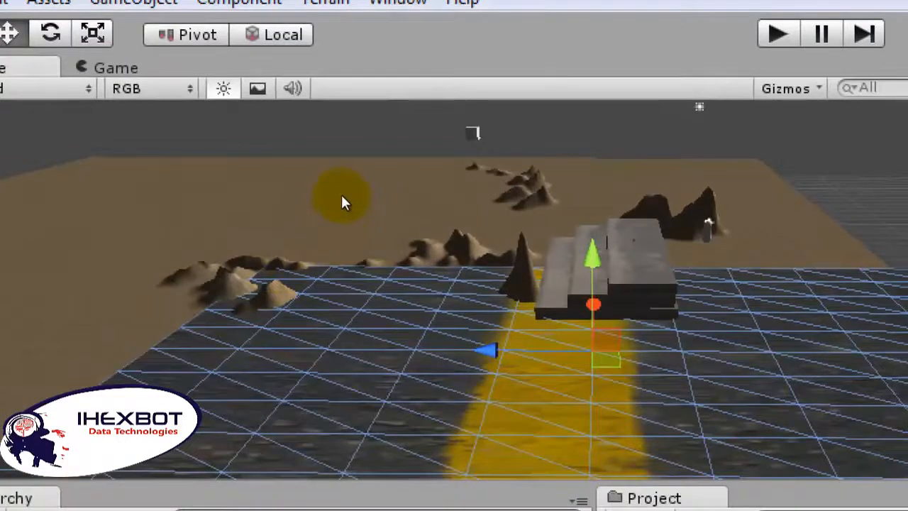
{"action": "left_click_drag", "start_coordinate": [340, 199], "coordinate": [345, 219]}
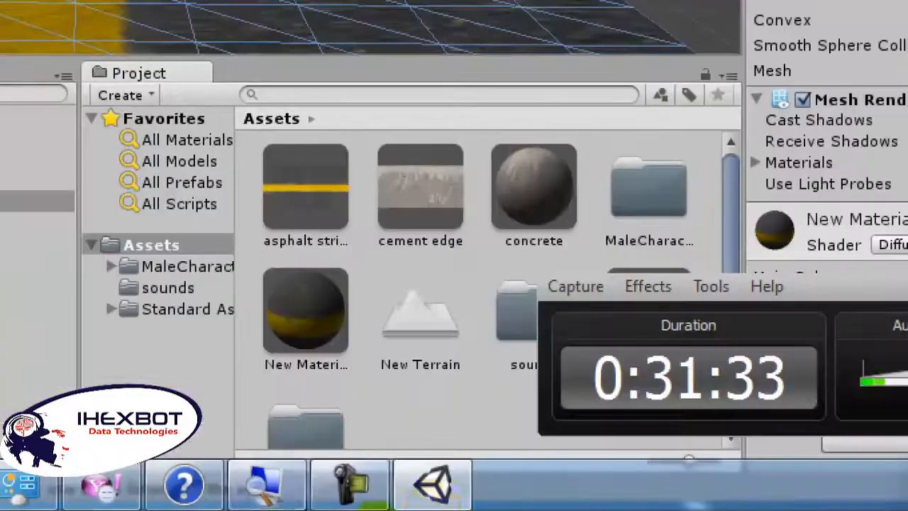
Step: Set the asphalt material's base texture tiling to 10 in x and 10 in y
{"action": "left_click", "coordinate": [445, 403]}
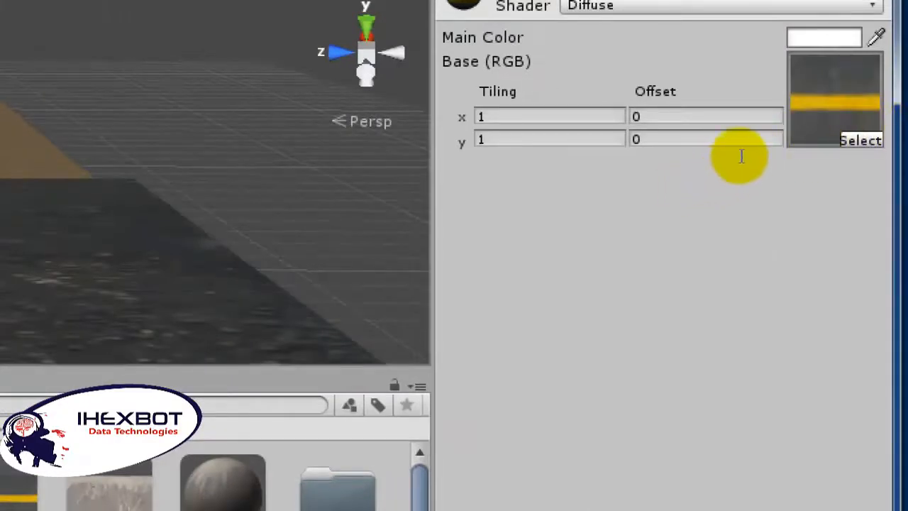
{"action": "left_click", "coordinate": [717, 157]}
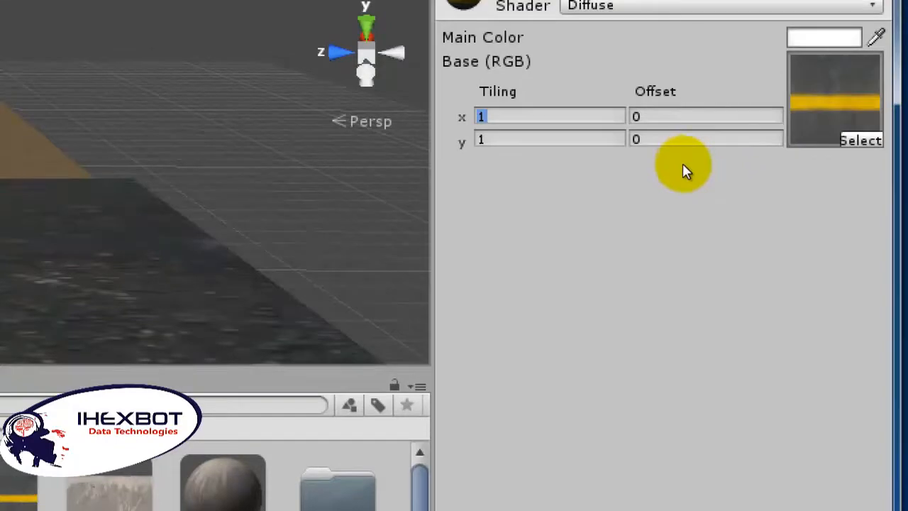
{"action": "type", "text": "10"}
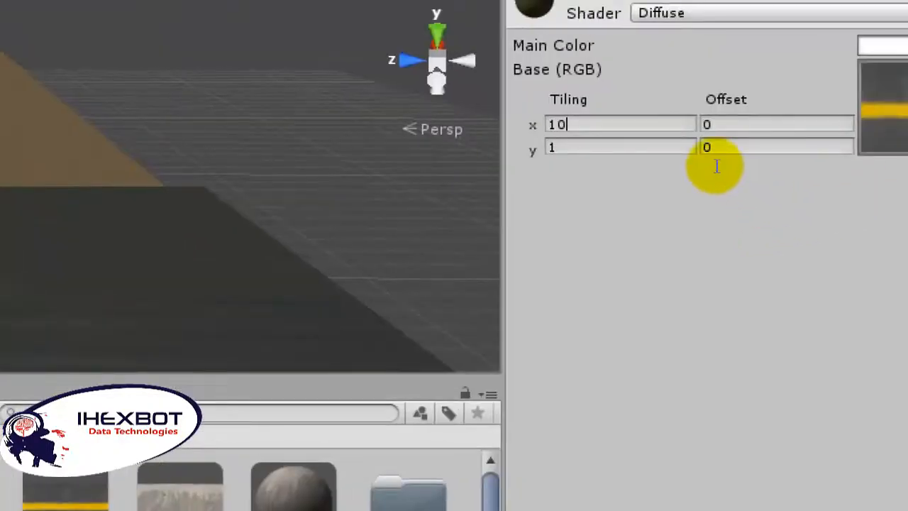
{"action": "type", "text": "10"}
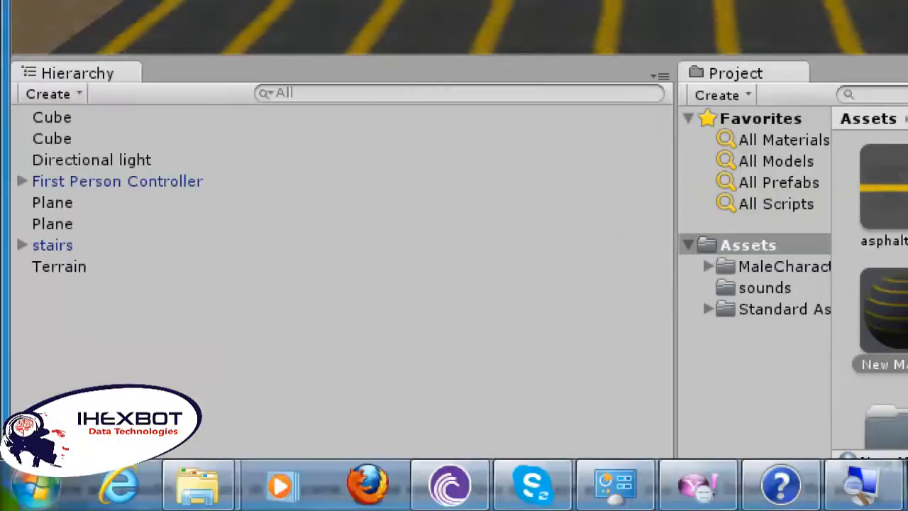
Step: Launch Autodesk 3ds Max 2011 32-bit
{"action": "left_click", "coordinate": [32, 490]}
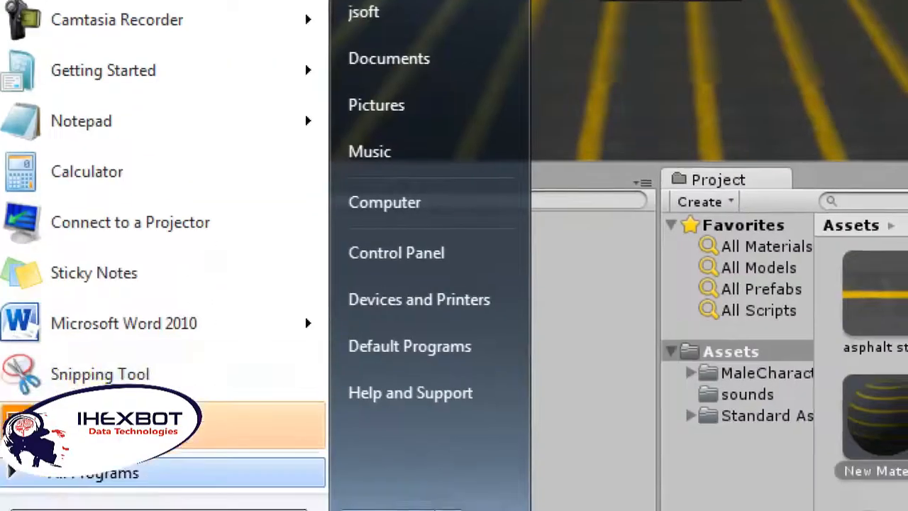
{"action": "left_click", "coordinate": [92, 473]}
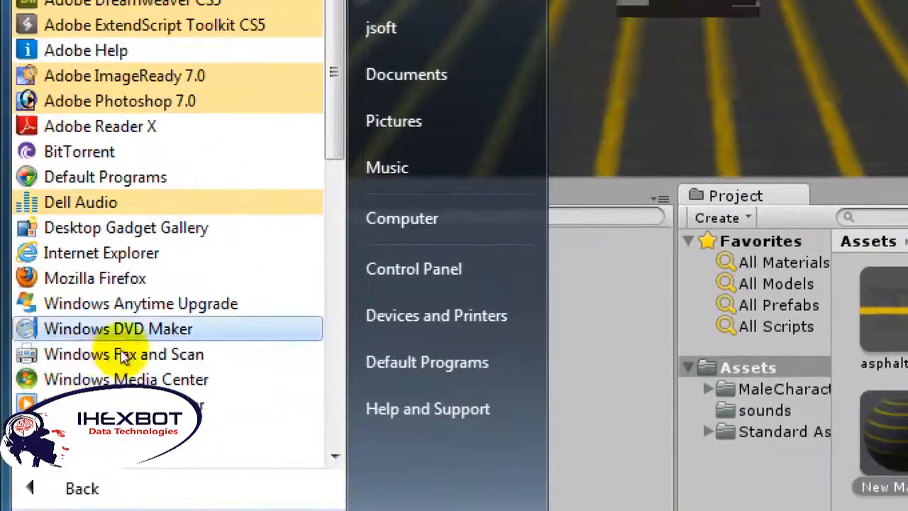
{"action": "left_click_drag", "start_coordinate": [334, 143], "coordinate": [333, 287]}
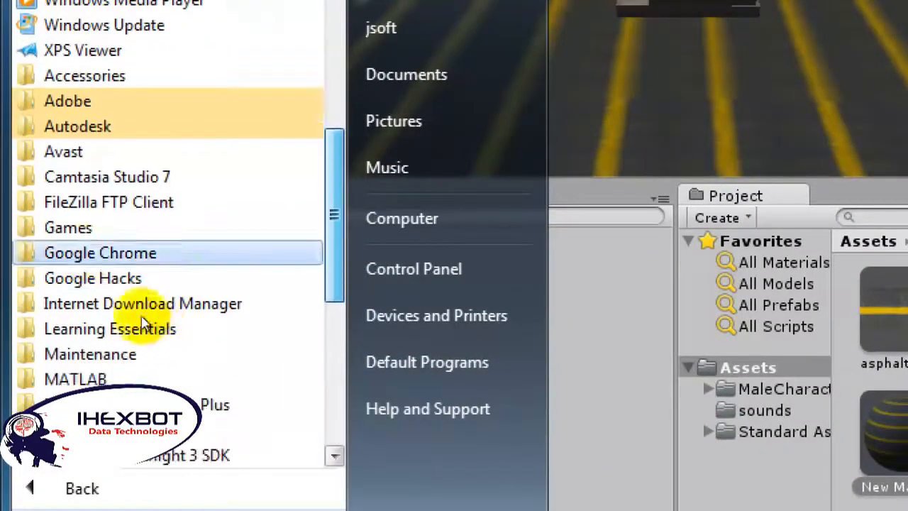
{"action": "left_click", "coordinate": [167, 126]}
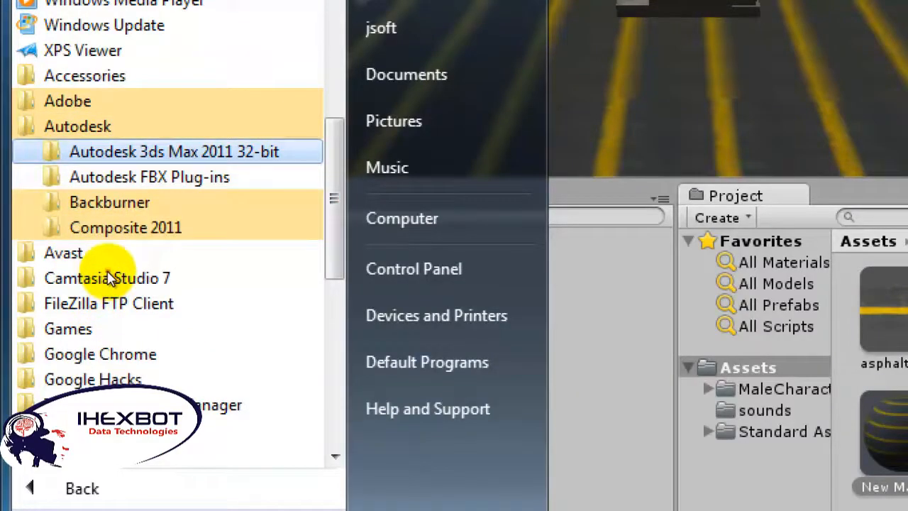
{"action": "left_click", "coordinate": [142, 152]}
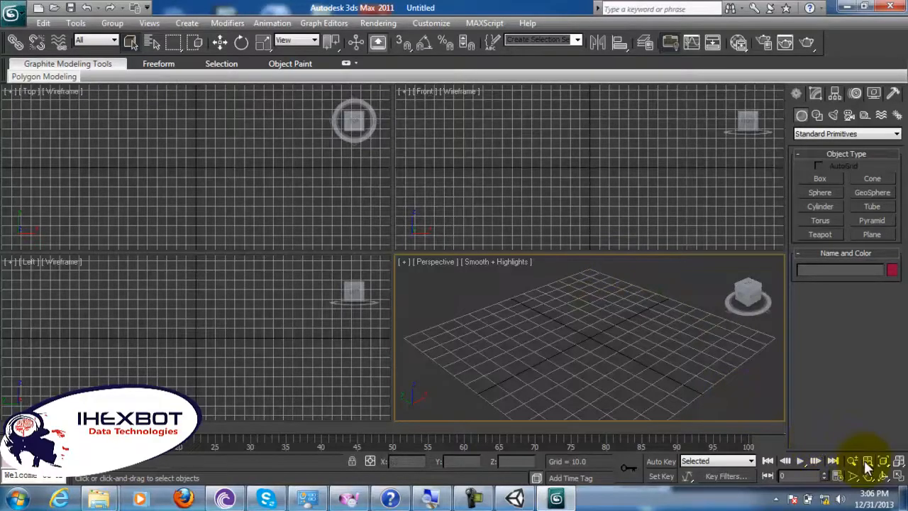
Step: Draw a thin flat box about 3.4 m long, 1.8 m wide and 0.12 m high in the maximized Perspective viewport
{"action": "left_click", "coordinate": [900, 476]}
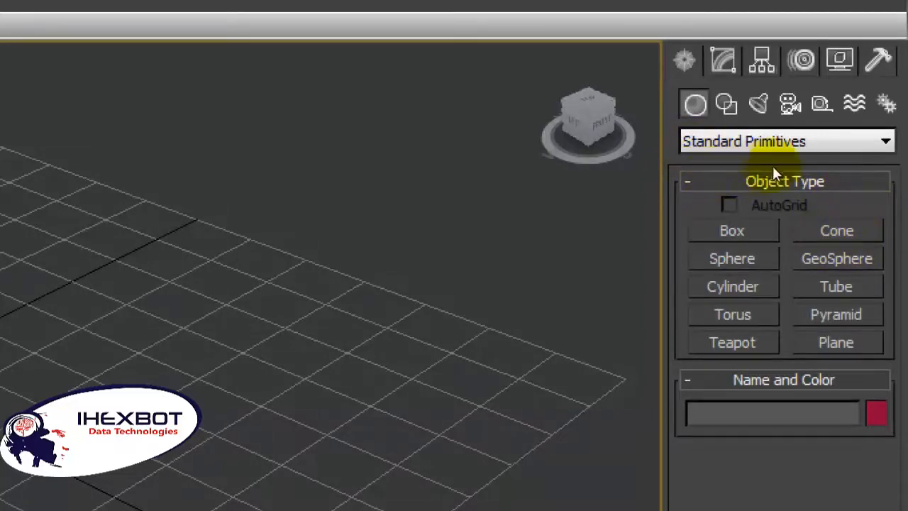
{"action": "left_click", "coordinate": [742, 231]}
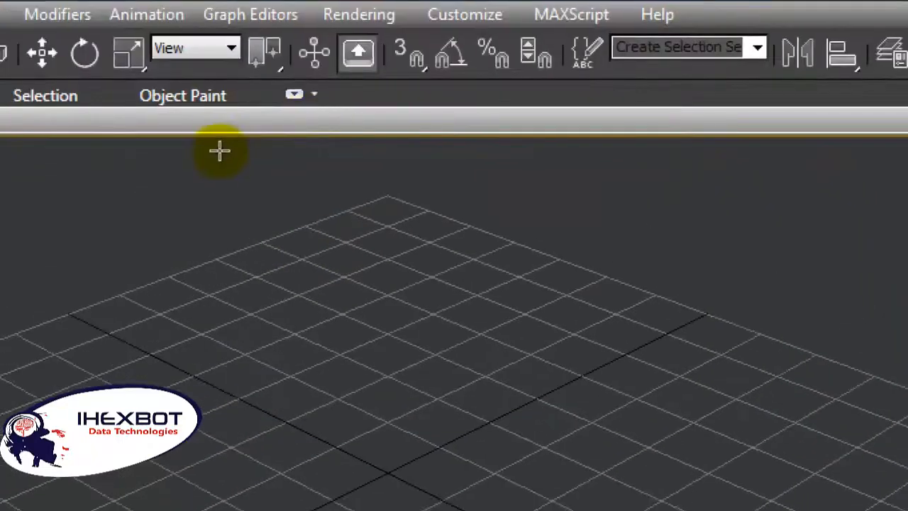
{"action": "left_click_drag", "start_coordinate": [219, 140], "coordinate": [814, 212]}
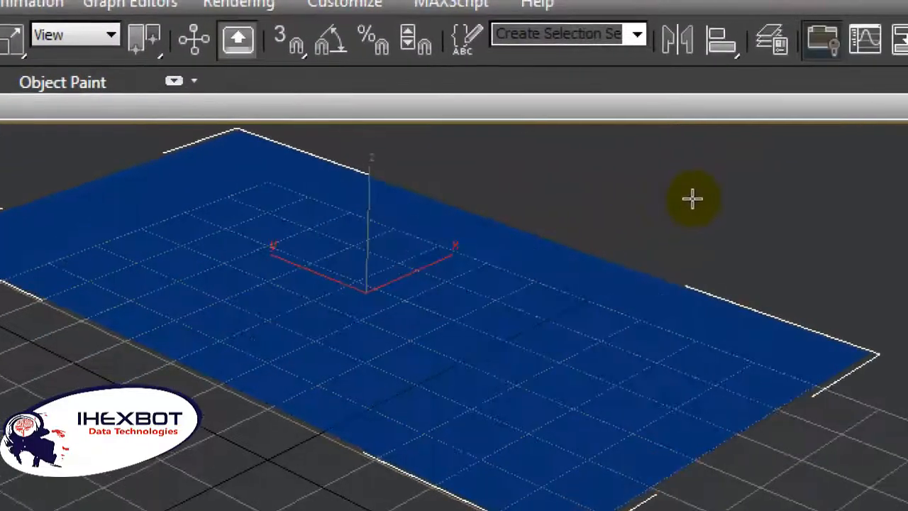
{"action": "left_click_drag", "start_coordinate": [693, 199], "coordinate": [655, 203]}
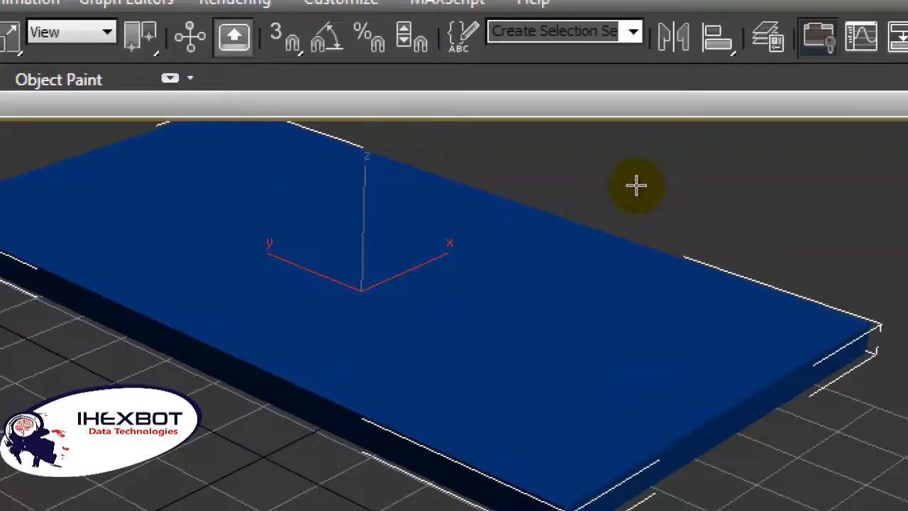
{"action": "scroll", "coordinate": [601, 219], "scroll_direction": "down", "scroll_amount": 10}
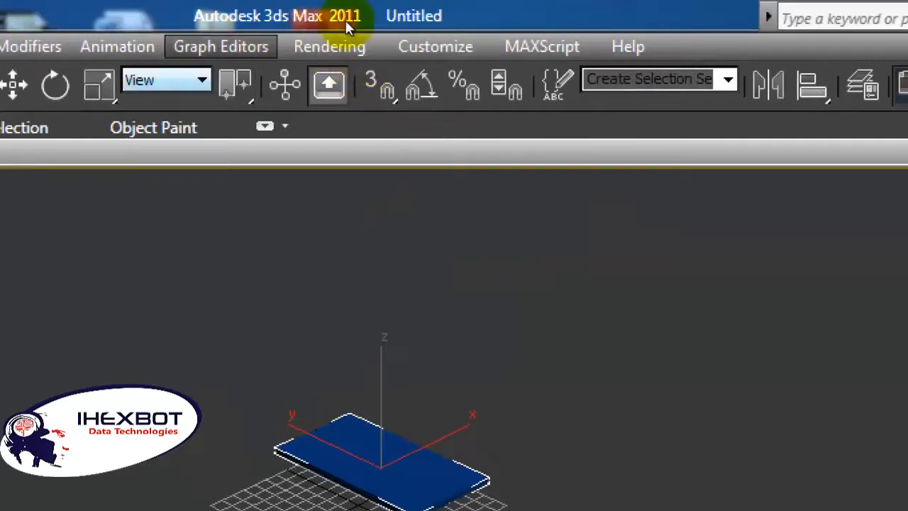
Step: Set the scene's display unit scale to Metric with Meters
{"action": "left_click", "coordinate": [449, 33]}
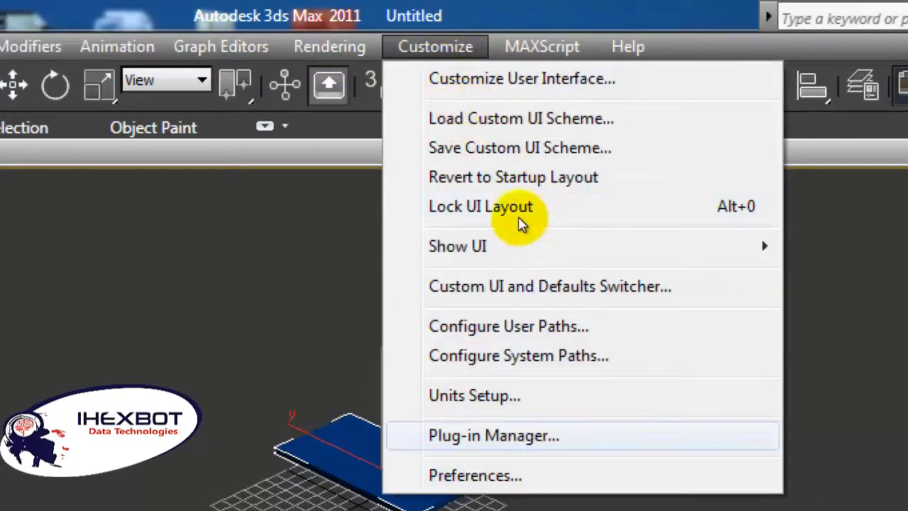
{"action": "left_click", "coordinate": [501, 395]}
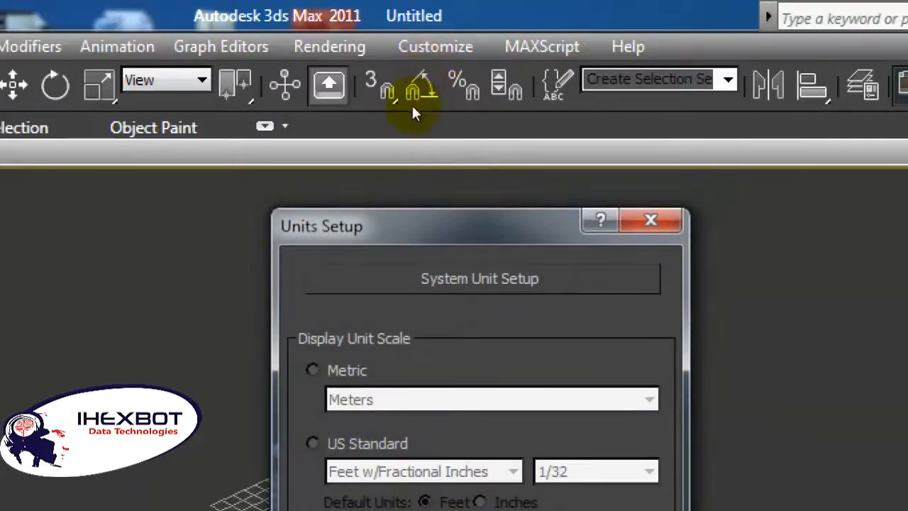
{"action": "left_click_drag", "start_coordinate": [460, 215], "coordinate": [413, 109]}
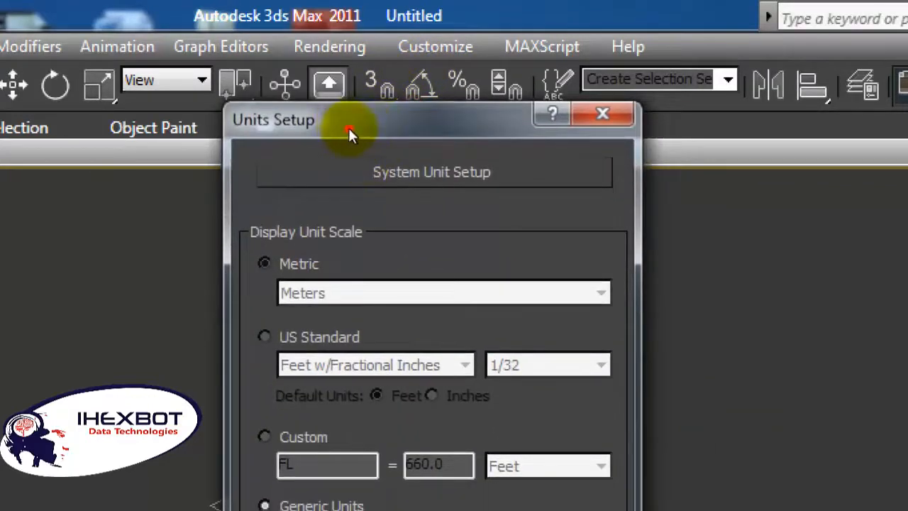
{"action": "left_click", "coordinate": [265, 264]}
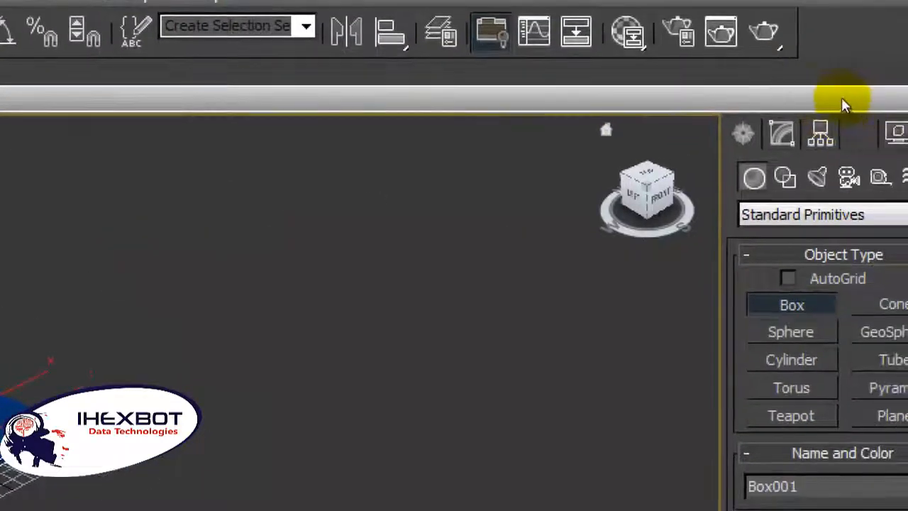
Step: Set the box's length and width to 100 m and its height to 1 m
{"action": "left_click", "coordinate": [780, 133]}
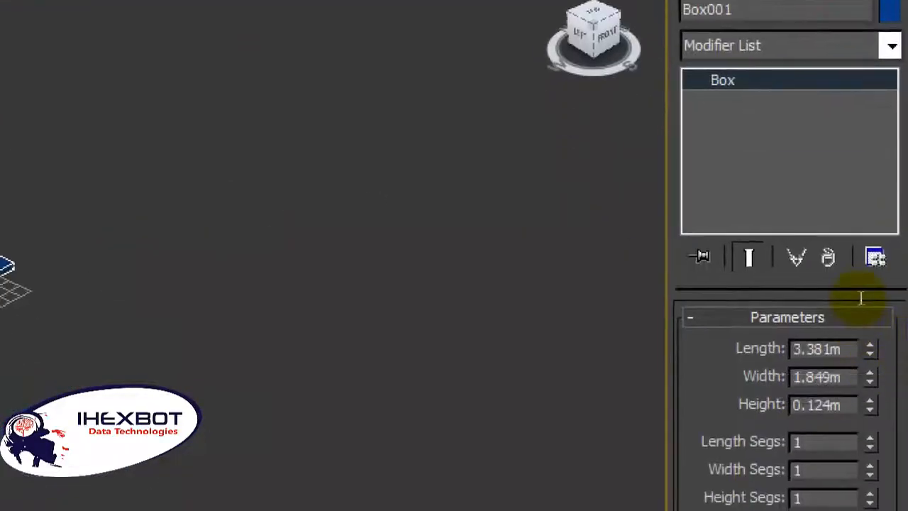
{"action": "double_click", "coordinate": [837, 349]}
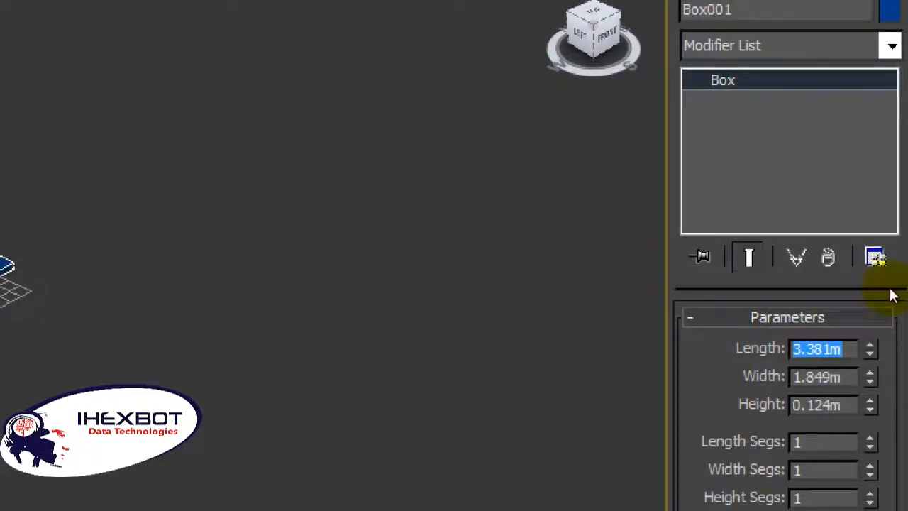
{"action": "type", "text": "100"}
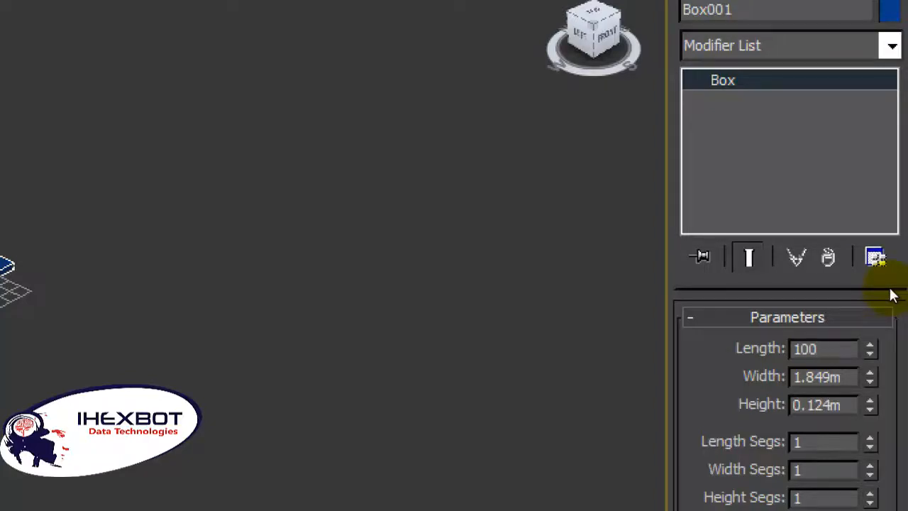
{"action": "key", "text": "Return"}
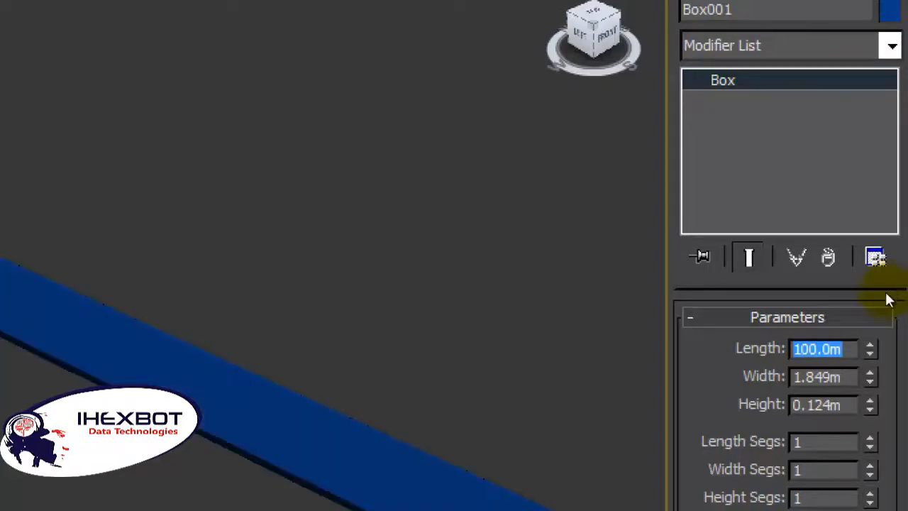
{"action": "key", "text": "Tab"}
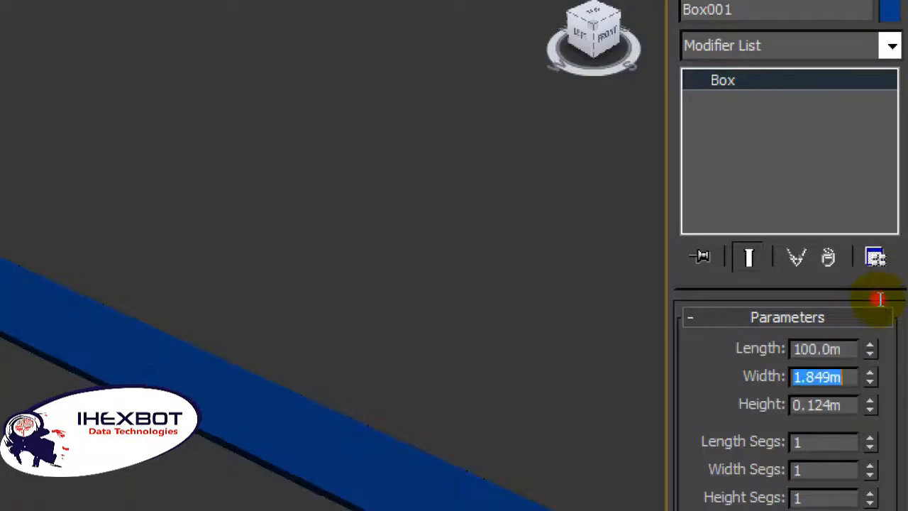
{"action": "type", "text": "10"}
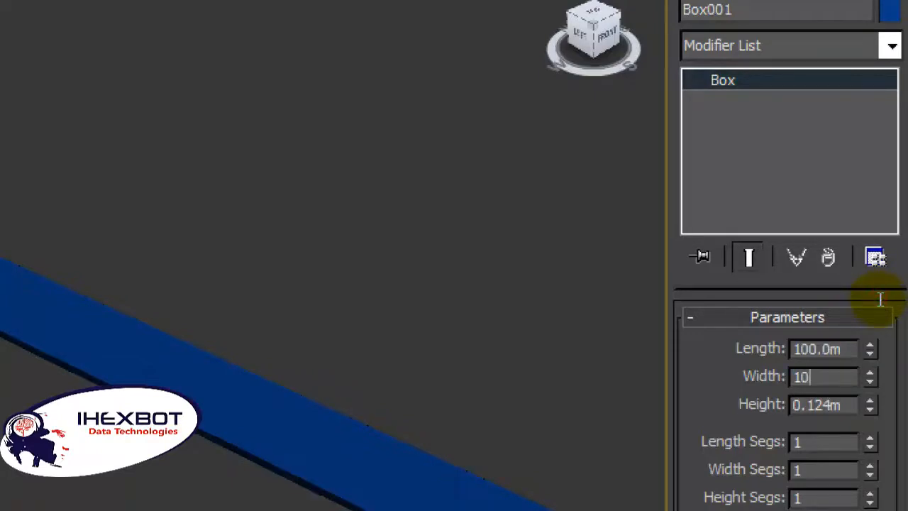
{"action": "type", "text": "0"}
{"action": "key", "text": "Return"}
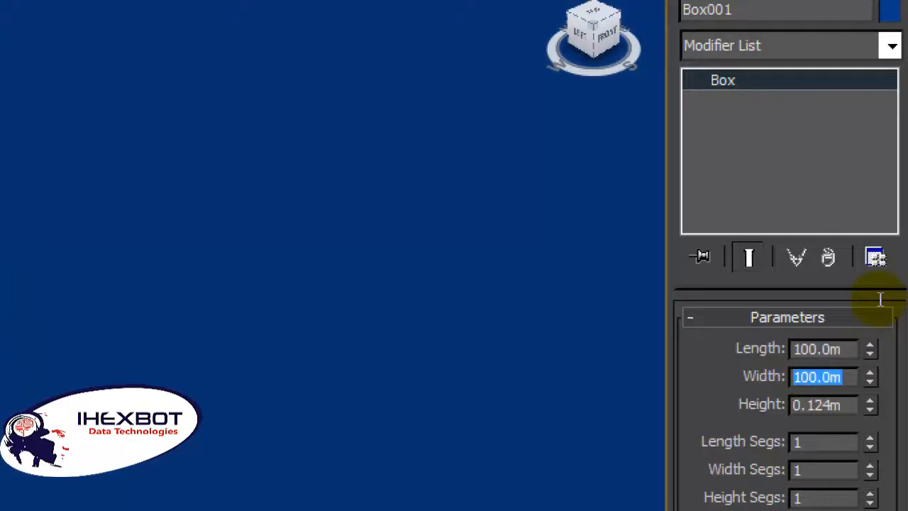
{"action": "scroll", "coordinate": [490, 199], "scroll_direction": "down", "scroll_amount": 5}
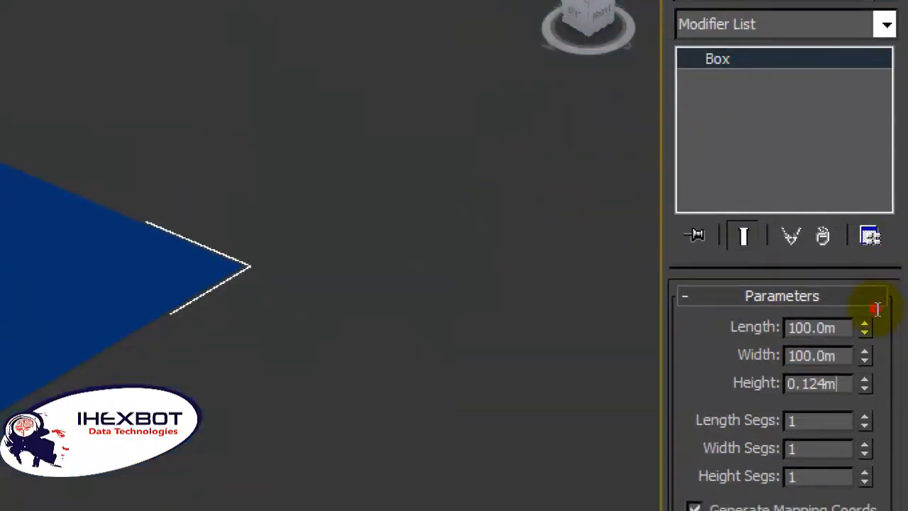
{"action": "key", "text": "Return"}
{"action": "type", "text": "1"}
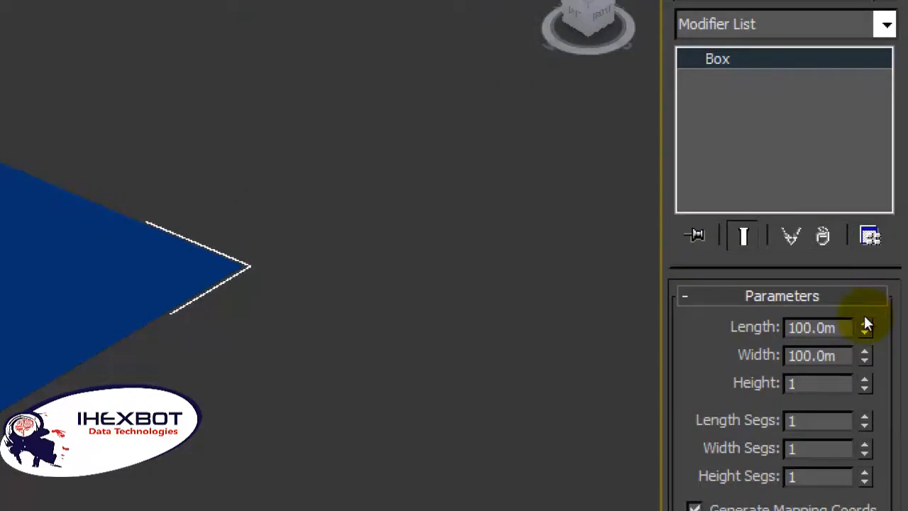
{"action": "key", "text": "Return"}
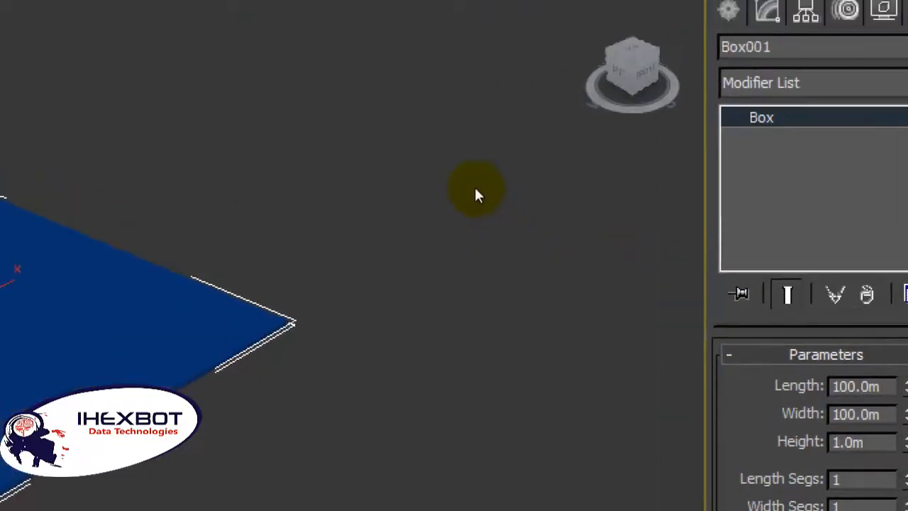
Step: Draw a wide upright cylinder standing on the flat box, covering most of its width
{"action": "middle_click_drag", "start_coordinate": [430, 131], "coordinate": [658, 105], "text": "alt"}
{"action": "middle_click_drag", "start_coordinate": [702, 163], "coordinate": [625, 176]}
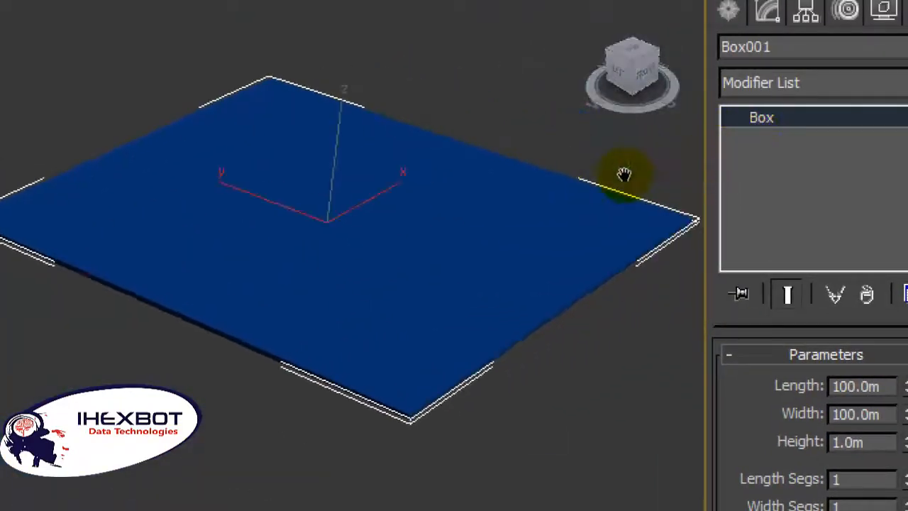
{"action": "scroll", "coordinate": [625, 177], "scroll_direction": "up", "scroll_amount": 3}
{"action": "scroll", "coordinate": [625, 177], "scroll_direction": "down", "scroll_amount": 5}
{"action": "scroll", "coordinate": [604, 197], "scroll_direction": "up", "scroll_amount": 4}
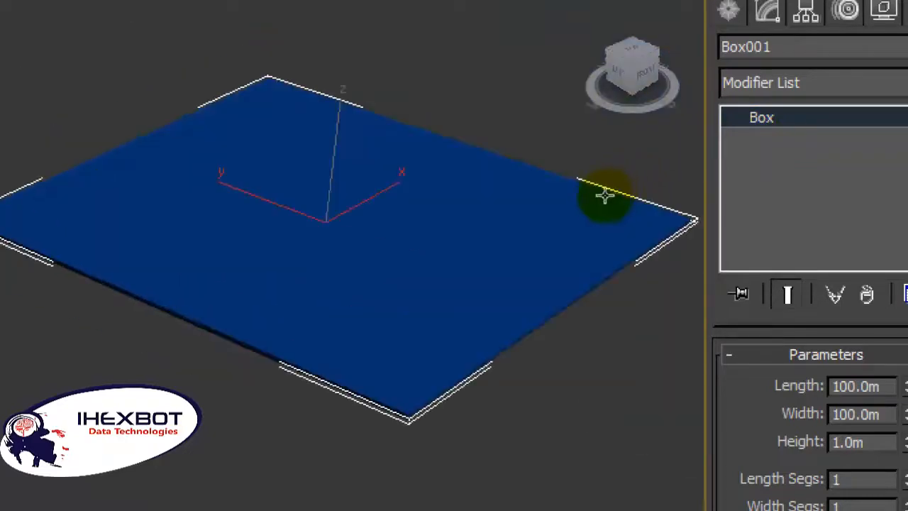
{"action": "scroll", "coordinate": [580, 197], "scroll_direction": "down", "scroll_amount": 4}
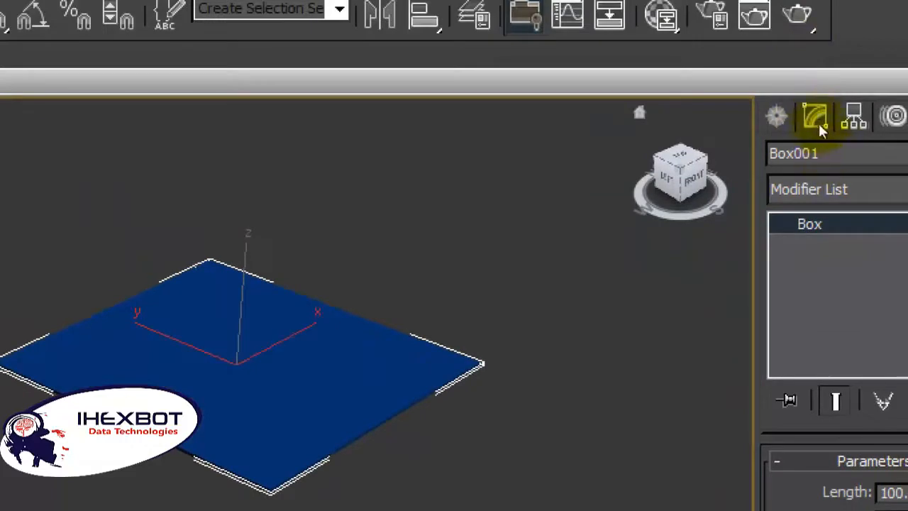
{"action": "left_click", "coordinate": [800, 93]}
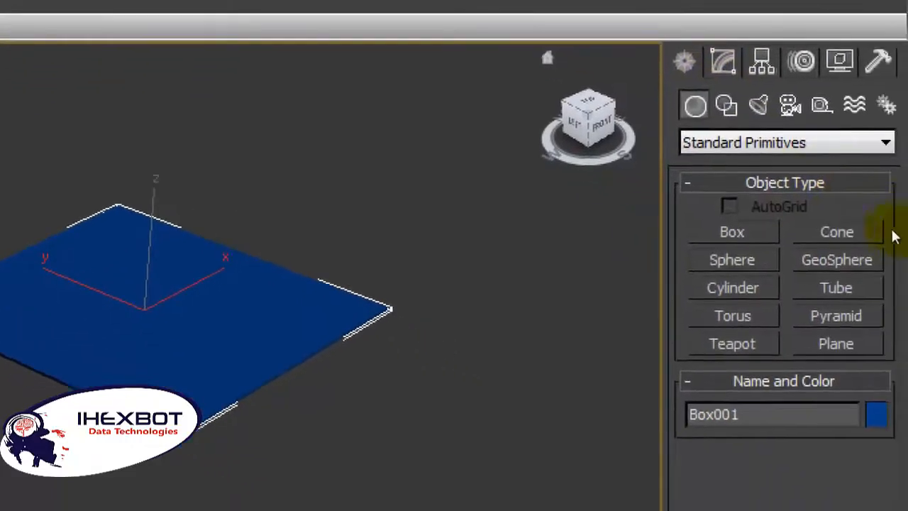
{"action": "left_click", "coordinate": [829, 210]}
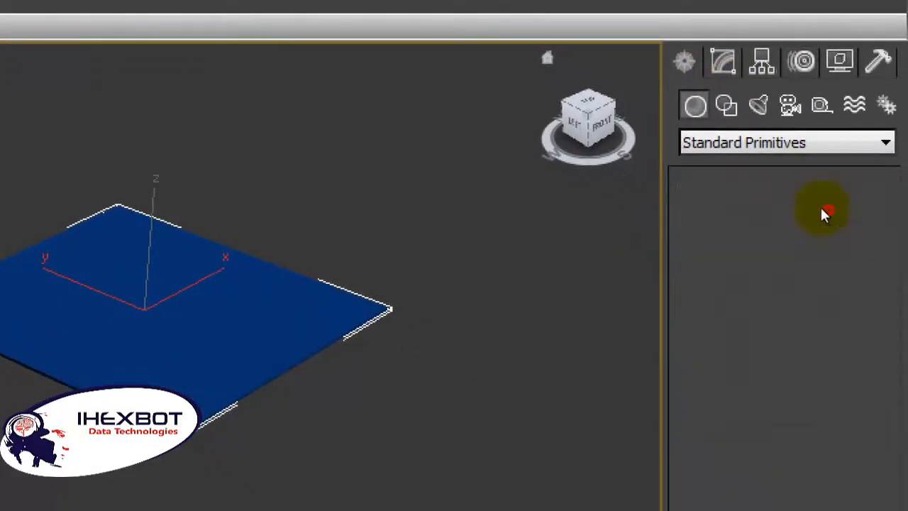
{"action": "left_click", "coordinate": [542, 199]}
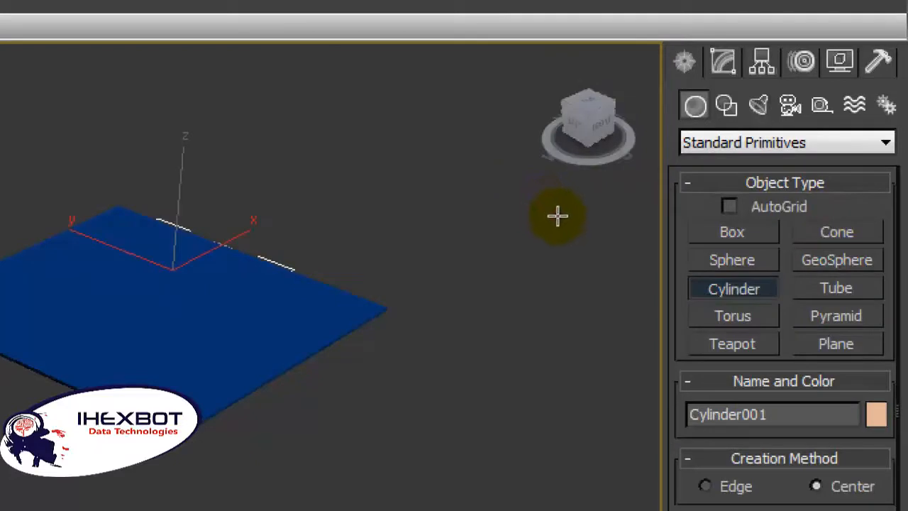
{"action": "left_click_drag", "start_coordinate": [559, 206], "coordinate": [589, 182]}
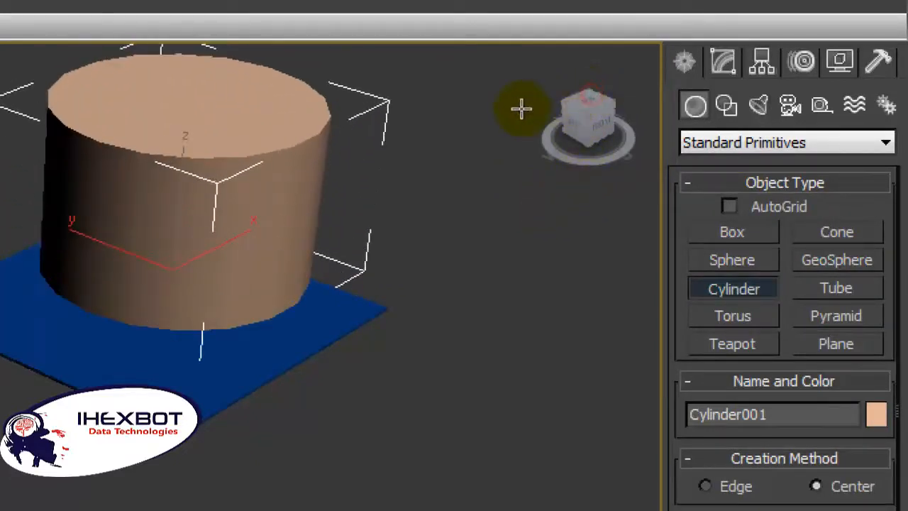
Step: Scale the cylinder down uniformly so that it takes up less of the flat box beneath it
{"action": "scroll", "coordinate": [562, 151], "scroll_direction": "down", "scroll_amount": 2}
{"action": "scroll", "coordinate": [562, 152], "scroll_direction": "up", "scroll_amount": 1}
{"action": "scroll", "coordinate": [562, 152], "scroll_direction": "up", "scroll_amount": 1}
{"action": "scroll", "coordinate": [507, 146], "scroll_direction": "down", "scroll_amount": 1}
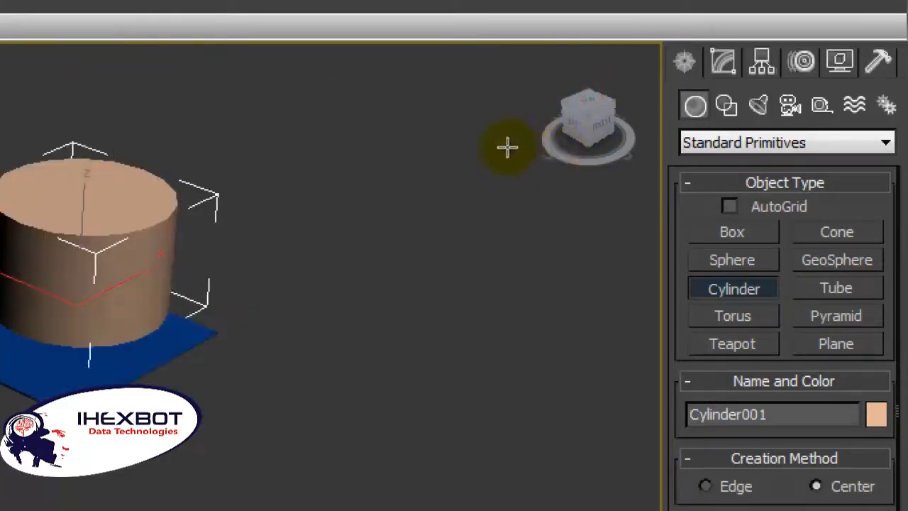
{"action": "scroll", "coordinate": [507, 146], "scroll_direction": "up", "scroll_amount": 1}
{"action": "middle_click_drag", "start_coordinate": [506, 146], "coordinate": [570, 162]}
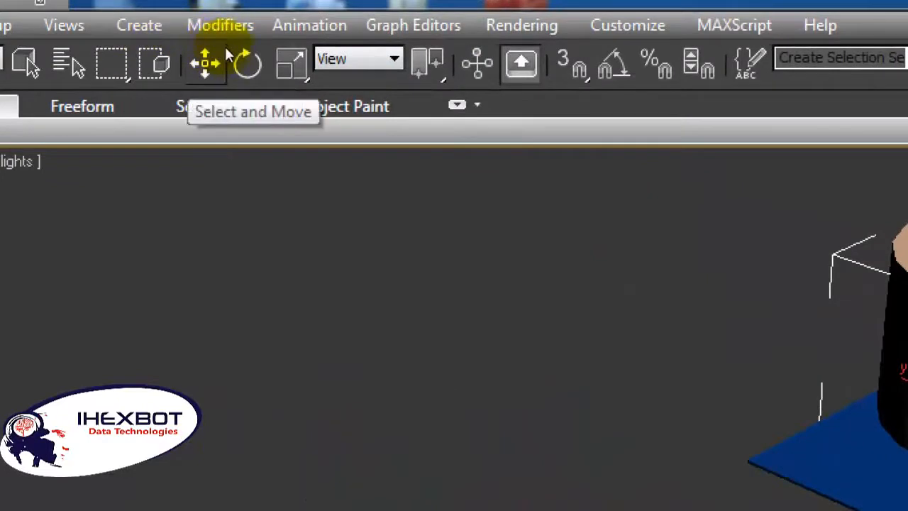
{"action": "left_click", "coordinate": [289, 61]}
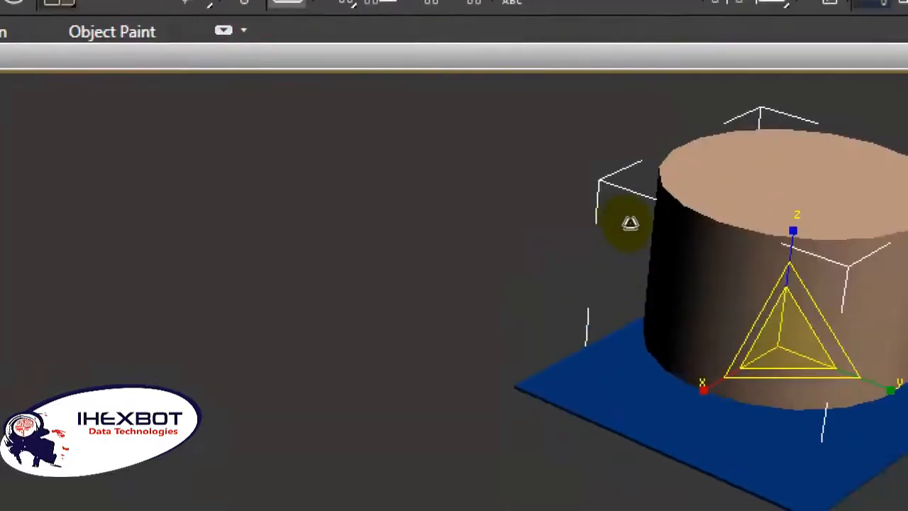
{"action": "left_click_drag", "start_coordinate": [686, 213], "coordinate": [682, 238]}
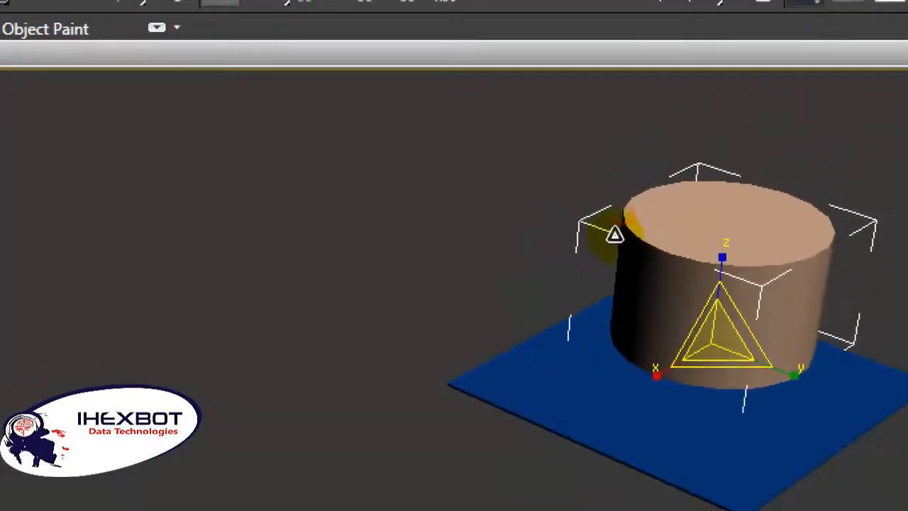
Step: Reduce the cylinder's radius to about 5.7 m and set its height to 30 m to form a slender column
{"action": "left_click_drag", "start_coordinate": [615, 234], "coordinate": [699, 226]}
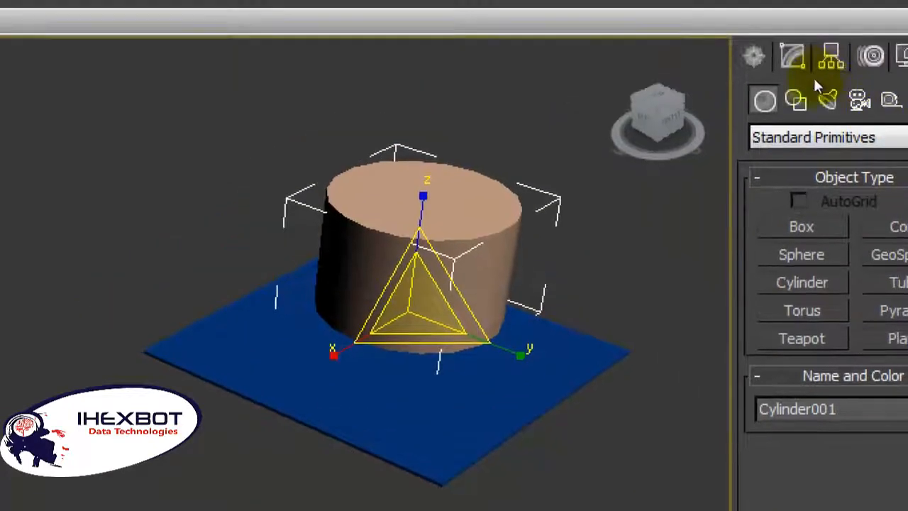
{"action": "left_click", "coordinate": [792, 55]}
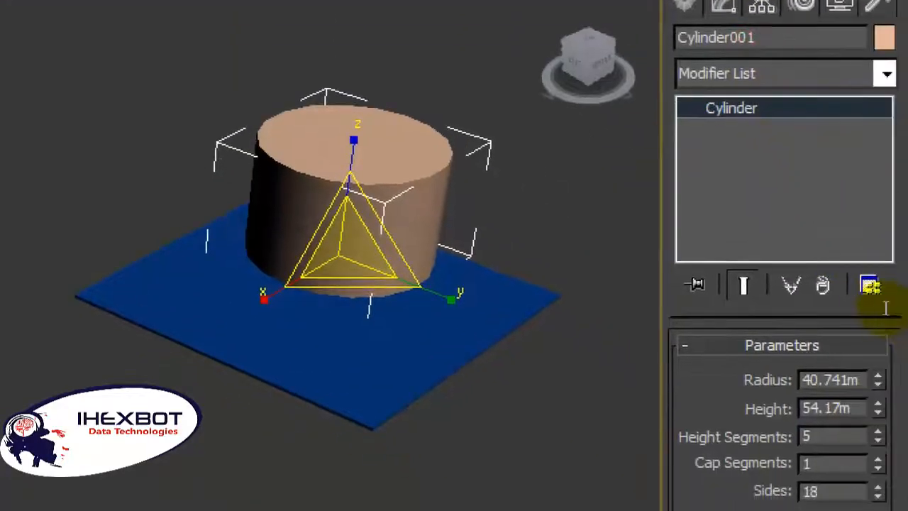
{"action": "mouse_move", "coordinate": [886, 284]}
{"action": "left_mouse_down"}
{"action": "mouse_move", "coordinate": [846, 284]}
{"action": "mouse_move", "coordinate": [892, 290]}
{"action": "mouse_move", "coordinate": [887, 359]}
{"action": "left_mouse_up"}
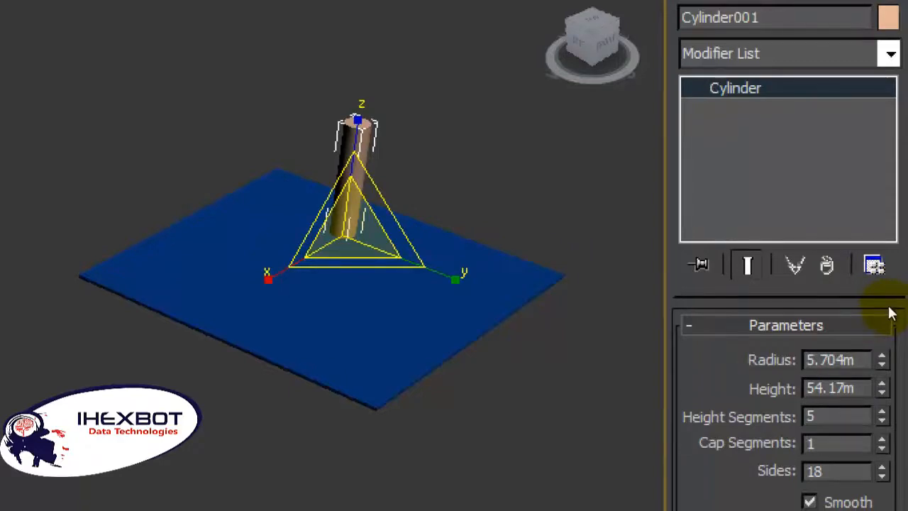
{"action": "key", "text": "Return"}
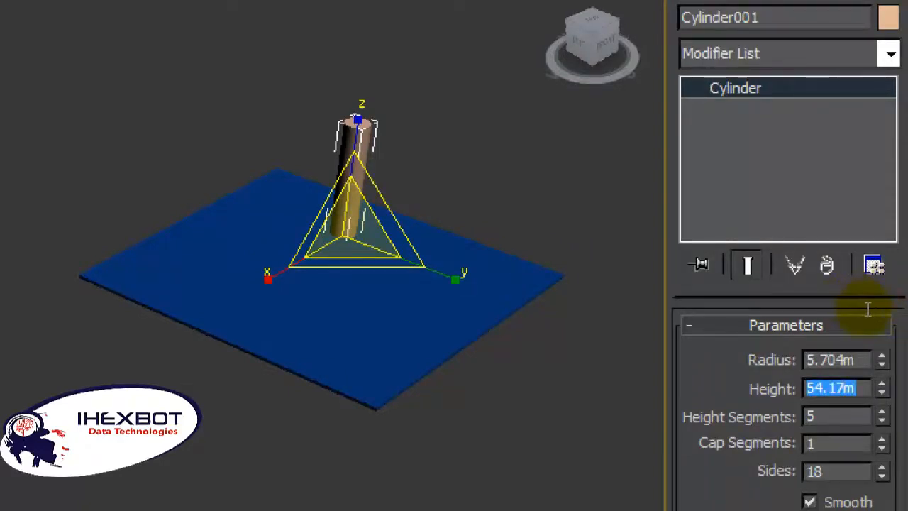
{"action": "type", "text": "3"}
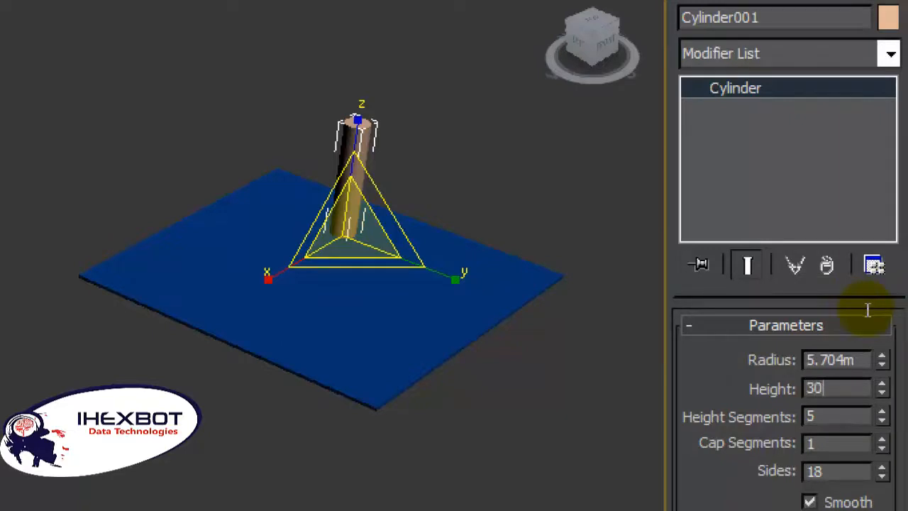
{"action": "type", "text": "0"}
{"action": "key", "text": "Return"}
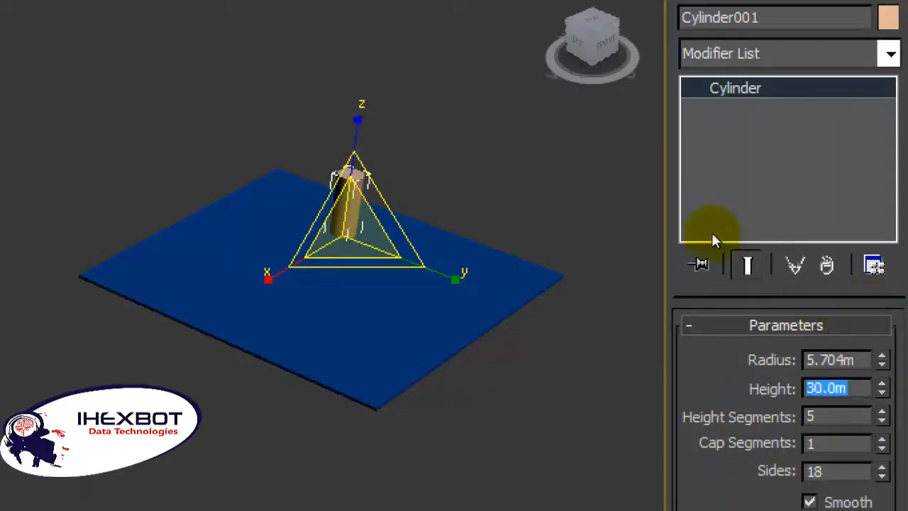
{"action": "left_click", "coordinate": [663, 191]}
{"action": "scroll", "coordinate": [632, 204], "scroll_direction": "up", "scroll_amount": 6}
{"action": "scroll", "coordinate": [635, 206], "scroll_direction": "down", "scroll_amount": 6}
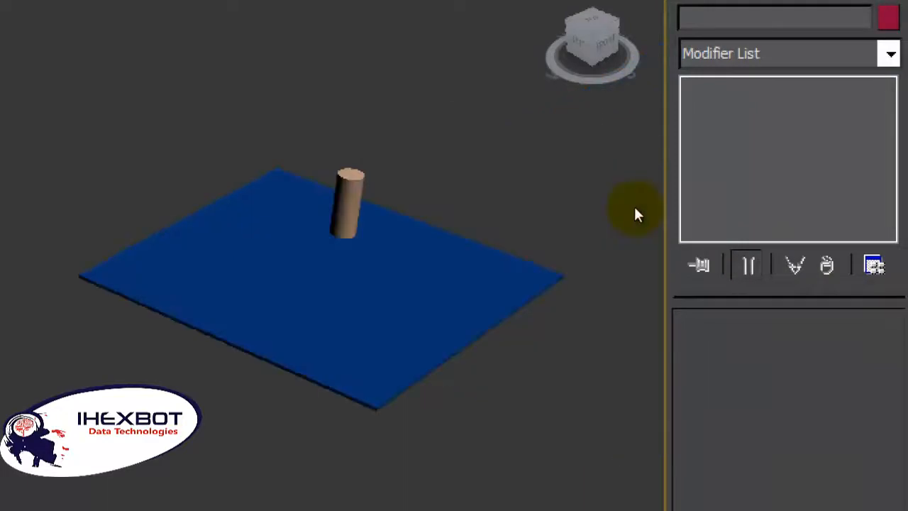
Step: Clone the column twice as a copy along the X axis, making a row of three on the base
{"action": "left_click", "coordinate": [622, 215]}
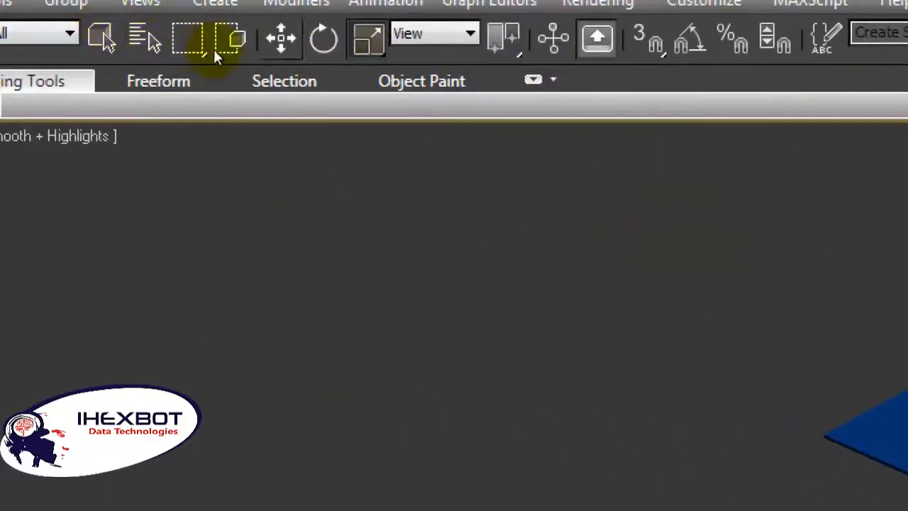
{"action": "left_click", "coordinate": [216, 50]}
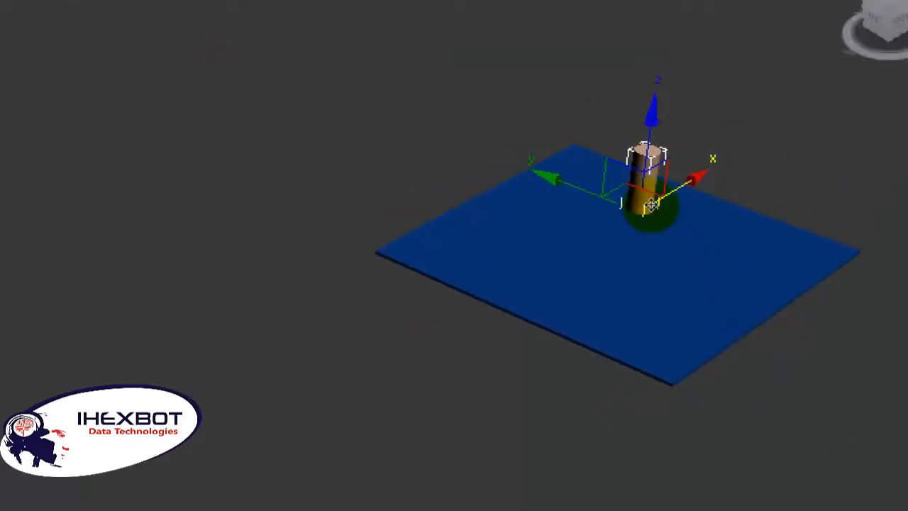
{"action": "left_click_drag", "start_coordinate": [651, 206], "coordinate": [631, 221], "text": "shift"}
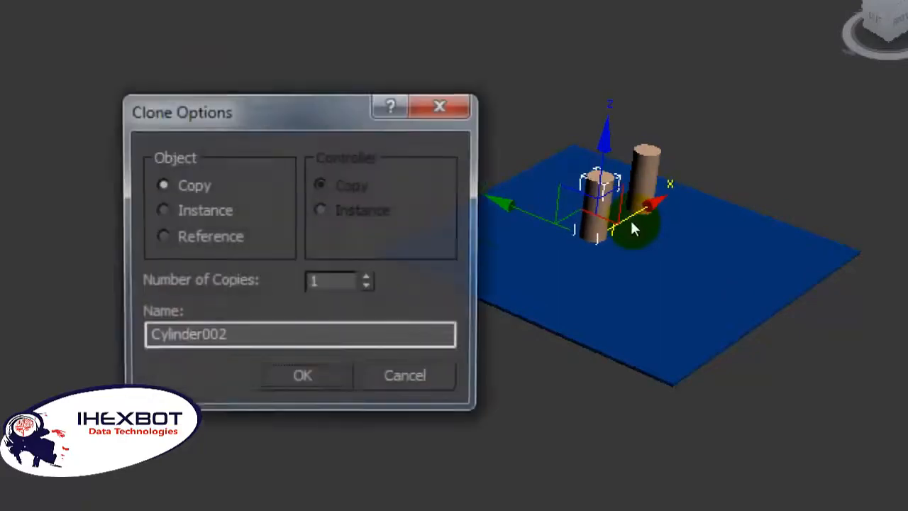
{"action": "key", "text": "Return"}
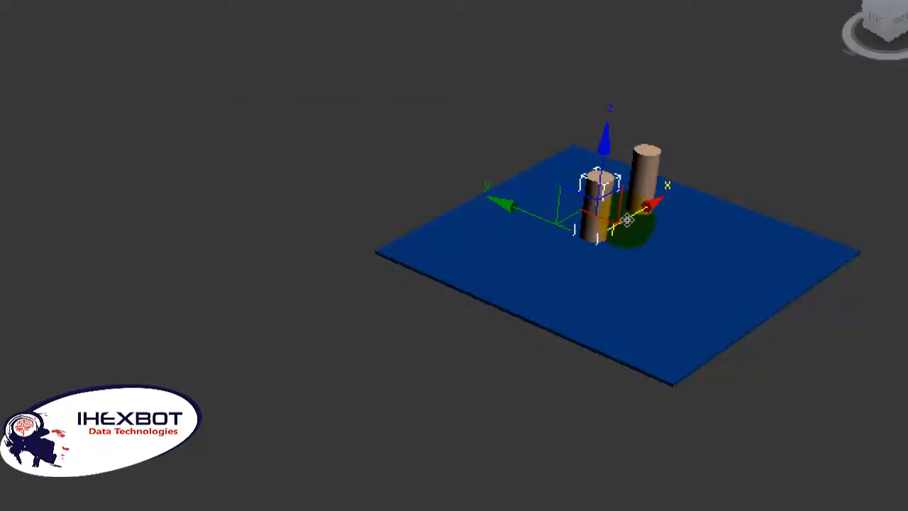
{"action": "left_click_drag", "start_coordinate": [622, 222], "coordinate": [602, 239]}
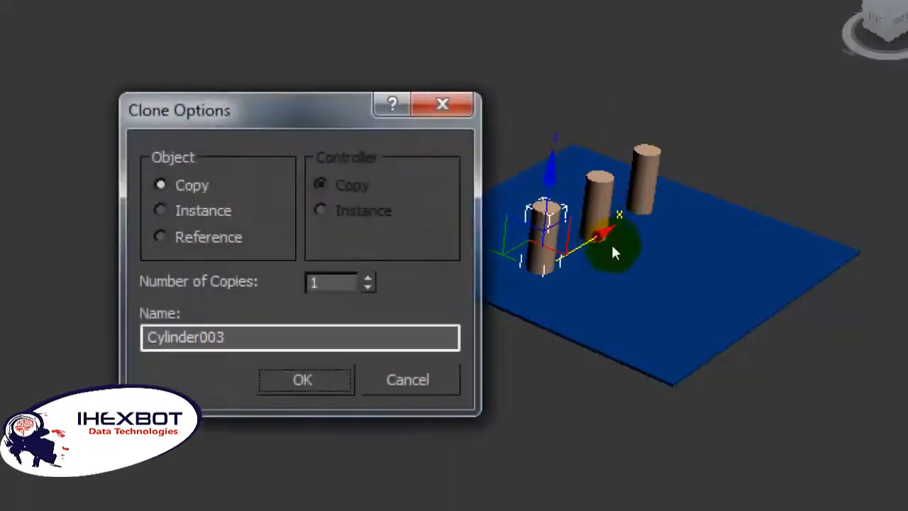
{"action": "key", "text": "Return"}
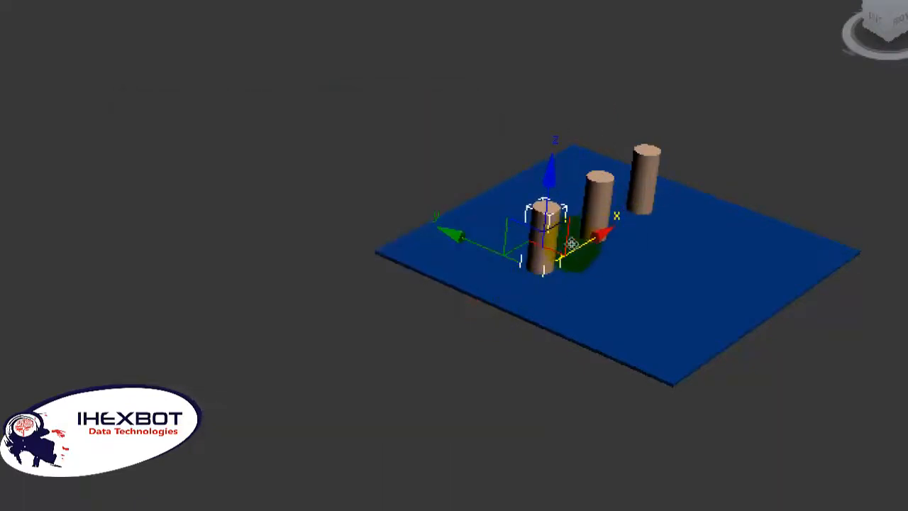
Step: Clone three more columns as copies, one across the Y axis and two back along X, forming a parallel second row
{"action": "left_click_drag", "start_coordinate": [532, 237], "coordinate": [606, 264], "text": "shift"}
{"action": "key", "text": "Return"}
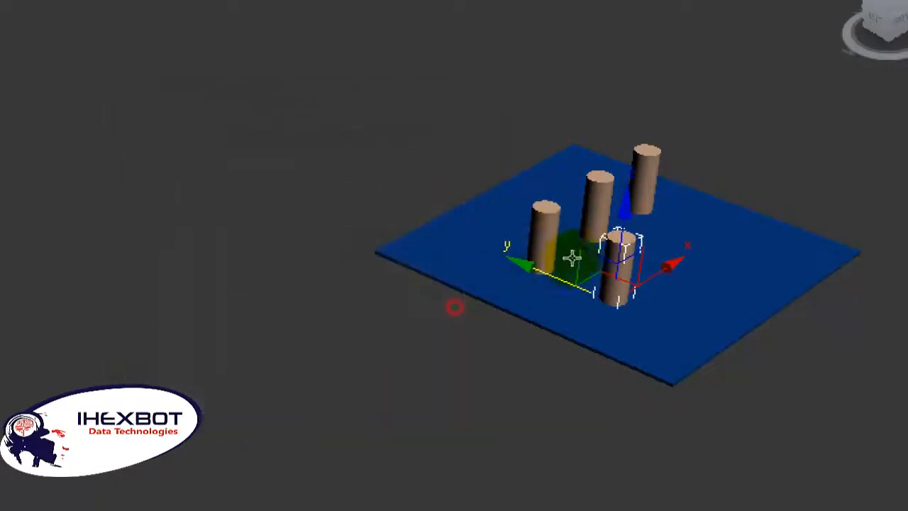
{"action": "left_click_drag", "start_coordinate": [640, 245], "coordinate": [699, 213], "text": "shift"}
{"action": "key", "text": "Return"}
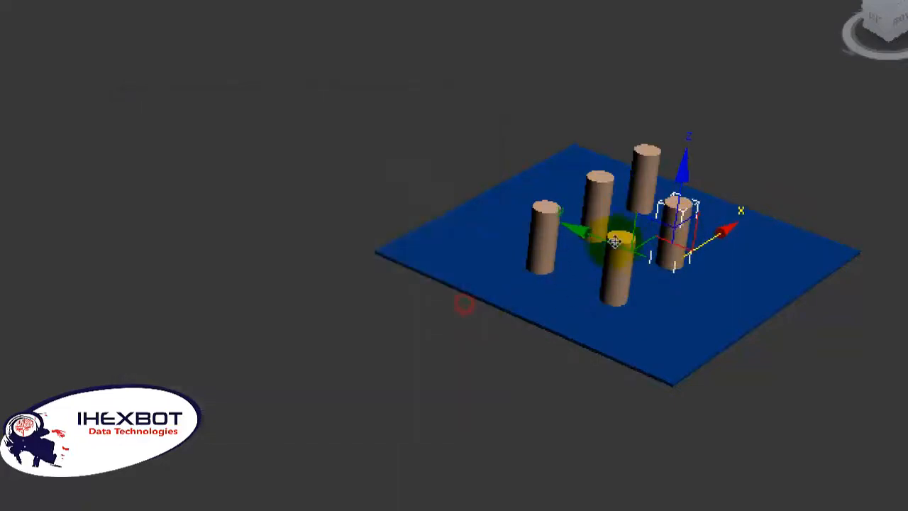
{"action": "left_click_drag", "start_coordinate": [673, 228], "coordinate": [719, 203], "text": "shift"}
{"action": "key", "text": "Return"}
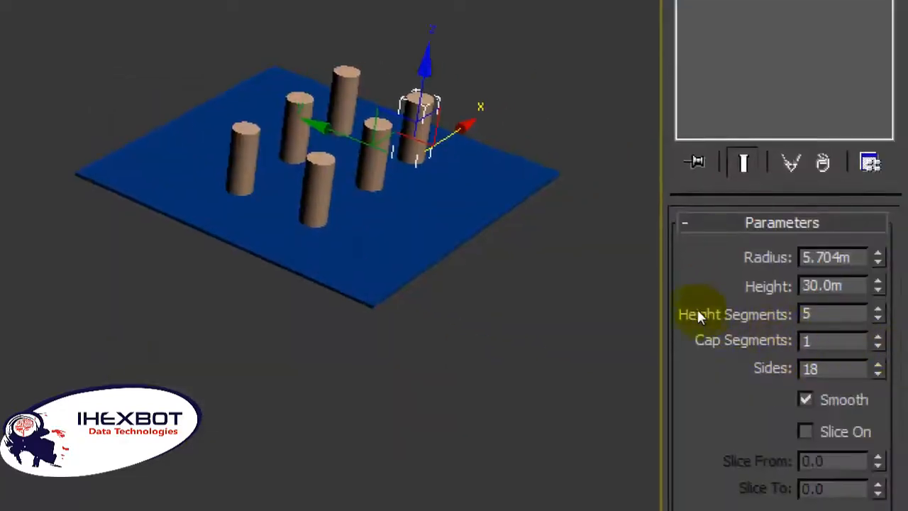
Step: Clone the flat base box straight up along the Z axis as a copy above the columns
{"action": "left_click", "coordinate": [649, 289]}
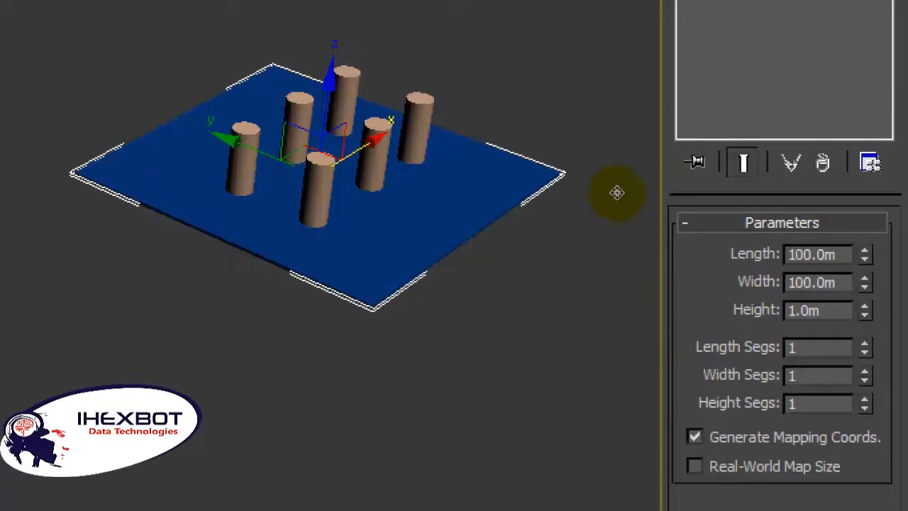
{"action": "left_click_drag", "start_coordinate": [618, 194], "coordinate": [623, 136]}
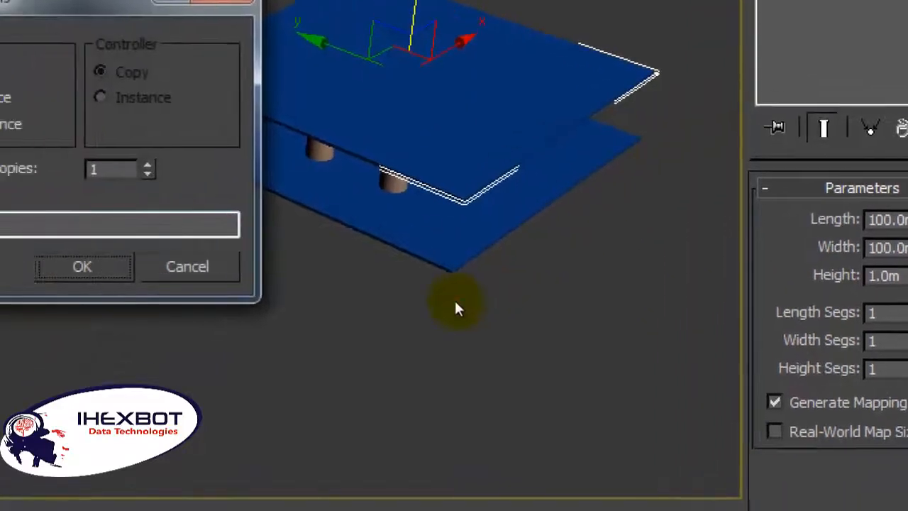
{"action": "left_click", "coordinate": [379, 355]}
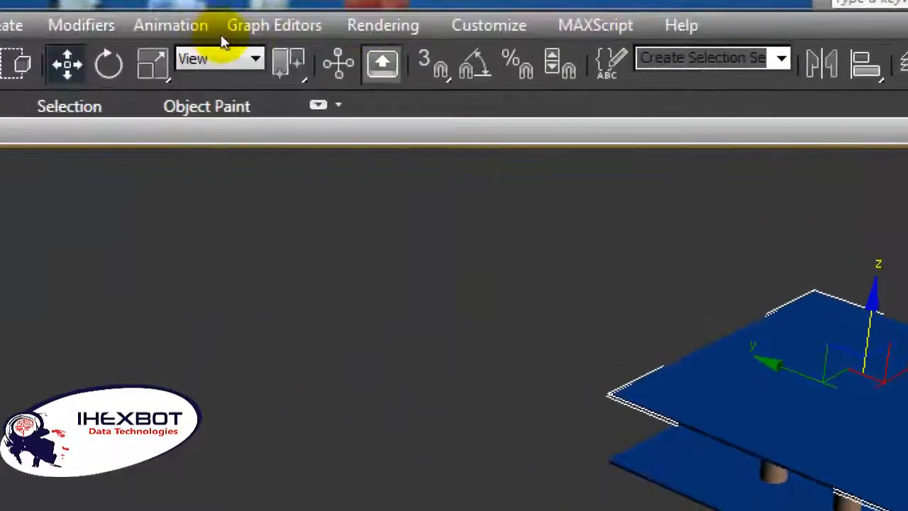
Step: Scale the upper slab down uniformly so it is smaller than the base but still covers the six columns
{"action": "left_click", "coordinate": [153, 64]}
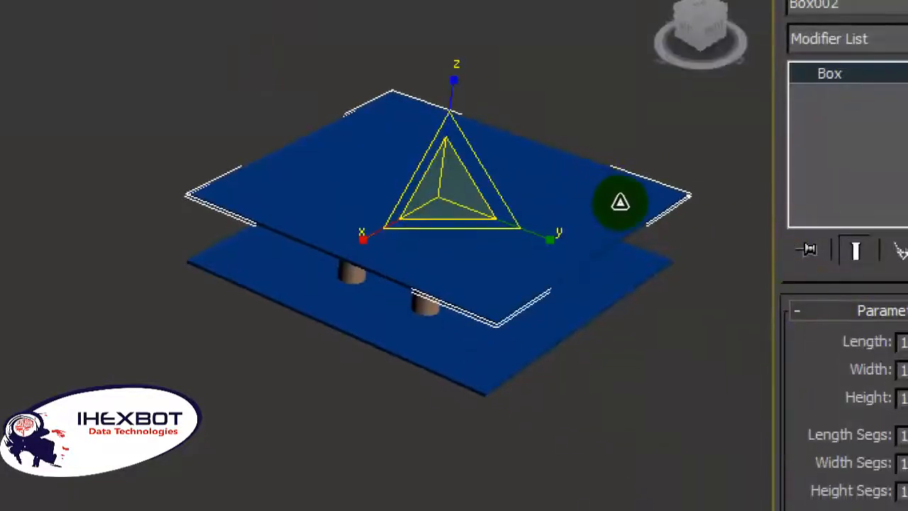
{"action": "left_click_drag", "start_coordinate": [620, 203], "coordinate": [612, 254]}
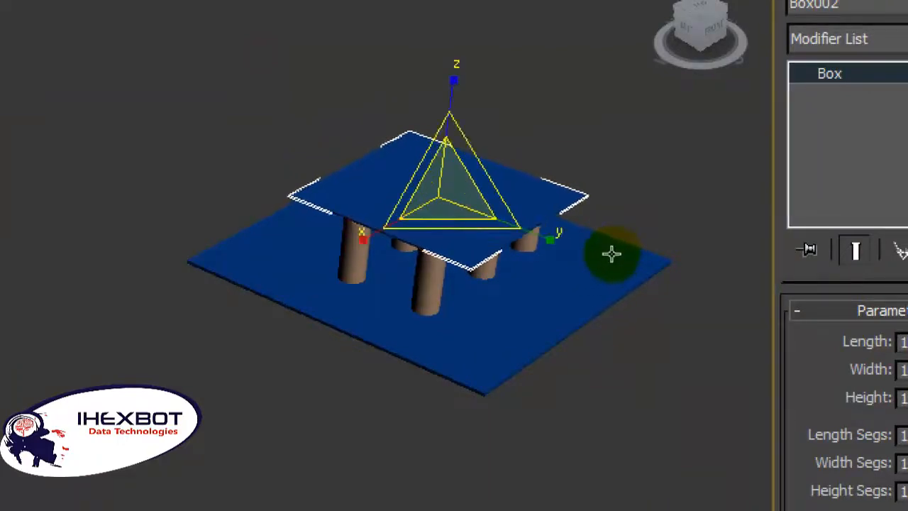
{"action": "scroll", "coordinate": [613, 254], "scroll_direction": "up", "scroll_amount": 2}
{"action": "scroll", "coordinate": [622, 252], "scroll_direction": "down", "scroll_amount": 1}
Step: Examine from the front and the sides how the upper slab rests on the columns
{"action": "middle_click_drag", "start_coordinate": [645, 244], "coordinate": [427, 195]}
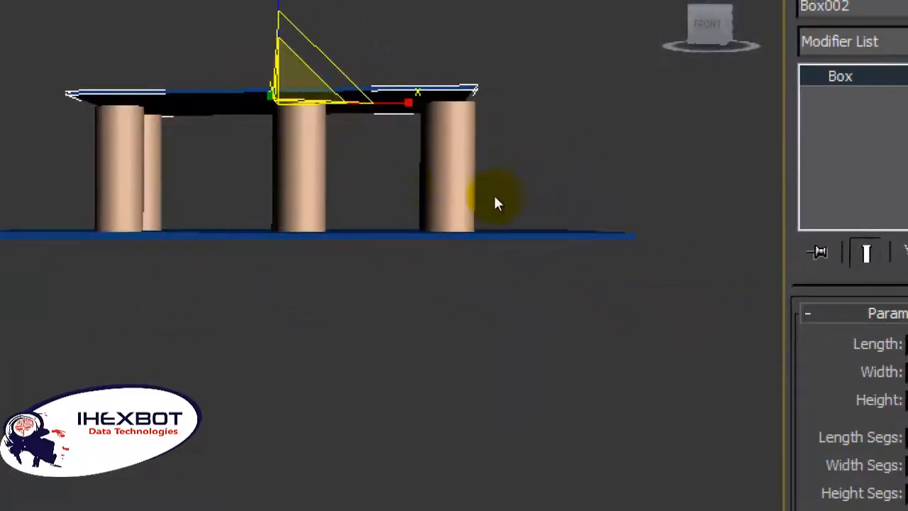
{"action": "middle_click_drag", "start_coordinate": [495, 203], "coordinate": [525, 225], "text": "alt"}
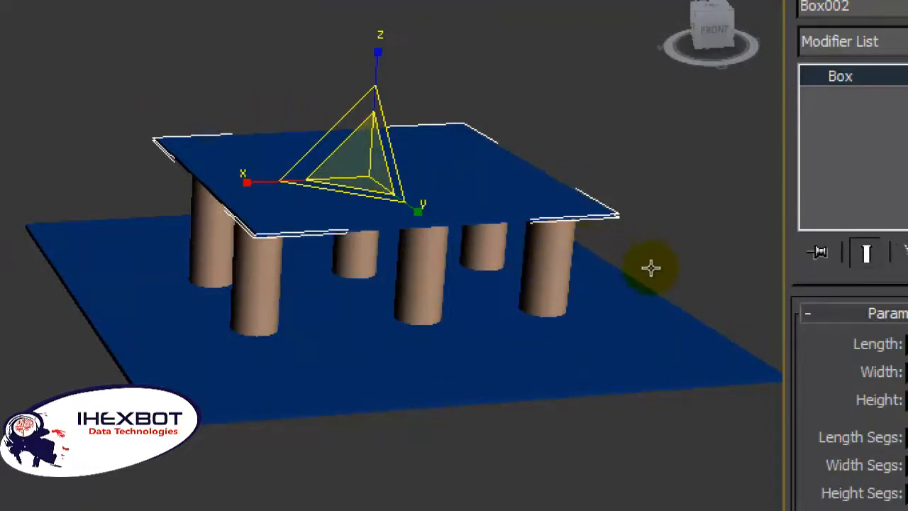
{"action": "scroll", "coordinate": [572, 279], "scroll_direction": "down", "scroll_amount": 3}
{"action": "middle_click_drag", "start_coordinate": [571, 283], "coordinate": [669, 293], "text": "alt"}
{"action": "scroll", "coordinate": [613, 280], "scroll_direction": "down", "scroll_amount": 2}
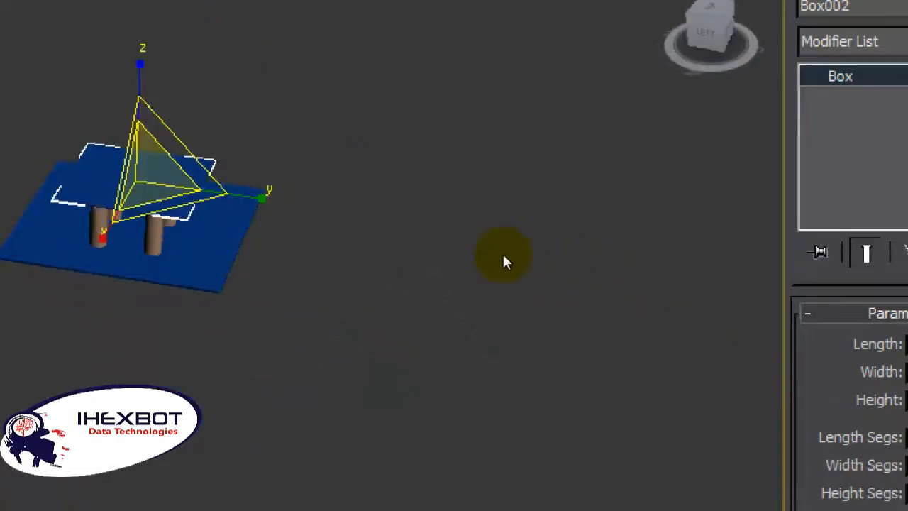
{"action": "middle_click_drag", "start_coordinate": [503, 265], "coordinate": [627, 310], "text": "alt"}
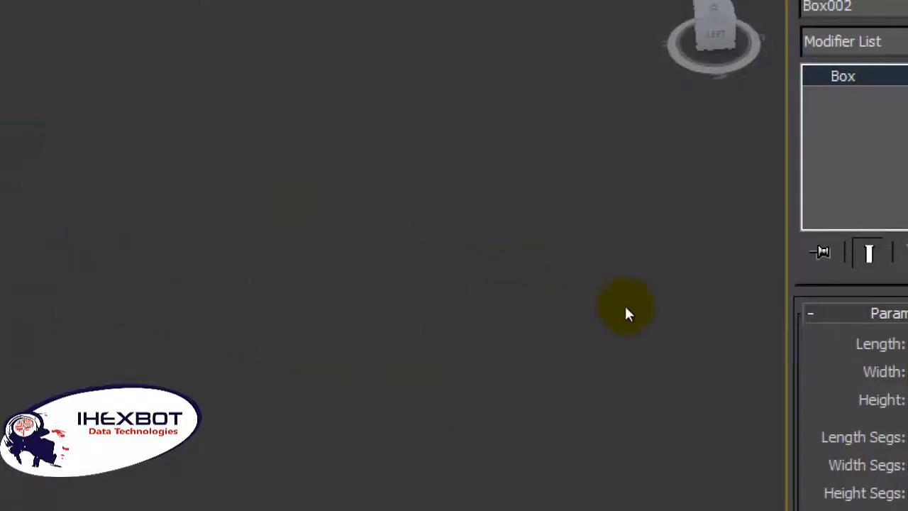
{"action": "middle_click_drag", "start_coordinate": [431, 272], "coordinate": [506, 165]}
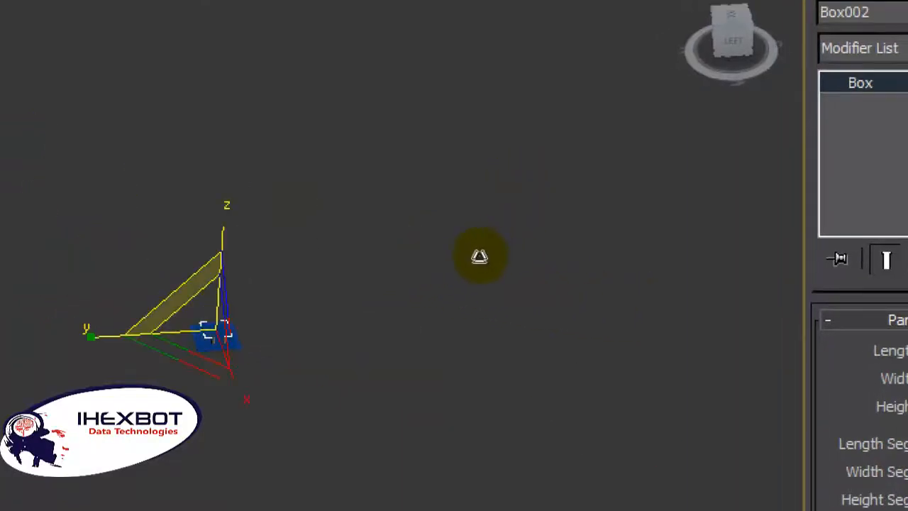
{"action": "middle_click_drag", "start_coordinate": [464, 250], "coordinate": [618, 280]}
{"action": "middle_click_drag", "start_coordinate": [545, 254], "coordinate": [262, 180]}
{"action": "middle_click_drag", "start_coordinate": [475, 240], "coordinate": [519, 272]}
{"action": "scroll", "coordinate": [518, 256], "scroll_direction": "down", "scroll_amount": 2}
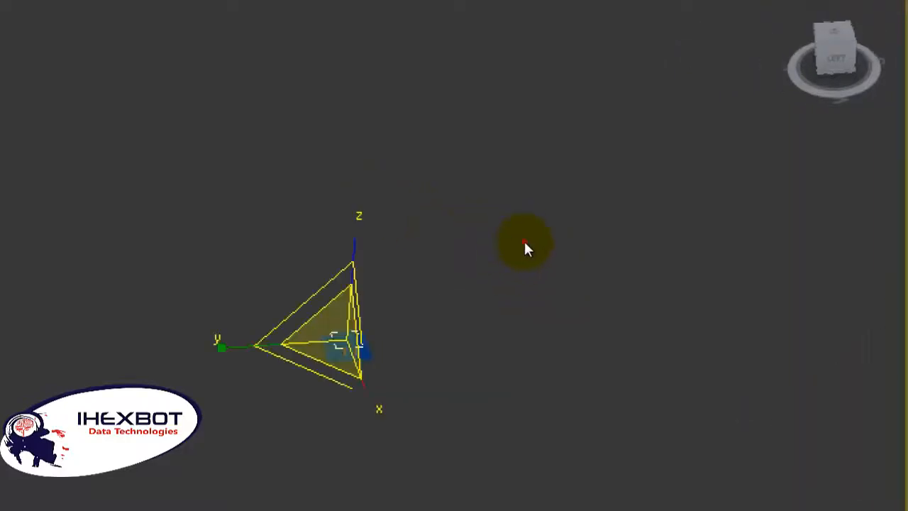
Step: Deselect the slab and narrow the perspective field of view until the whole structure is large and centred
{"action": "left_click", "coordinate": [523, 242]}
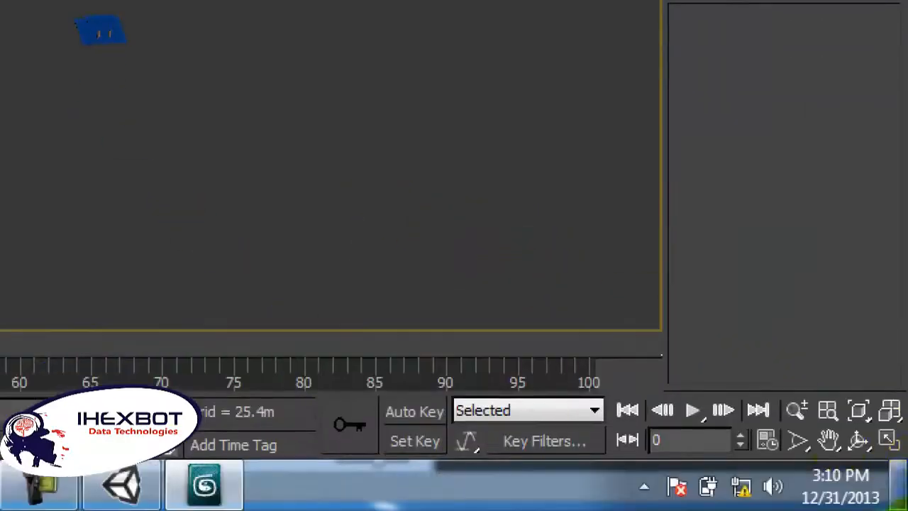
{"action": "left_click", "coordinate": [798, 442]}
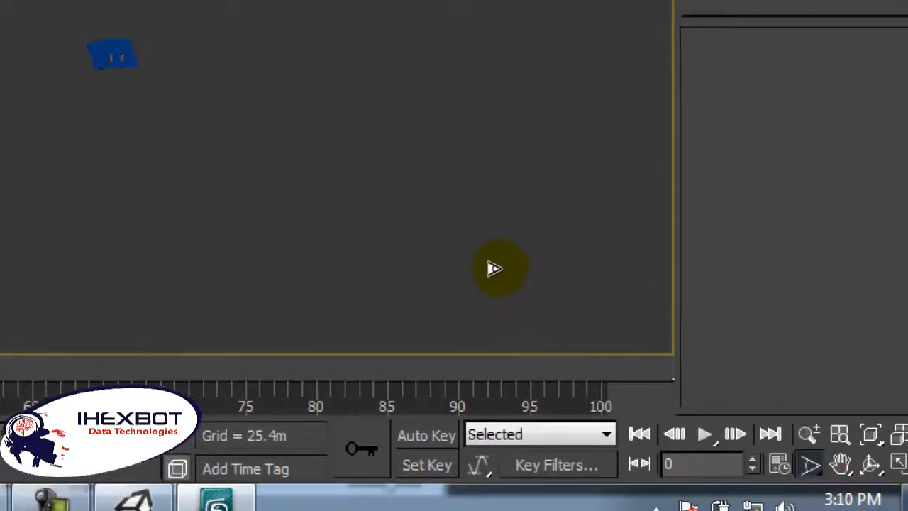
{"action": "left_click_drag", "start_coordinate": [501, 231], "coordinate": [657, 241]}
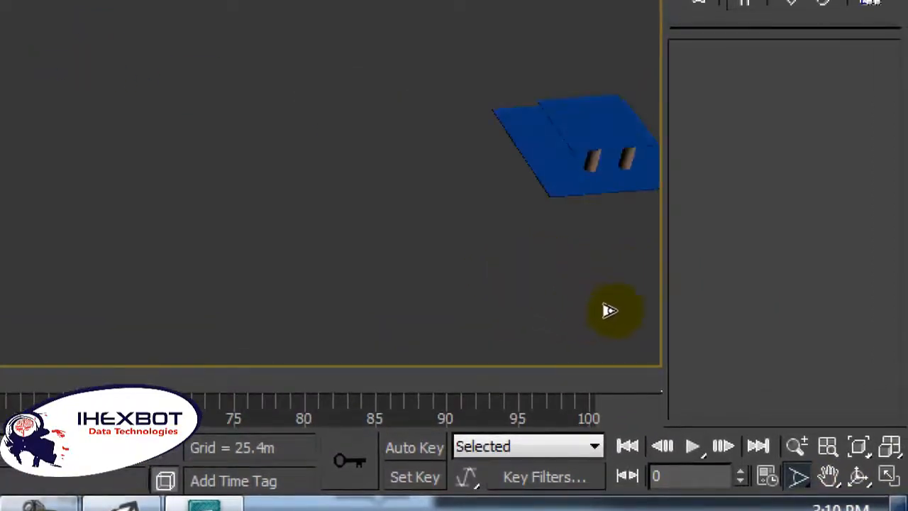
{"action": "middle_click_drag", "start_coordinate": [615, 311], "coordinate": [483, 315]}
{"action": "scroll", "coordinate": [482, 316], "scroll_direction": "up", "scroll_amount": 4}
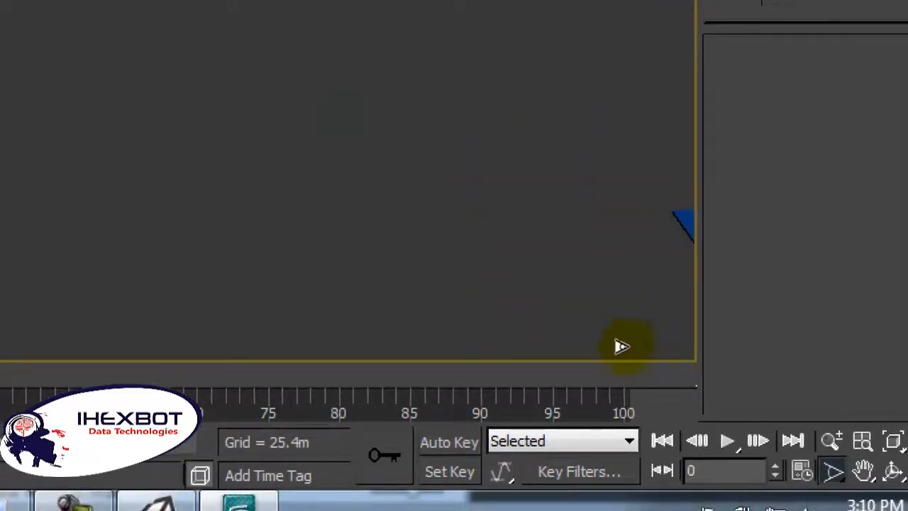
{"action": "middle_click_drag", "start_coordinate": [639, 342], "coordinate": [181, 185]}
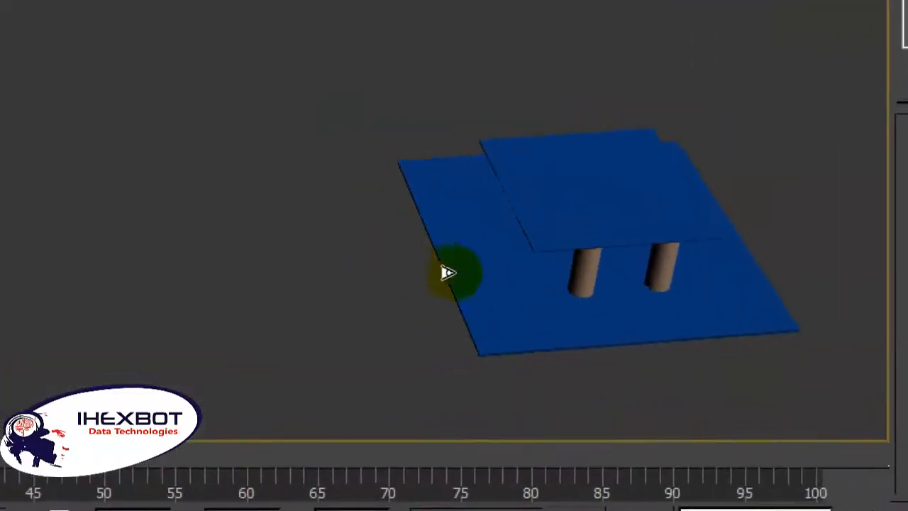
{"action": "scroll", "coordinate": [338, 235], "scroll_direction": "up", "scroll_amount": 4}
{"action": "middle_click_drag", "start_coordinate": [531, 315], "coordinate": [335, 237]}
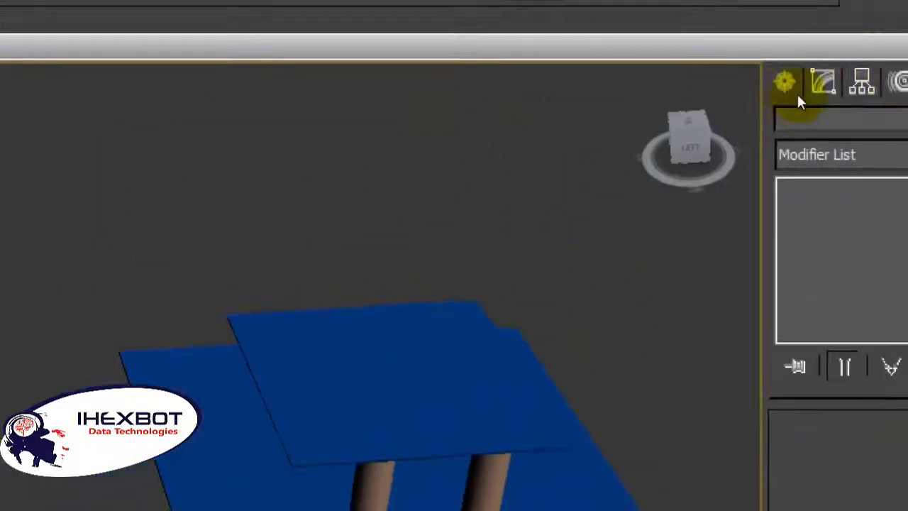
Step: Create an L-type stair from the Stairs object category in the empty area beside the platform
{"action": "left_click", "coordinate": [788, 85]}
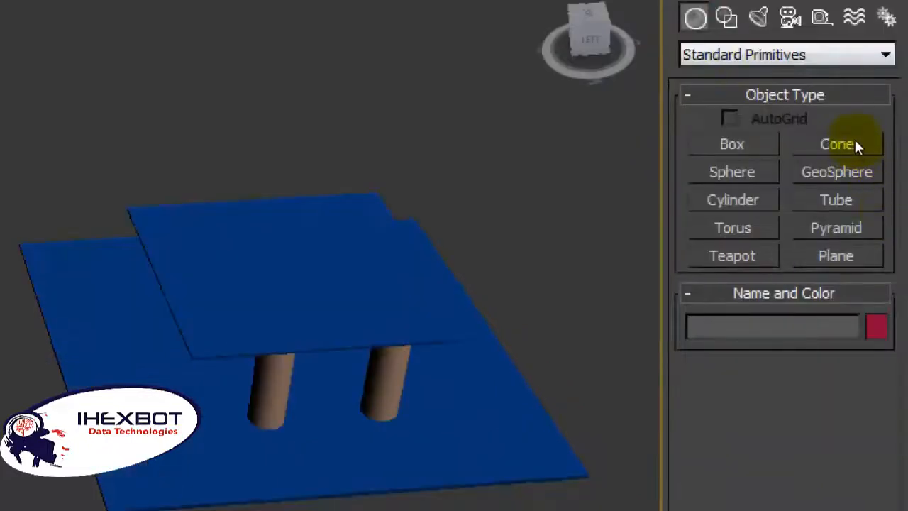
{"action": "left_click", "coordinate": [854, 56]}
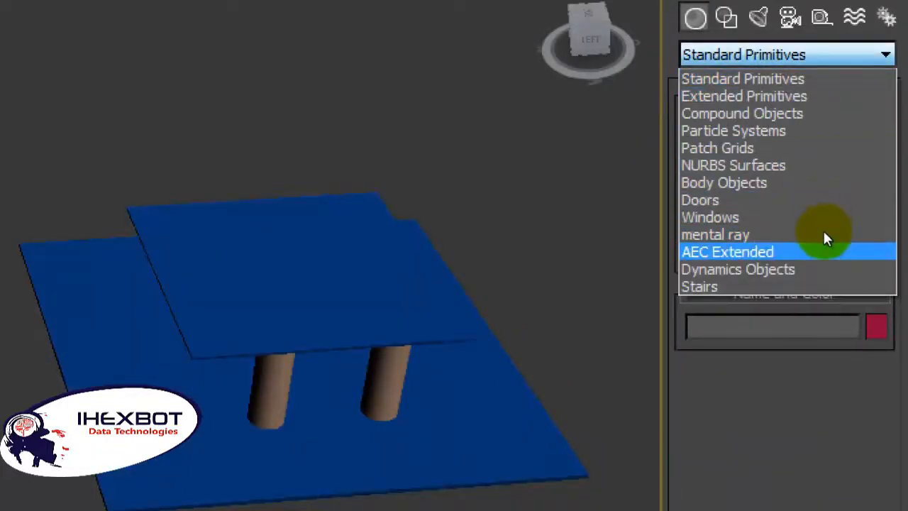
{"action": "left_click", "coordinate": [822, 243]}
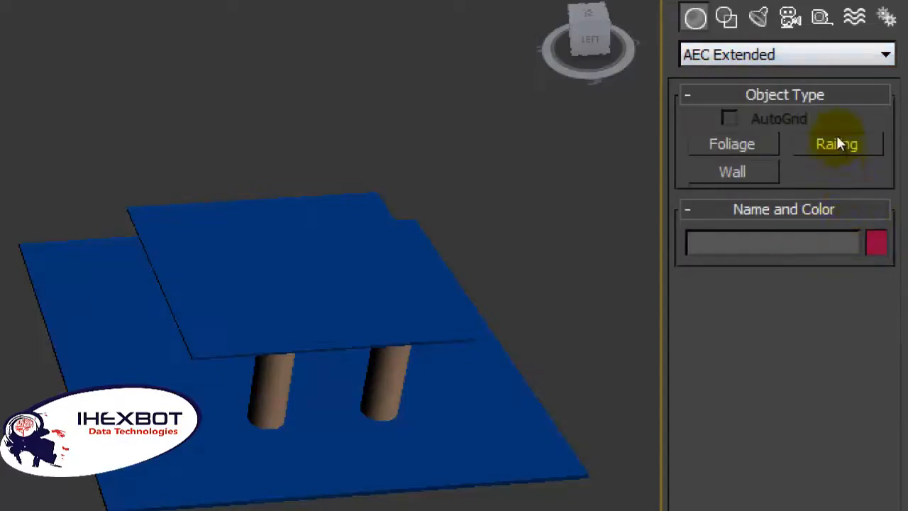
{"action": "left_click", "coordinate": [838, 55]}
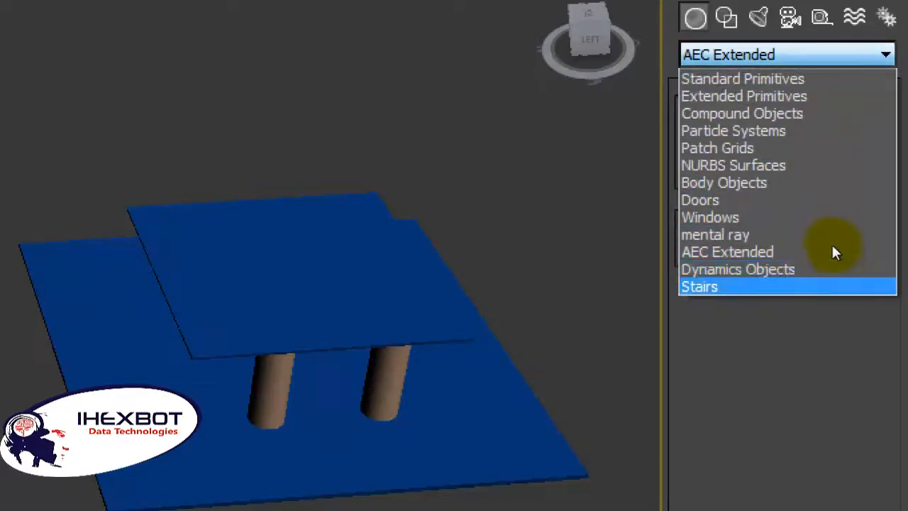
{"action": "key", "text": "Return"}
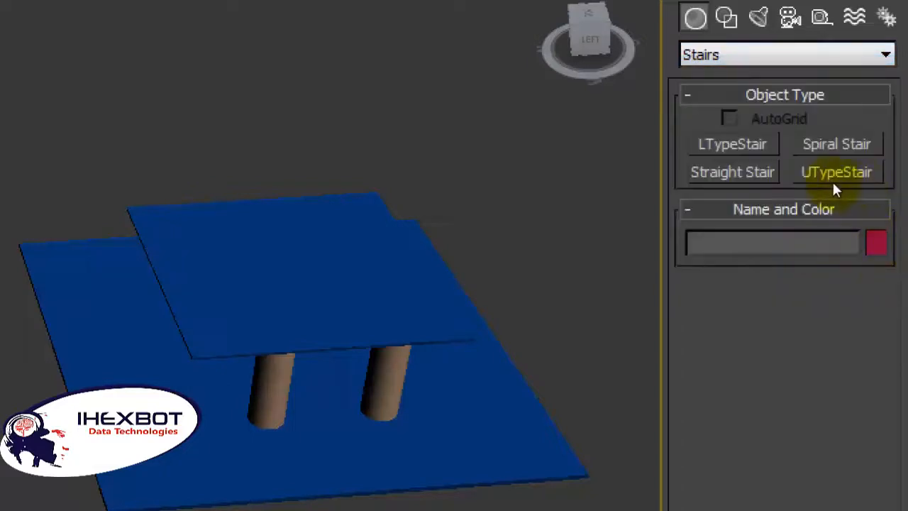
{"action": "left_click", "coordinate": [734, 145]}
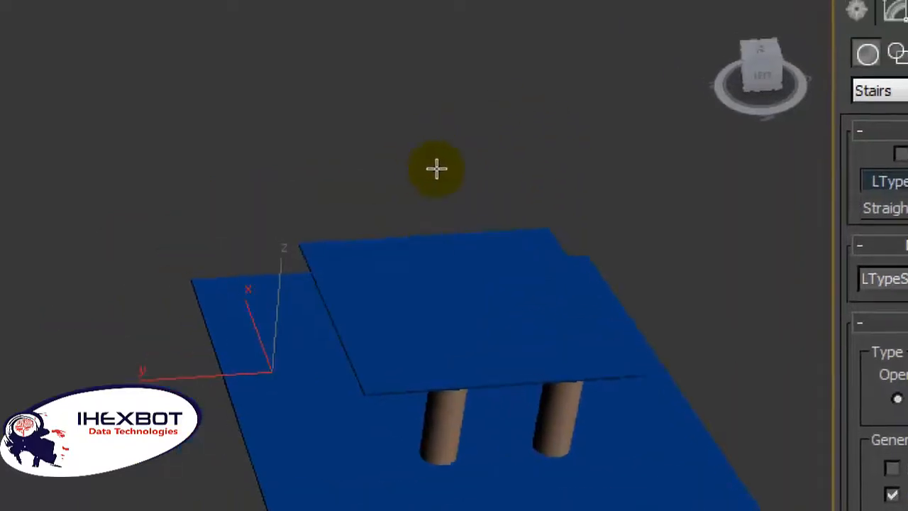
{"action": "left_click_drag", "start_coordinate": [436, 169], "coordinate": [447, 224]}
{"action": "left_click", "coordinate": [461, 187]}
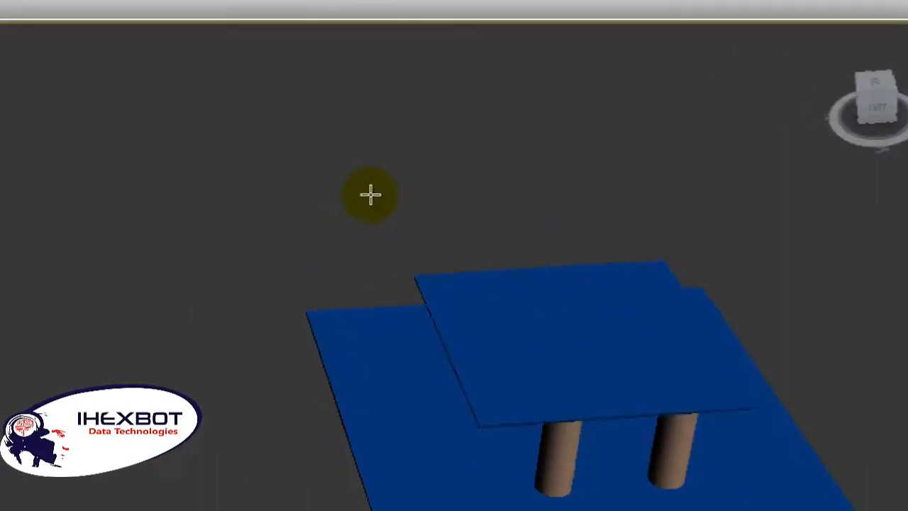
{"action": "left_click", "coordinate": [421, 157]}
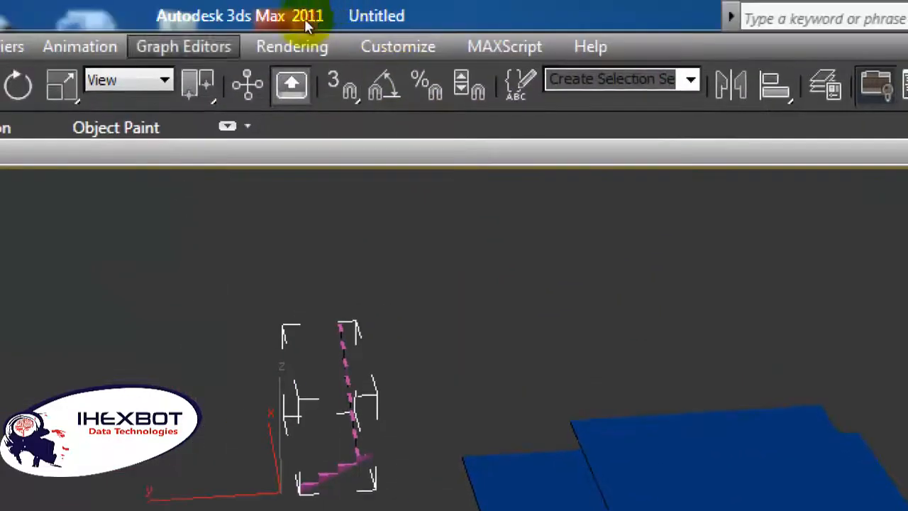
Step: Move the stair onto the base, in front of the upper slab's long edge
{"action": "left_click", "coordinate": [56, 65]}
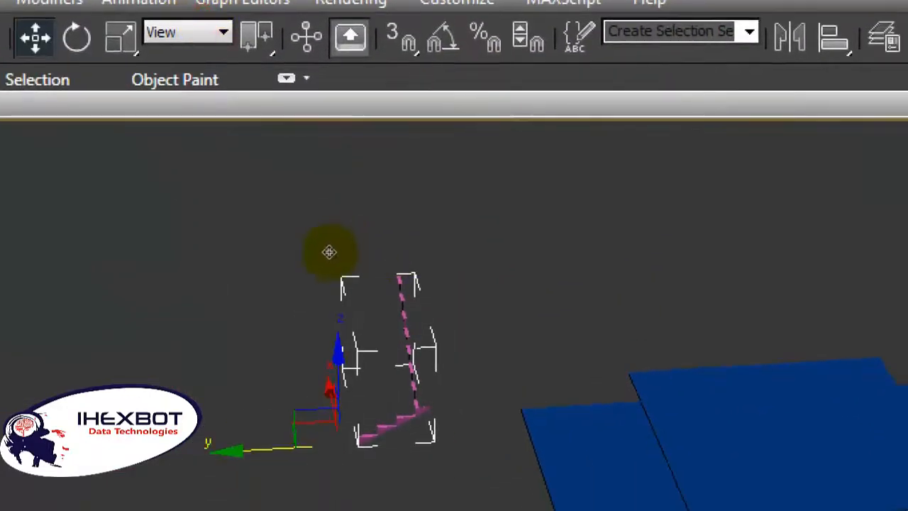
{"action": "left_click_drag", "start_coordinate": [329, 252], "coordinate": [464, 285]}
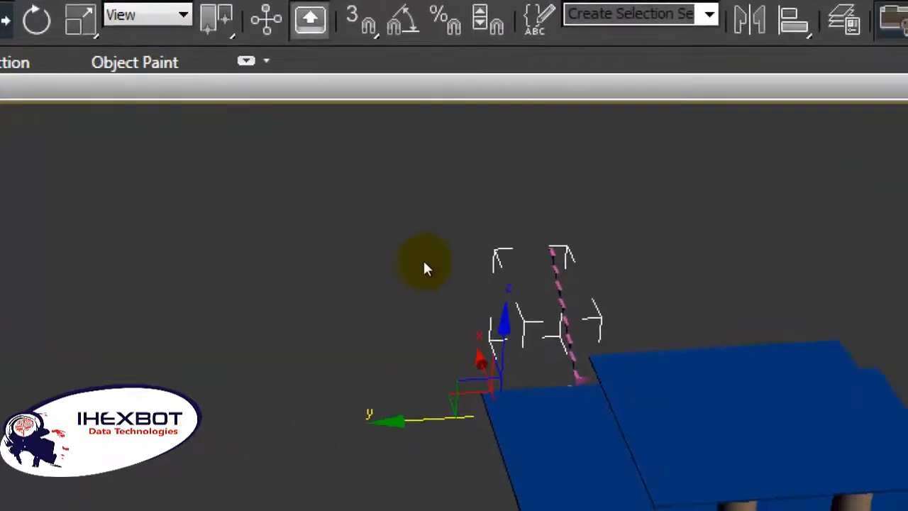
{"action": "middle_click_drag", "start_coordinate": [389, 203], "coordinate": [470, 227], "text": "alt"}
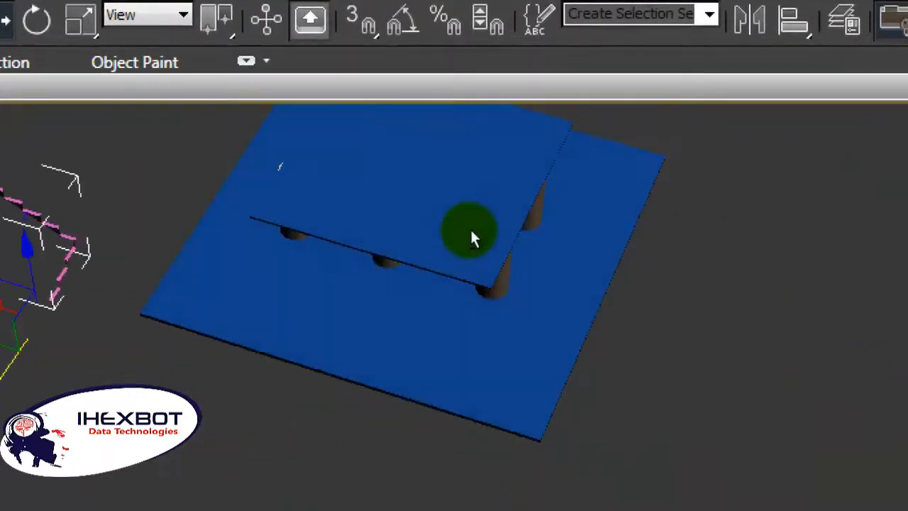
{"action": "left_click_drag", "start_coordinate": [163, 168], "coordinate": [423, 173]}
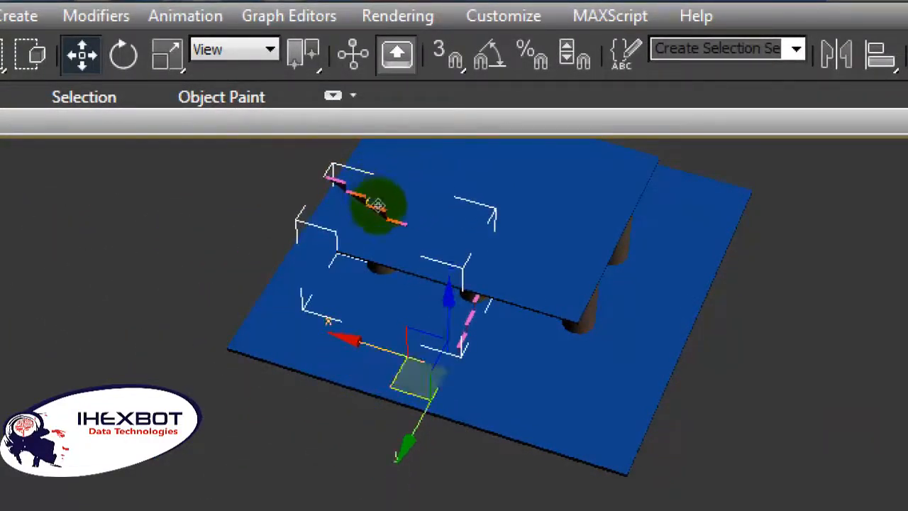
{"action": "left_click_drag", "start_coordinate": [380, 238], "coordinate": [352, 279]}
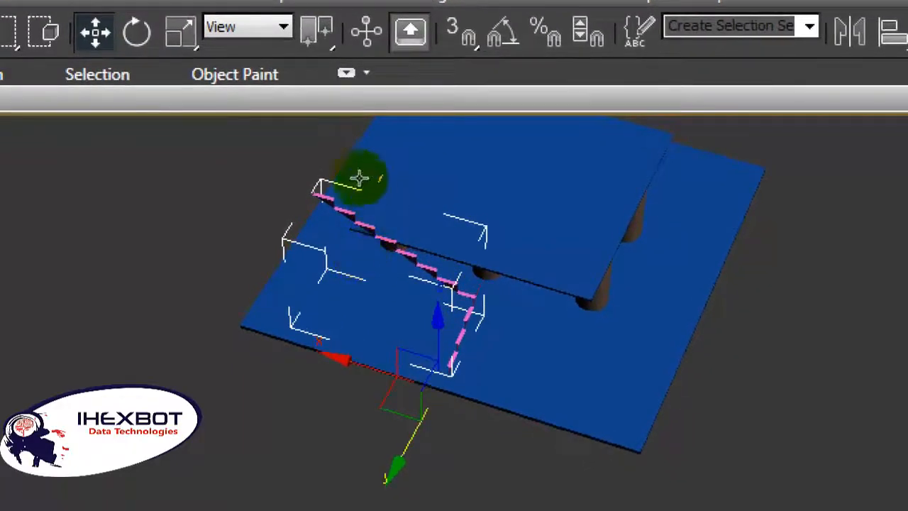
Step: Rotate the stair about a quarter turn around the Z axis so its long flight climbs toward the upper slab
{"action": "left_click", "coordinate": [137, 32]}
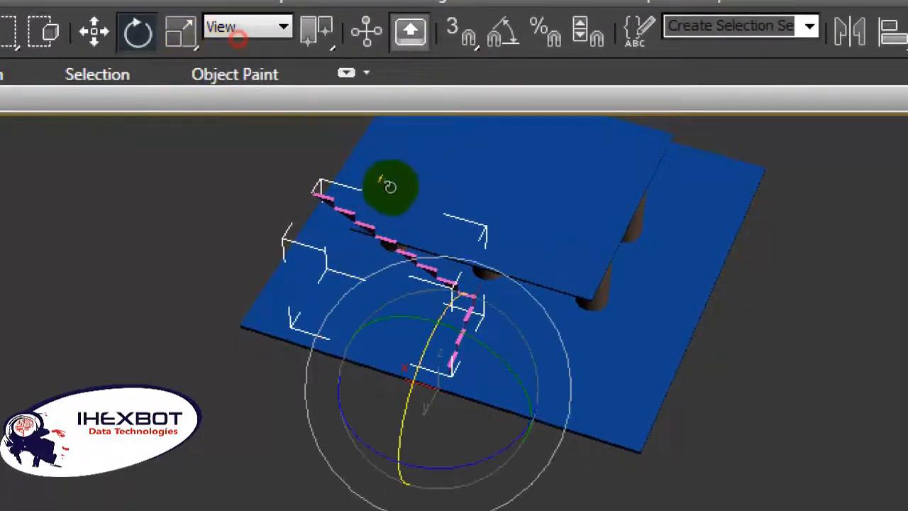
{"action": "left_click_drag", "start_coordinate": [434, 245], "coordinate": [241, 243]}
{"action": "scroll", "coordinate": [419, 182], "scroll_direction": "up", "scroll_amount": 3}
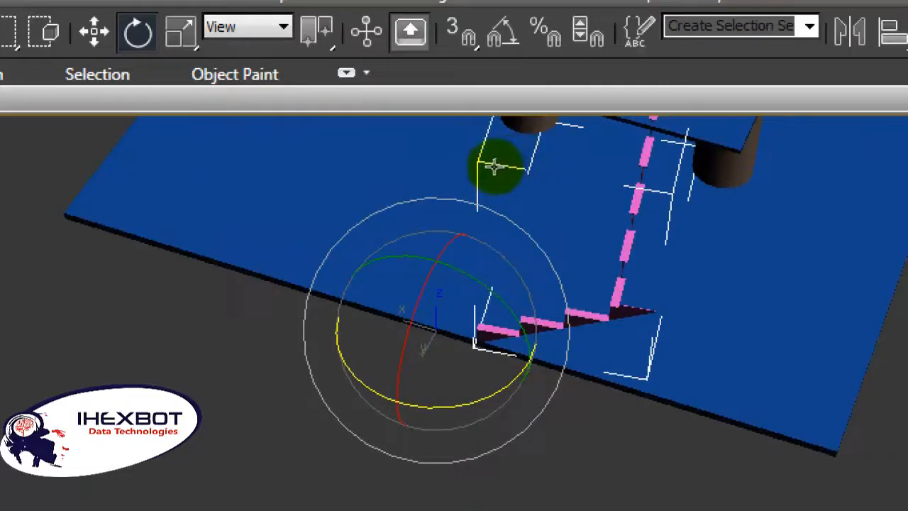
{"action": "scroll", "coordinate": [499, 168], "scroll_direction": "up", "scroll_amount": 2}
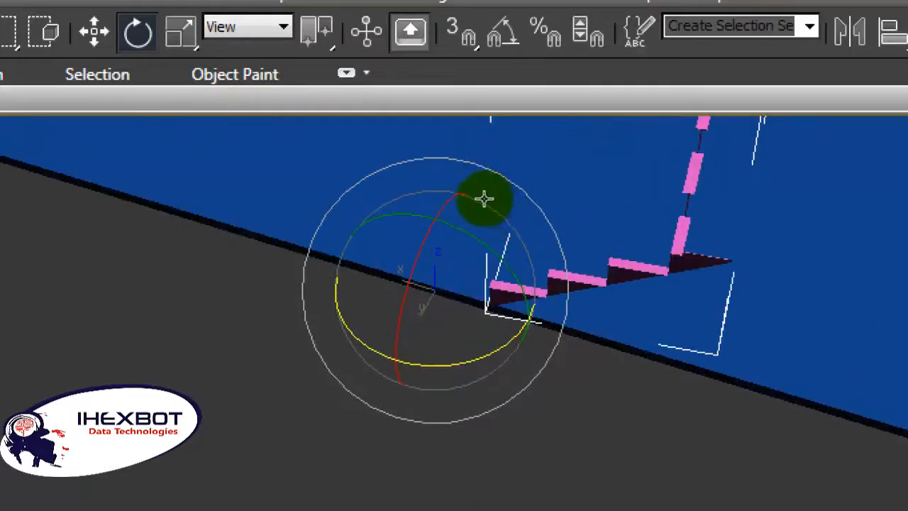
{"action": "middle_click_drag", "start_coordinate": [484, 199], "coordinate": [531, 200], "text": "alt"}
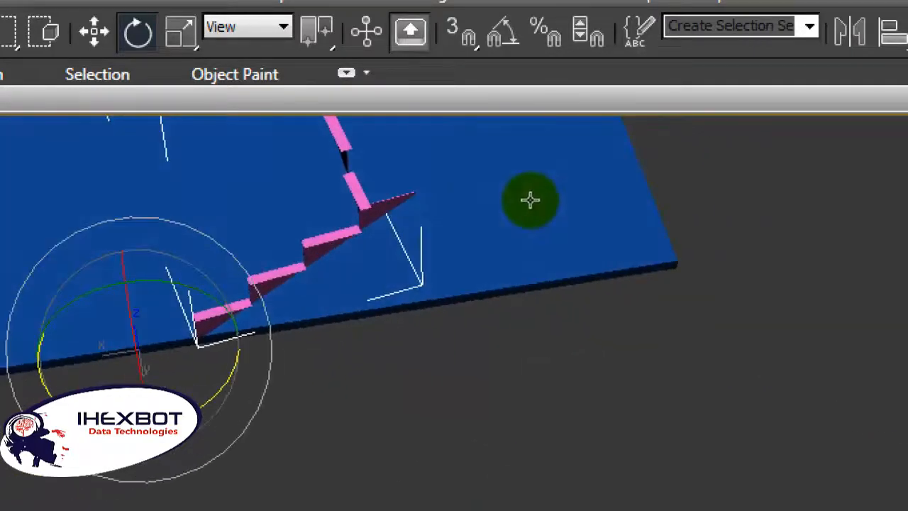
{"action": "middle_click_drag", "start_coordinate": [472, 188], "coordinate": [425, 158], "text": "alt"}
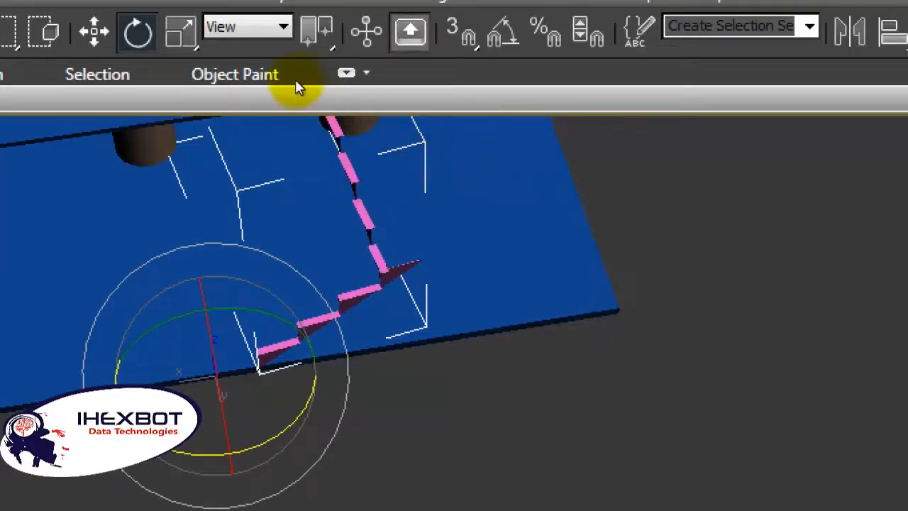
Step: Scale the stair down uniformly until its long flight fits between the base's front edge and the upper slab
{"action": "scroll", "coordinate": [297, 92], "scroll_direction": "down", "scroll_amount": 2}
{"action": "scroll", "coordinate": [360, 146], "scroll_direction": "down", "scroll_amount": 2}
{"action": "scroll", "coordinate": [360, 146], "scroll_direction": "up", "scroll_amount": 3}
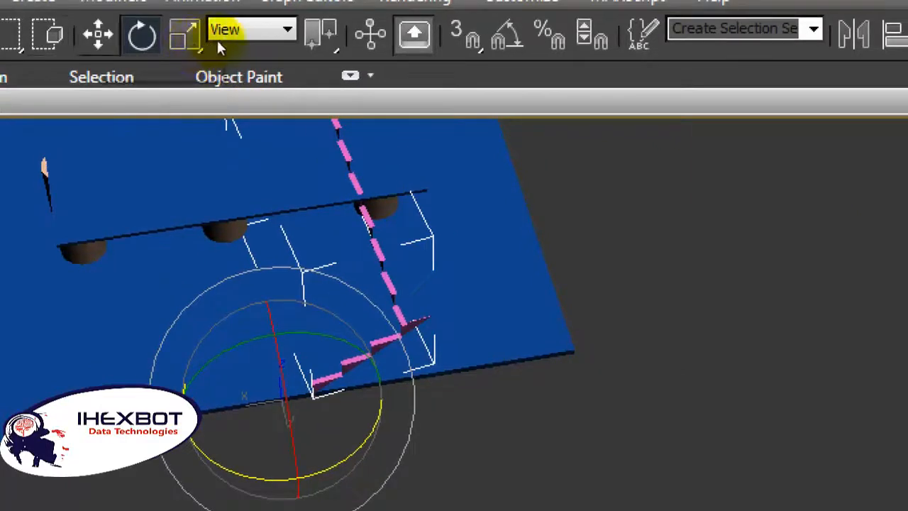
{"action": "key", "text": "r"}
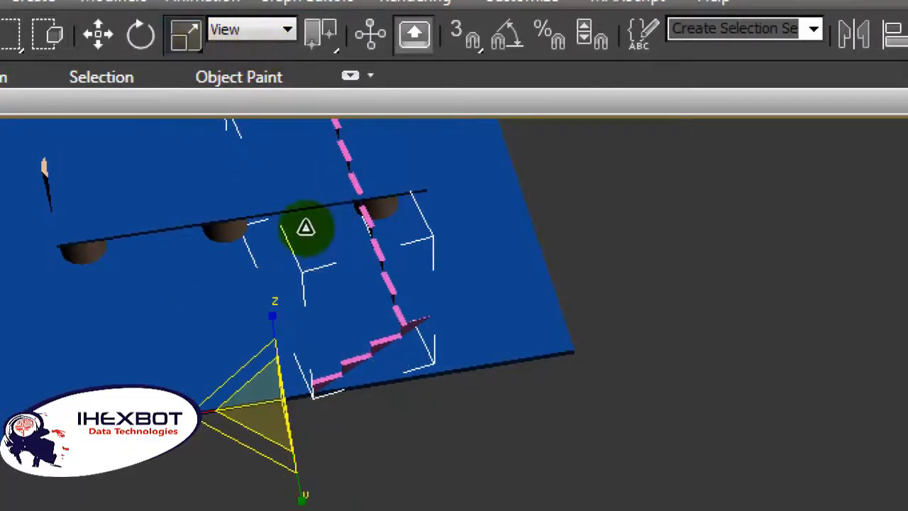
{"action": "left_click_drag", "start_coordinate": [305, 227], "coordinate": [304, 255]}
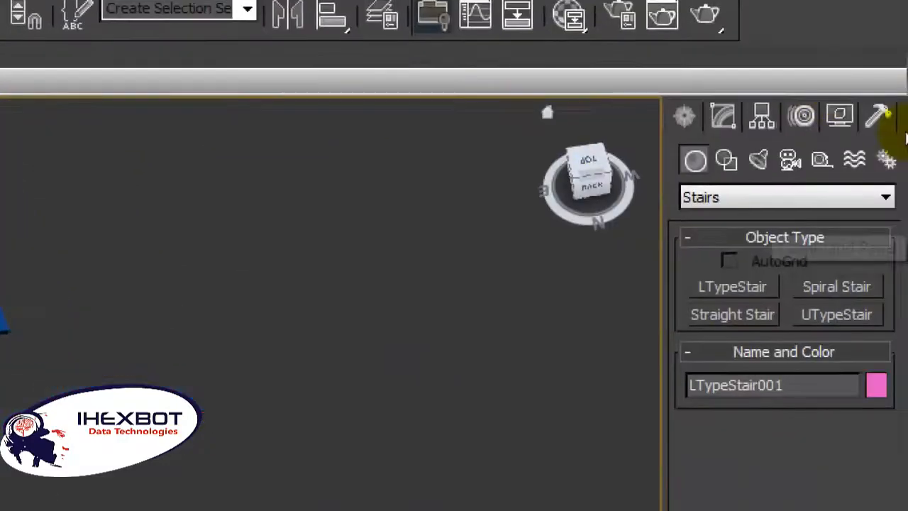
Step: Set the L-type stair's type to Closed
{"action": "left_click", "coordinate": [819, 95]}
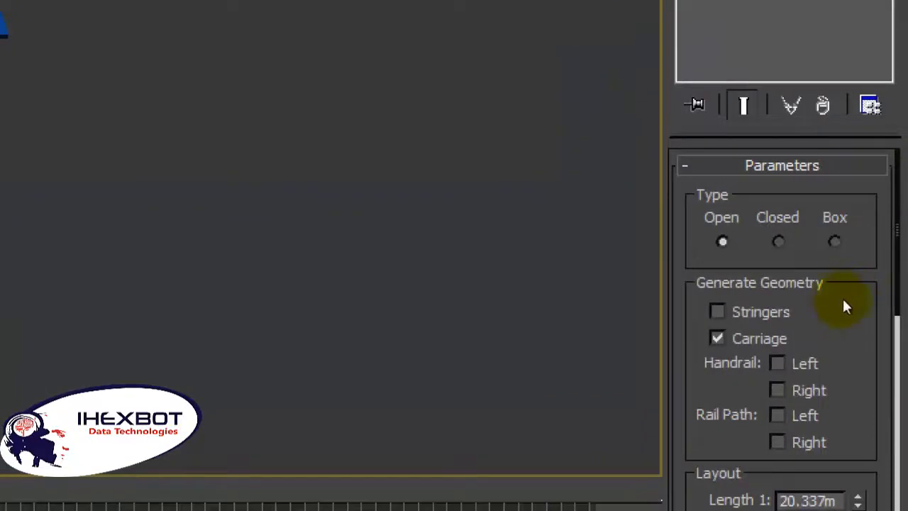
{"action": "left_click", "coordinate": [780, 242]}
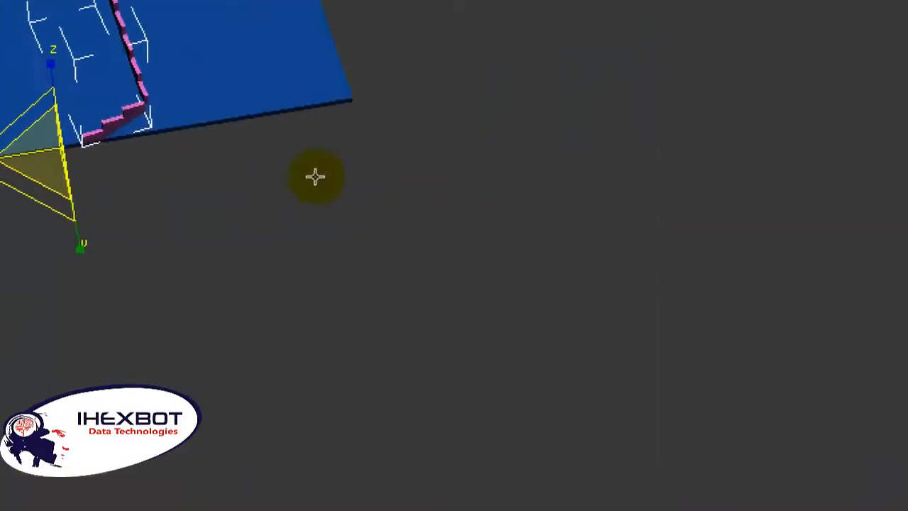
{"action": "mouse_move", "coordinate": [320, 275]}
{"action": "left_mouse_down"}
{"action": "mouse_move", "coordinate": [336, 287]}
{"action": "mouse_move", "coordinate": [333, 269]}
{"action": "left_mouse_up"}
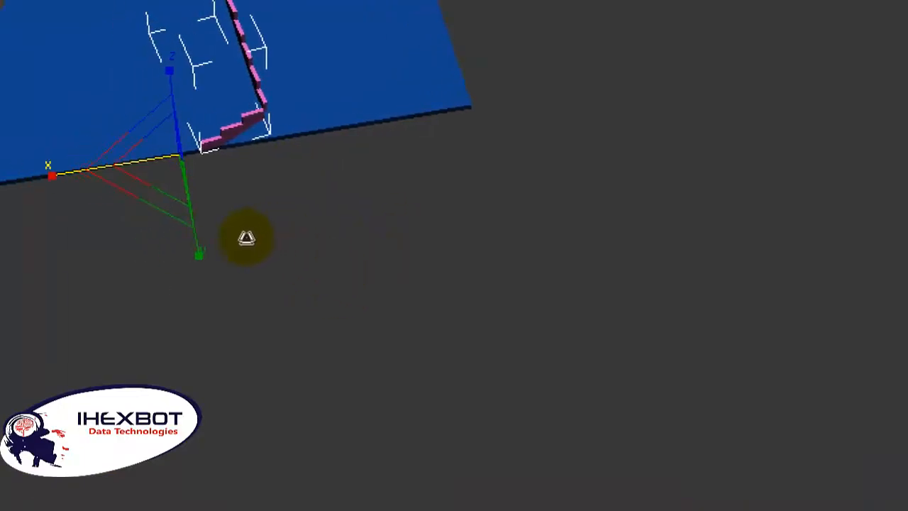
{"action": "mouse_move", "coordinate": [246, 239]}
{"action": "left_mouse_down"}
{"action": "mouse_move", "coordinate": [235, 240]}
{"action": "mouse_move", "coordinate": [250, 237]}
{"action": "left_mouse_up"}
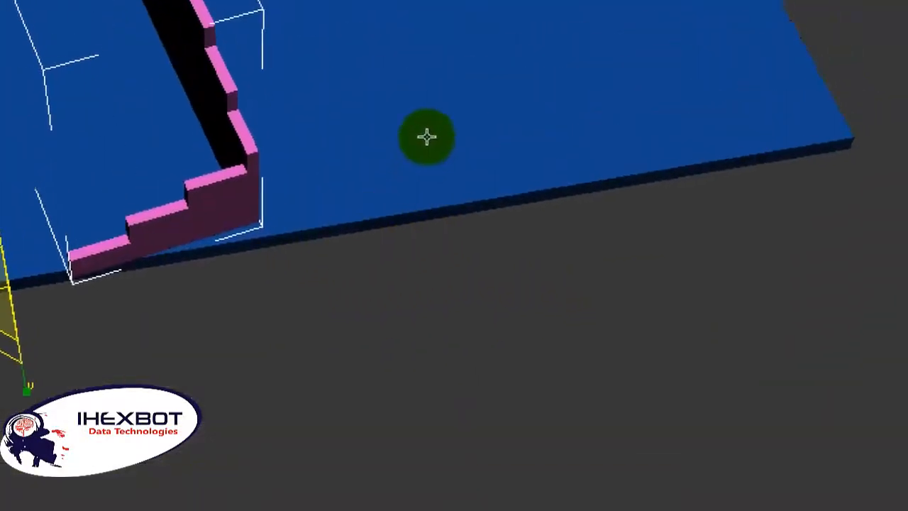
{"action": "scroll", "coordinate": [403, 144], "scroll_direction": "down", "scroll_amount": 5}
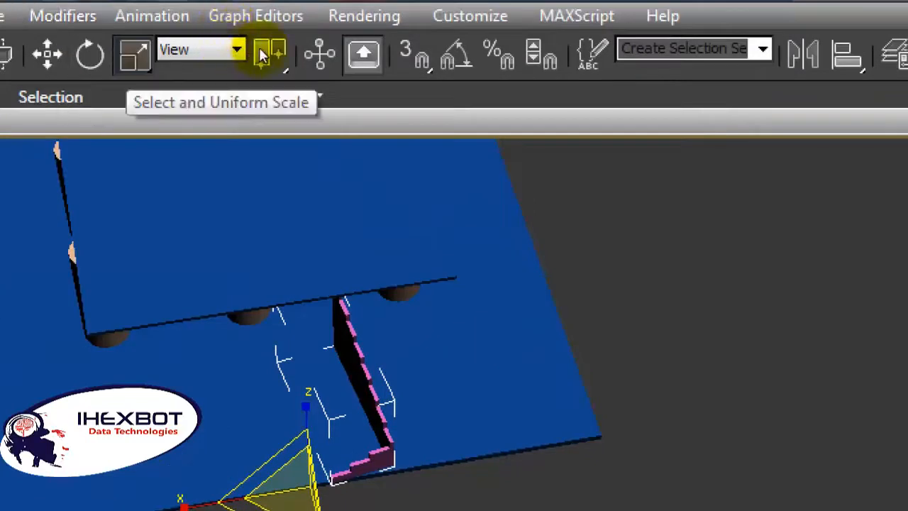
Step: Stretch the stair along the X axis to roughly twice its width
{"action": "mouse_move", "coordinate": [293, 267]}
{"action": "left_mouse_down"}
{"action": "mouse_move", "coordinate": [286, 269]}
{"action": "mouse_move", "coordinate": [296, 265]}
{"action": "left_mouse_up"}
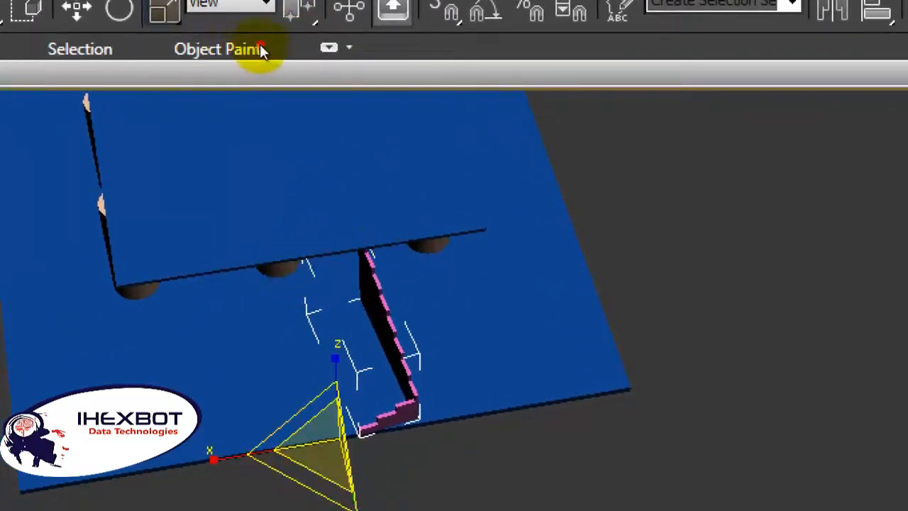
{"action": "left_click_drag", "start_coordinate": [341, 259], "coordinate": [347, 259]}
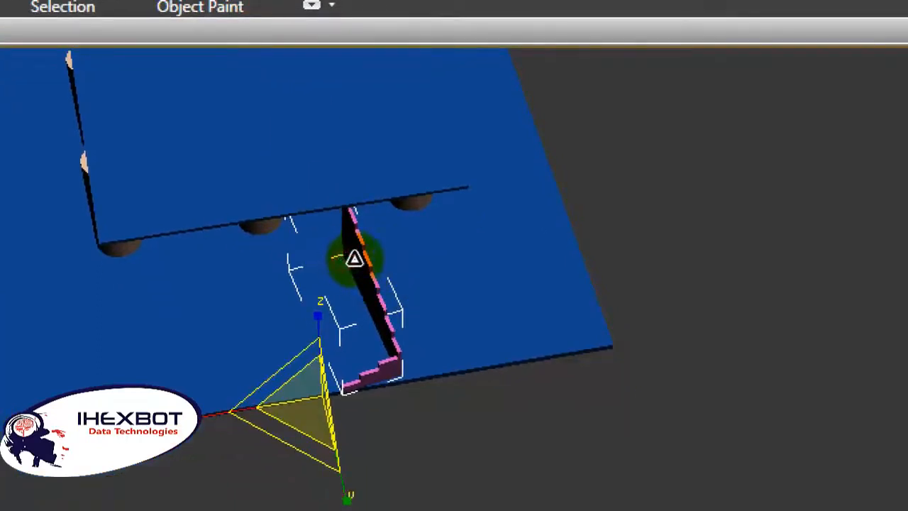
{"action": "left_click_drag", "start_coordinate": [292, 268], "coordinate": [227, 263]}
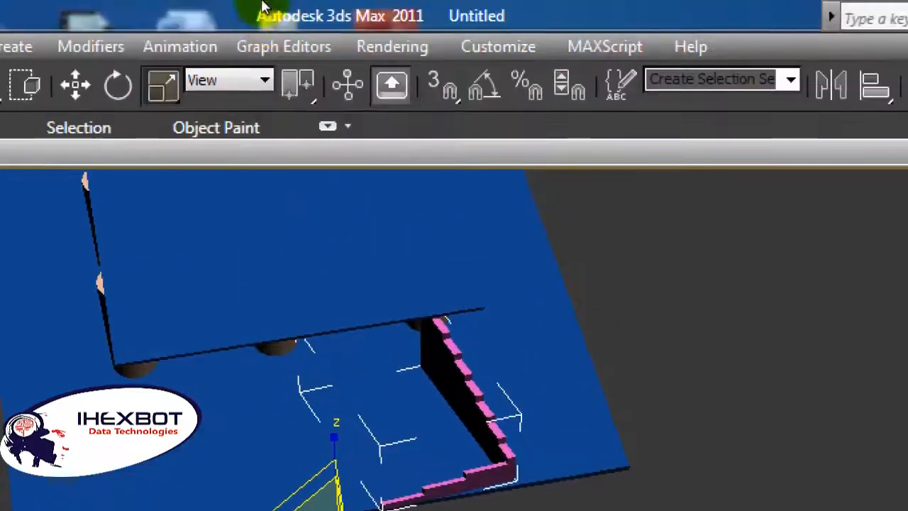
Step: Reposition the stair so its foot sits at the base's front edge and its top step rises past the upper slab's edge
{"action": "key", "text": "w"}
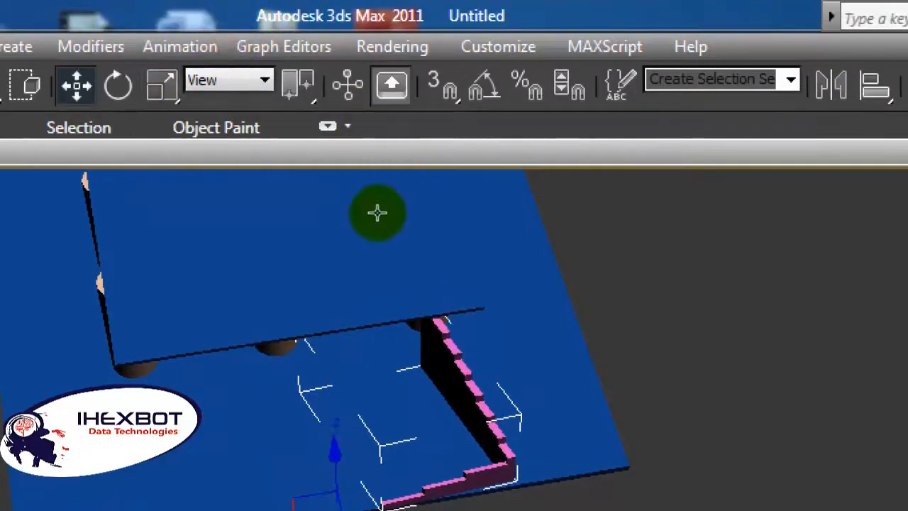
{"action": "left_click_drag", "start_coordinate": [377, 213], "coordinate": [355, 214]}
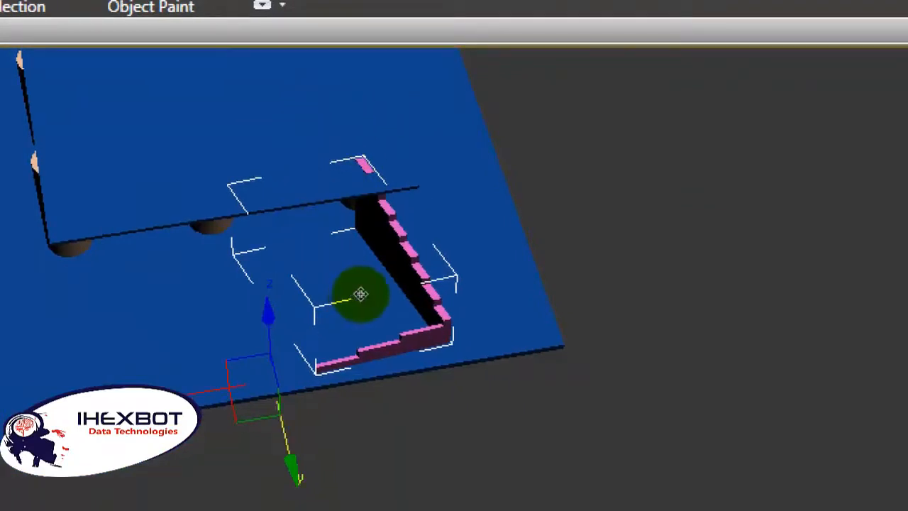
{"action": "left_click_drag", "start_coordinate": [361, 294], "coordinate": [367, 301]}
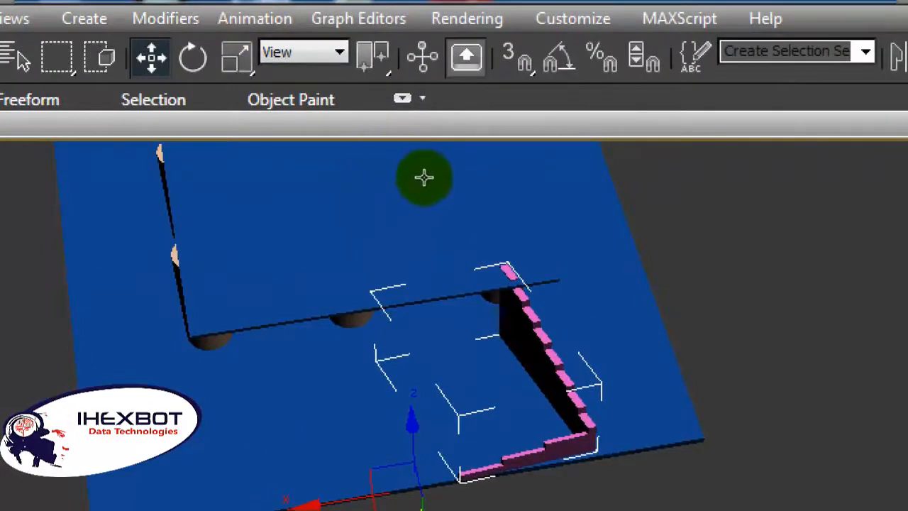
{"action": "scroll", "coordinate": [424, 178], "scroll_direction": "up", "scroll_amount": 4}
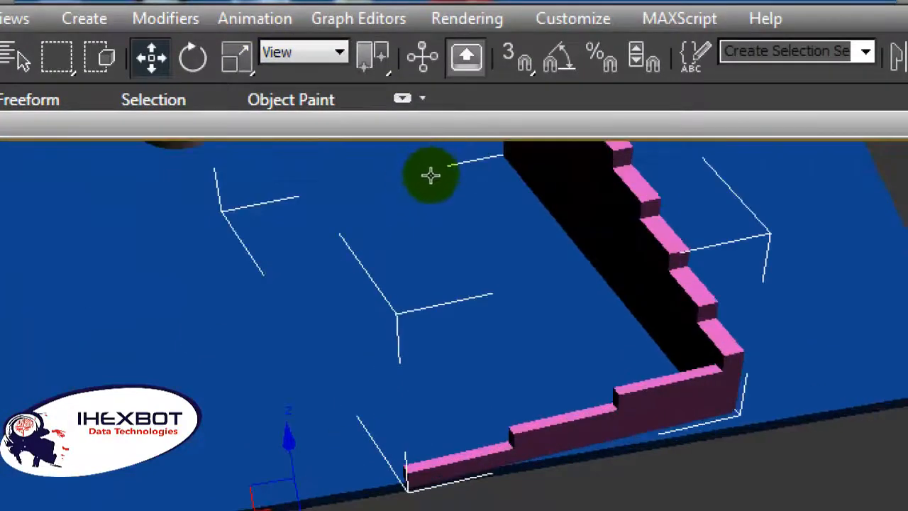
{"action": "middle_click_drag", "start_coordinate": [431, 175], "coordinate": [460, 177], "text": "alt"}
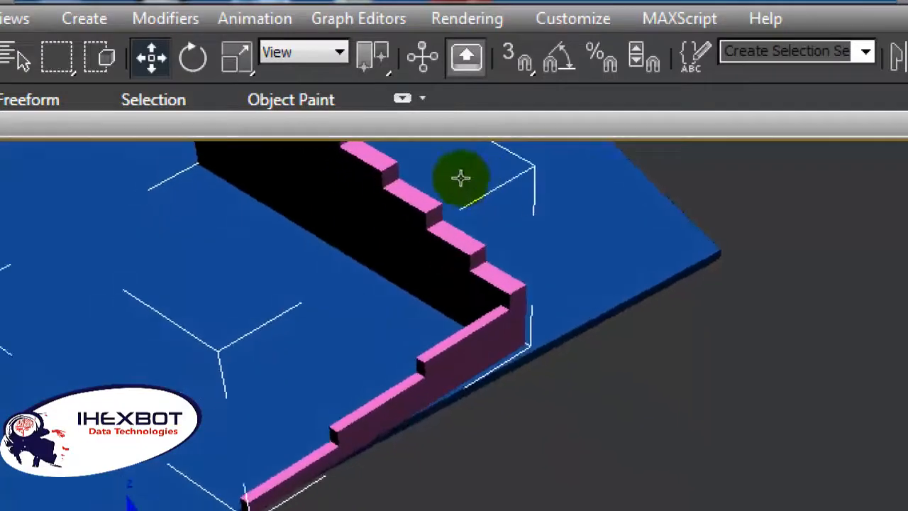
{"action": "scroll", "coordinate": [461, 175], "scroll_direction": "down", "scroll_amount": 3}
{"action": "scroll", "coordinate": [458, 177], "scroll_direction": "down", "scroll_amount": 3}
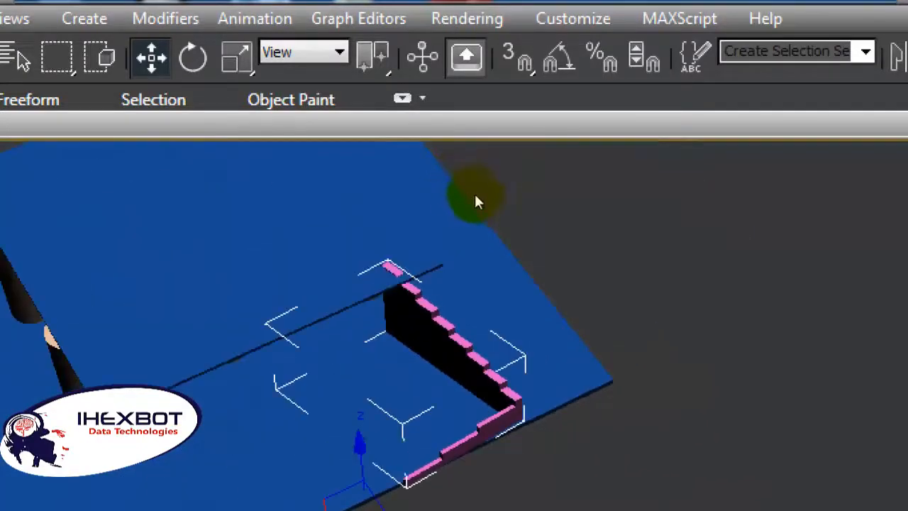
Step: Select the base, slab, columns and stair together and group them under the name homemodel
{"action": "scroll", "coordinate": [472, 199], "scroll_direction": "down", "scroll_amount": 4}
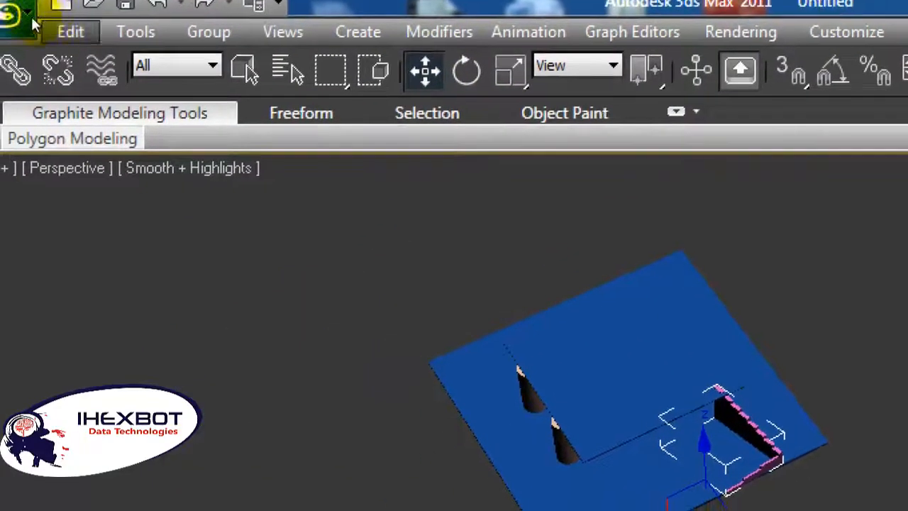
{"action": "left_click", "coordinate": [13, 18]}
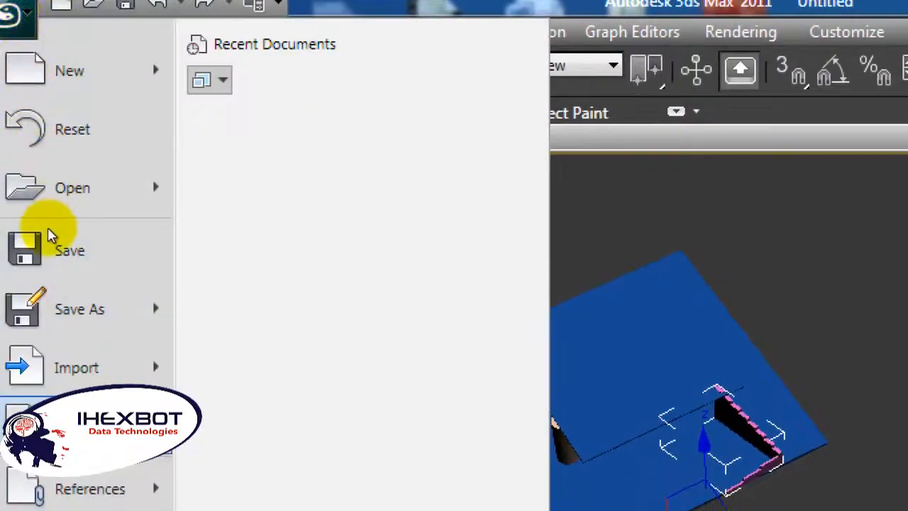
{"action": "mouse_move", "coordinate": [50, 221]}
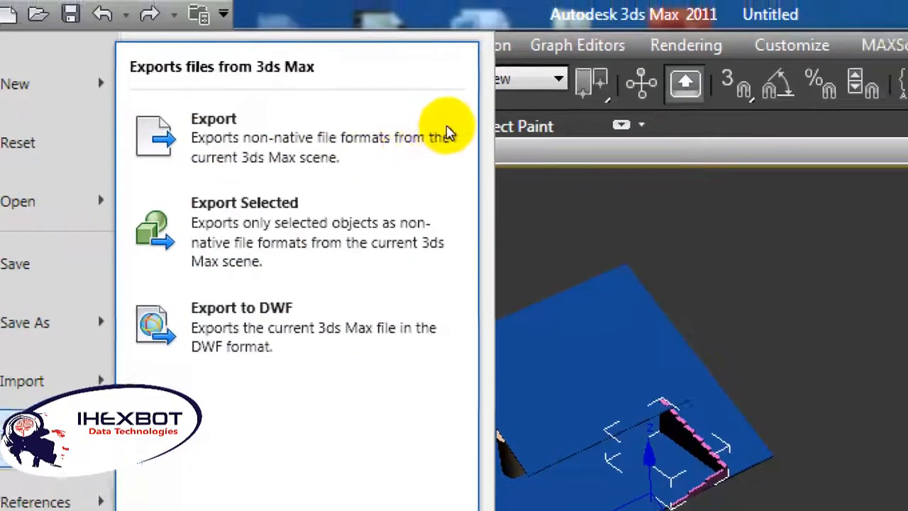
{"action": "left_click", "coordinate": [442, 133]}
{"action": "left_click_drag", "start_coordinate": [439, 134], "coordinate": [211, 291]}
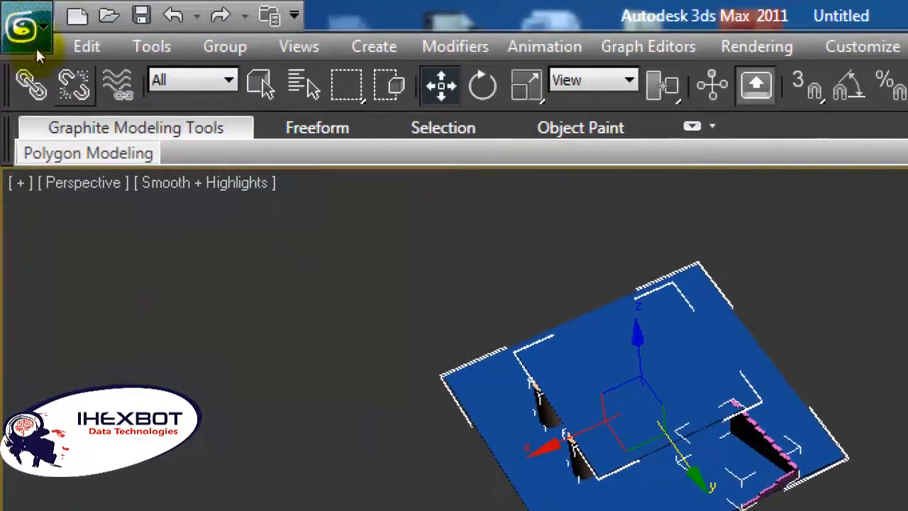
{"action": "left_click", "coordinate": [224, 46]}
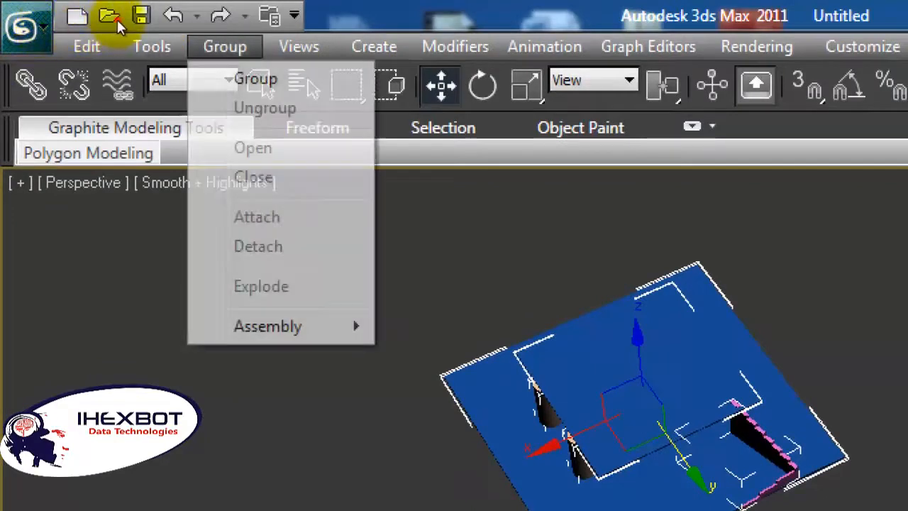
{"action": "left_click", "coordinate": [254, 79]}
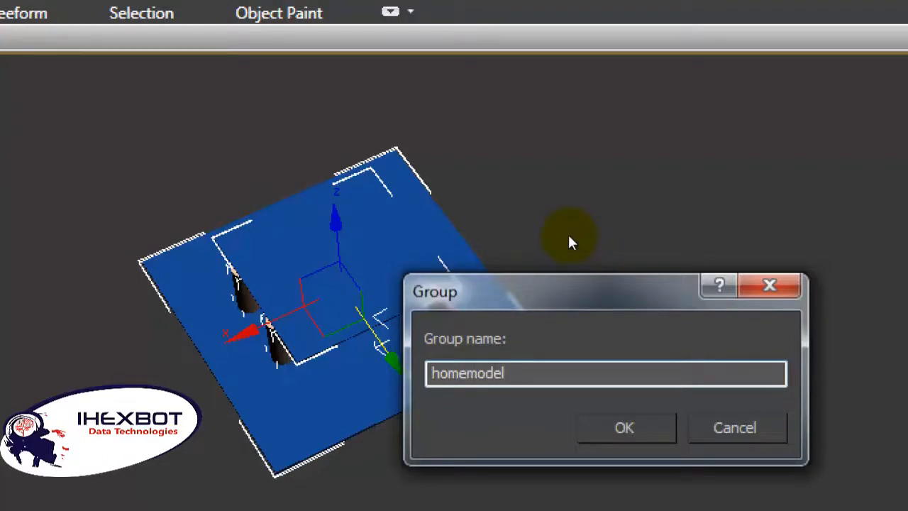
{"action": "key", "text": "Return"}
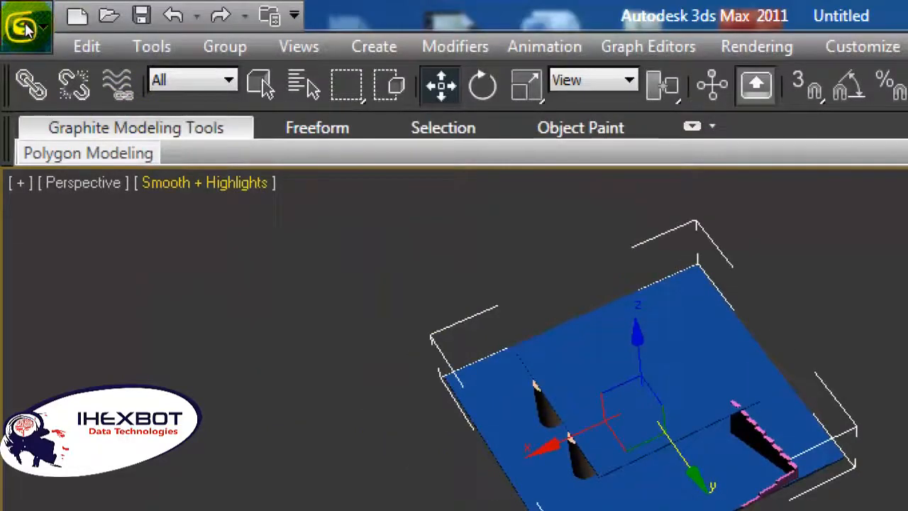
Step: Export the selected group to the Desktop as an Autodesk FBX file named homemodel with the default FBX export options
{"action": "left_click", "coordinate": [25, 27]}
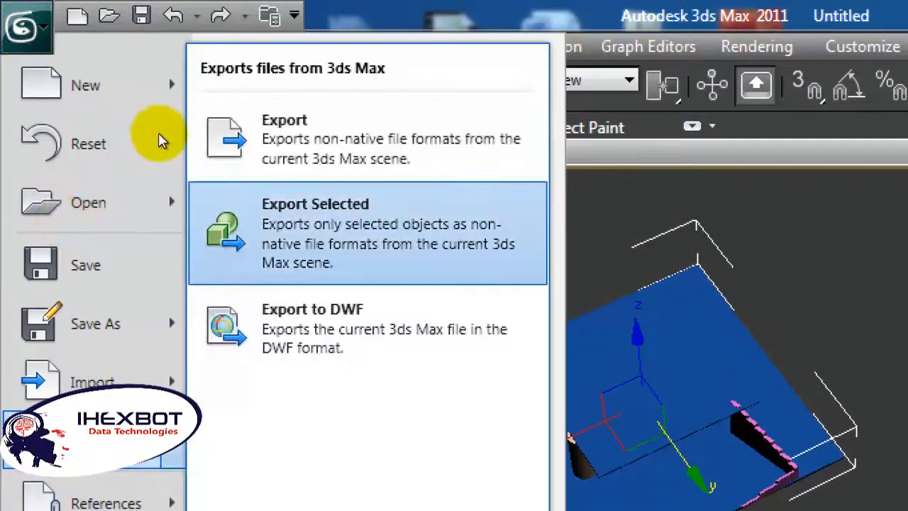
{"action": "key", "text": "Escape"}
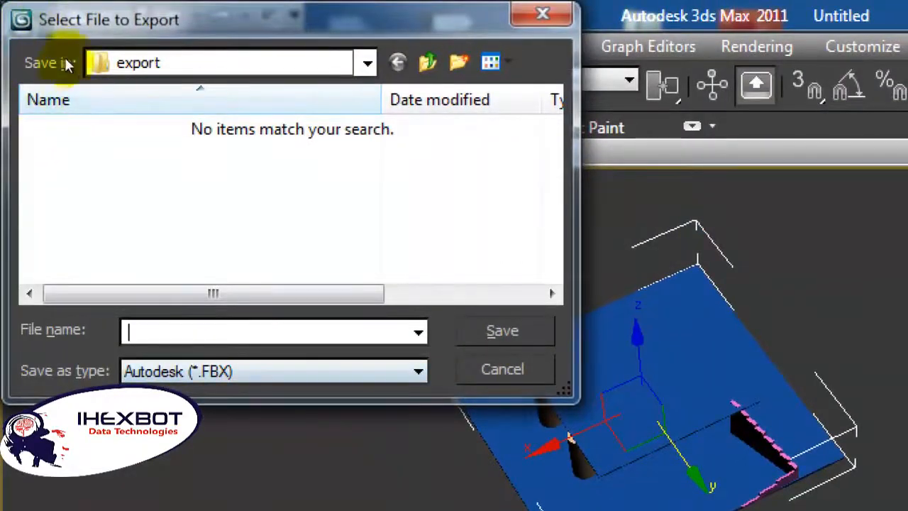
{"action": "left_click", "coordinate": [88, 62]}
{"action": "left_click", "coordinate": [107, 112]}
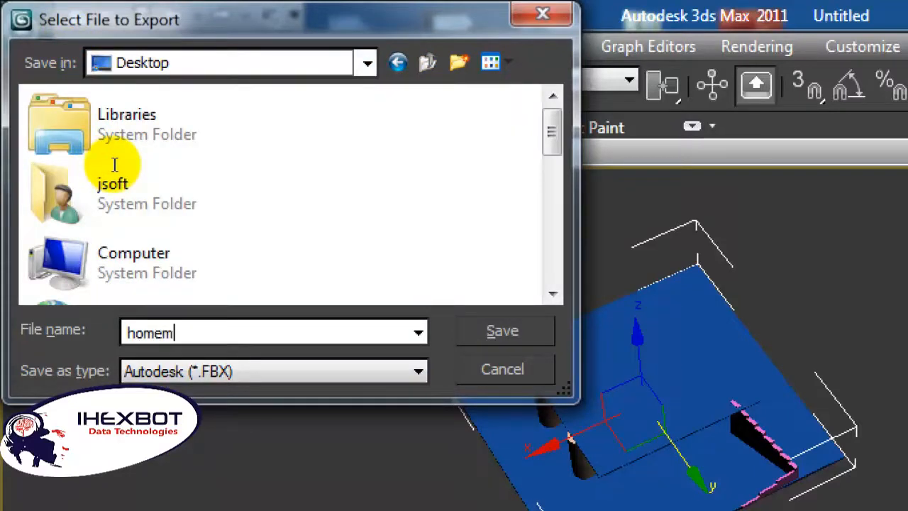
{"action": "type", "text": "homemodel"}
{"action": "left_click", "coordinate": [228, 168]}
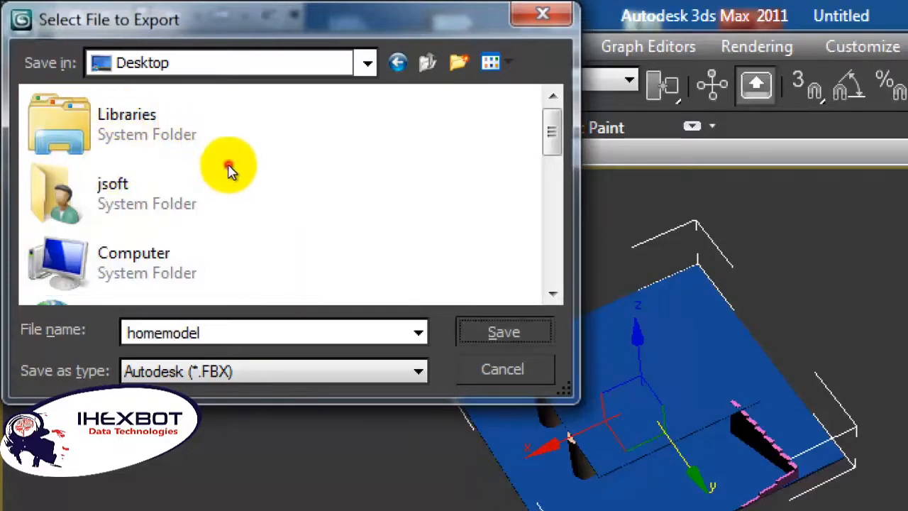
{"action": "key", "text": "Return"}
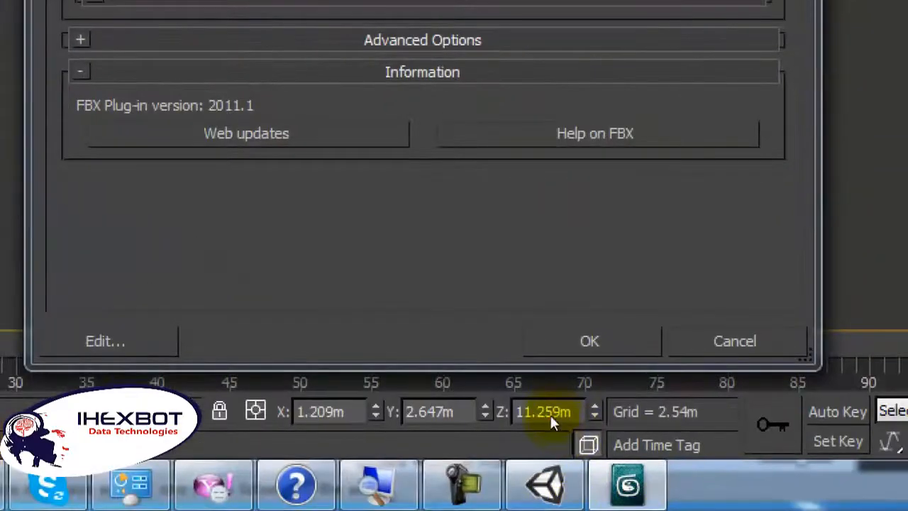
{"action": "key", "text": "Return"}
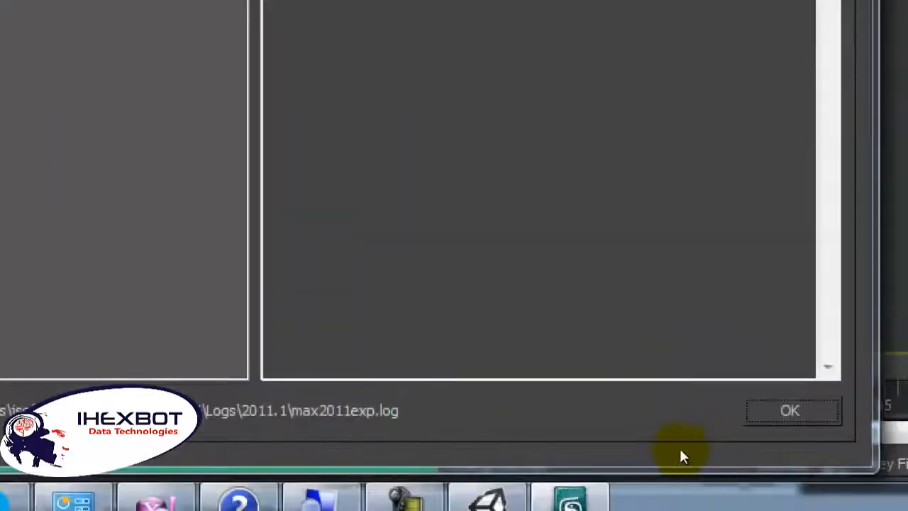
{"action": "key", "text": "Return"}
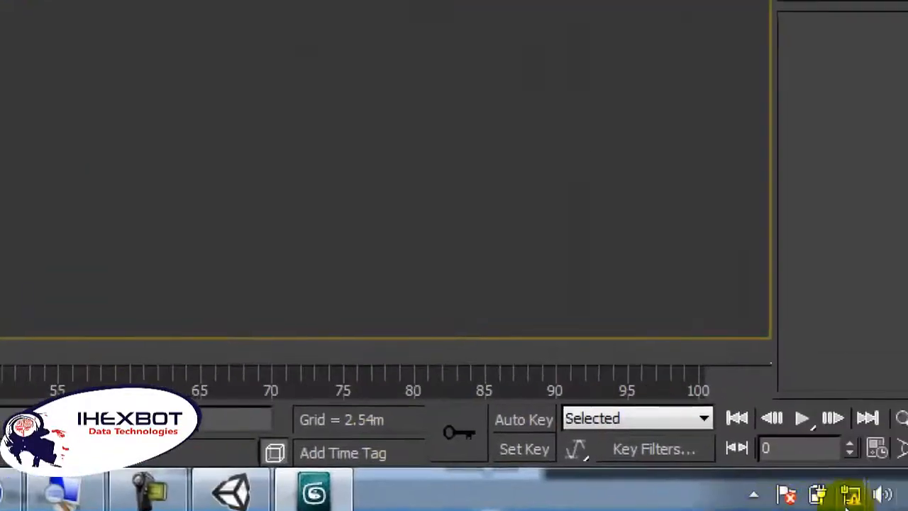
Step: Import homemodel.FBX from the desktop into the Assets folder of the open Unity project
{"action": "left_click", "coordinate": [907, 490]}
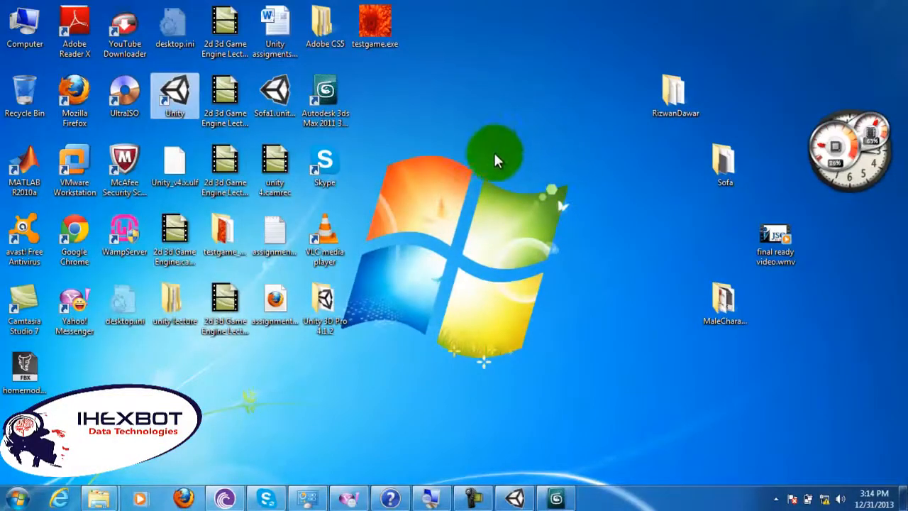
{"action": "left_click", "coordinate": [42, 387]}
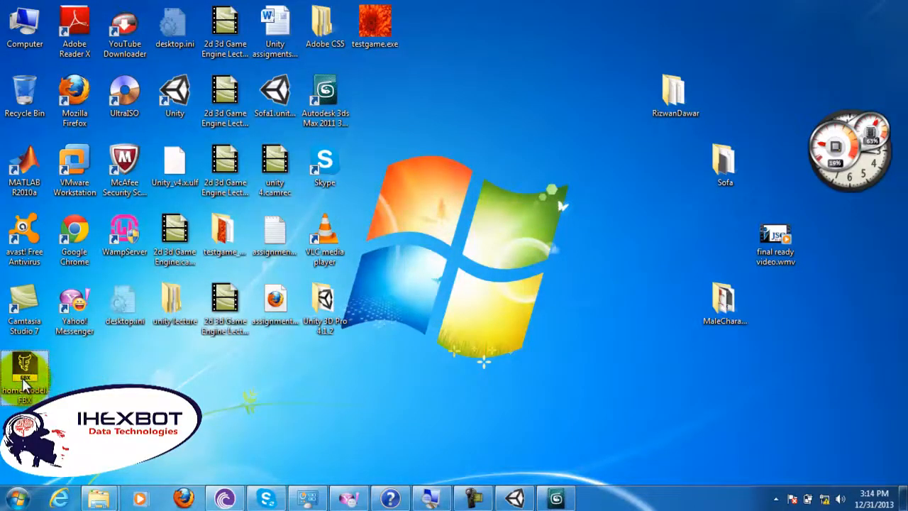
{"action": "left_click_drag", "start_coordinate": [25, 384], "coordinate": [605, 449]}
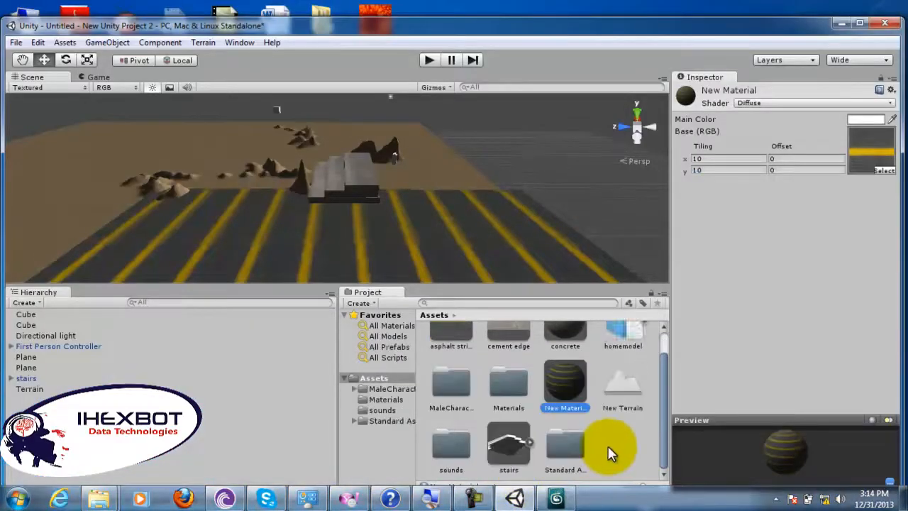
{"action": "left_click", "coordinate": [521, 464]}
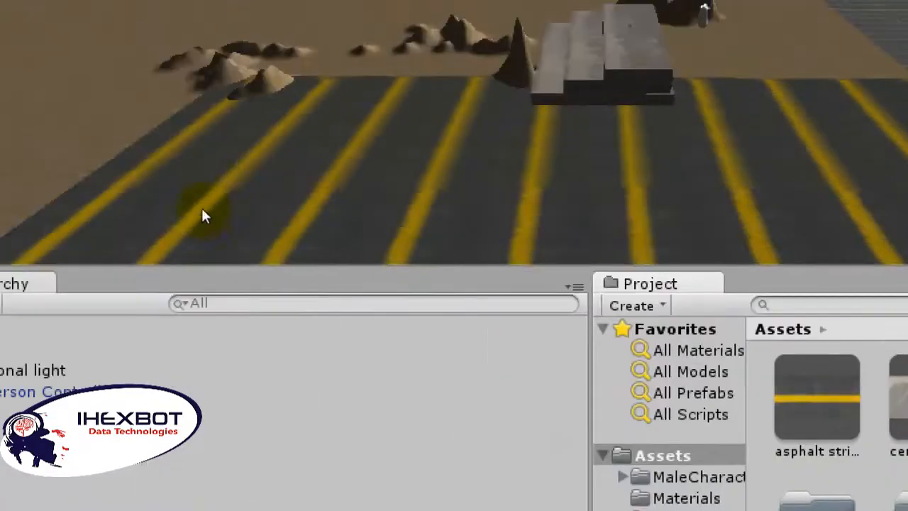
Step: Place the homemodel asset on the open terrain behind the striped plane, inspect it, and delete that instance from the scene
{"action": "scroll", "coordinate": [84, 148], "scroll_direction": "up", "scroll_amount": 3}
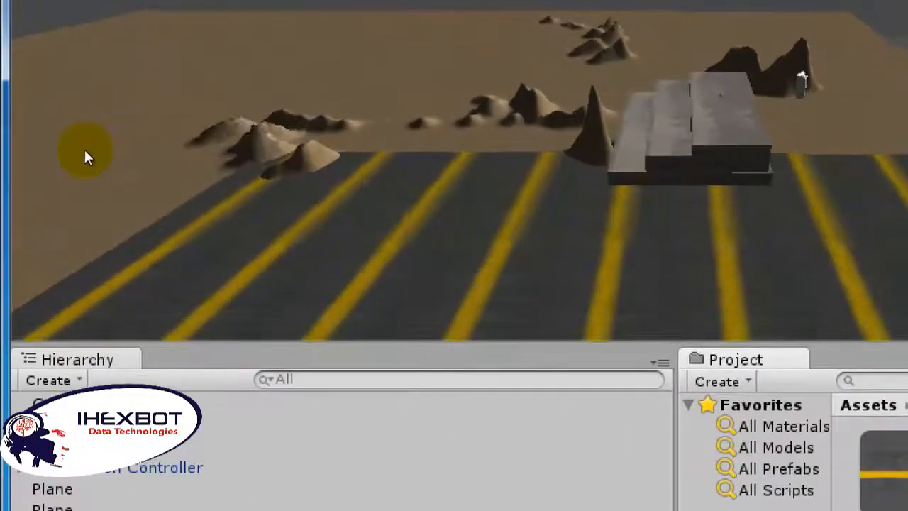
{"action": "middle_click_drag", "start_coordinate": [84, 147], "coordinate": [244, 250]}
{"action": "scroll", "coordinate": [244, 250], "scroll_direction": "up", "scroll_amount": 7}
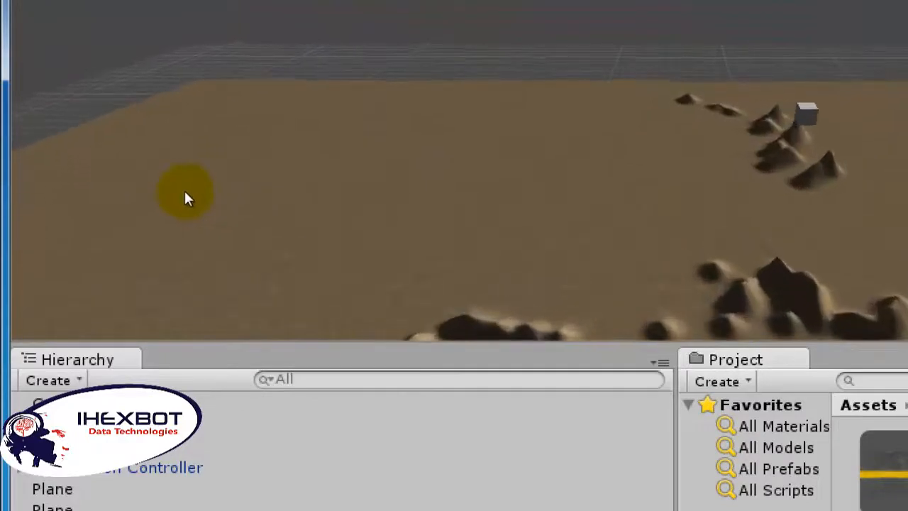
{"action": "scroll", "coordinate": [183, 189], "scroll_direction": "up", "scroll_amount": 5}
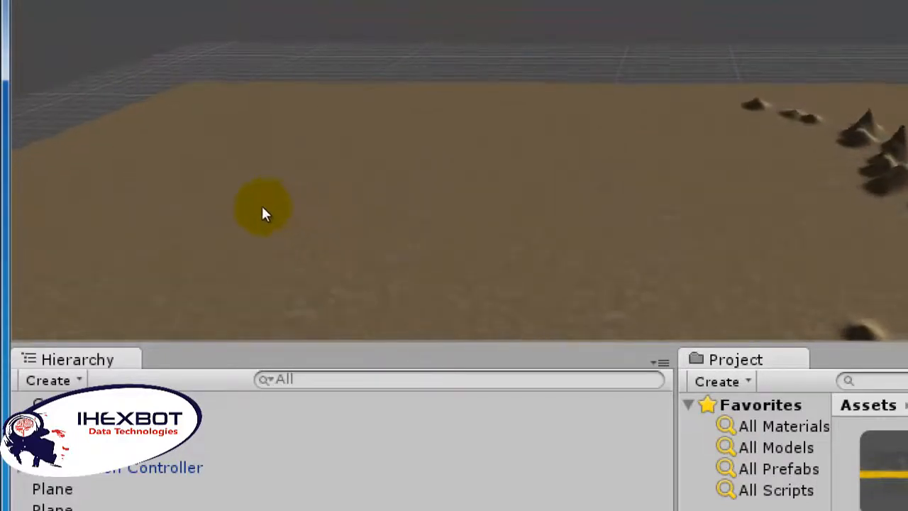
{"action": "middle_click_drag", "start_coordinate": [249, 220], "coordinate": [340, 130]}
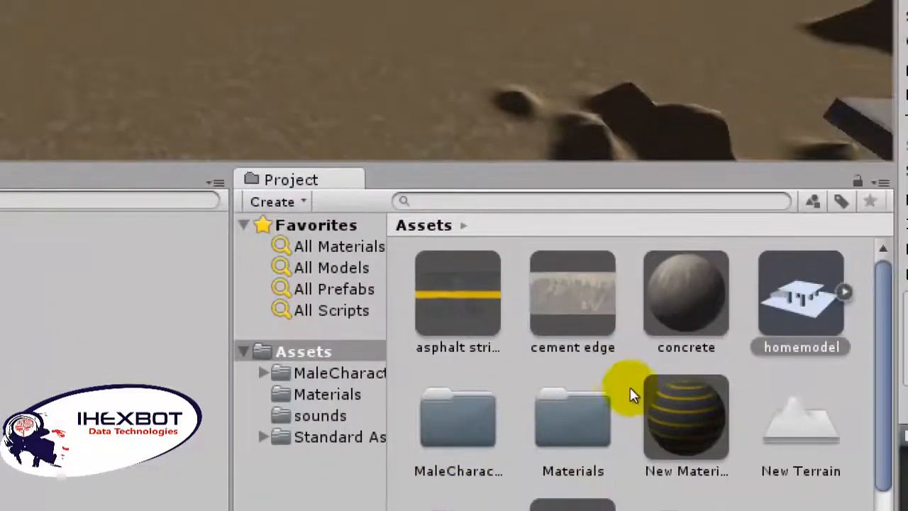
{"action": "left_click_drag", "start_coordinate": [632, 392], "coordinate": [309, 153]}
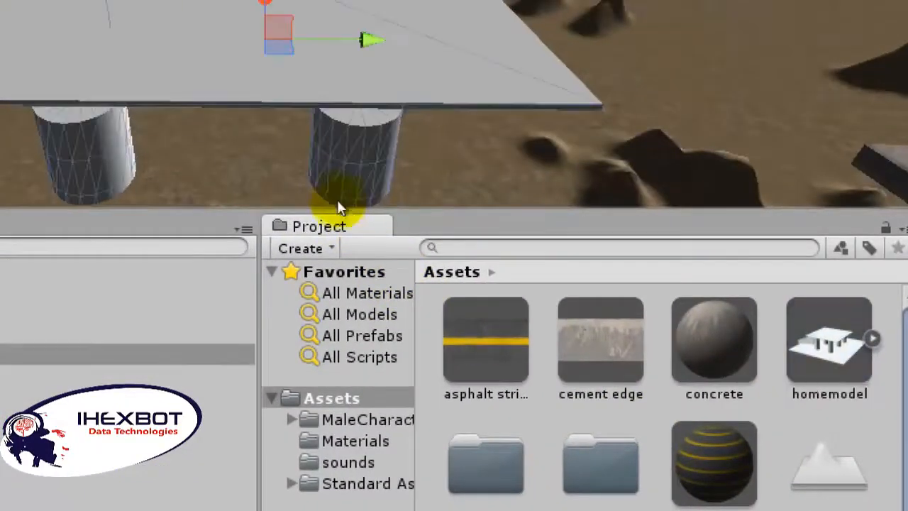
{"action": "key", "text": "Down"}
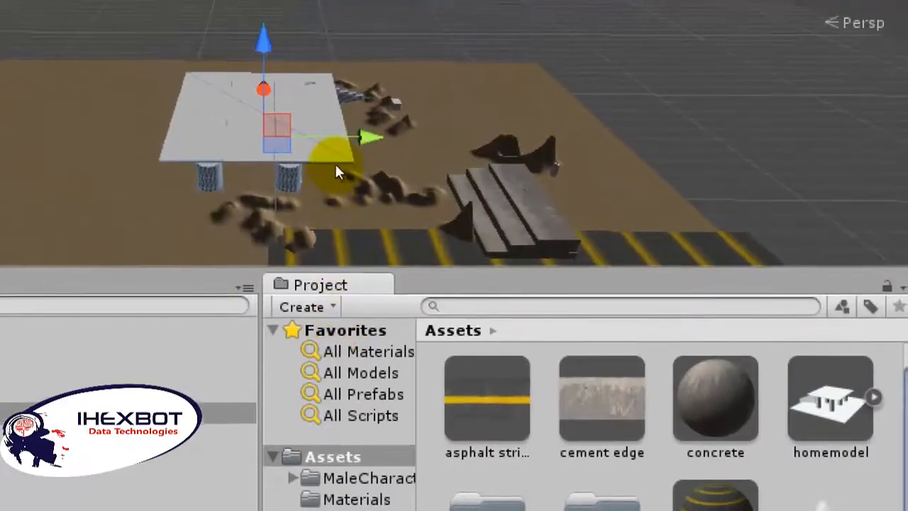
{"action": "mouse_move", "coordinate": [335, 168]}
{"action": "left_mouse_down"}
{"action": "mouse_move", "coordinate": [340, 147]}
{"action": "mouse_move", "coordinate": [338, 155]}
{"action": "left_mouse_up"}
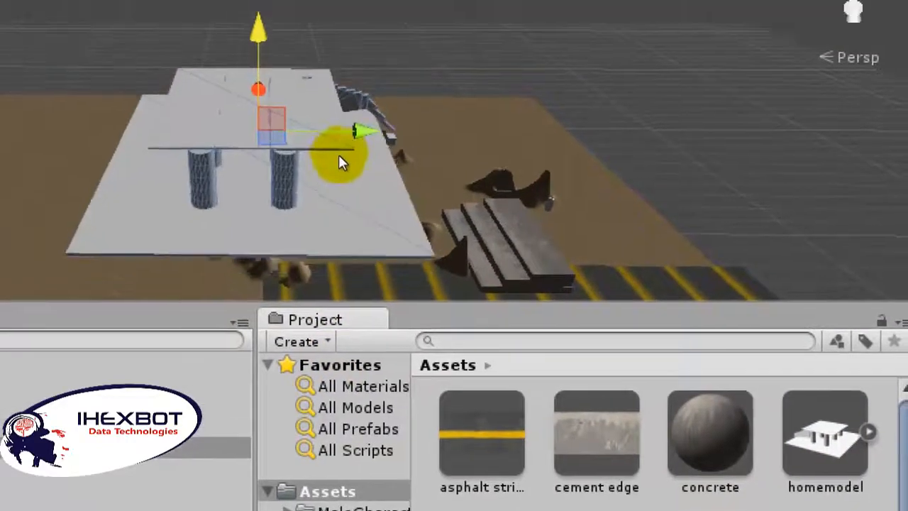
{"action": "left_click_drag", "start_coordinate": [396, 199], "coordinate": [342, 205]}
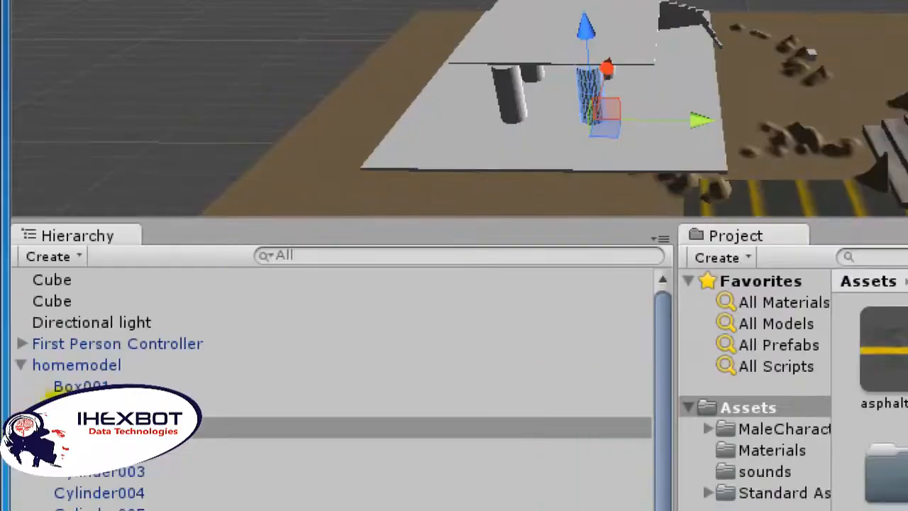
{"action": "right_click", "coordinate": [34, 360]}
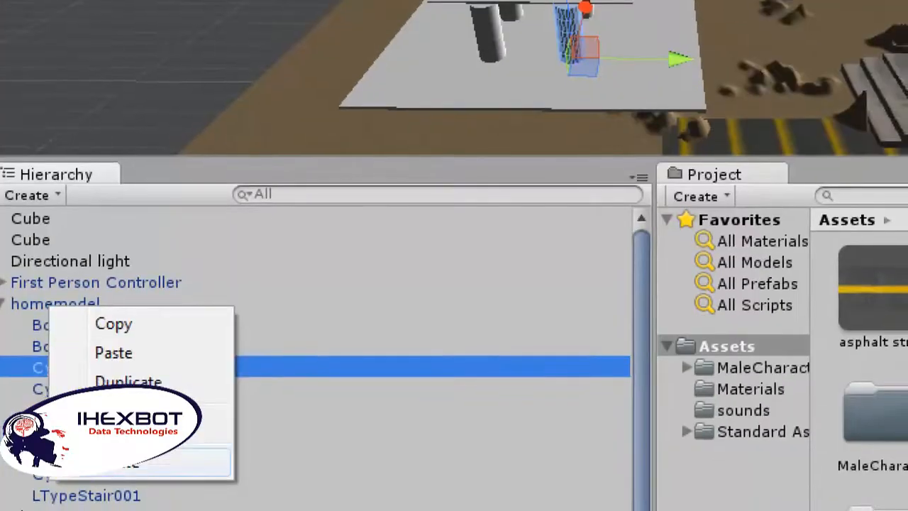
{"action": "left_click", "coordinate": [76, 466]}
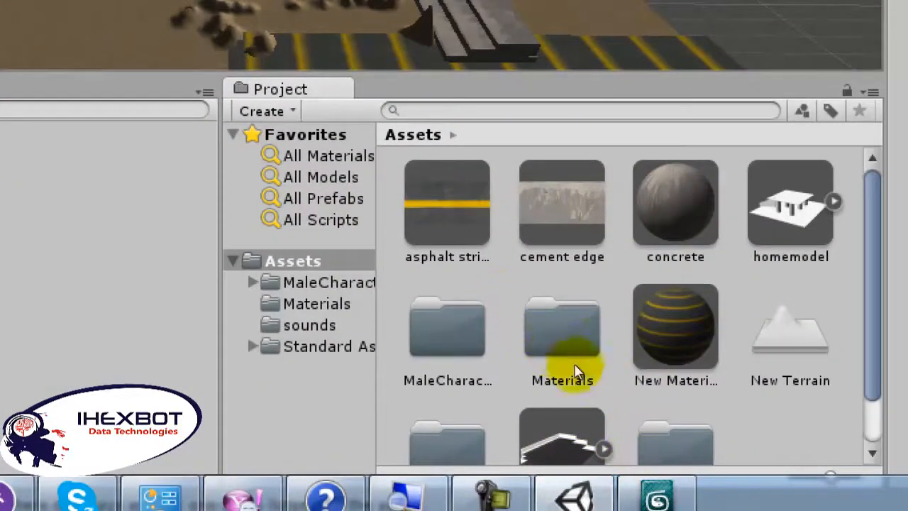
Step: Set the homemodel asset's import scale factor to 1 and turn off Read/Write Enabled
{"action": "left_click", "coordinate": [622, 370]}
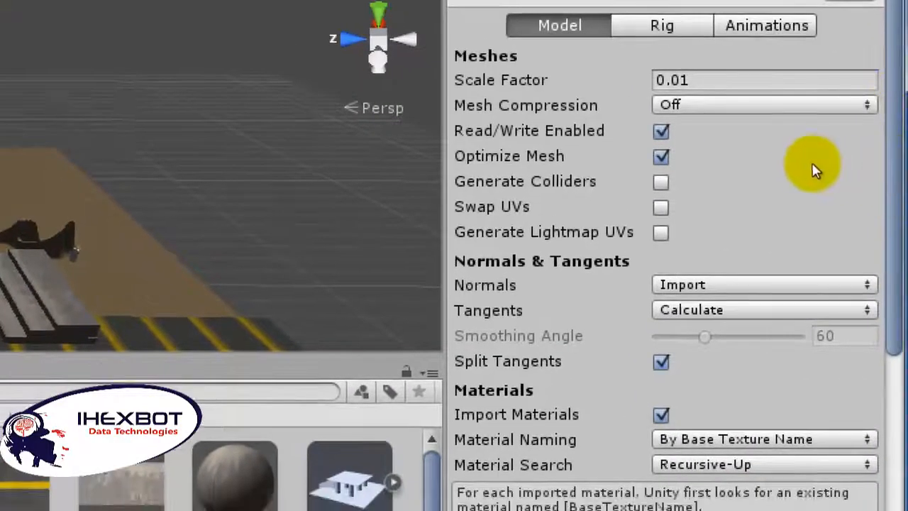
{"action": "left_click_drag", "start_coordinate": [804, 147], "coordinate": [773, 148]}
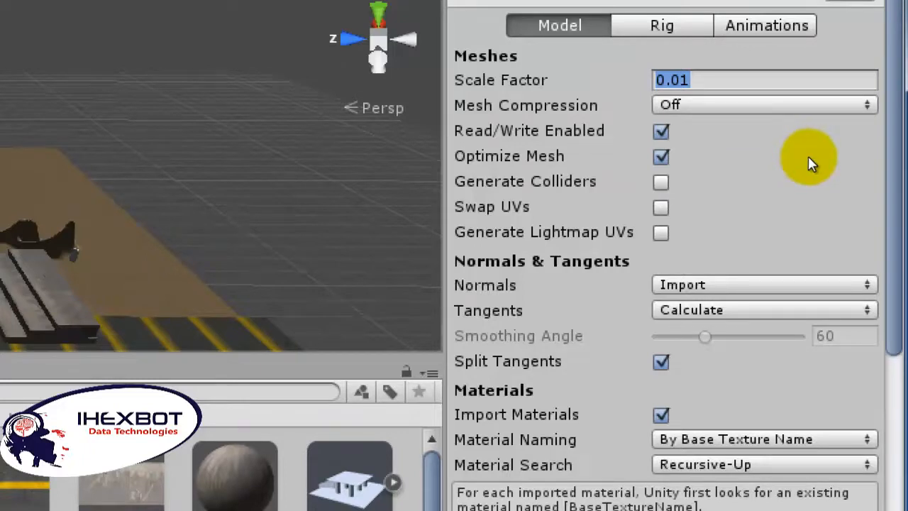
{"action": "type", "text": "1"}
{"action": "left_click", "coordinate": [817, 177]}
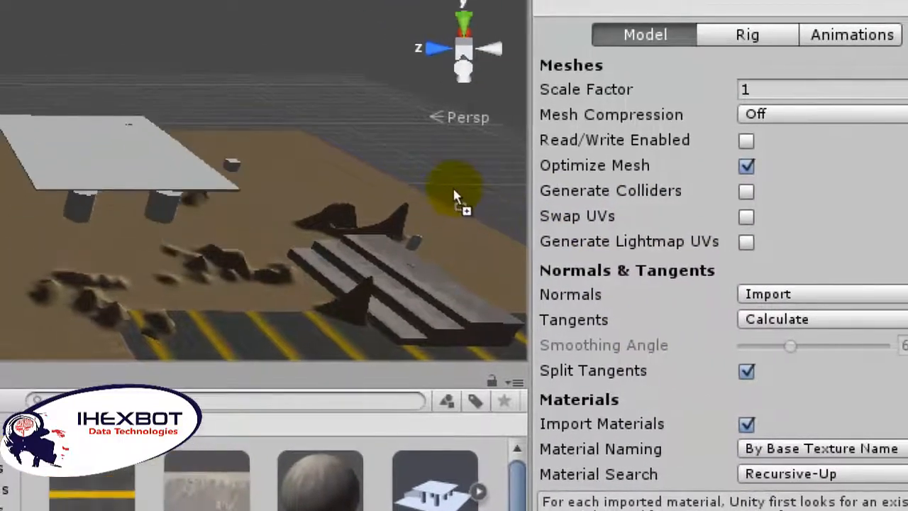
Step: Place the rescaled homemodel asset in the scene, check its size against the terrain, and delete the instance
{"action": "left_click_drag", "start_coordinate": [454, 196], "coordinate": [455, 197]}
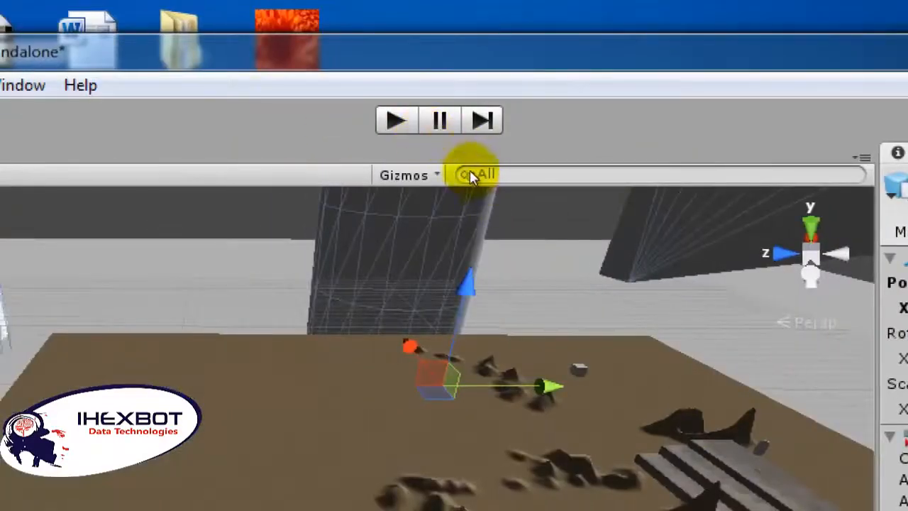
{"action": "scroll", "coordinate": [471, 178], "scroll_direction": "down", "scroll_amount": 5}
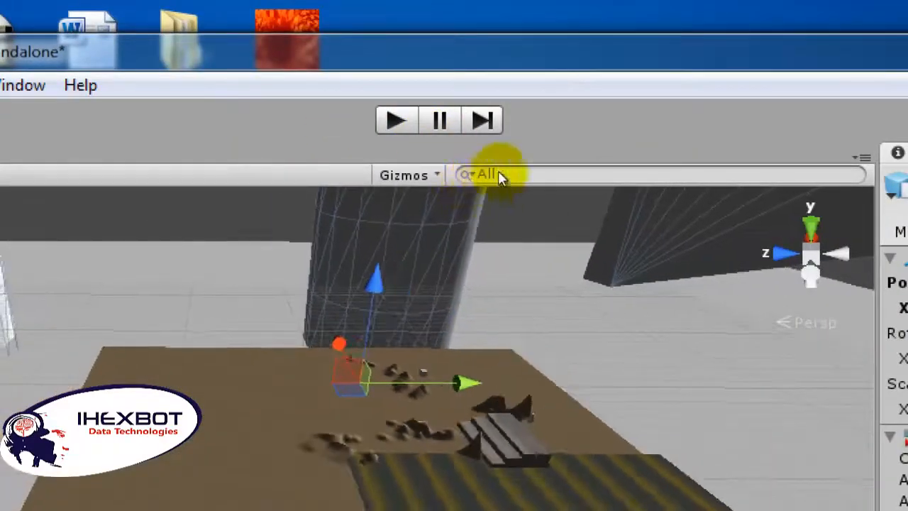
{"action": "middle_click_drag", "start_coordinate": [588, 134], "coordinate": [573, 148]}
{"action": "scroll", "coordinate": [575, 149], "scroll_direction": "down", "scroll_amount": 3}
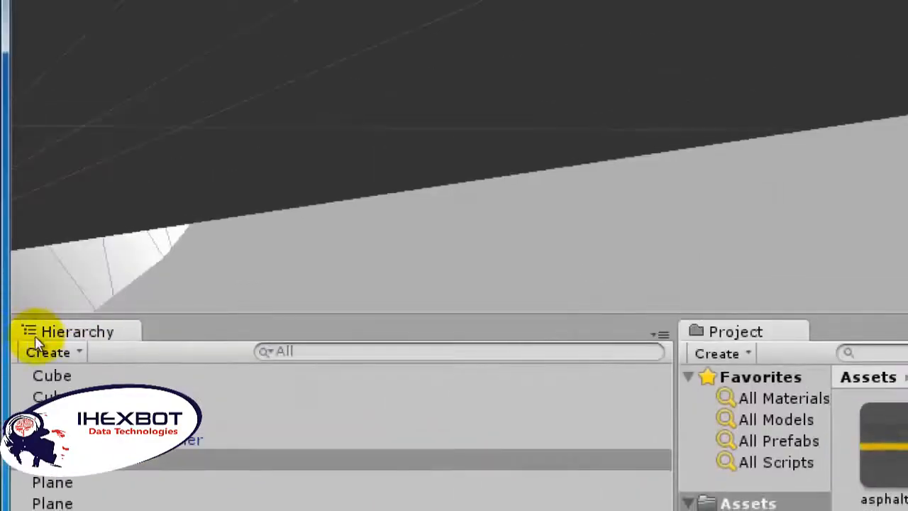
{"action": "right_click", "coordinate": [66, 460]}
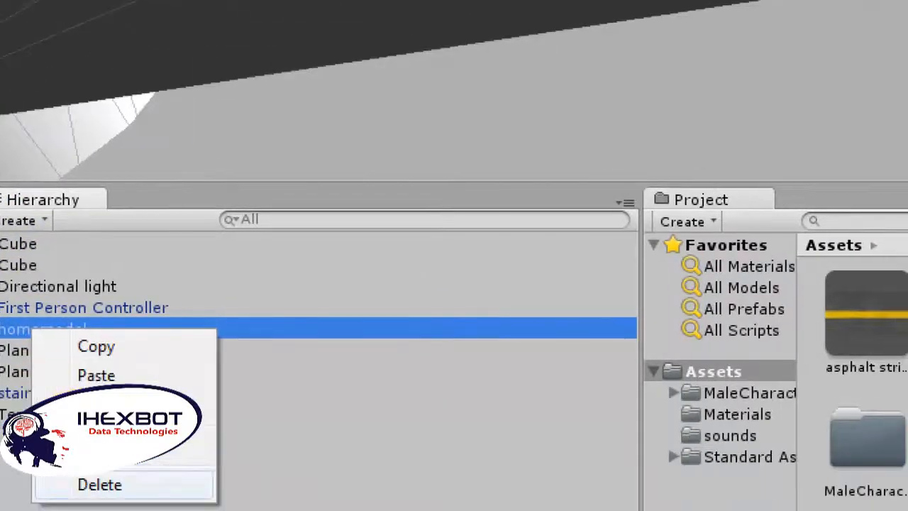
{"action": "left_click", "coordinate": [110, 508]}
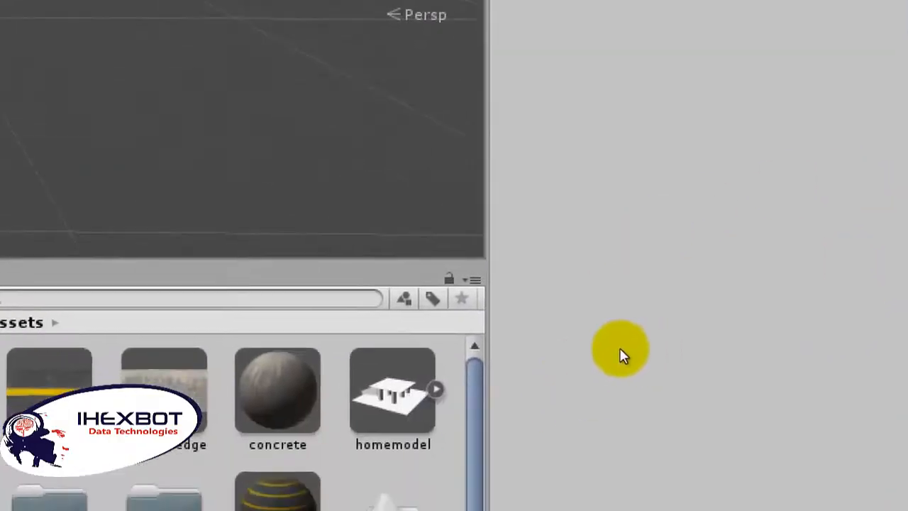
Step: Set the homemodel asset's import scale factor to .01 and apply the import settings
{"action": "left_click", "coordinate": [393, 391]}
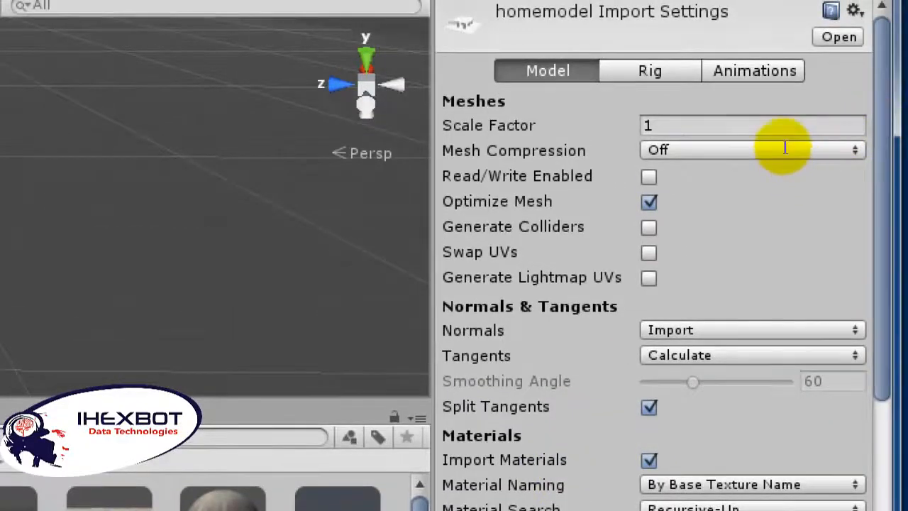
{"action": "left_click", "coordinate": [775, 132]}
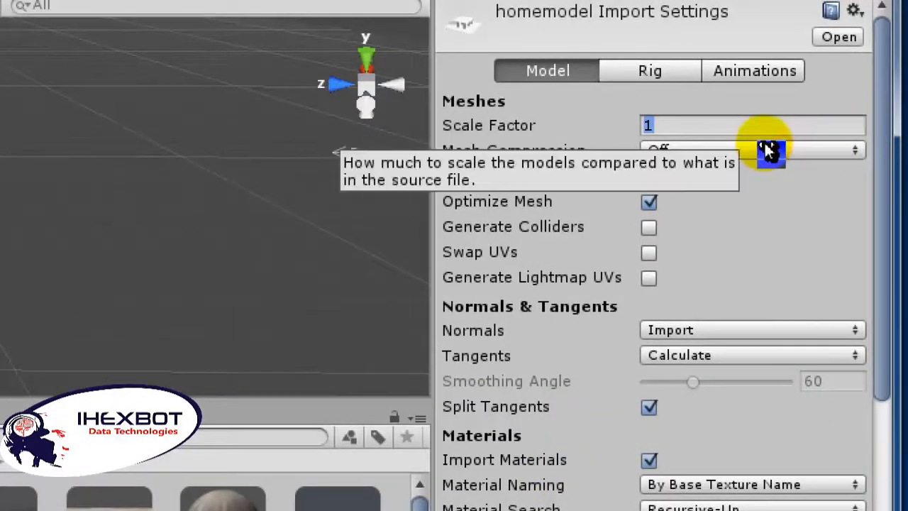
{"action": "type", "text": ".01"}
{"action": "key", "text": "Return"}
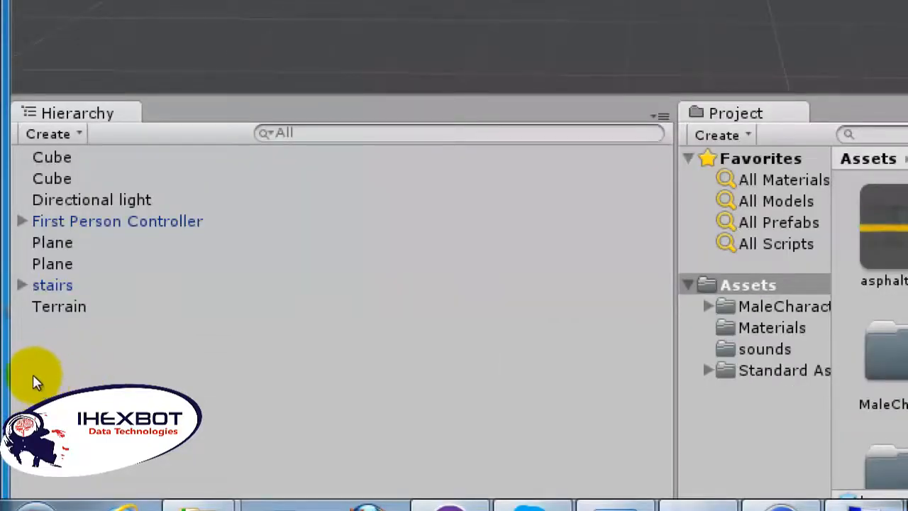
{"action": "left_click", "coordinate": [44, 388]}
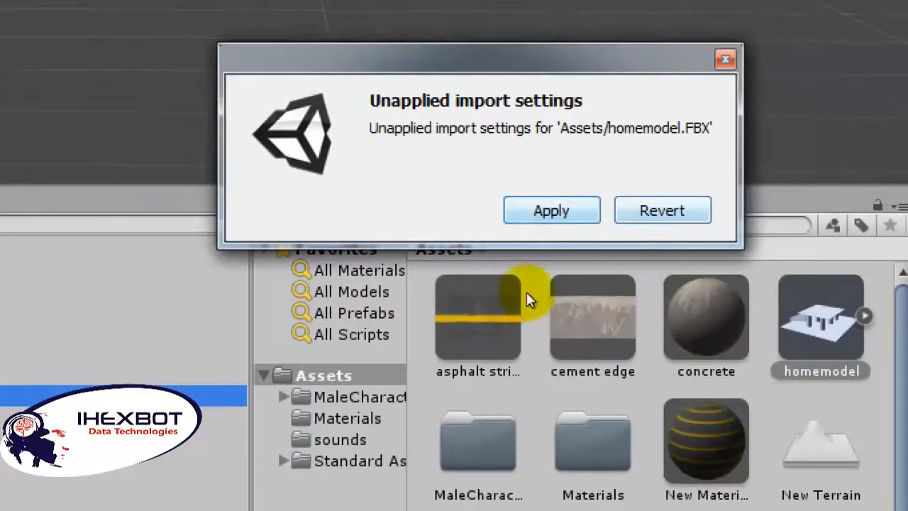
{"action": "key", "text": "Tab"}
{"action": "key", "text": "Return"}
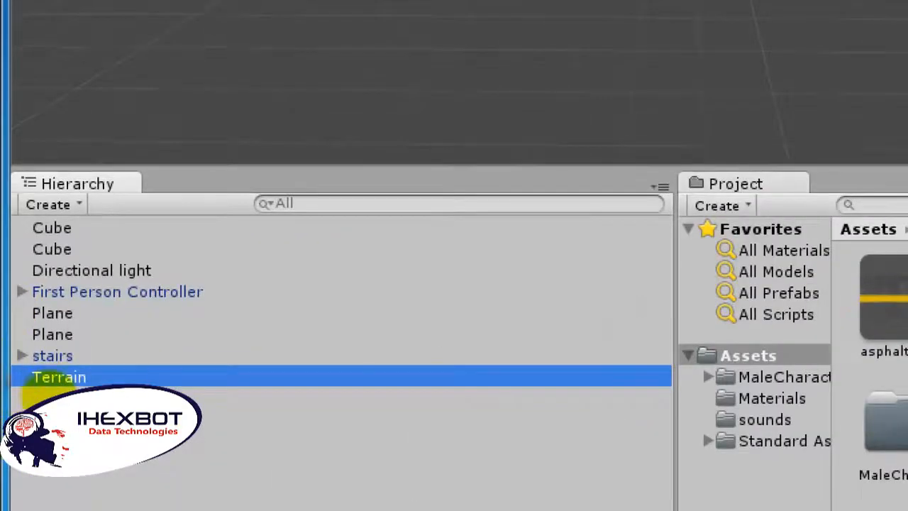
Step: Place the rescaled homemodel asset on the open terrain beside the striped plane
{"action": "left_click", "coordinate": [47, 393]}
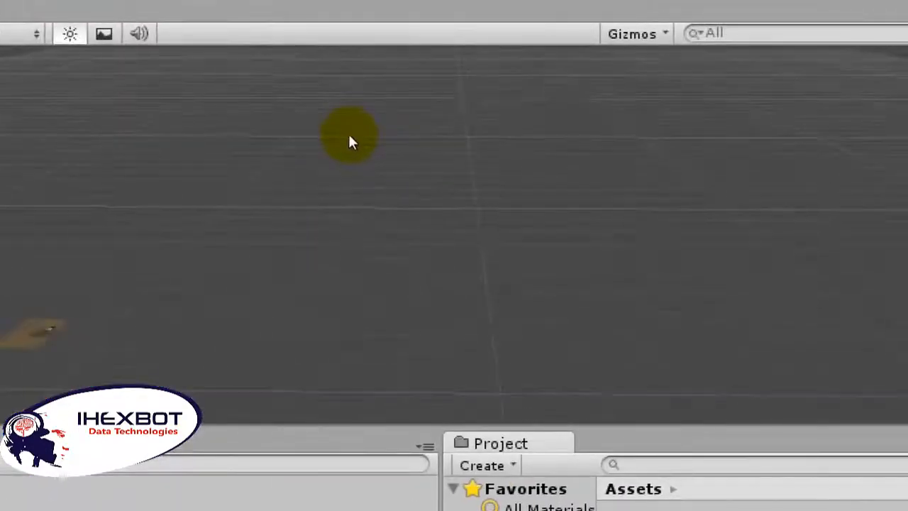
{"action": "scroll", "coordinate": [352, 137], "scroll_direction": "down", "scroll_amount": 5}
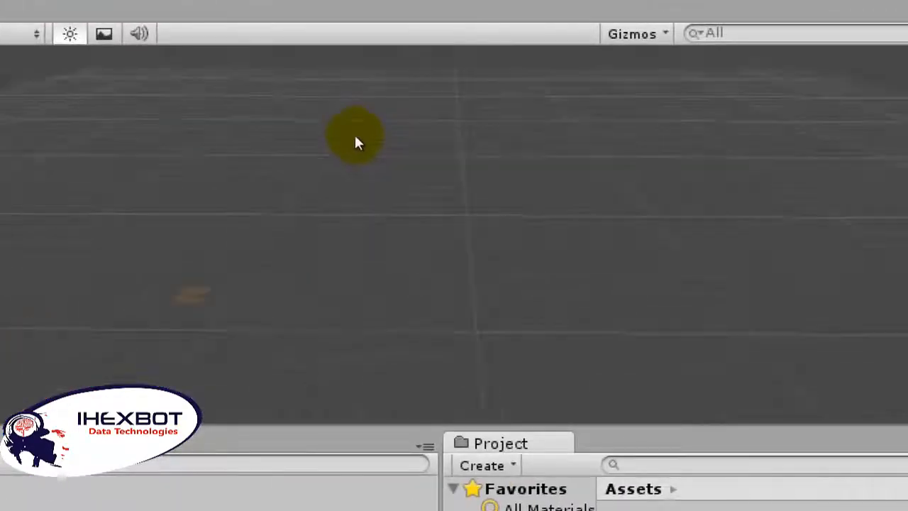
{"action": "middle_click_drag", "start_coordinate": [208, 232], "coordinate": [257, 207]}
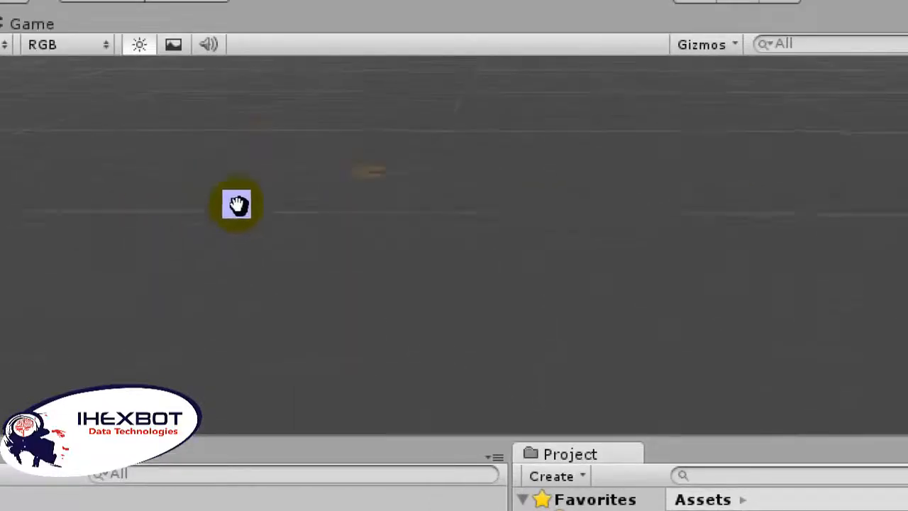
{"action": "middle_click_drag", "start_coordinate": [238, 205], "coordinate": [243, 204]}
{"action": "scroll", "coordinate": [243, 205], "scroll_direction": "up", "scroll_amount": 5}
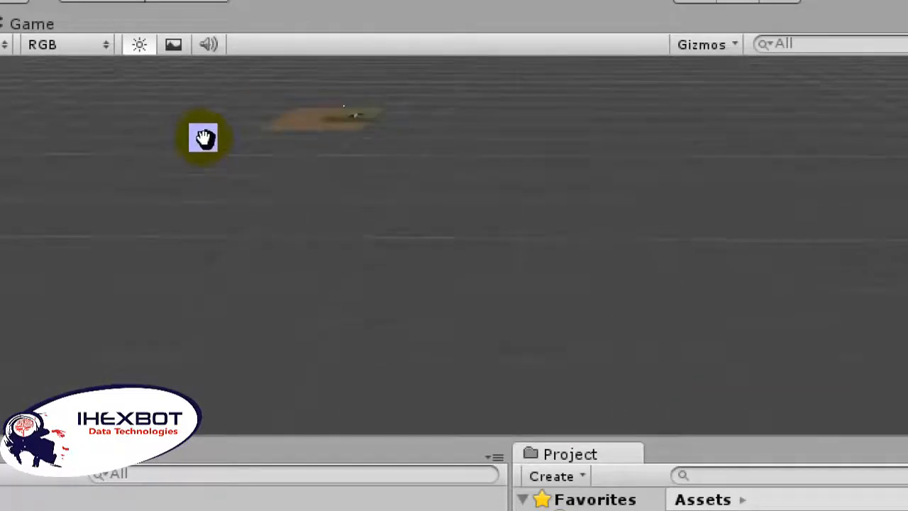
{"action": "scroll", "coordinate": [198, 144], "scroll_direction": "up", "scroll_amount": 2}
{"action": "right_click_drag", "start_coordinate": [199, 135], "coordinate": [202, 135]}
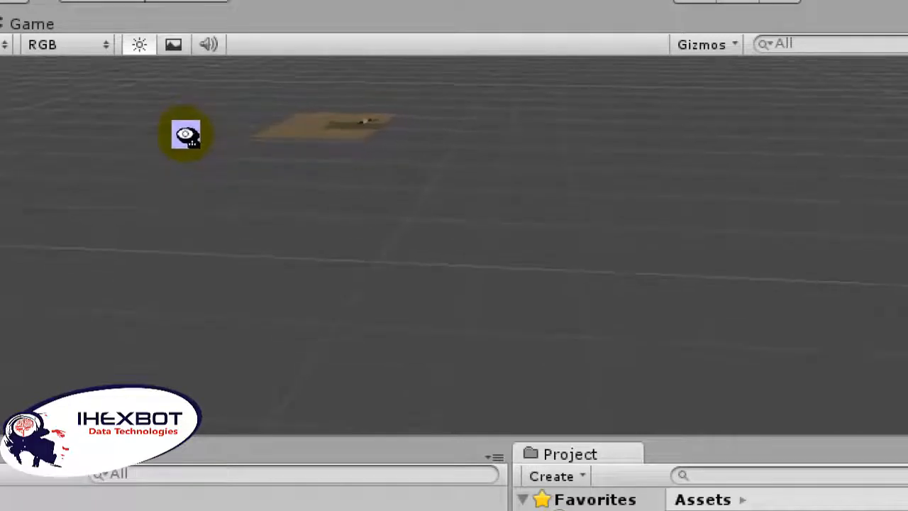
{"action": "right_click_drag", "start_coordinate": [188, 160], "coordinate": [178, 125]}
{"action": "middle_click_drag", "start_coordinate": [178, 126], "coordinate": [215, 142]}
{"action": "scroll", "coordinate": [213, 157], "scroll_direction": "up", "scroll_amount": 5}
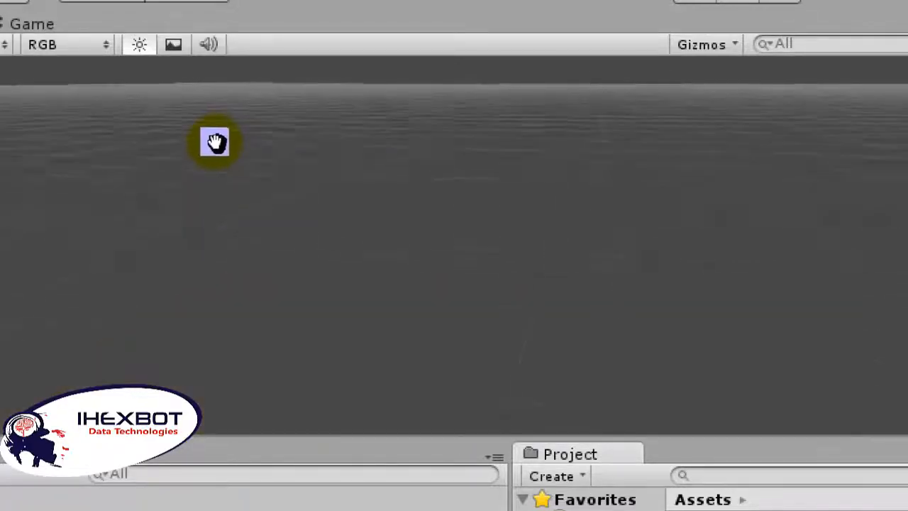
{"action": "scroll", "coordinate": [218, 146], "scroll_direction": "down", "scroll_amount": 3}
{"action": "scroll", "coordinate": [303, 139], "scroll_direction": "up", "scroll_amount": 1}
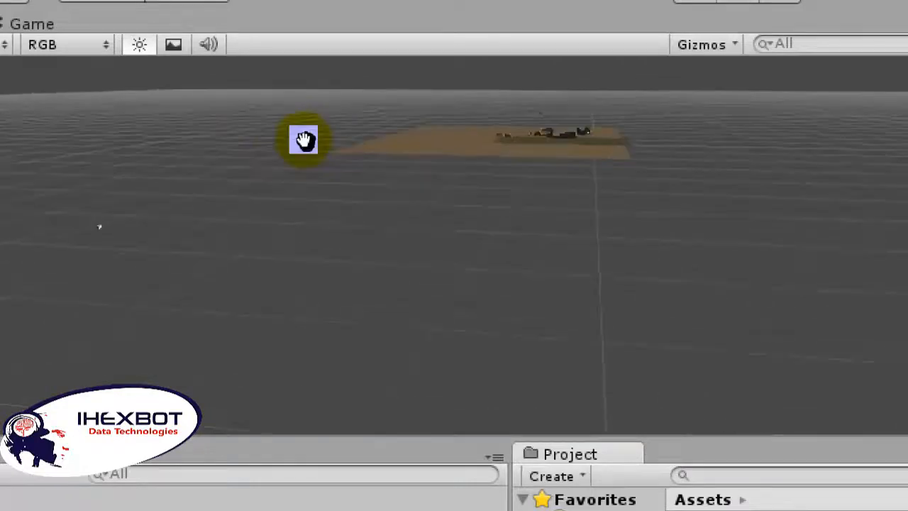
{"action": "middle_click_drag", "start_coordinate": [304, 140], "coordinate": [307, 159]}
{"action": "scroll", "coordinate": [303, 169], "scroll_direction": "up", "scroll_amount": 3}
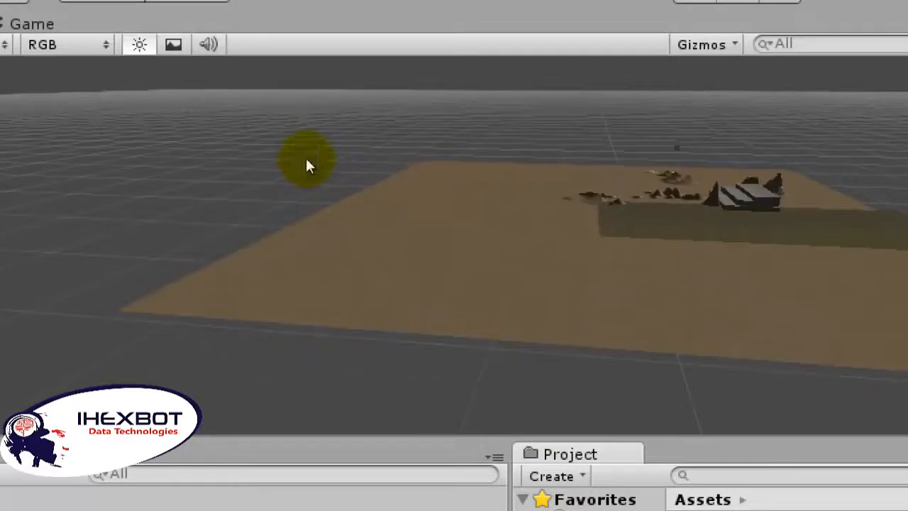
{"action": "scroll", "coordinate": [307, 165], "scroll_direction": "up", "scroll_amount": 5}
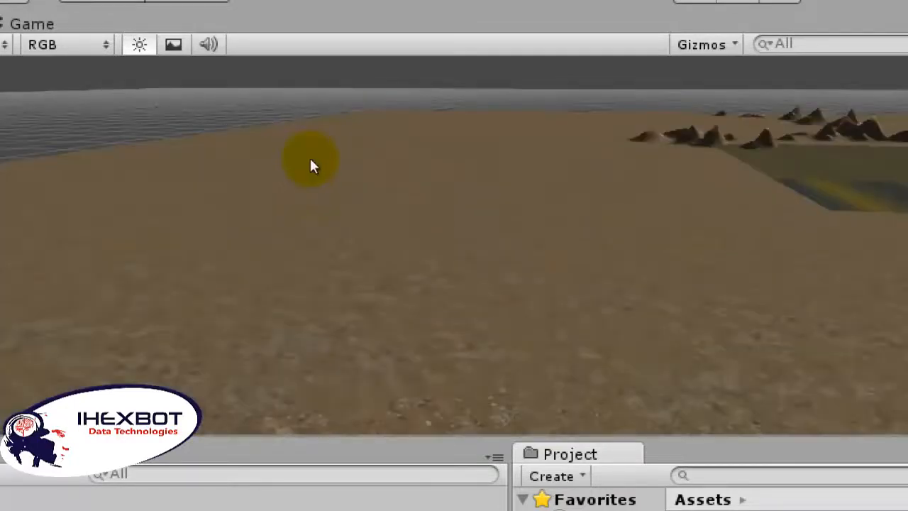
{"action": "left_click_drag", "start_coordinate": [310, 165], "coordinate": [340, 153], "text": "alt"}
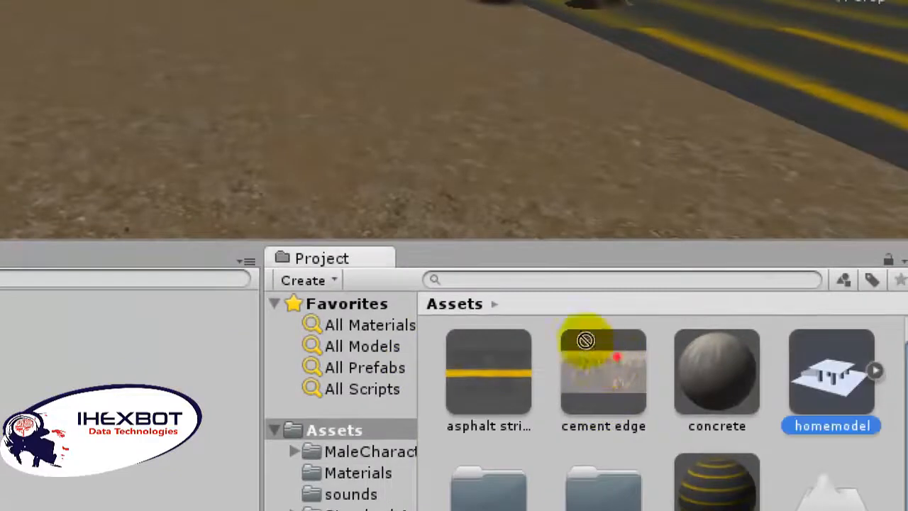
{"action": "left_click_drag", "start_coordinate": [585, 341], "coordinate": [356, 236]}
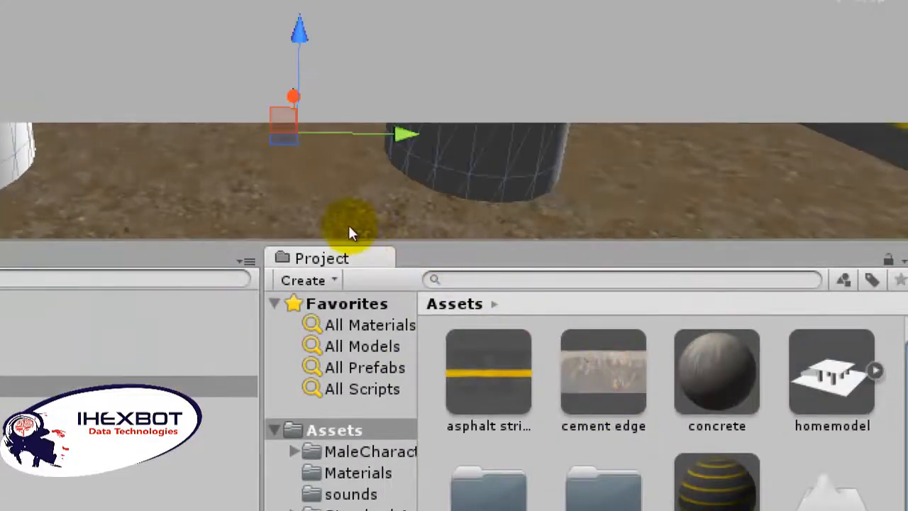
Step: Raise the homemodel building until its base slab rests on the terrain and shift it away from the striped plane
{"action": "key", "text": "f"}
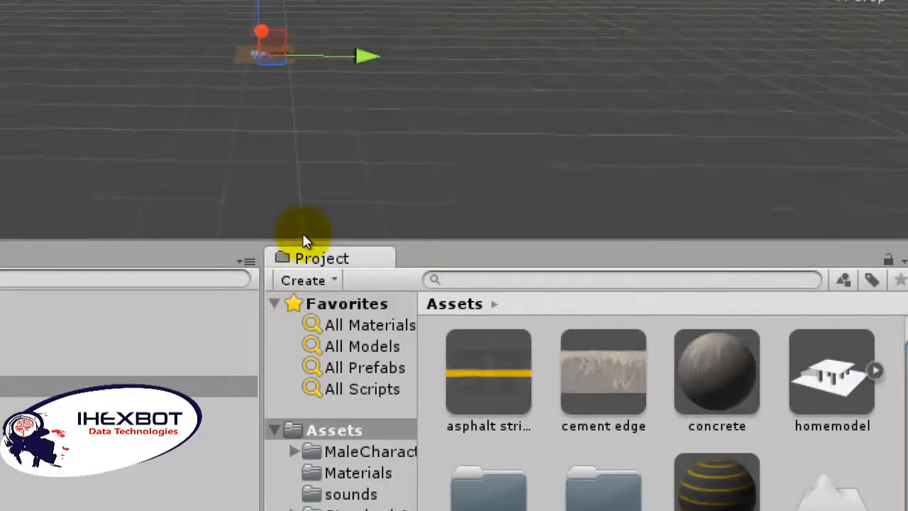
{"action": "scroll", "coordinate": [302, 233], "scroll_direction": "up", "scroll_amount": 6}
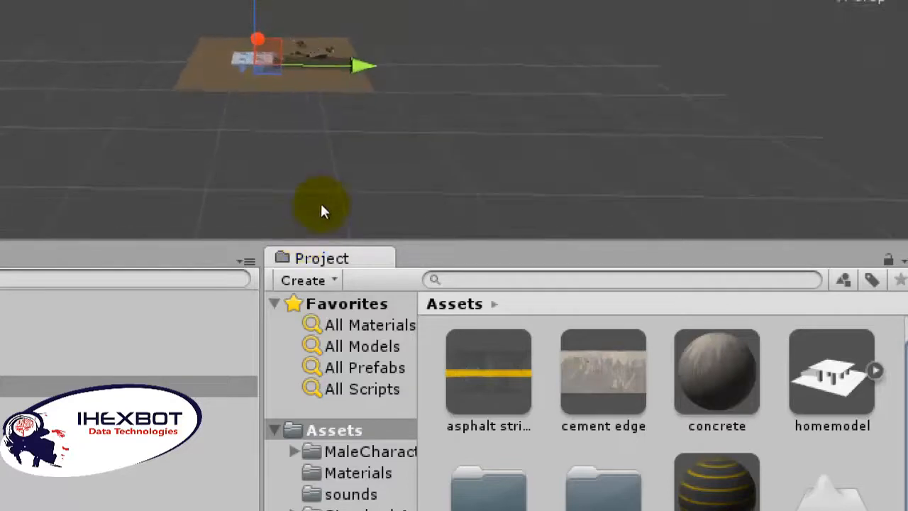
{"action": "scroll", "coordinate": [321, 207], "scroll_direction": "up", "scroll_amount": 6}
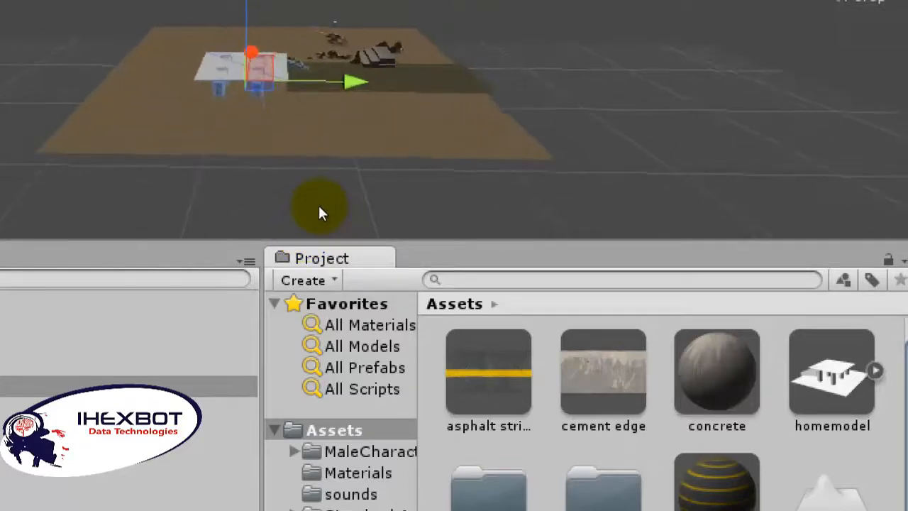
{"action": "scroll", "coordinate": [320, 208], "scroll_direction": "up", "scroll_amount": 6}
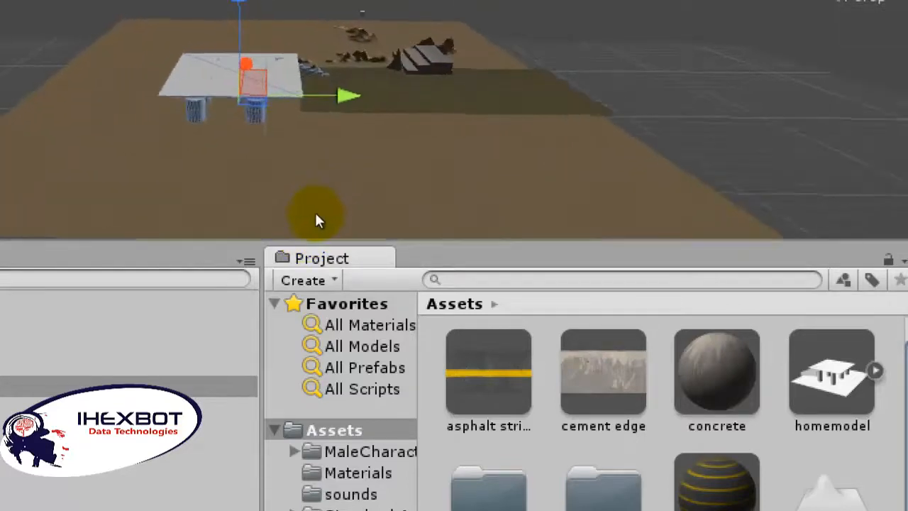
{"action": "scroll", "coordinate": [329, 190], "scroll_direction": "down", "scroll_amount": 2}
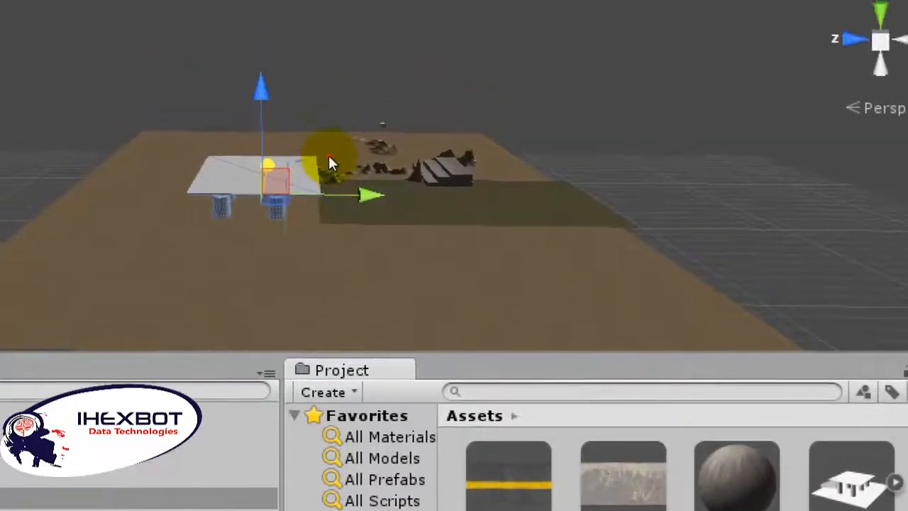
{"action": "left_click_drag", "start_coordinate": [330, 155], "coordinate": [331, 143]}
{"action": "left_click_drag", "start_coordinate": [379, 190], "coordinate": [357, 198]}
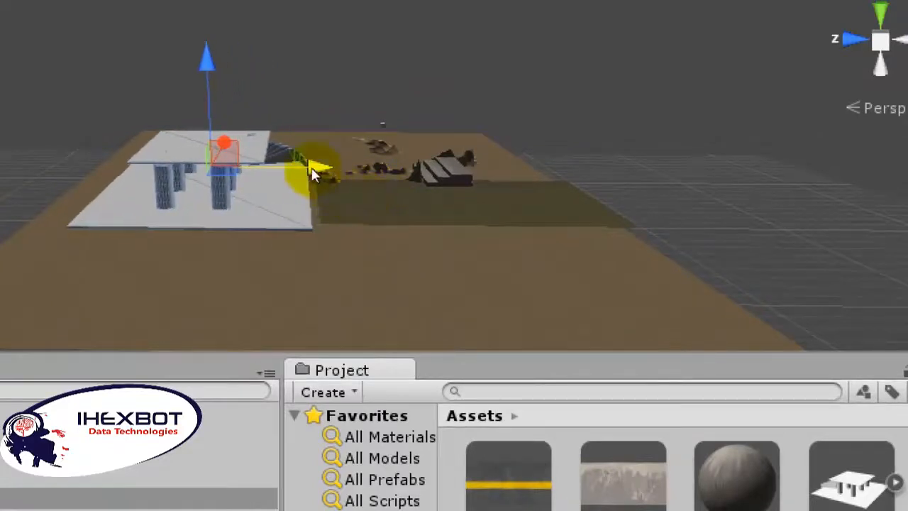
{"action": "mouse_move", "coordinate": [299, 138]}
{"action": "left_mouse_down"}
{"action": "mouse_move", "coordinate": [301, 150]}
{"action": "mouse_move", "coordinate": [299, 141]}
{"action": "left_mouse_up"}
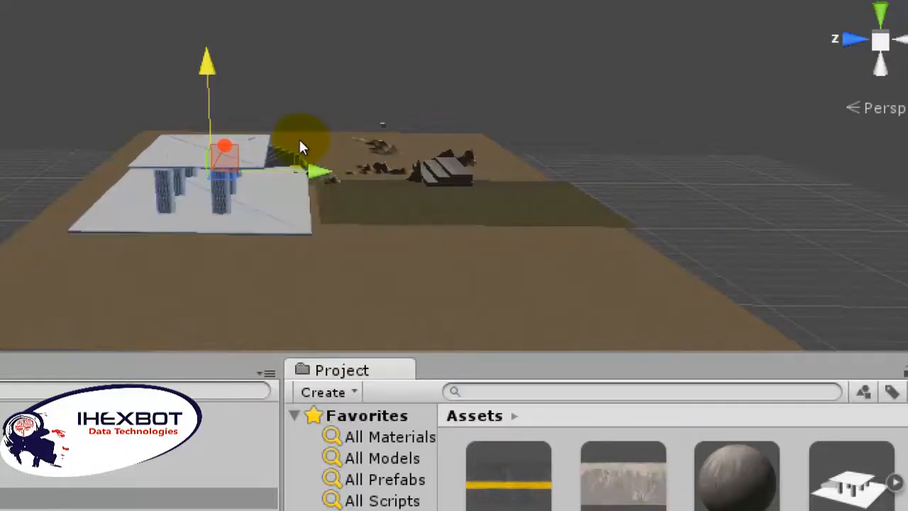
{"action": "left_click", "coordinate": [428, 237]}
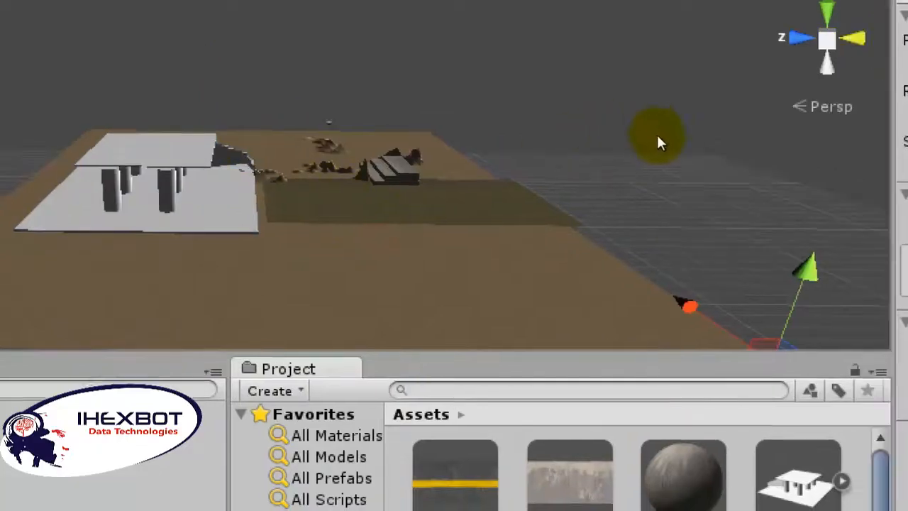
Step: Play the scene and walk the first-person character past the rocky mounds to the columned building
{"action": "key", "text": "ctrl+p"}
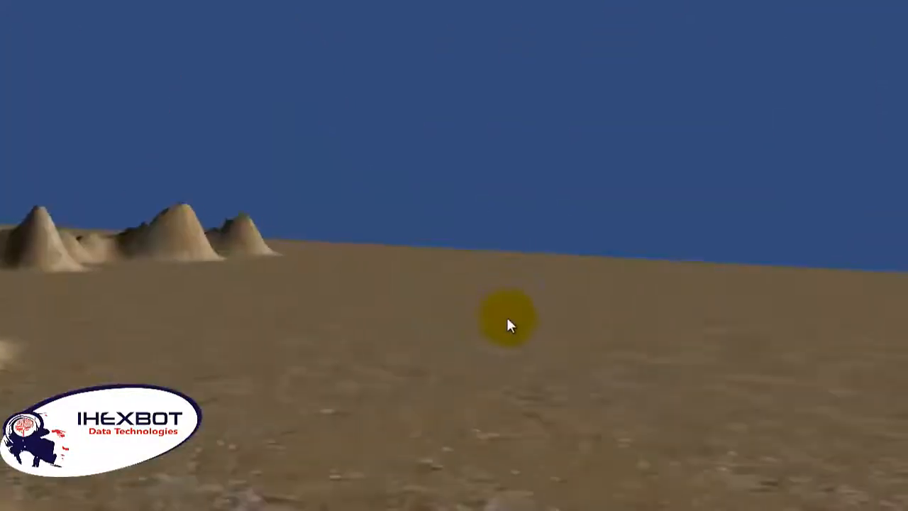
{"action": "key", "text": "w"}
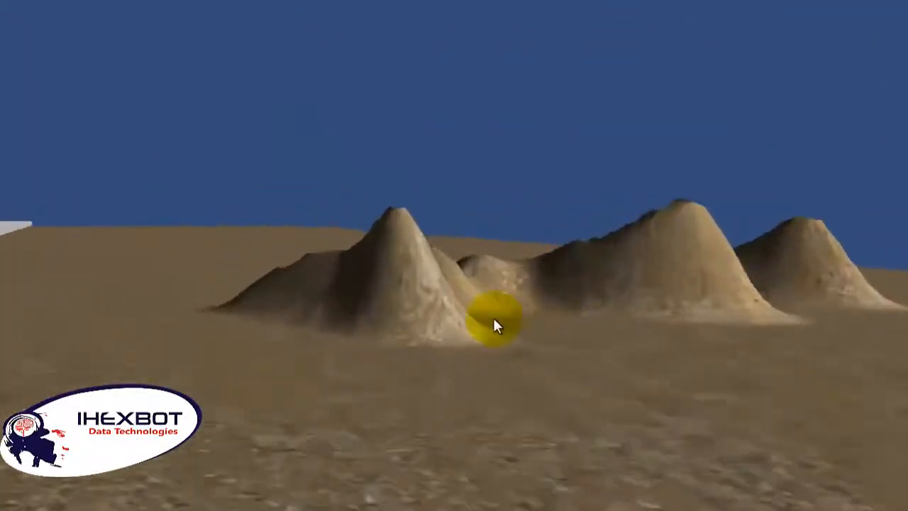
{"action": "key", "text": "w"}
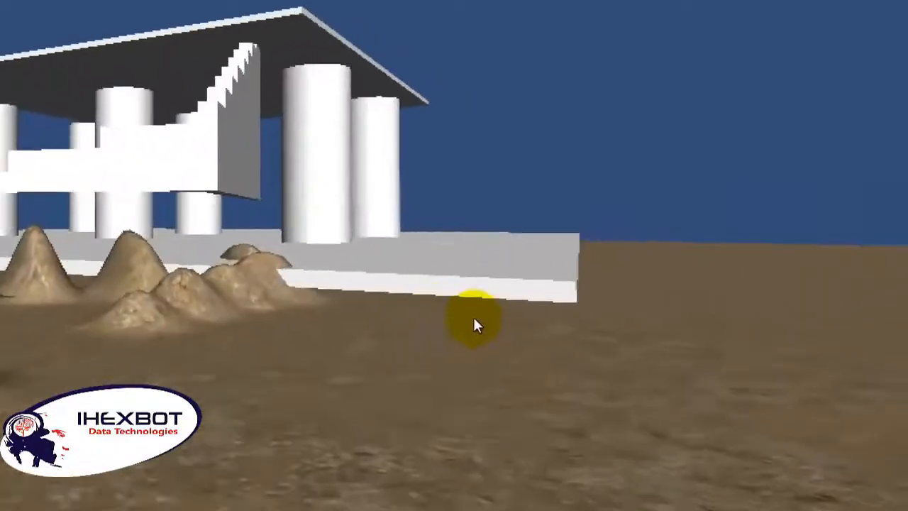
{"action": "key", "text": "w"}
{"action": "key", "text": "w"}
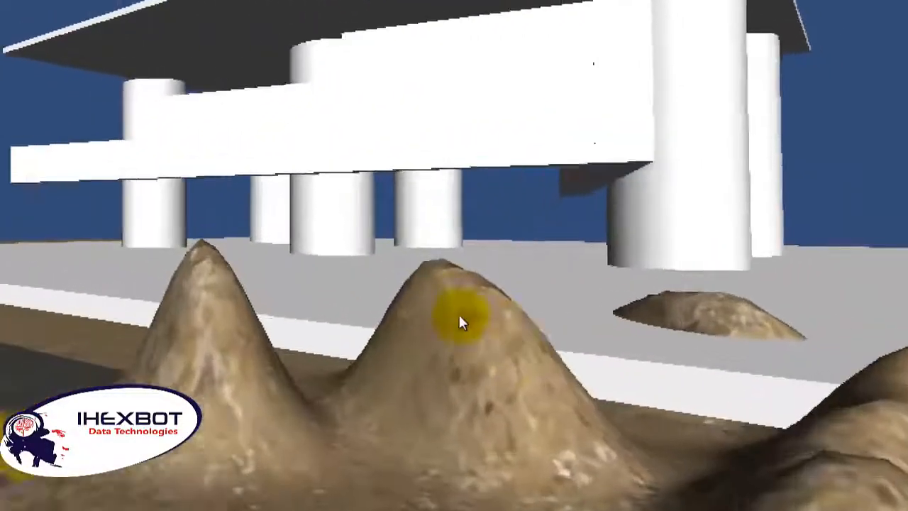
Step: Explore the building on foot, passing between the columns under the roof and crossing the floor slab towards its edge
{"action": "key", "text": "w"}
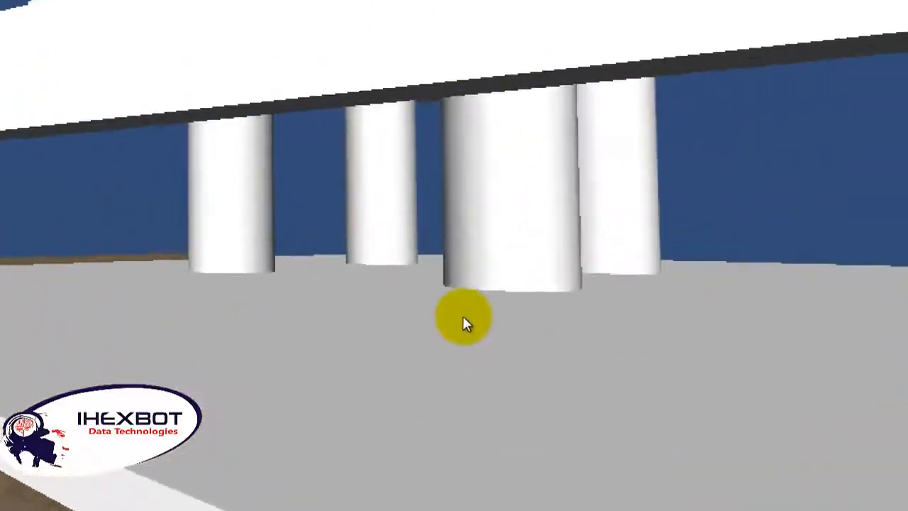
{"action": "key", "text": "w"}
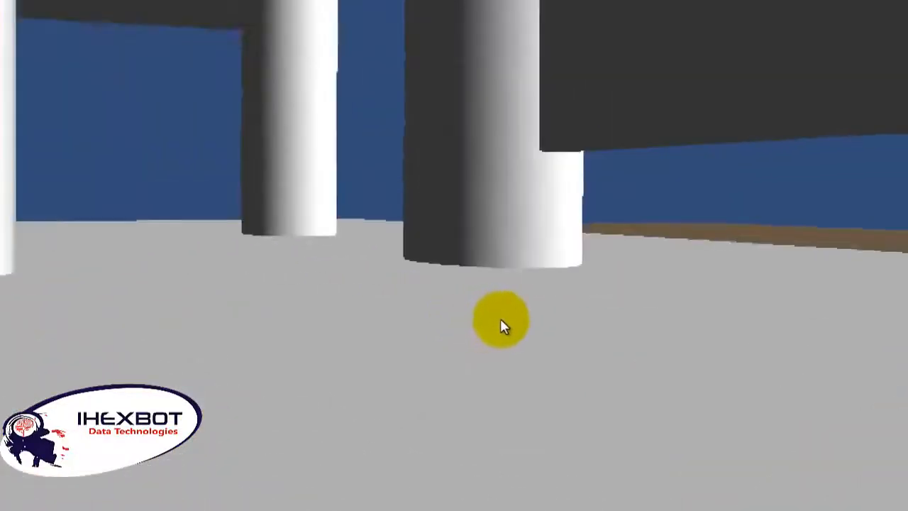
{"action": "key", "text": "w"}
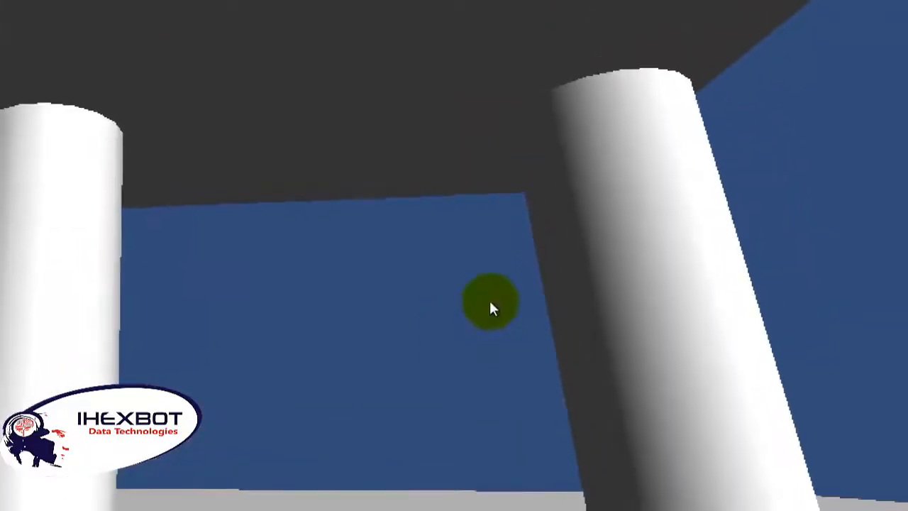
{"action": "key", "text": "w"}
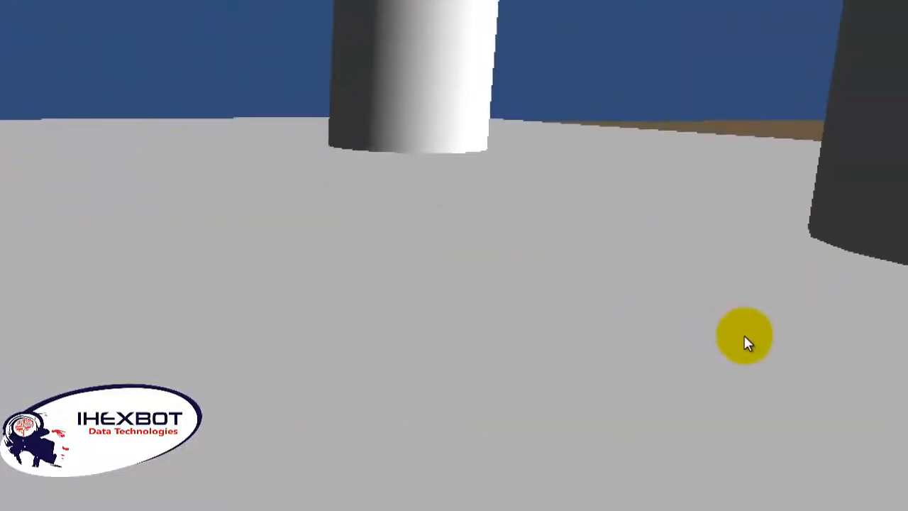
{"action": "key", "text": "w"}
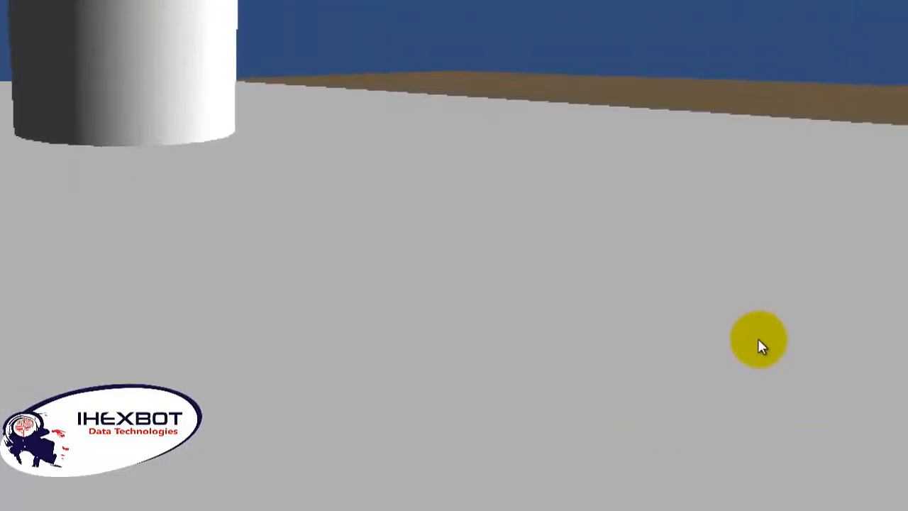
{"action": "key", "text": "w"}
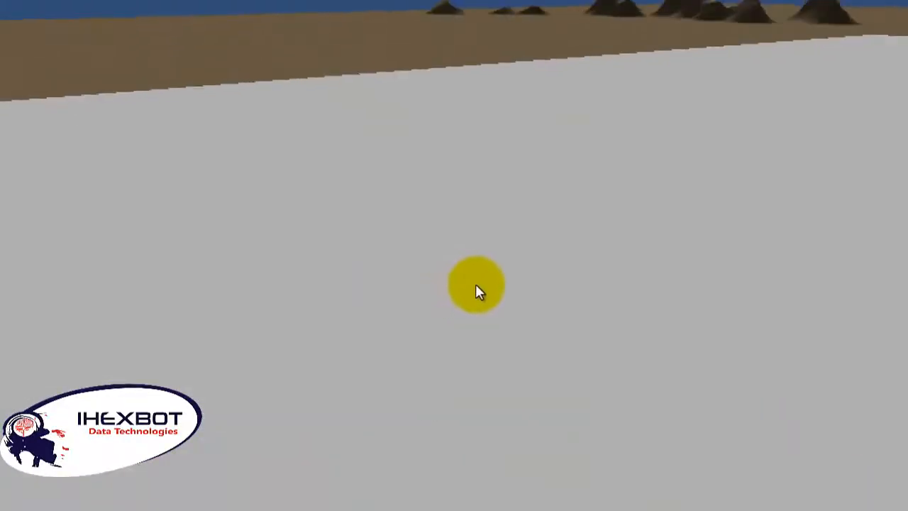
{"action": "key", "text": "w"}
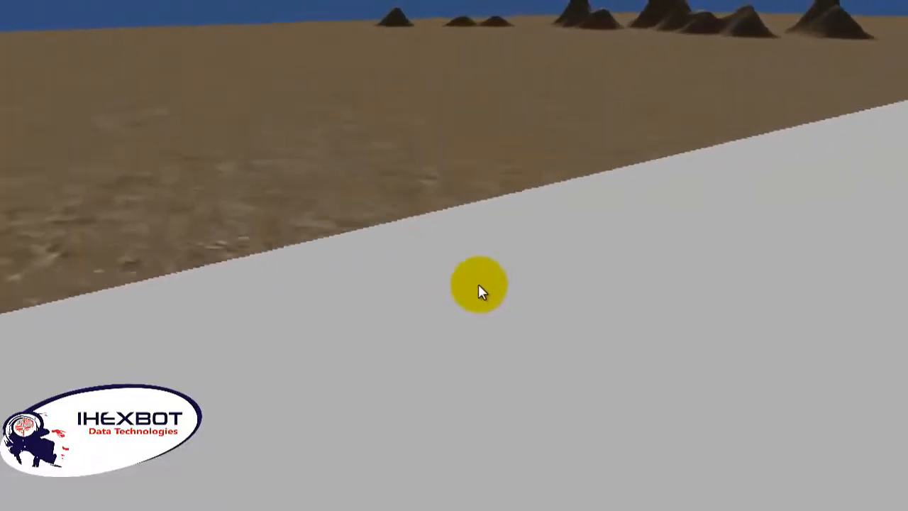
Step: Walk around the building's base slab past the mounds and striped plane to examine the raised staircase, and stop playing the scene
{"action": "key", "text": "w"}
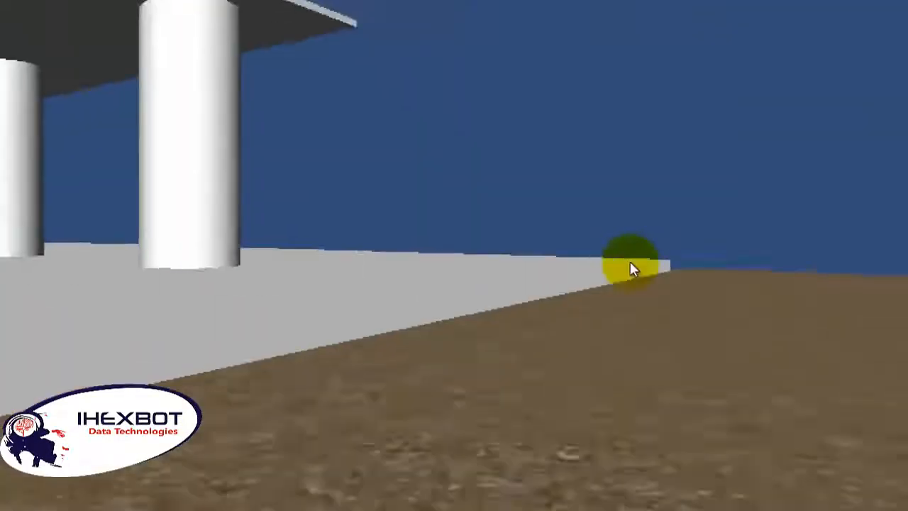
{"action": "key", "text": "w"}
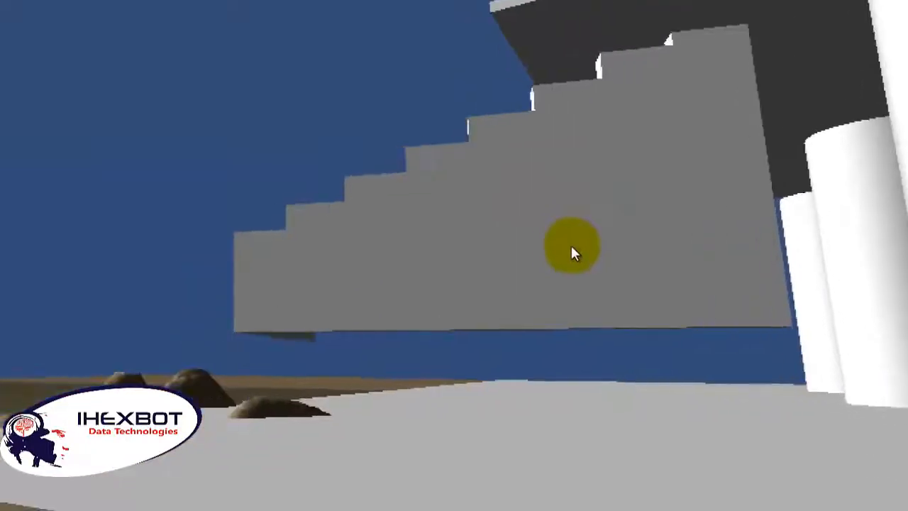
{"action": "key", "text": "w"}
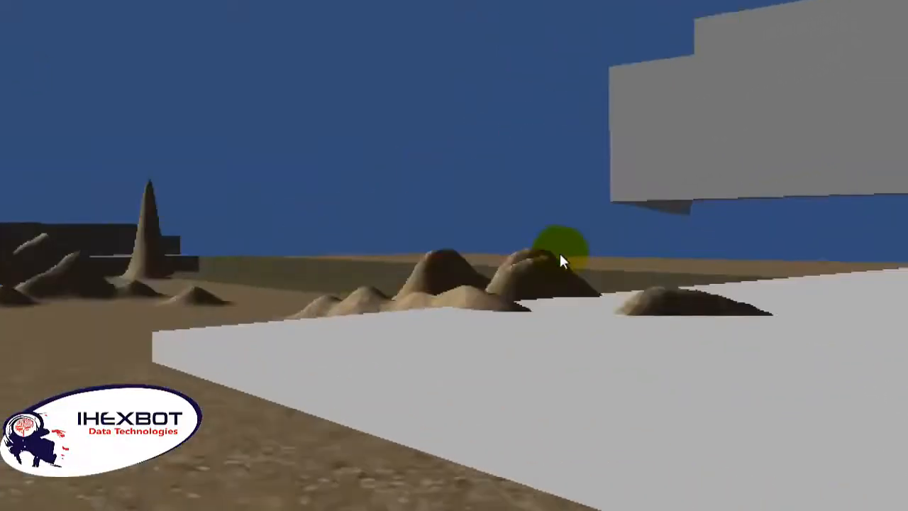
{"action": "key", "text": "w"}
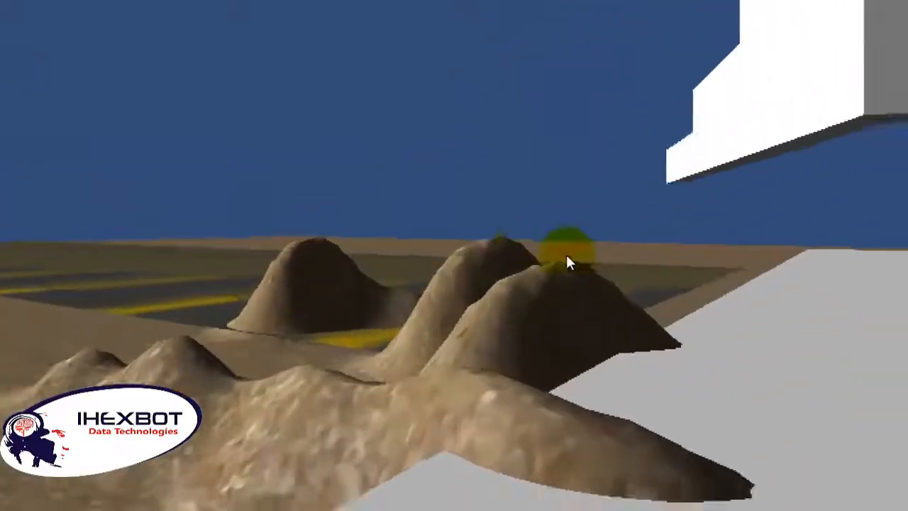
{"action": "key", "text": "w"}
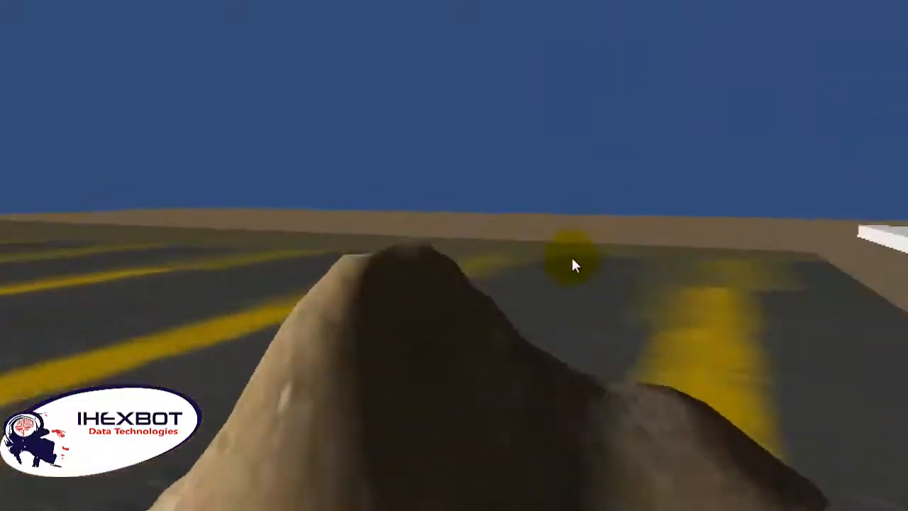
{"action": "key", "text": "w"}
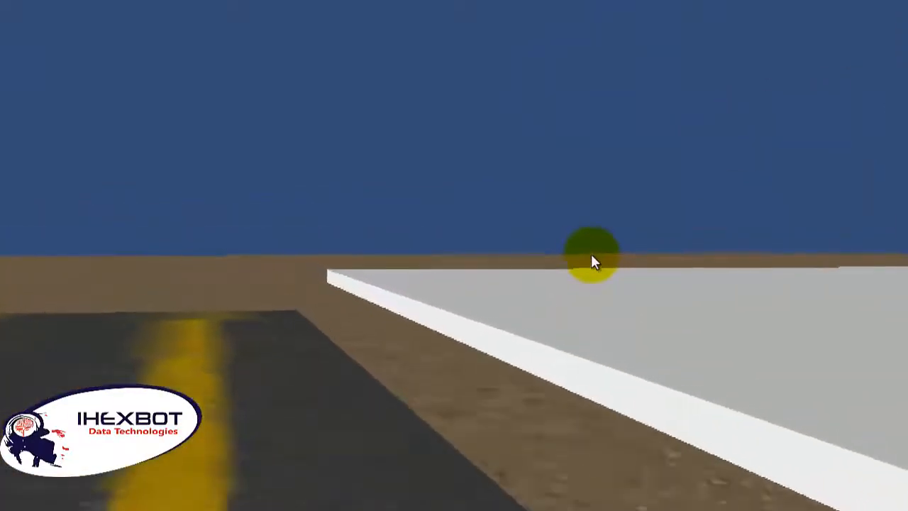
{"action": "key", "text": "w"}
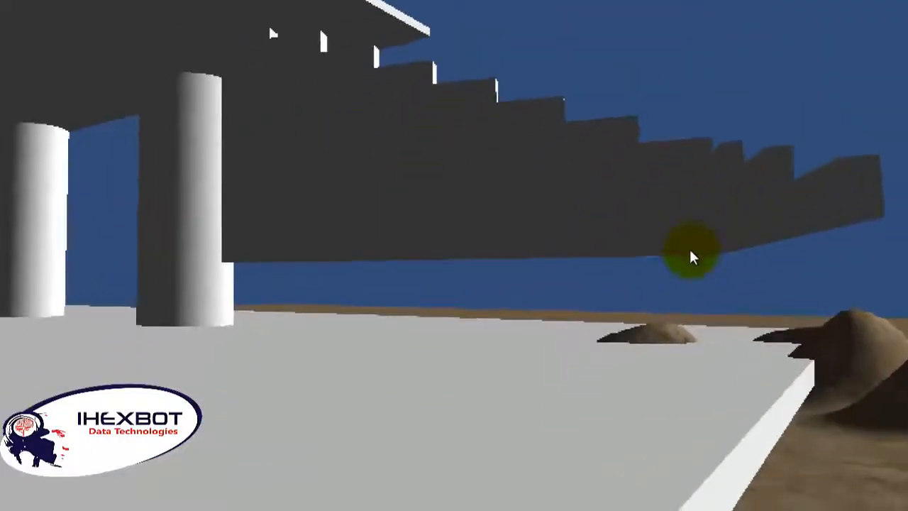
{"action": "key", "text": "w"}
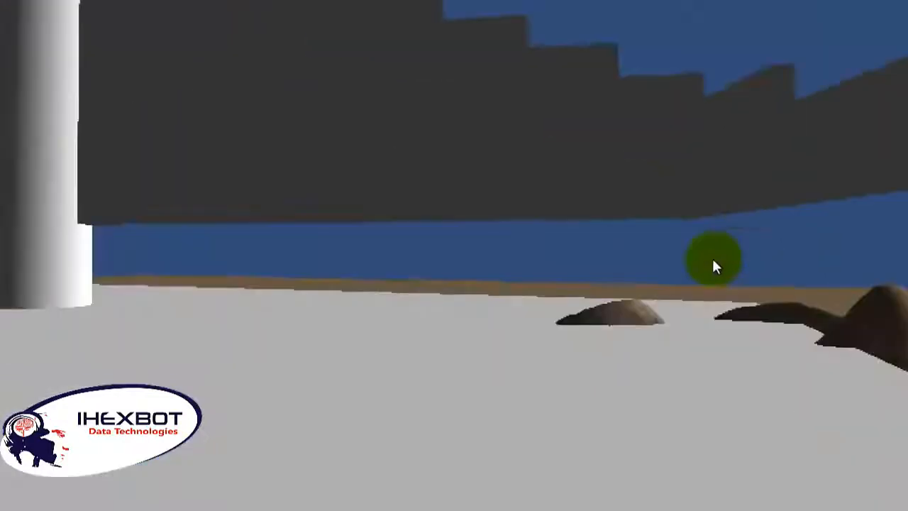
{"action": "left_click", "coordinate": [699, 257]}
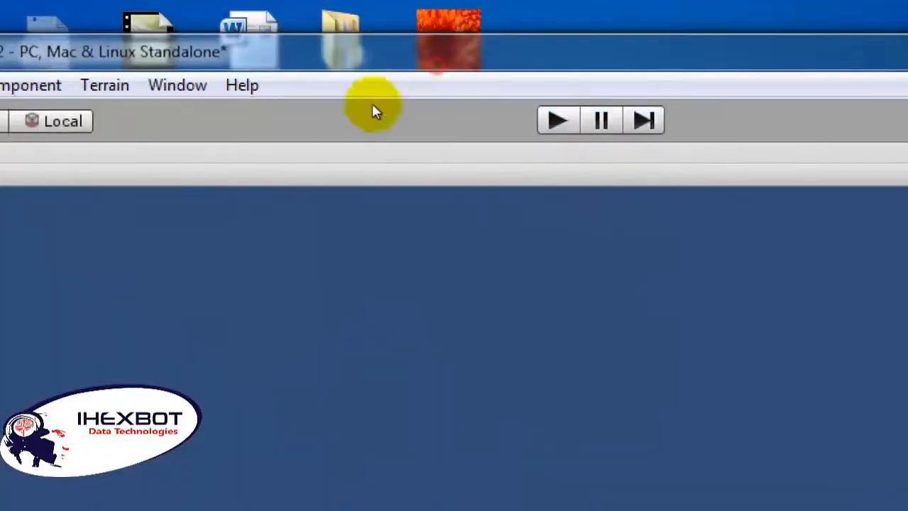
Step: Select the staircase part inside the homemodel object and lower it onto the building's base slab
{"action": "scroll", "coordinate": [377, 215], "scroll_direction": "up", "scroll_amount": 6}
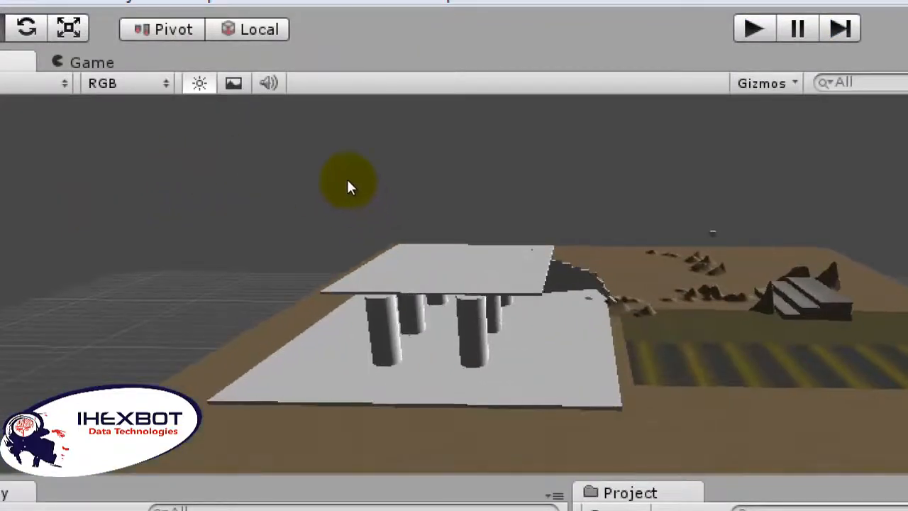
{"action": "left_click", "coordinate": [348, 186]}
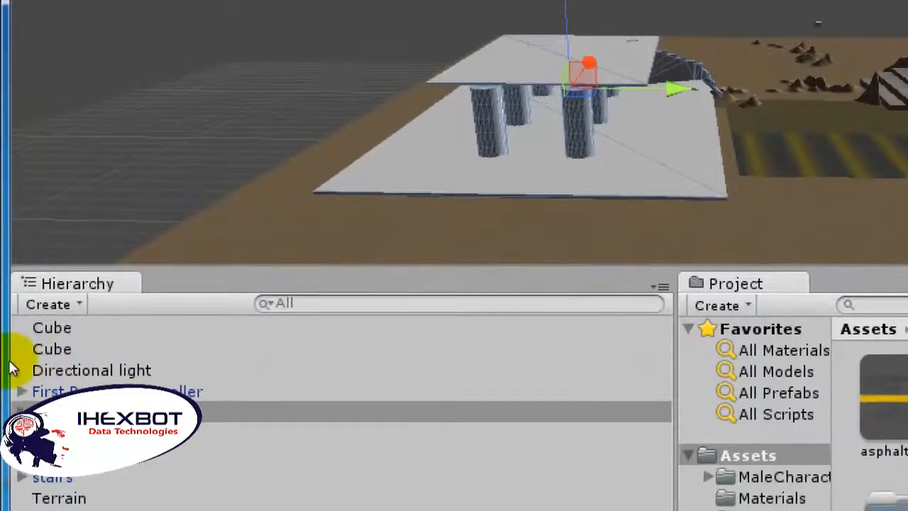
{"action": "left_click", "coordinate": [22, 411]}
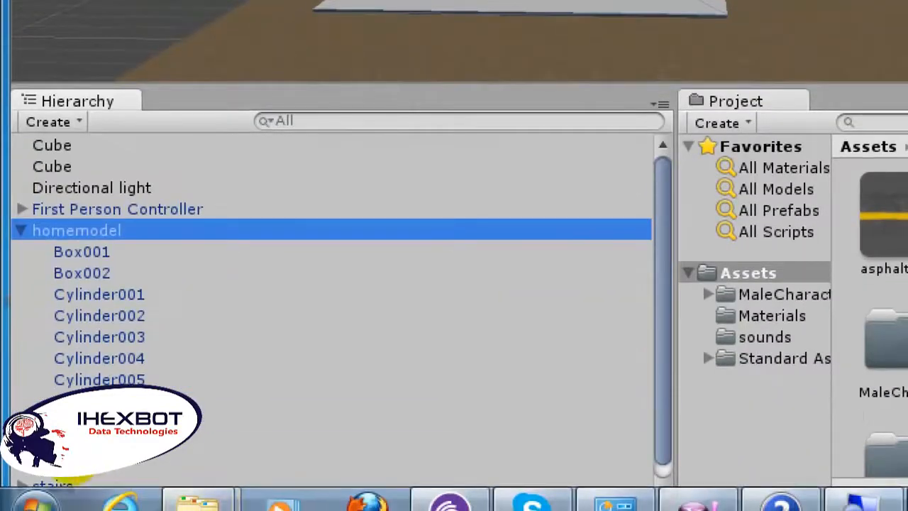
{"action": "left_click", "coordinate": [203, 419]}
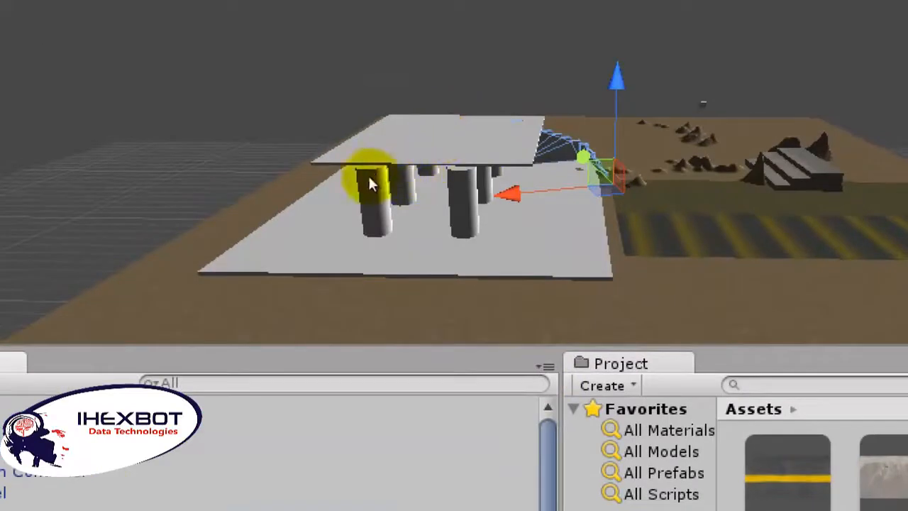
{"action": "mouse_move", "coordinate": [366, 148]}
{"action": "left_mouse_down"}
{"action": "mouse_move", "coordinate": [367, 167]}
{"action": "mouse_move", "coordinate": [369, 154]}
{"action": "left_mouse_up"}
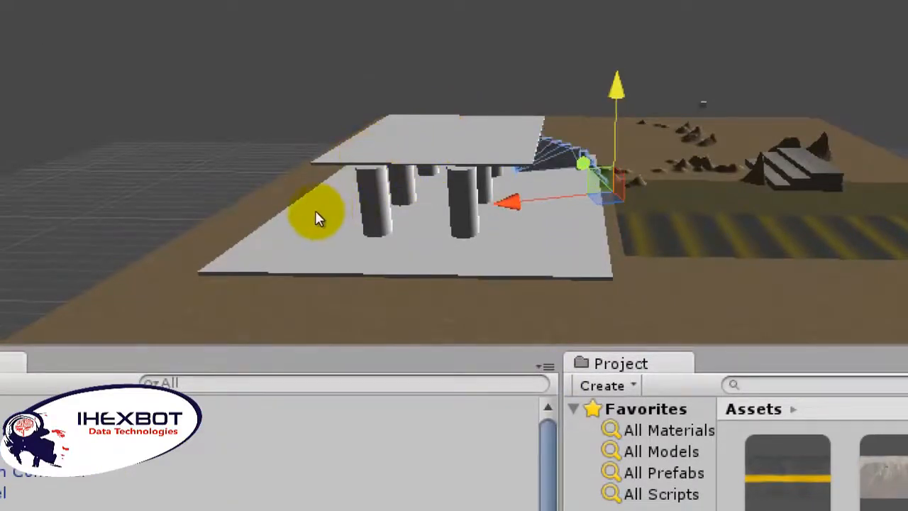
{"action": "left_click_drag", "start_coordinate": [315, 211], "coordinate": [310, 211]}
{"action": "left_click", "coordinate": [394, 269]}
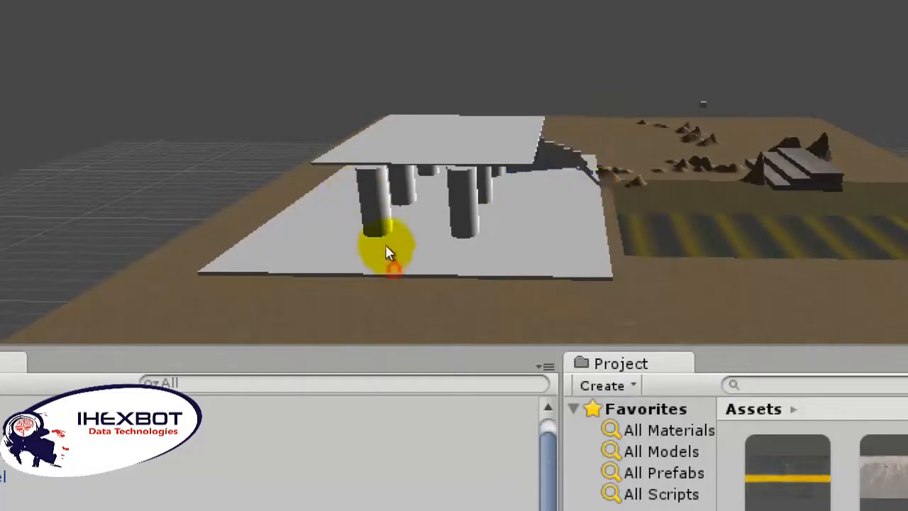
{"action": "scroll", "coordinate": [372, 215], "scroll_direction": "up", "scroll_amount": 5}
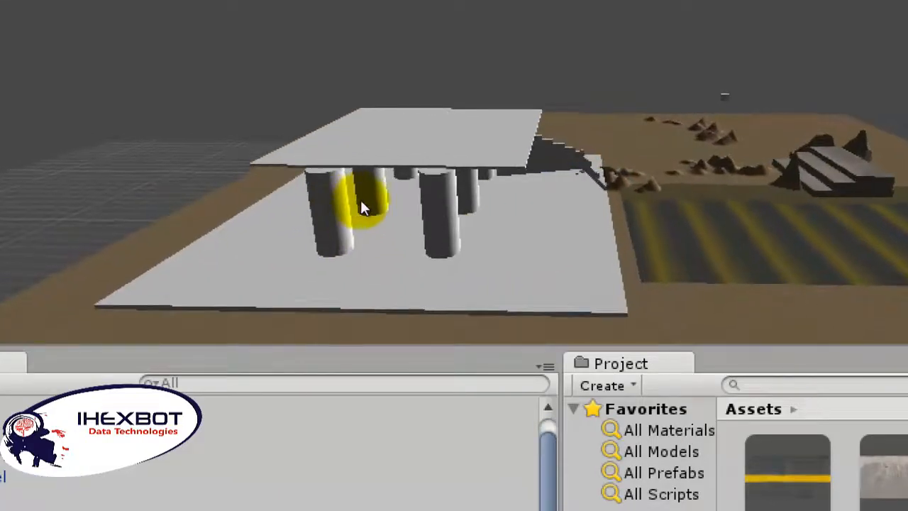
{"action": "scroll", "coordinate": [361, 204], "scroll_direction": "down", "scroll_amount": 3}
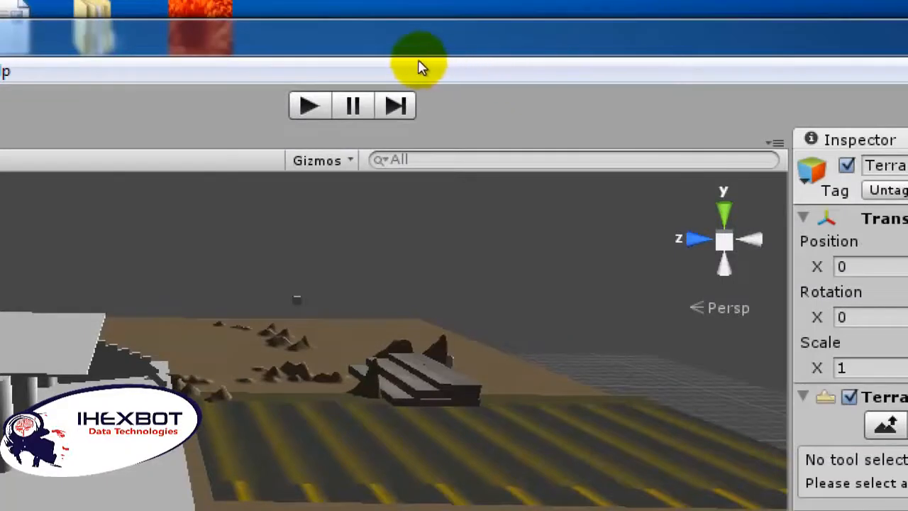
Step: Play the scene and walk the first-person character past the mounds to the edge of the building's slab beside the striped plane
{"action": "left_click", "coordinate": [423, 63]}
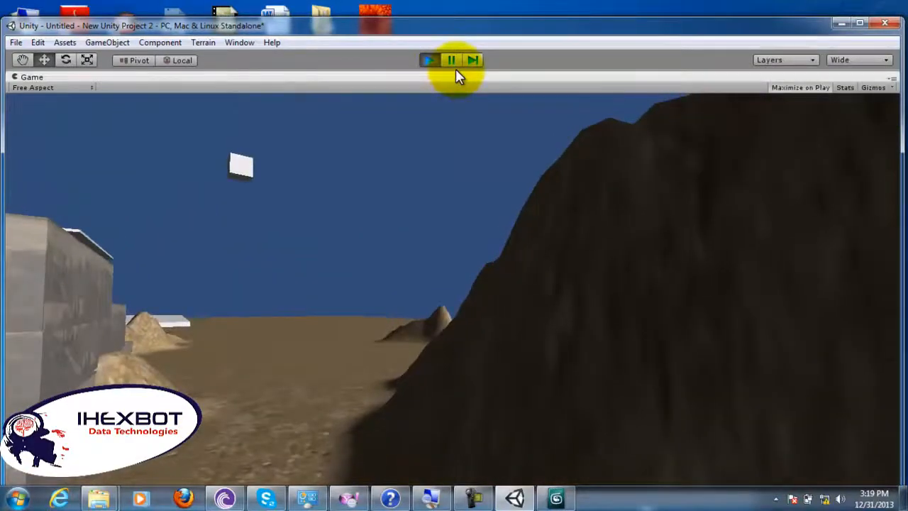
{"action": "key", "text": "w"}
{"action": "key", "text": "w"}
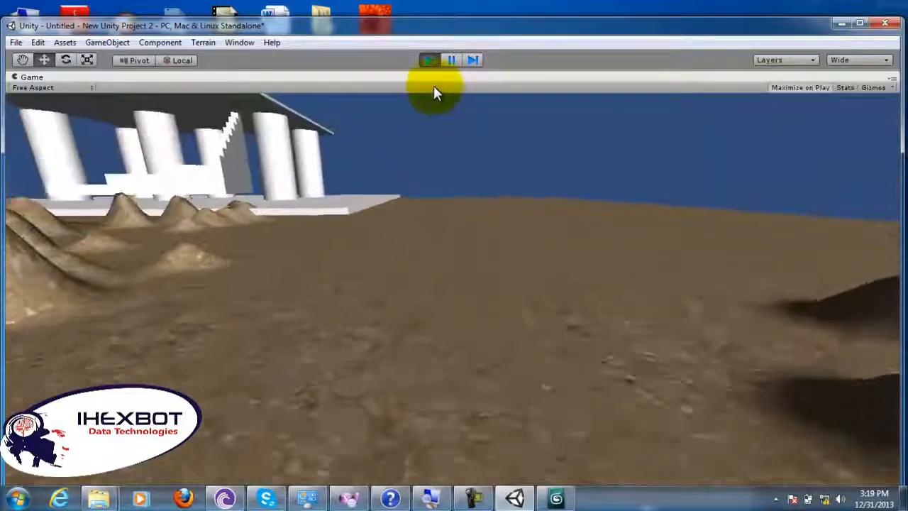
{"action": "key", "text": "w"}
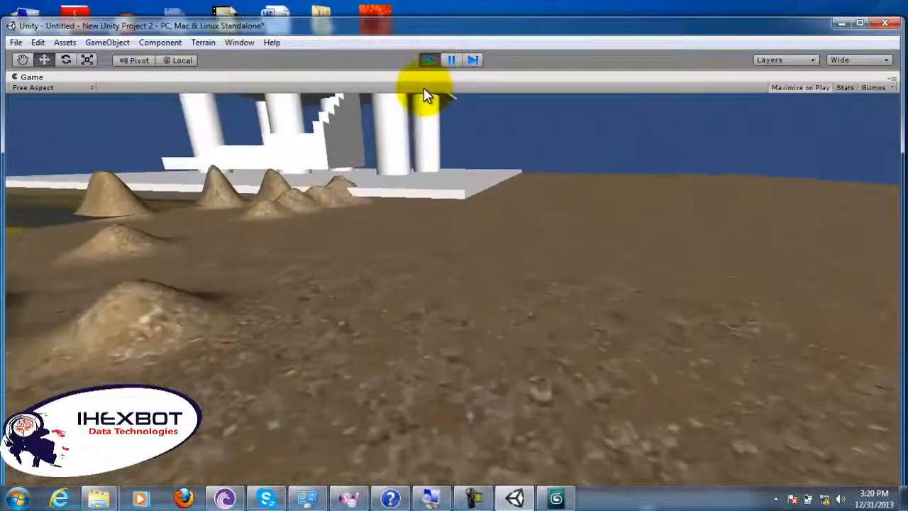
{"action": "key", "text": "w"}
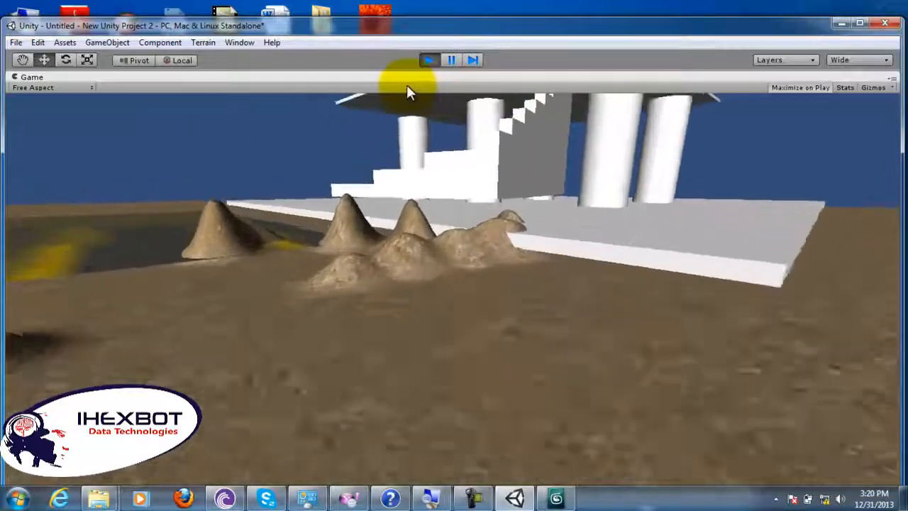
{"action": "key", "text": "w"}
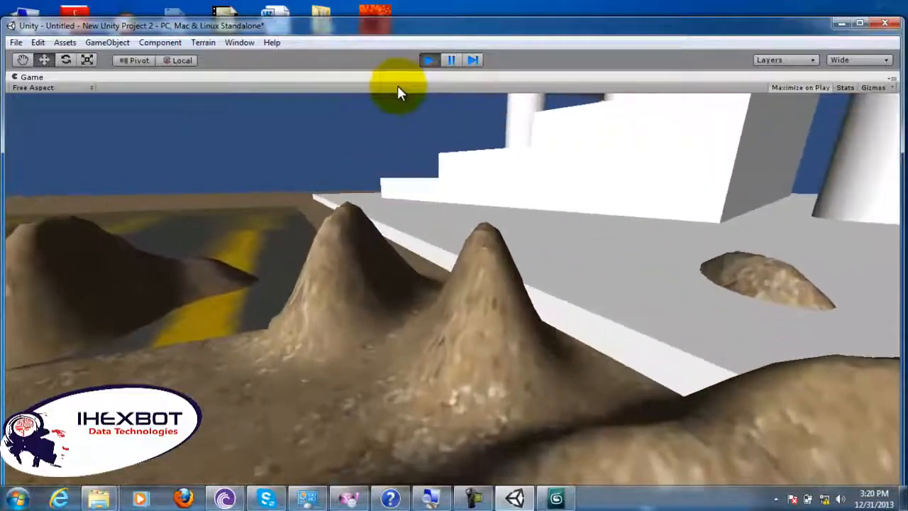
{"action": "key", "text": "w"}
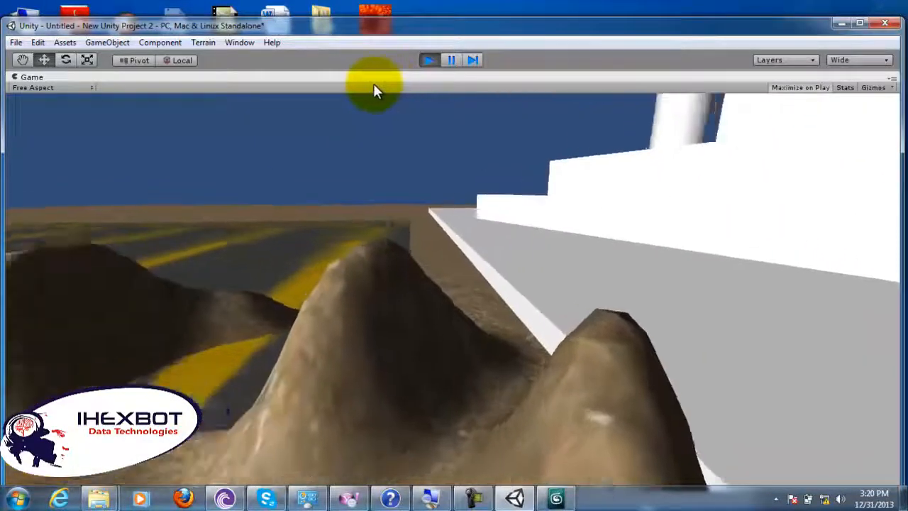
{"action": "key", "text": "w"}
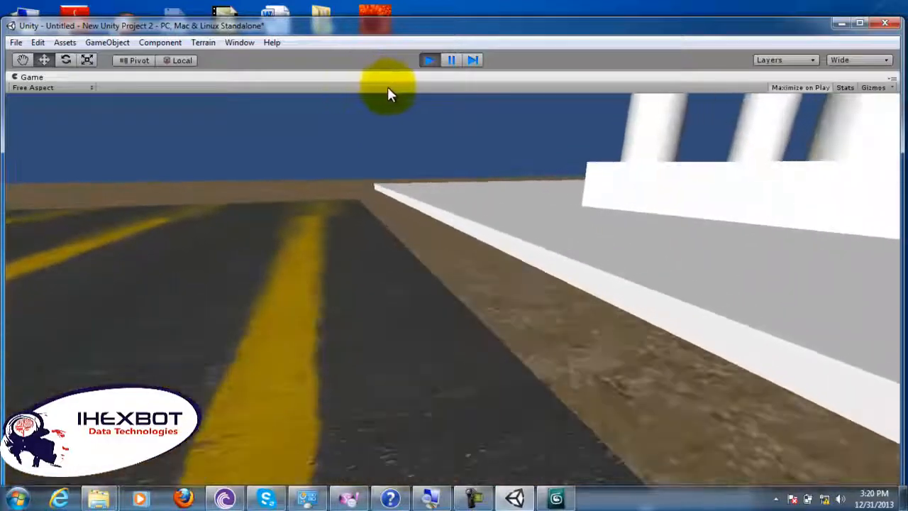
Step: Walk across the building's slab to view the columns and lowered staircase up close, and stop playing the scene
{"action": "key", "text": "w"}
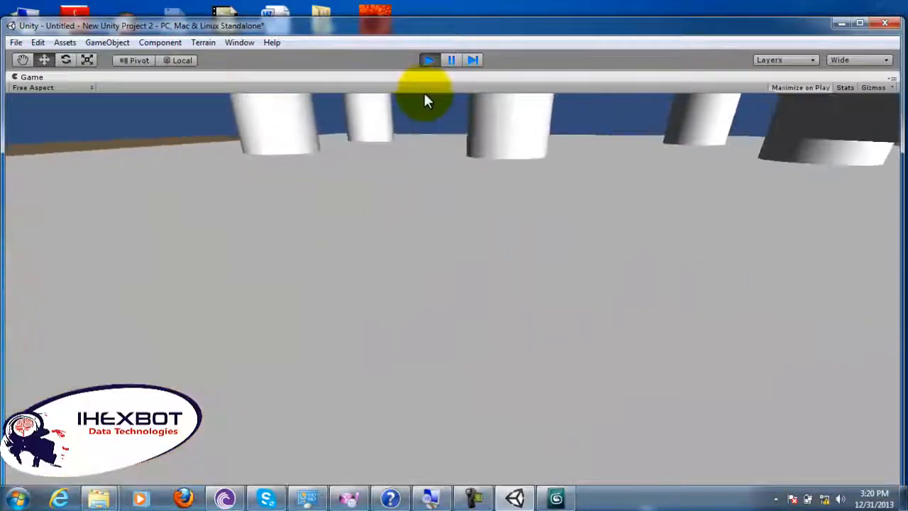
{"action": "key", "text": "w"}
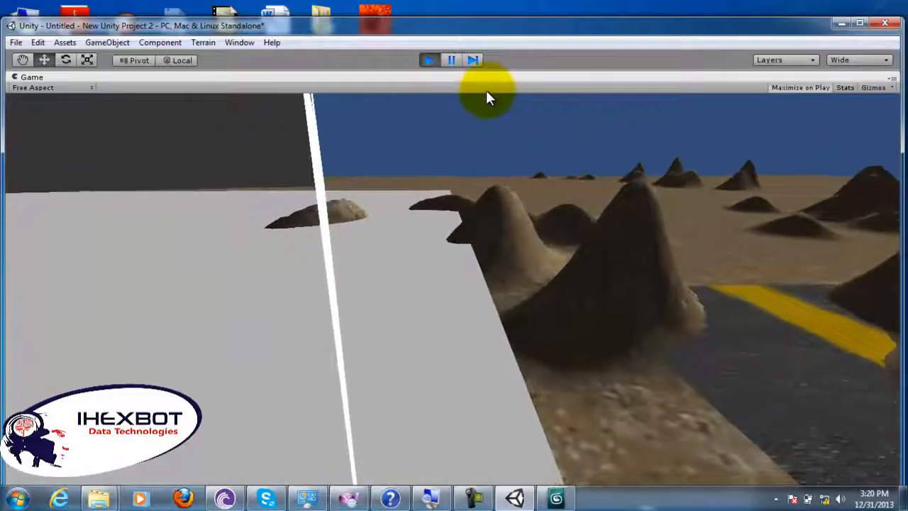
{"action": "key", "text": "w"}
{"action": "key", "text": "s"}
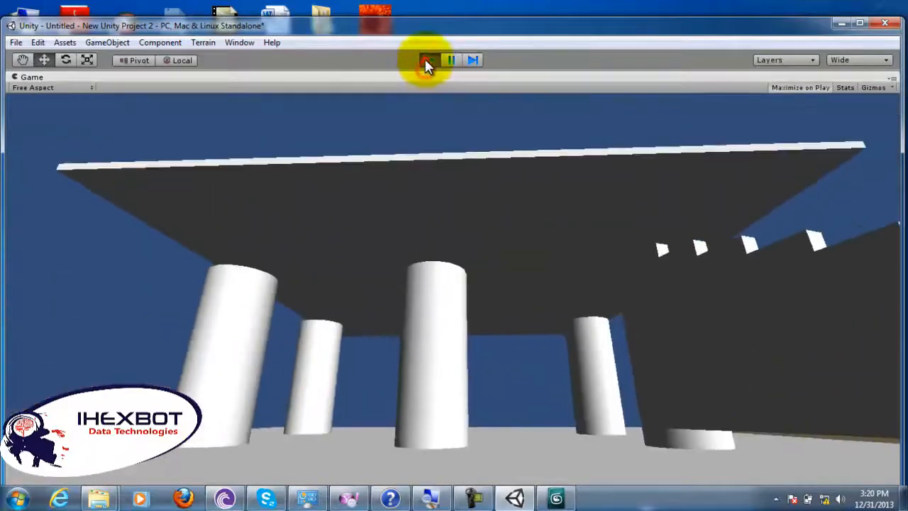
{"action": "left_click", "coordinate": [429, 60]}
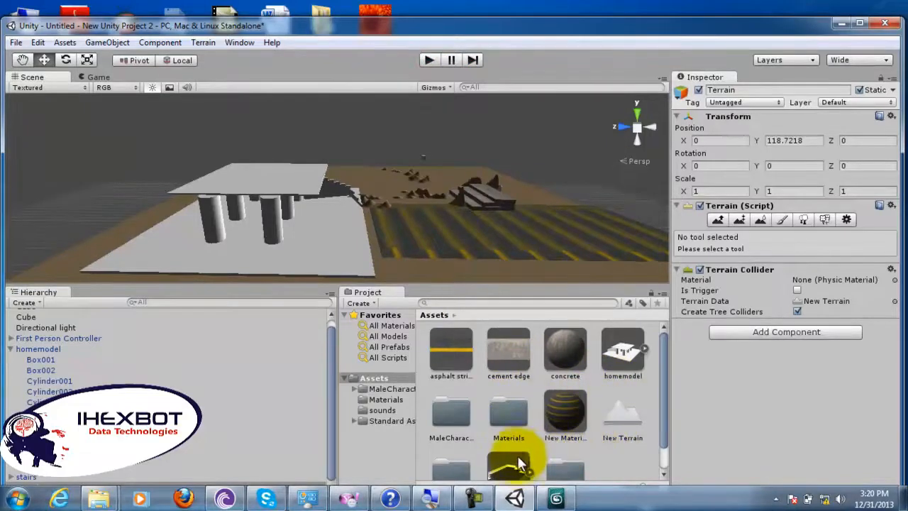
Step: Place another copy of the stairs prefab on the building's base slab, along the edge facing the striped plane
{"action": "left_click_drag", "start_coordinate": [517, 463], "coordinate": [339, 181]}
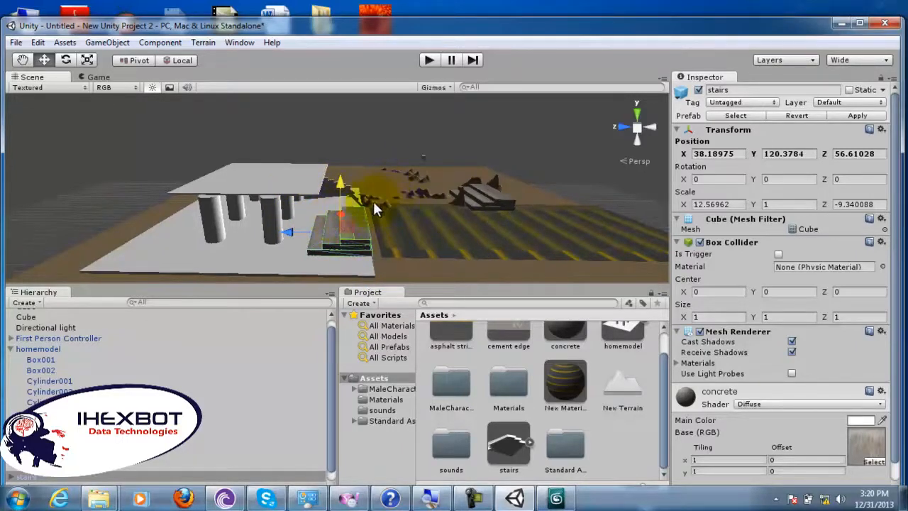
Step: Play the scene and walk the first-person character past the mounds onto the building's slab, up to the white staircase
{"action": "left_click", "coordinate": [430, 59]}
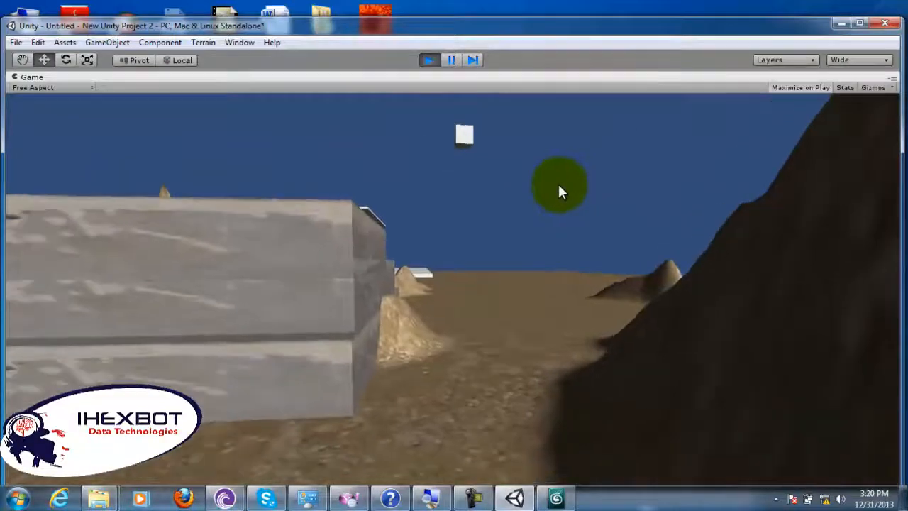
{"action": "key", "text": "w"}
{"action": "key", "text": "w"}
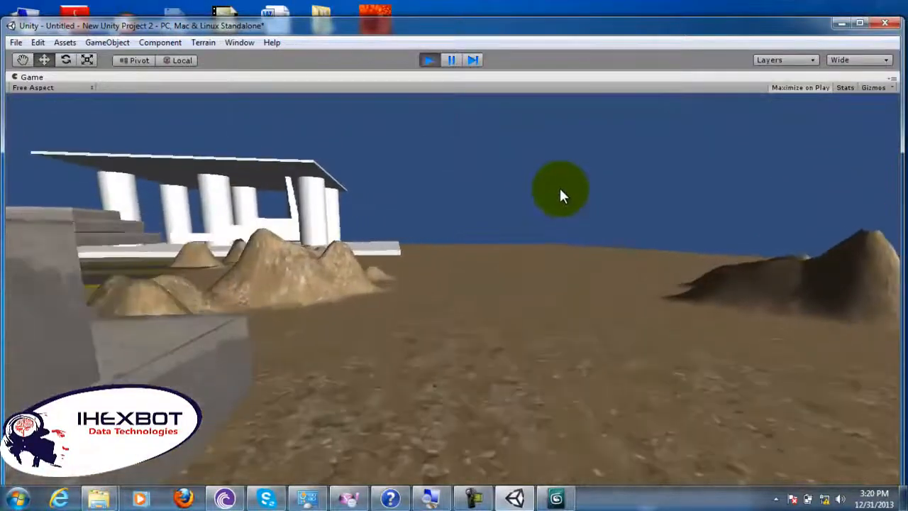
{"action": "key", "text": "w"}
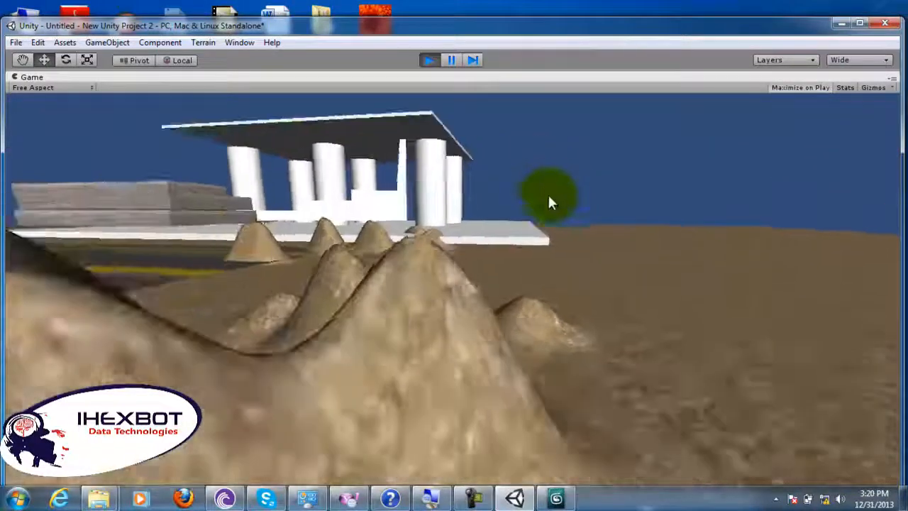
{"action": "key", "text": "w"}
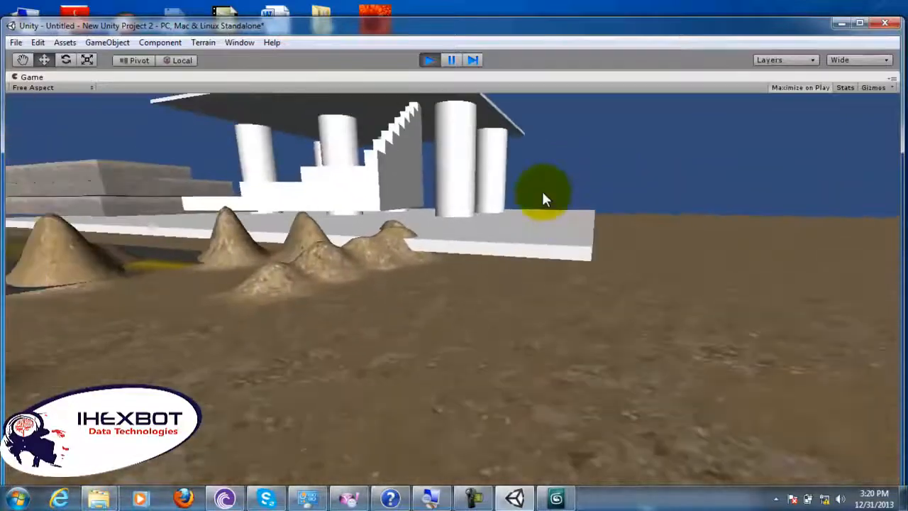
{"action": "key", "text": "w"}
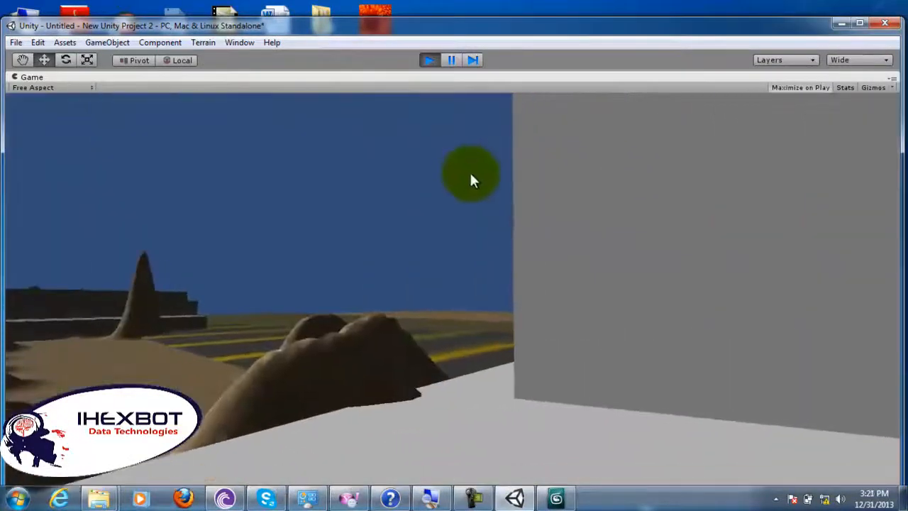
{"action": "key", "text": "w"}
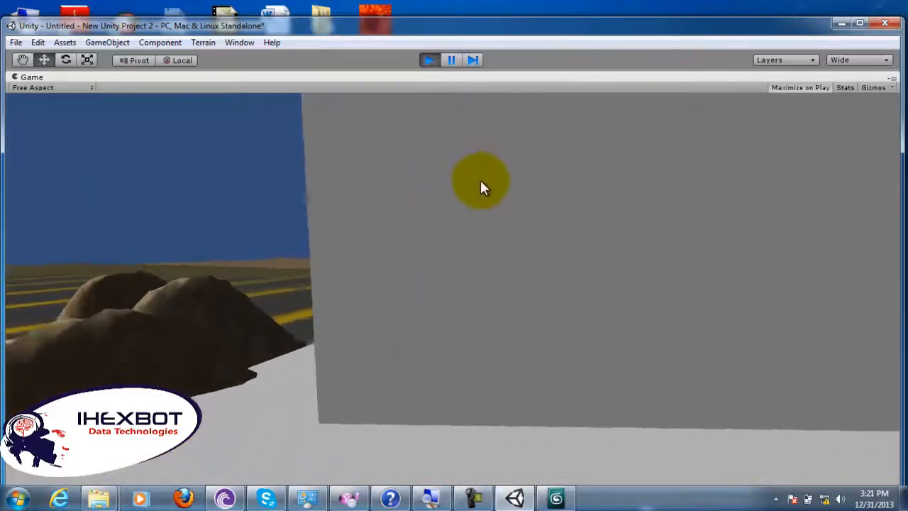
Step: Back away from the white staircase and walk around its side along the slab edge onto the striped plane
{"action": "key", "text": "s"}
{"action": "key", "text": "a"}
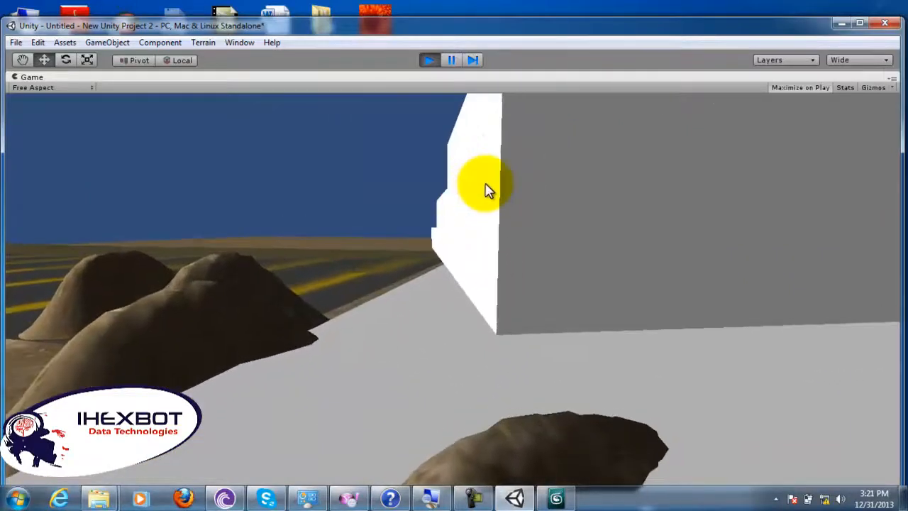
{"action": "key", "text": "a"}
{"action": "key", "text": "a"}
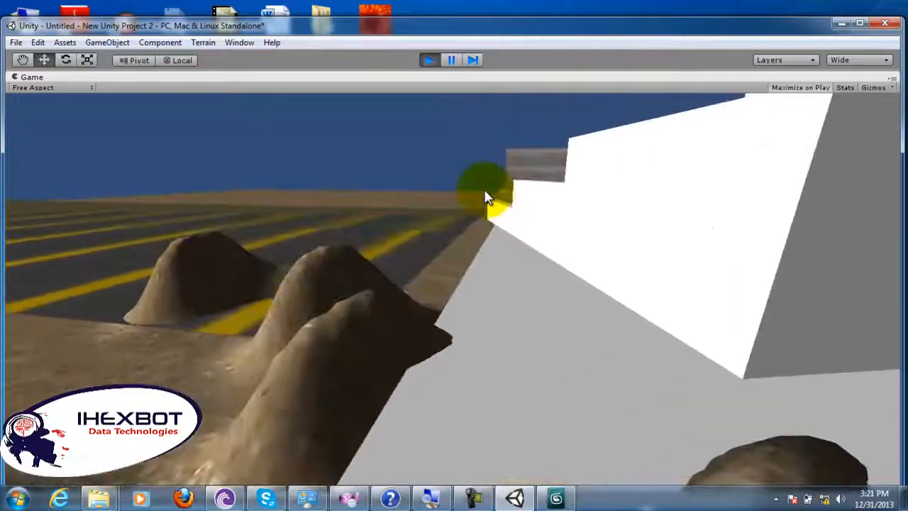
{"action": "key", "text": "w"}
{"action": "key", "text": "w"}
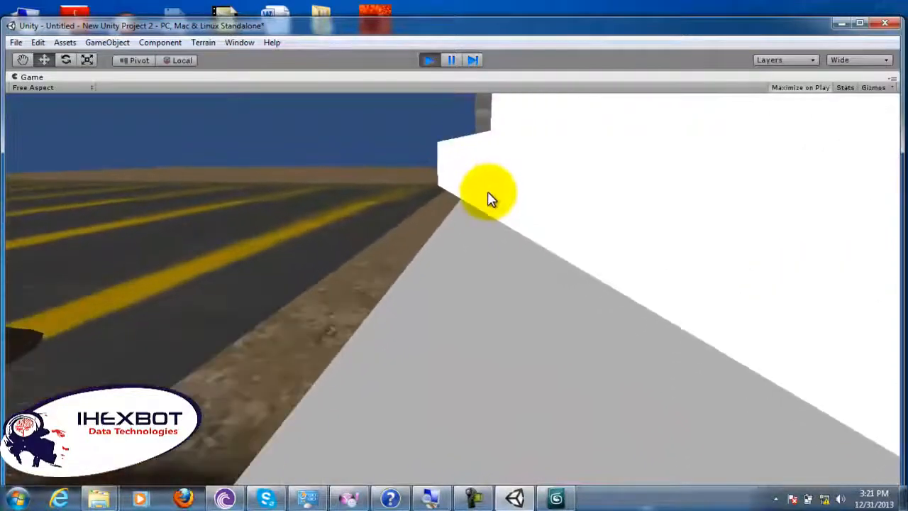
Step: Walk to the concrete stairs on the slab and circle around them to their rear side near the column
{"action": "key", "text": "w"}
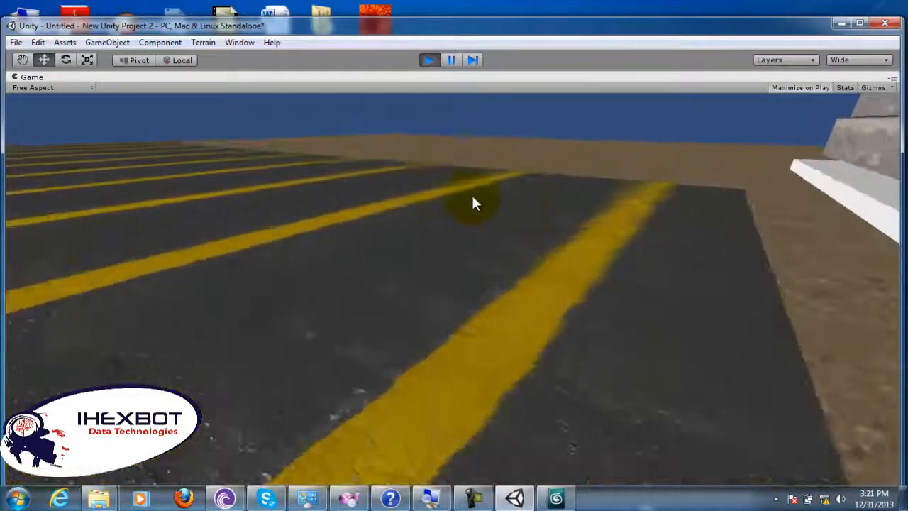
{"action": "key", "text": "w"}
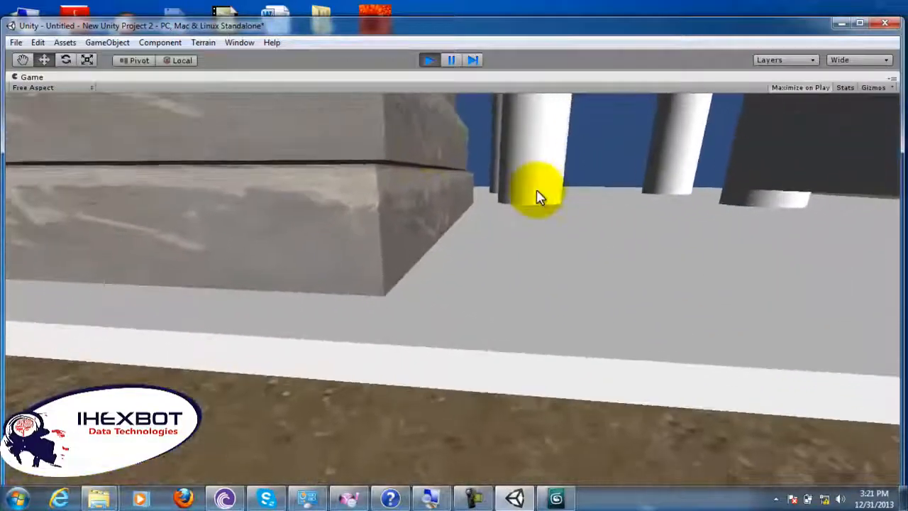
{"action": "key", "text": "w"}
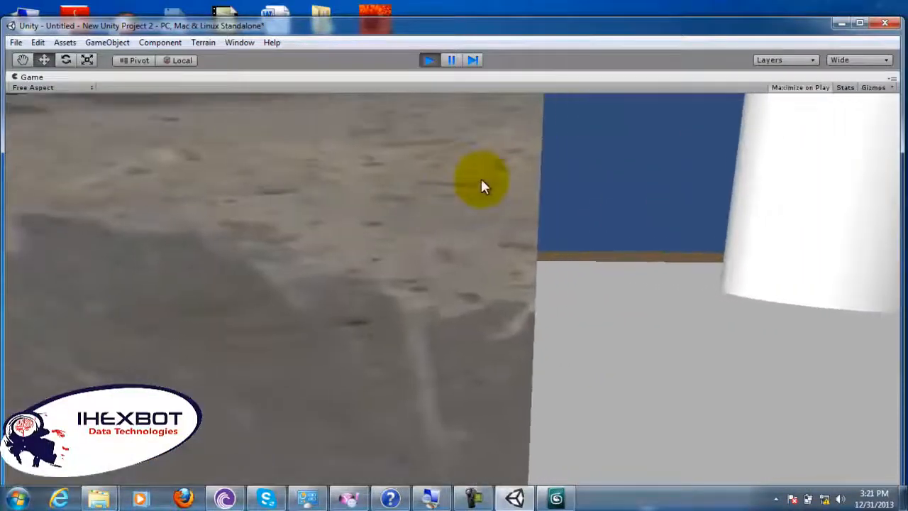
{"action": "key", "text": "s"}
{"action": "key", "text": "s"}
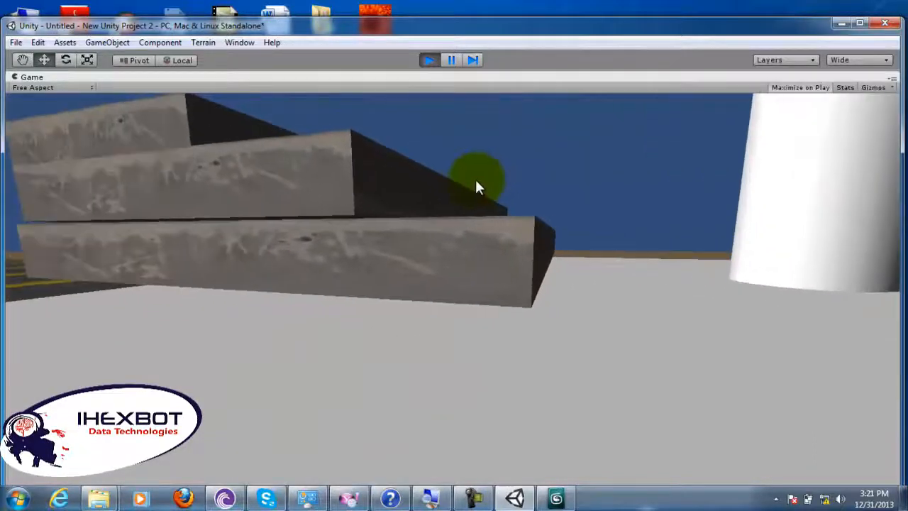
{"action": "key", "text": "d"}
{"action": "key", "text": "d"}
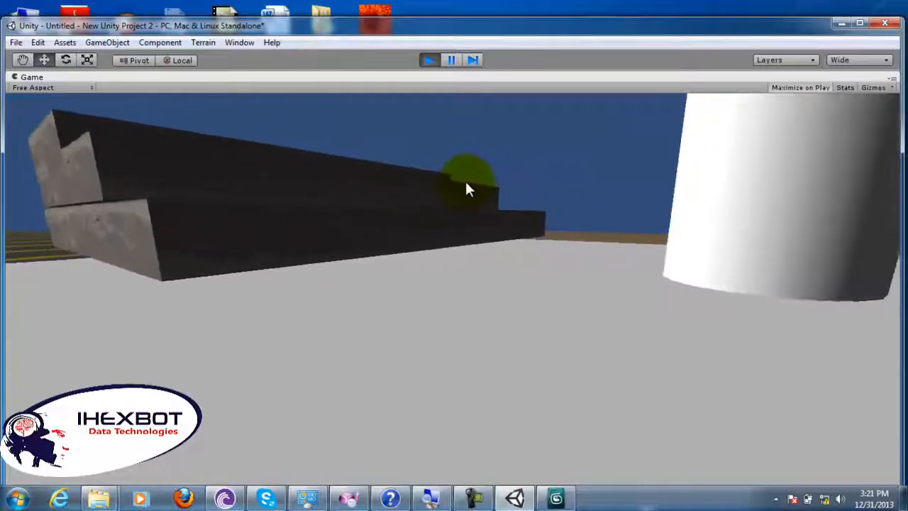
{"action": "key", "text": "w"}
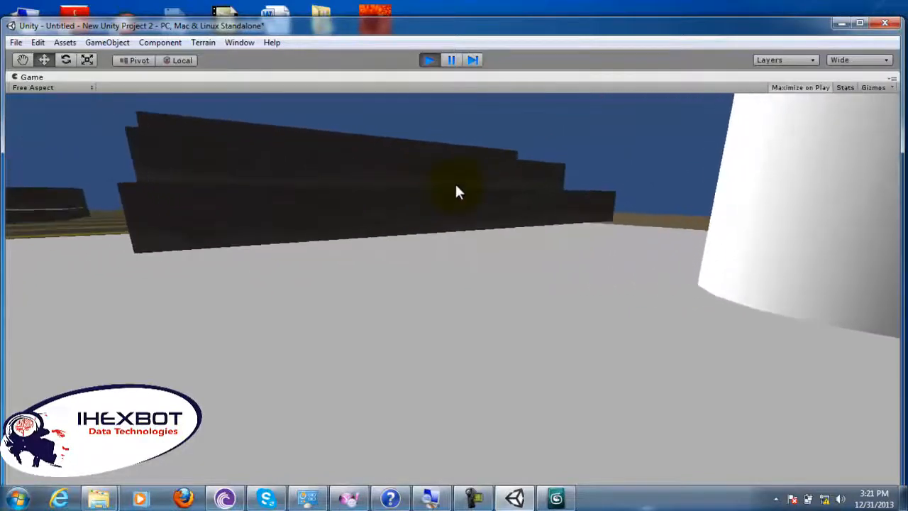
{"action": "key", "text": "w"}
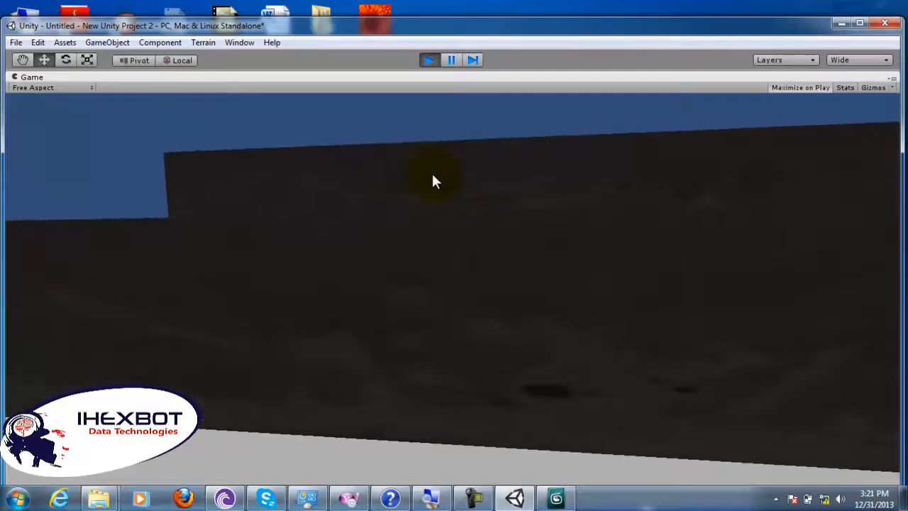
Step: Jump the character up onto the concrete stairs, walk across the top, and stop playing the scene
{"action": "key", "text": "space"}
{"action": "key", "text": "w"}
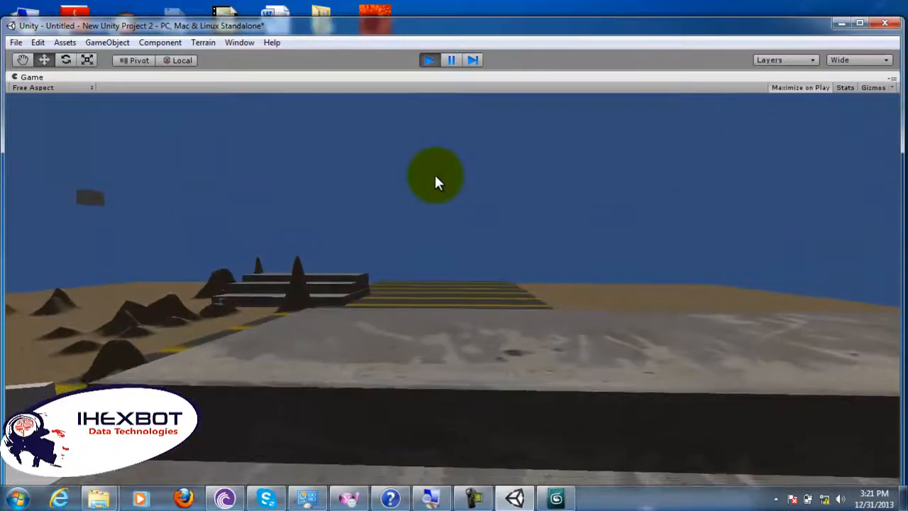
{"action": "key", "text": "space"}
{"action": "key", "text": "w"}
{"action": "key", "text": "w"}
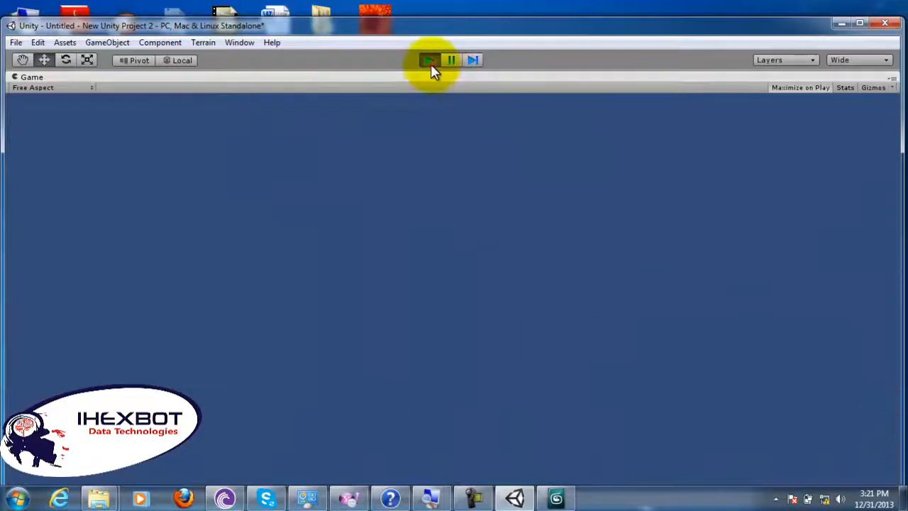
{"action": "left_click", "coordinate": [429, 61]}
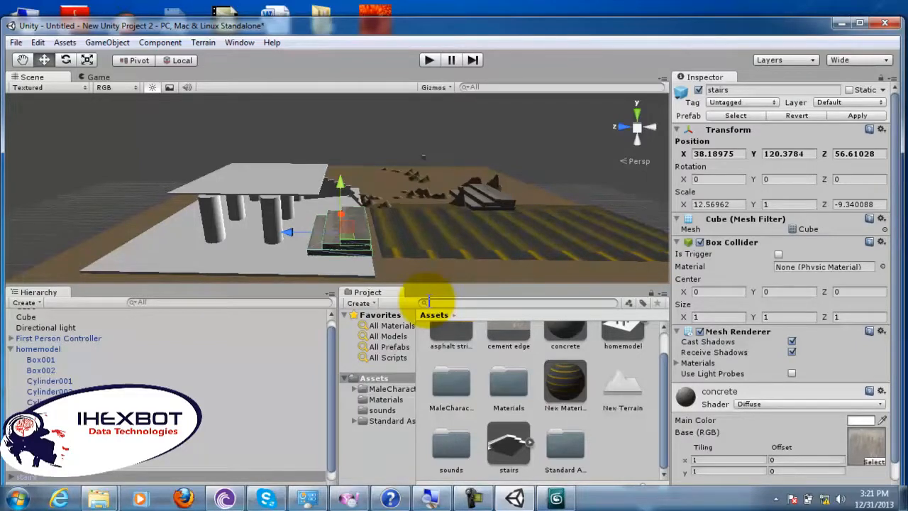
{"action": "left_click", "coordinate": [473, 499]}
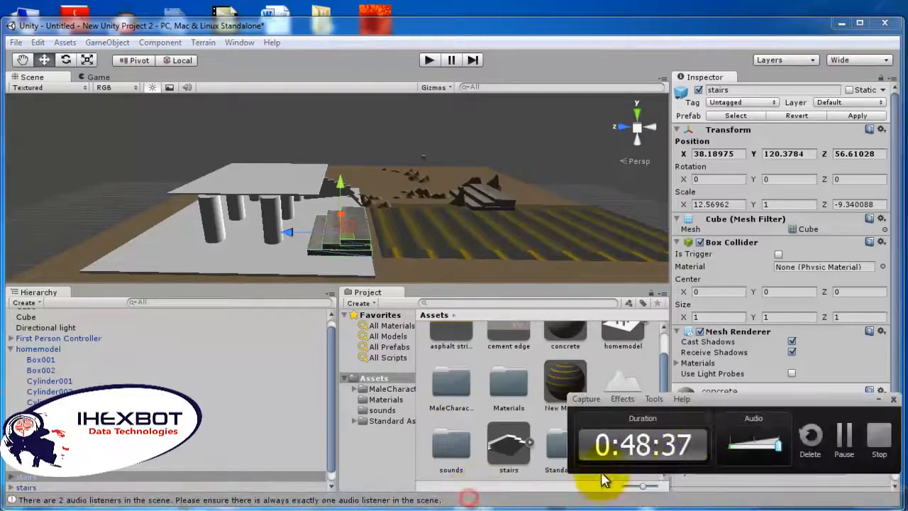